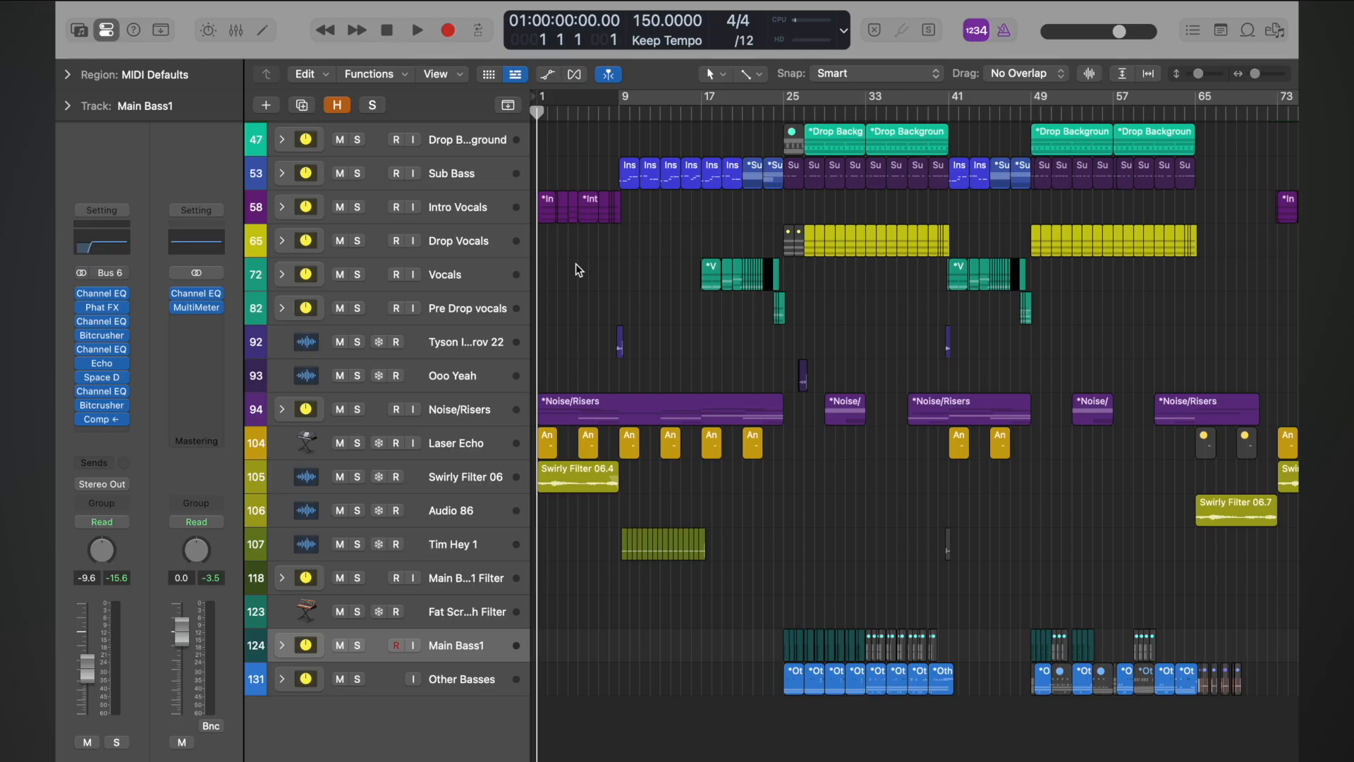
- Group the drum tracks from Heavy Kick Drum through Crash into a summing track stack
scroll(575, 264, "up", 15)
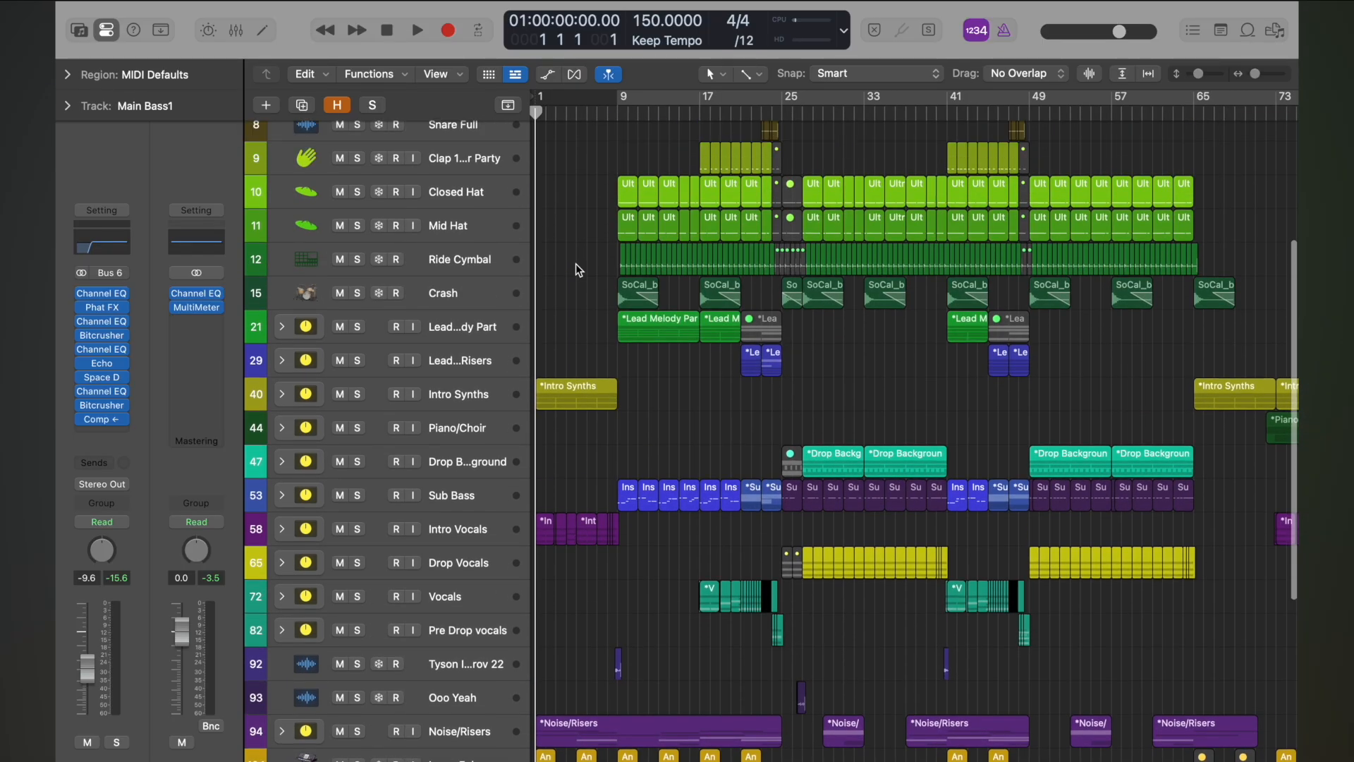
scroll(578, 266, "down", 6)
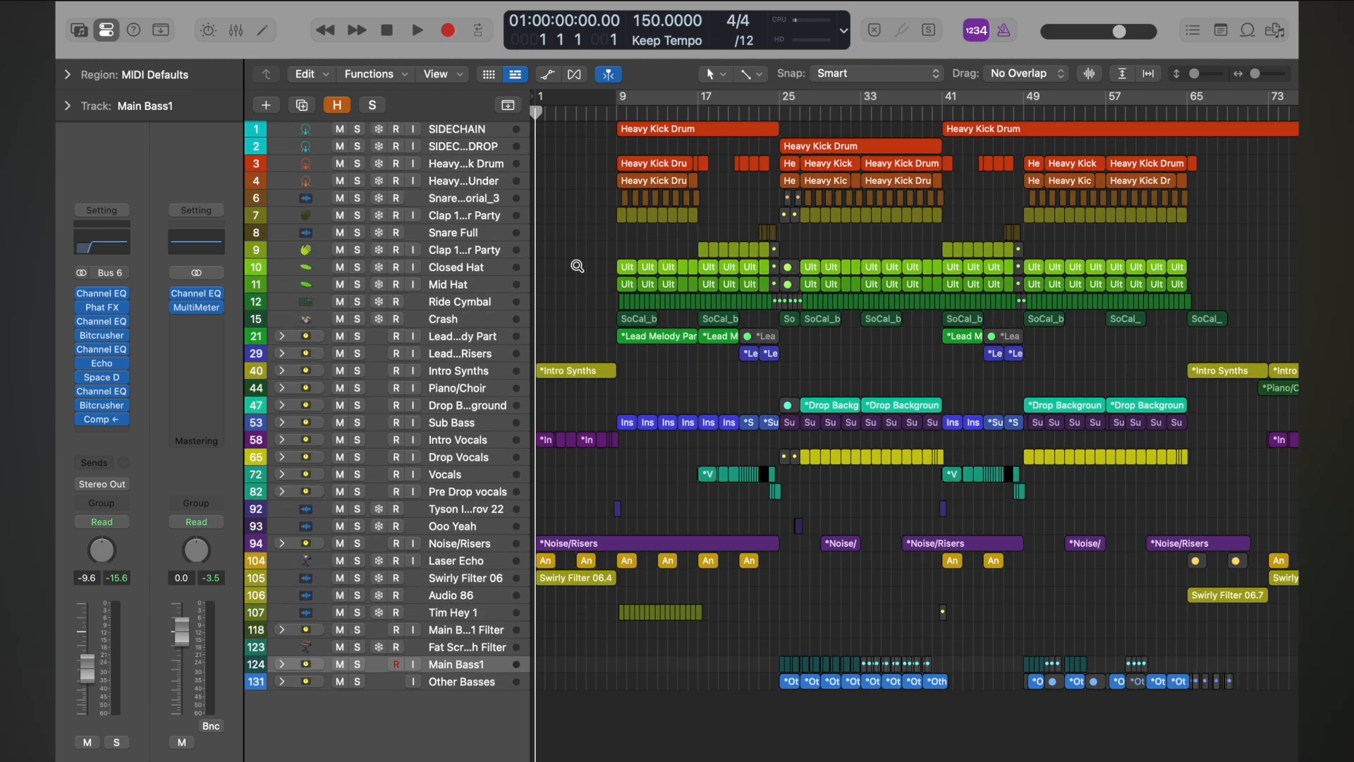
scroll(579, 269, "down", 1)
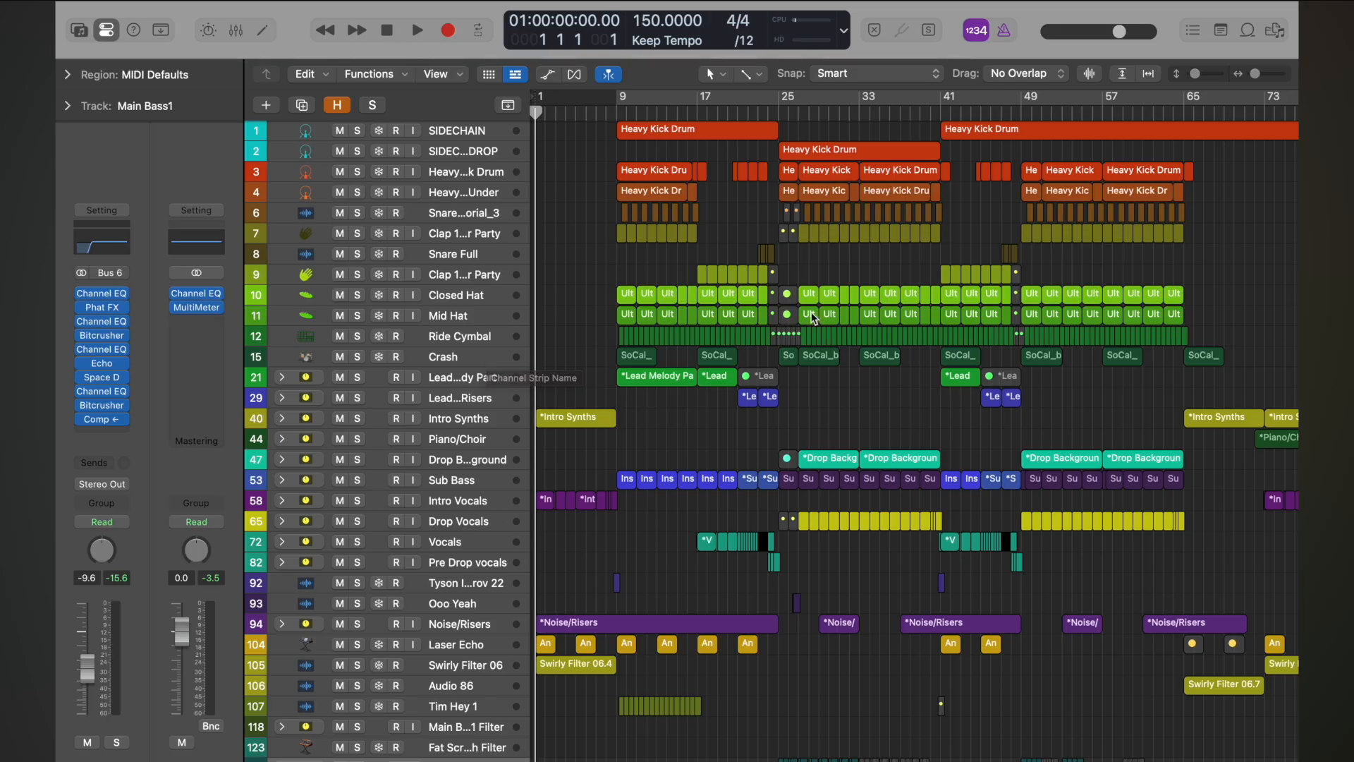
left_click(478, 360)
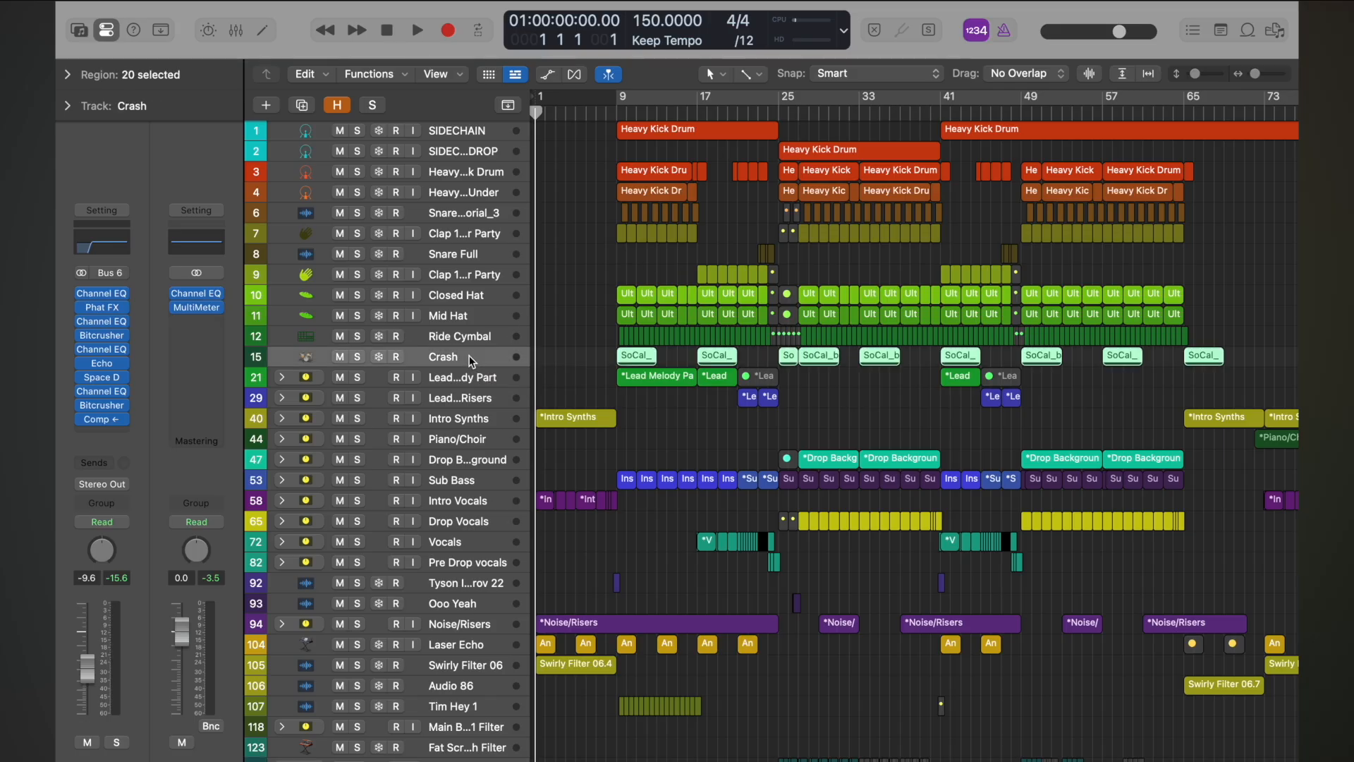
left_click(476, 179, "shift")
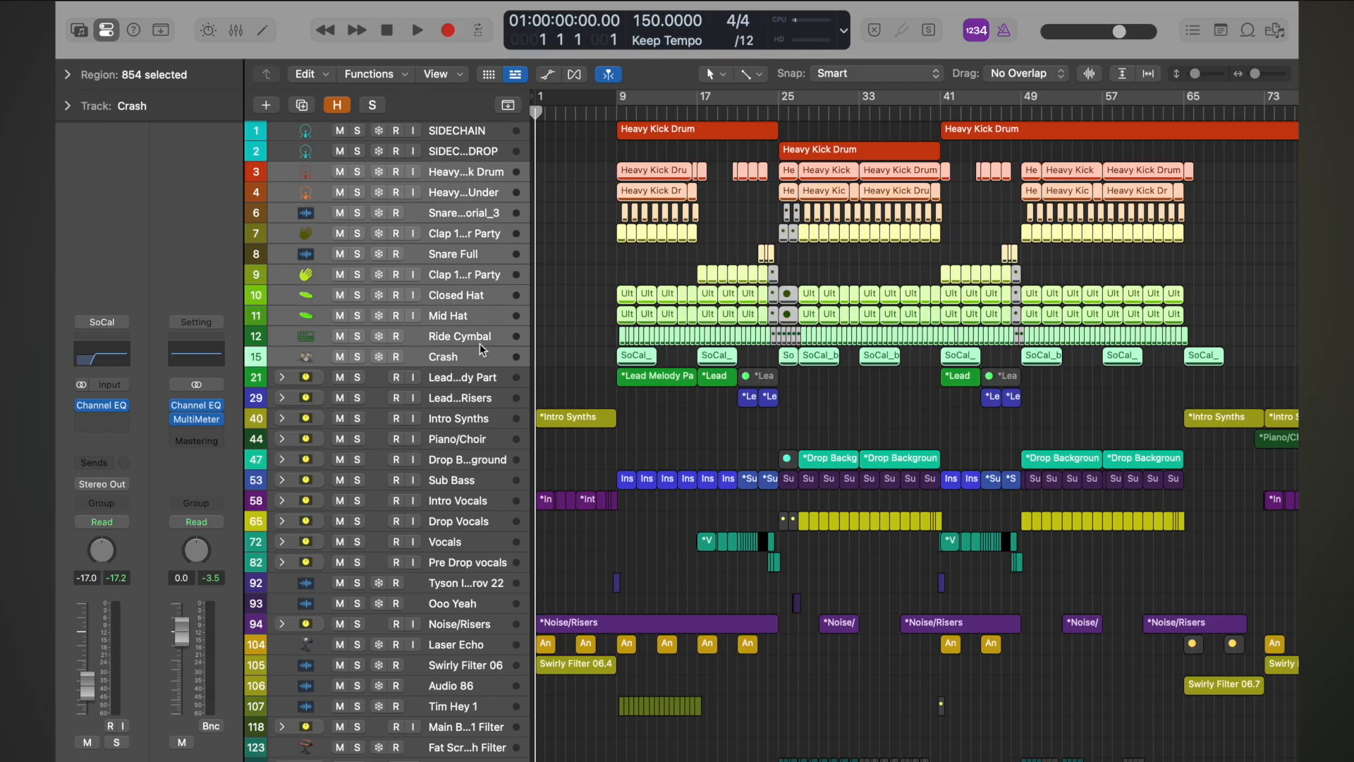
right_click(451, 172)
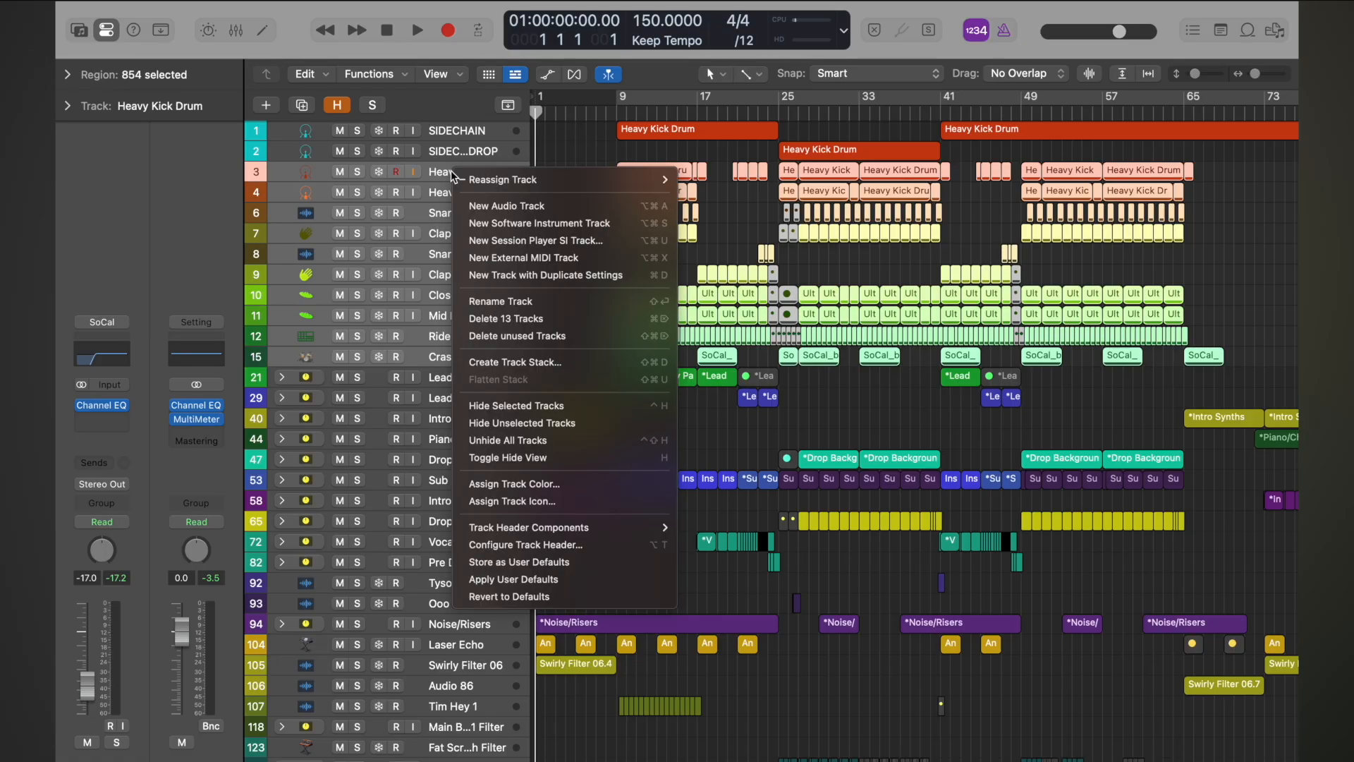
left_click(574, 361)
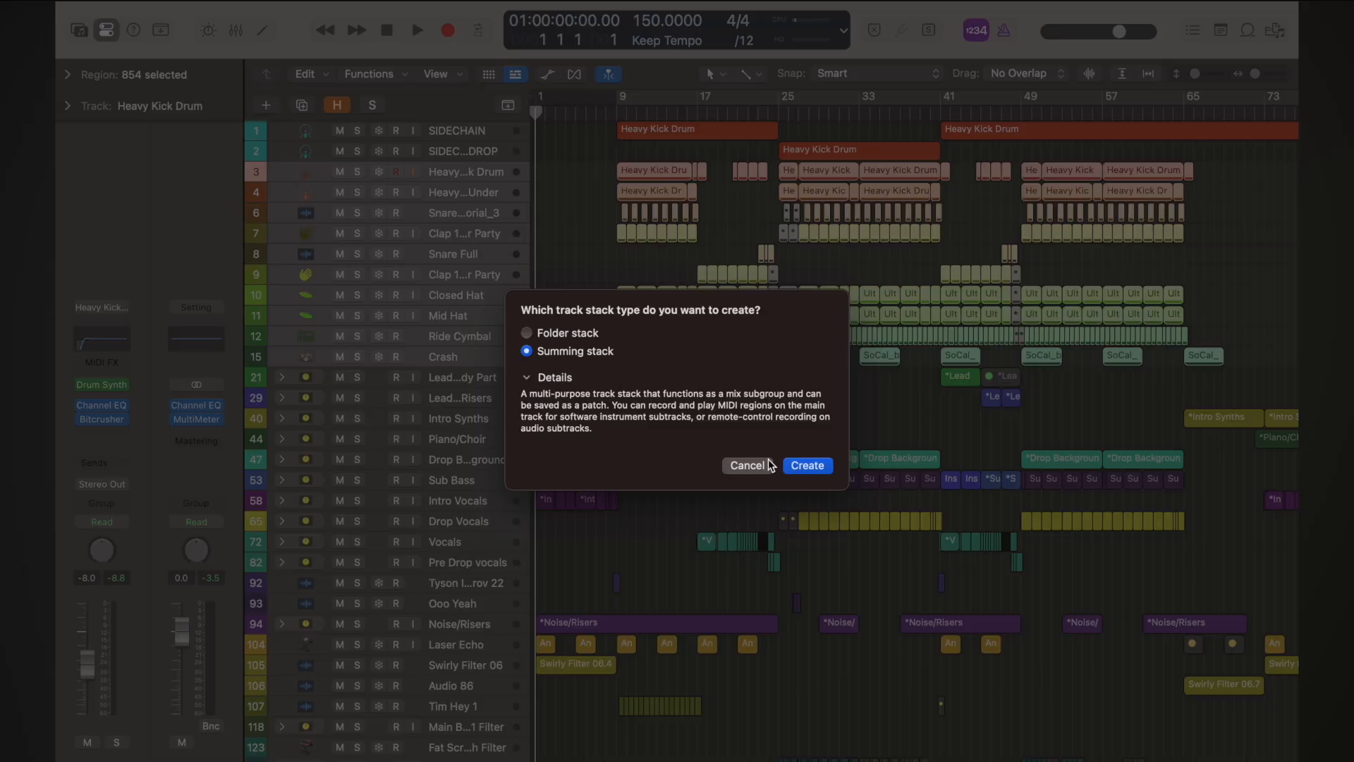
left_click(807, 466)
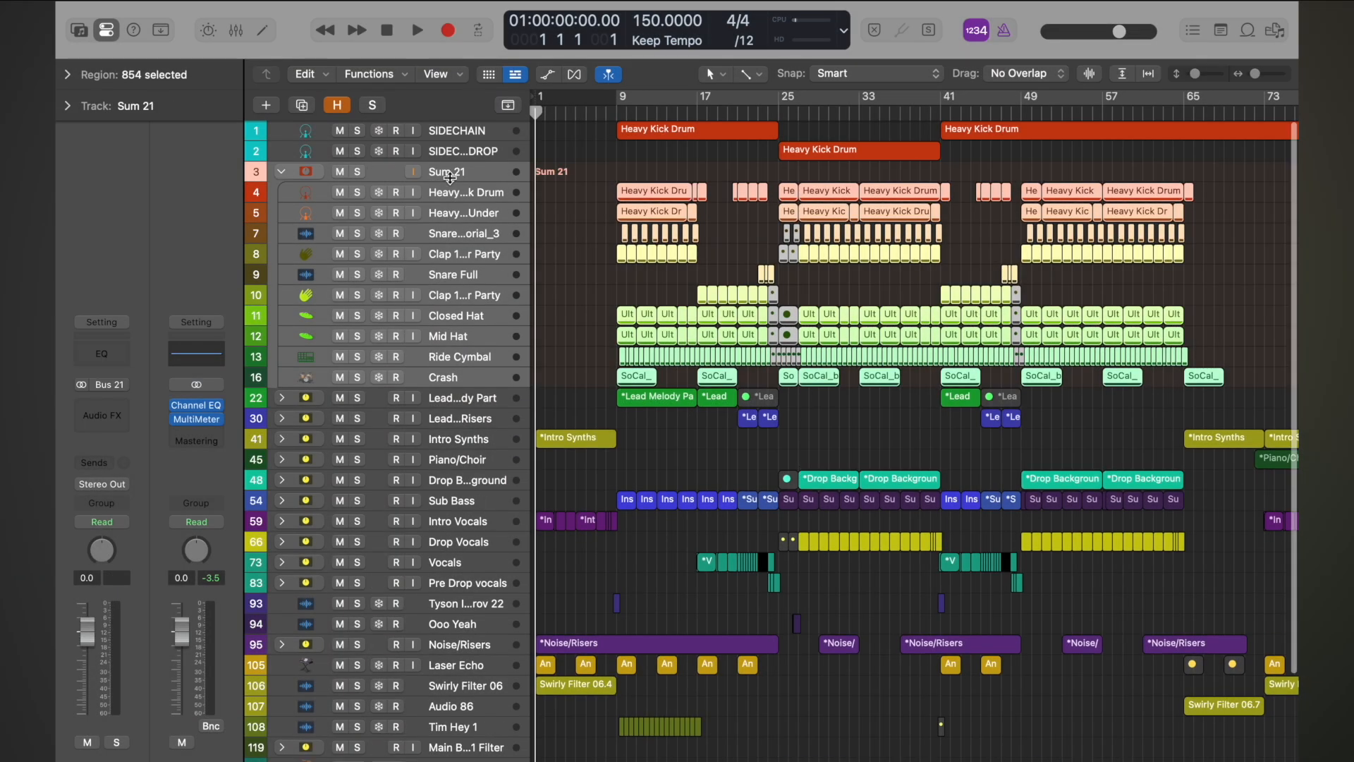
- Rename the new summing stack as Drumz and collapse it
double_click(447, 171)
type("Drumz")
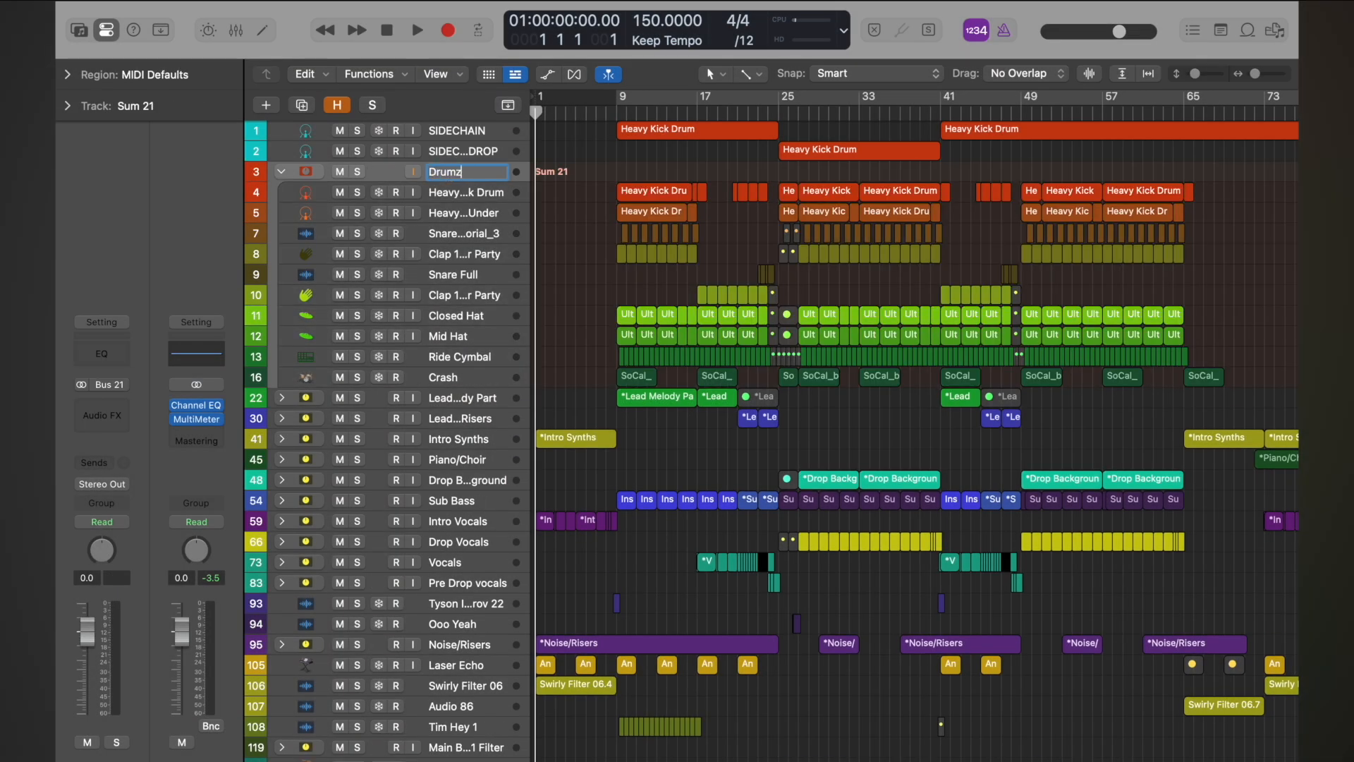
key("Return")
left_click(282, 171)
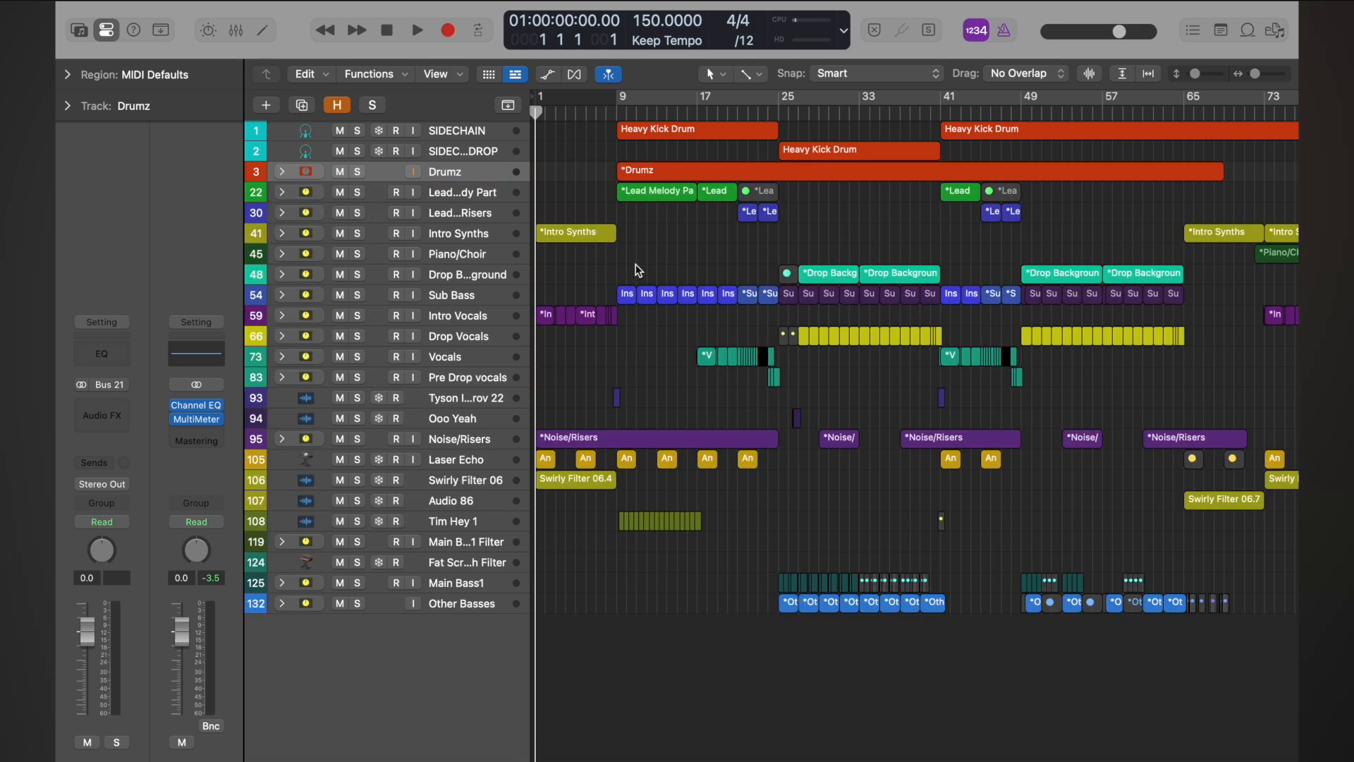
key("z")
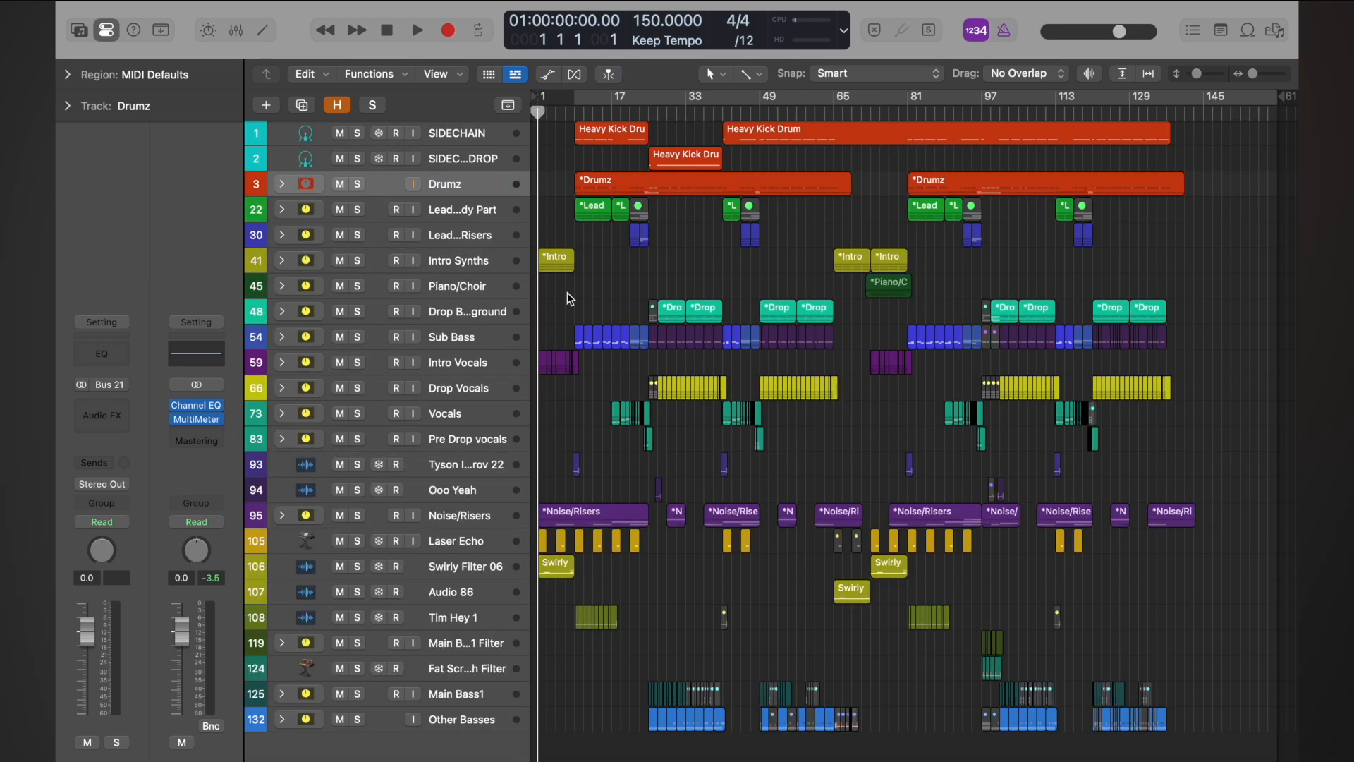
- Insert a stereo Bitcrusher ahead of the compressor on the Lead Melody Part channel strip
left_click(477, 188)
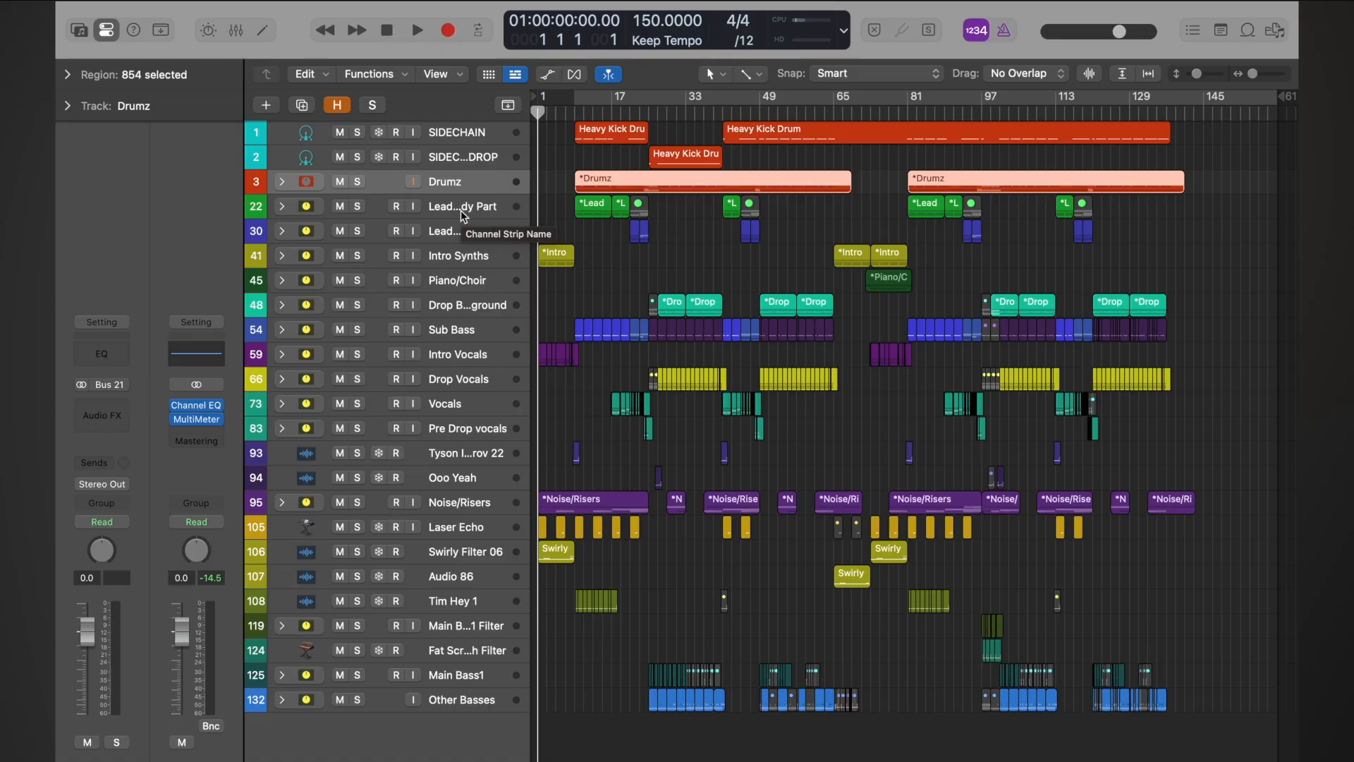
left_click(464, 212)
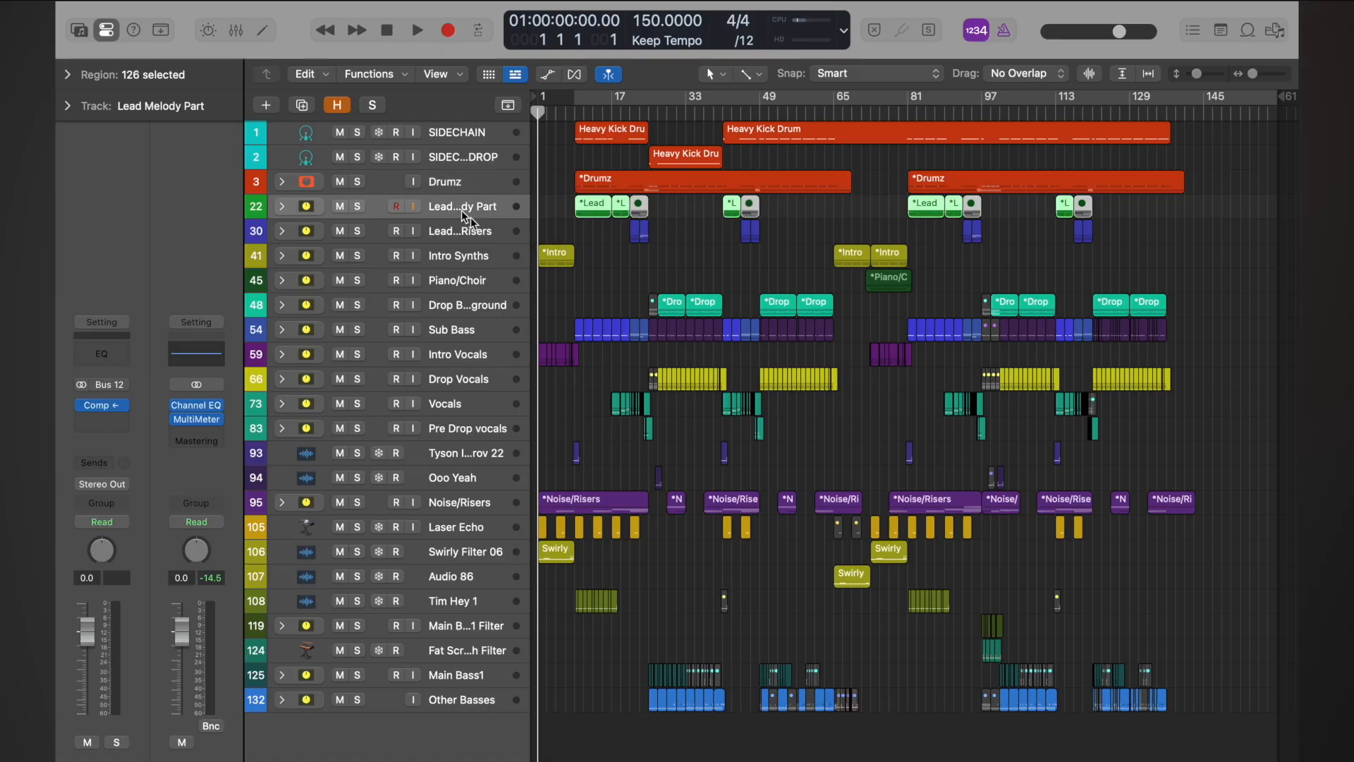
mouse_move(103, 407)
left_click_drag(104, 407, 106, 421)
left_click(114, 405)
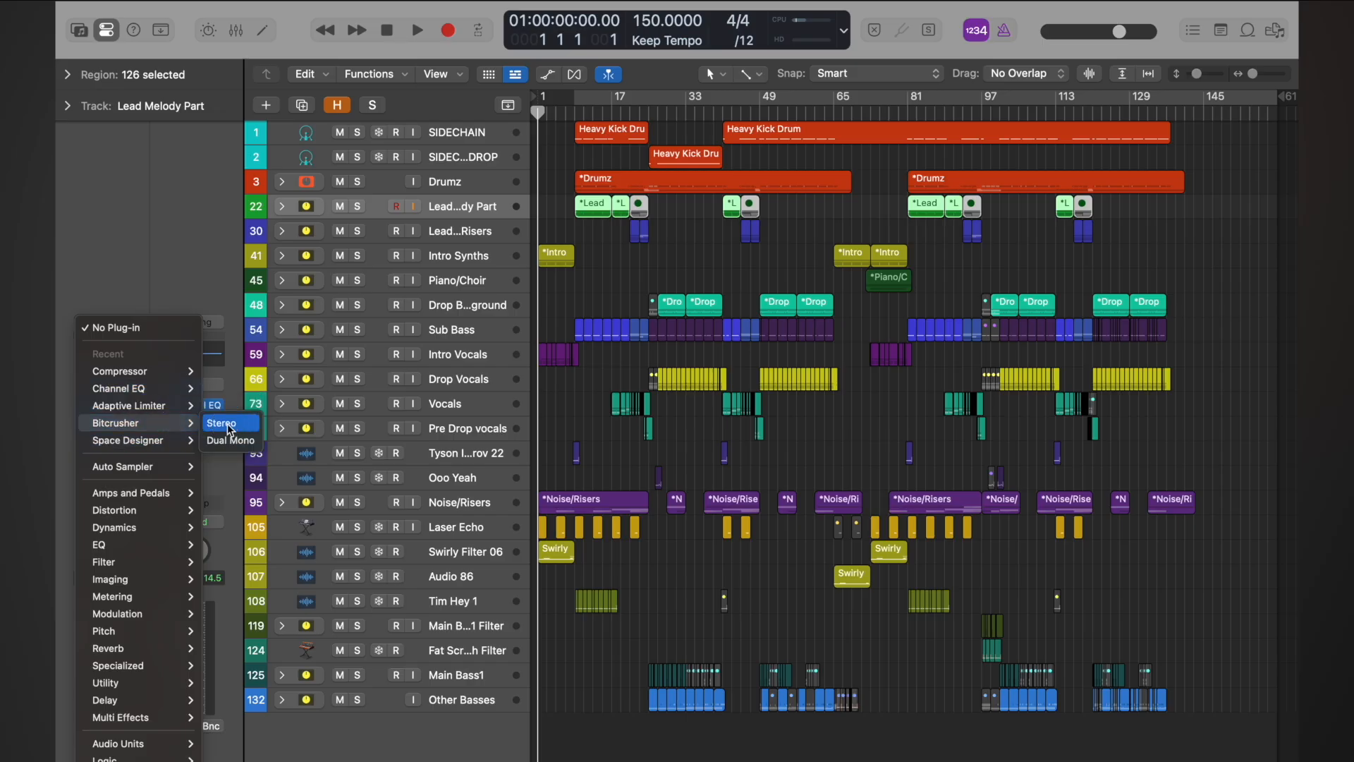
left_click(230, 426)
left_click_drag(538, 212, 546, 412)
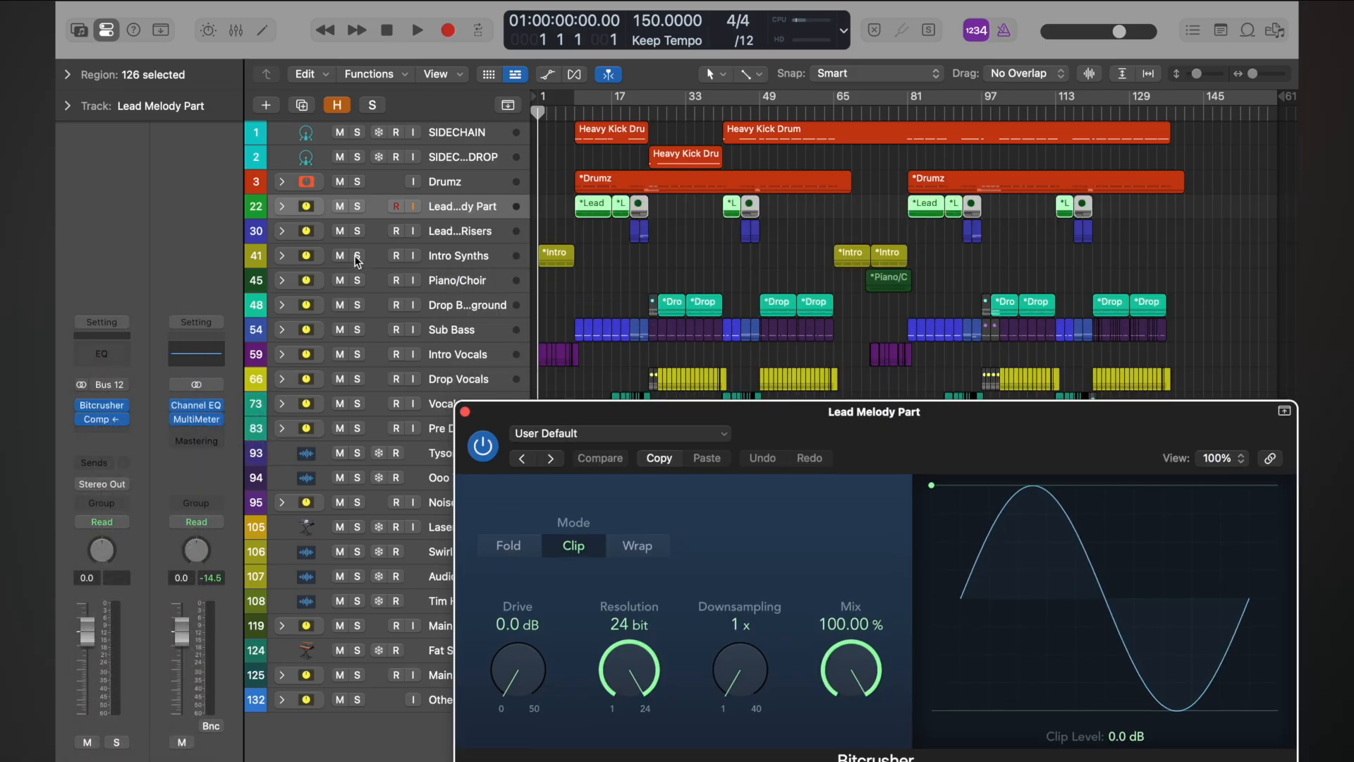
- Solo the Lead Melody Part stack and enlarge its regions around bar 9
left_click(358, 206)
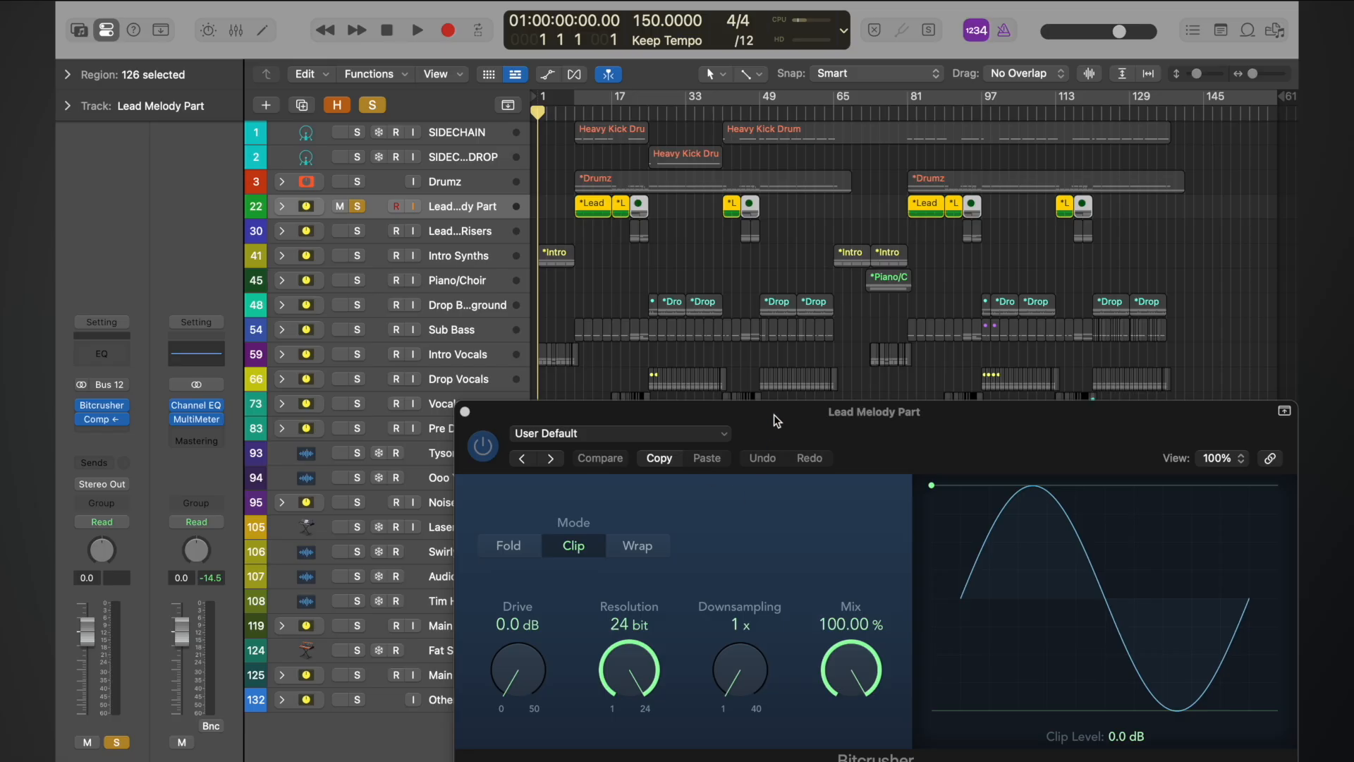
left_click_drag(774, 414, 776, 402)
scroll(608, 193, "up", 2)
key("super+Right")
key("super+Right")
key("super+Right")
key("super+Right")
key("super+Right")
key("super+Down")
key("super+Down")
key("super+Down")
key("super+Down")
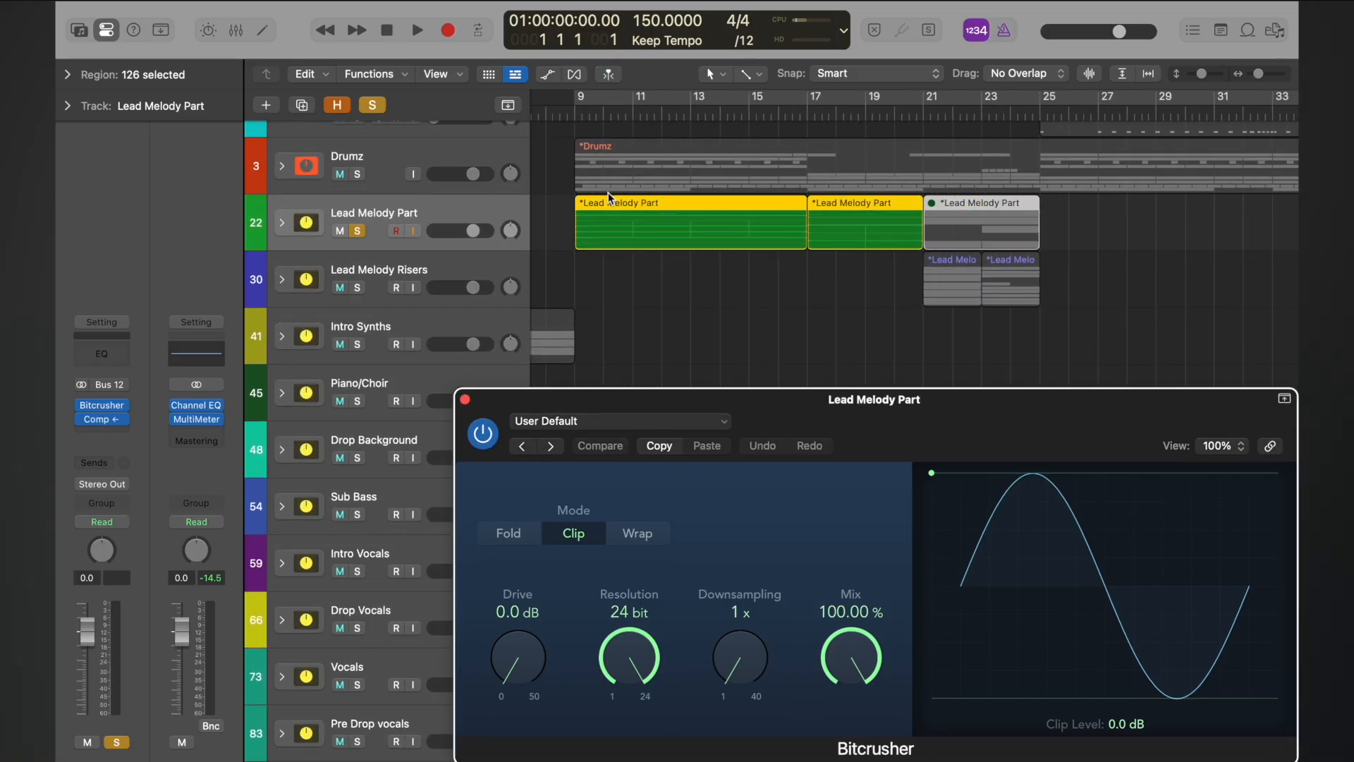
- Play the soloed lead melody from bar 9 and check its peak level on the channel meter
left_click(573, 112)
key("space")
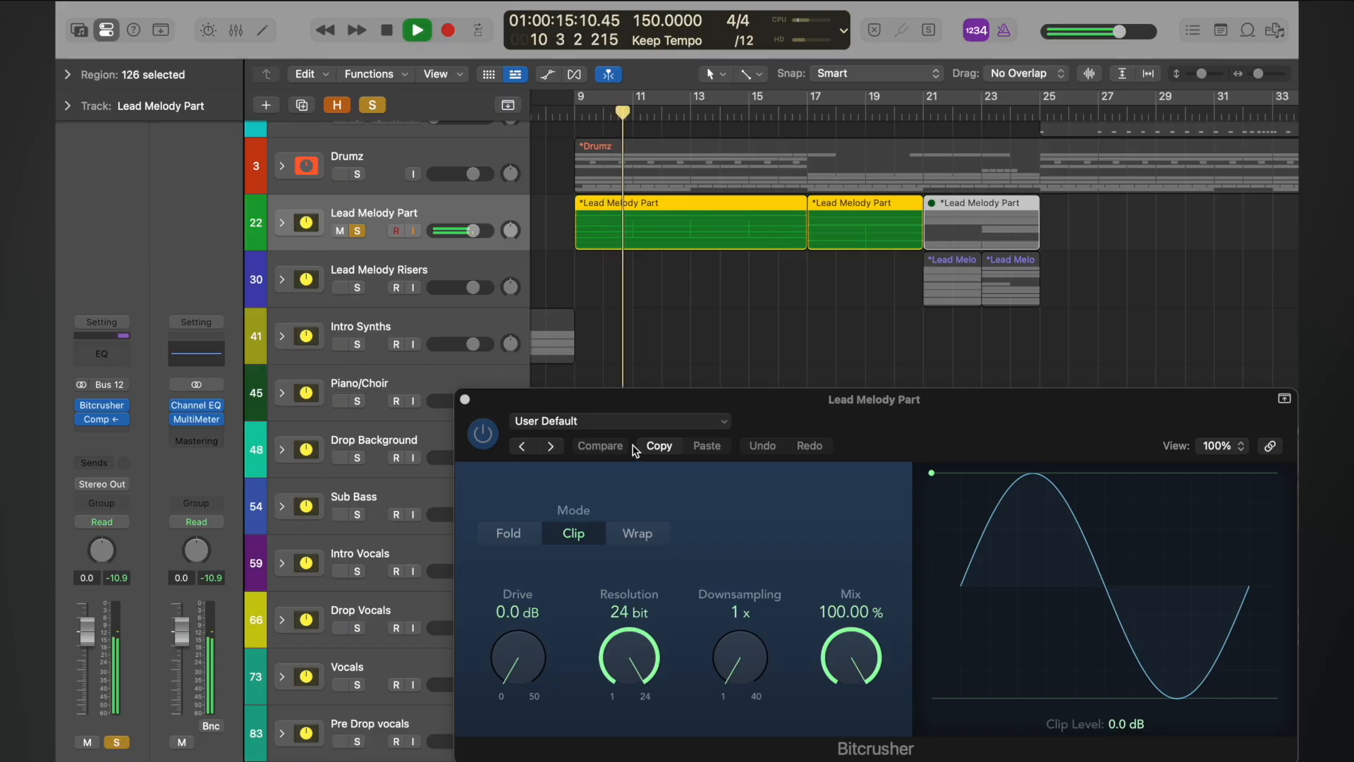
key("space")
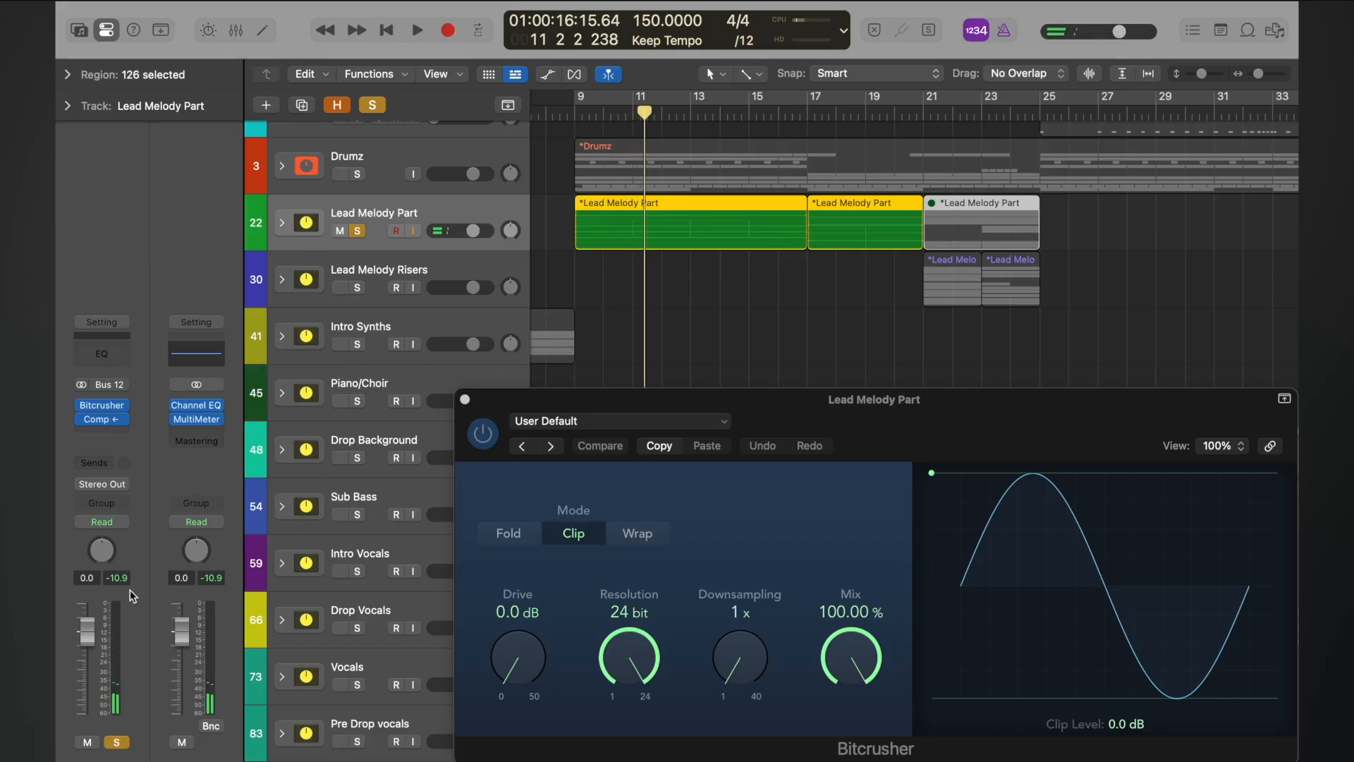
left_click(574, 111)
key("space")
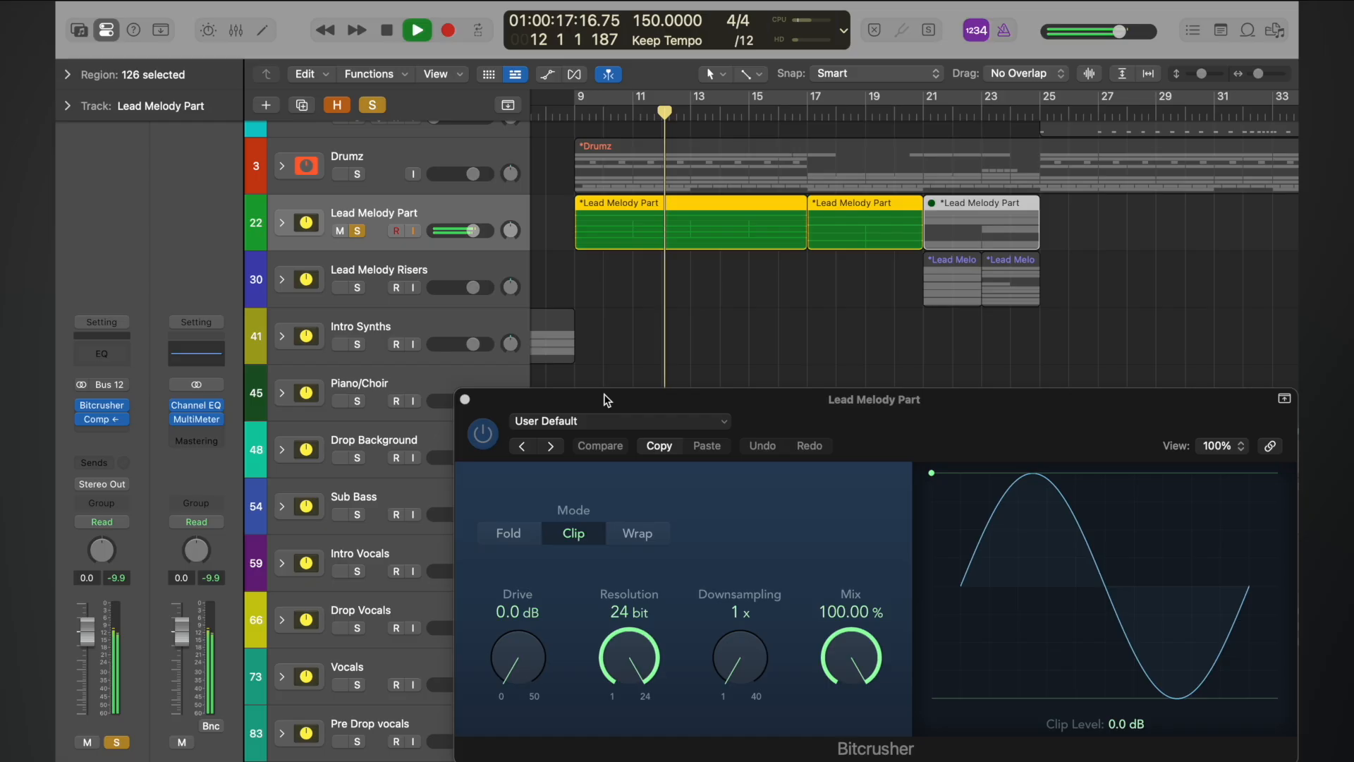
key("space")
- Set the Bitcrusher's Clip Level to -10.0 dB and play the lead melody from bar 9
left_click_drag(604, 396, 564, 335)
left_click_drag(891, 413, 907, 623)
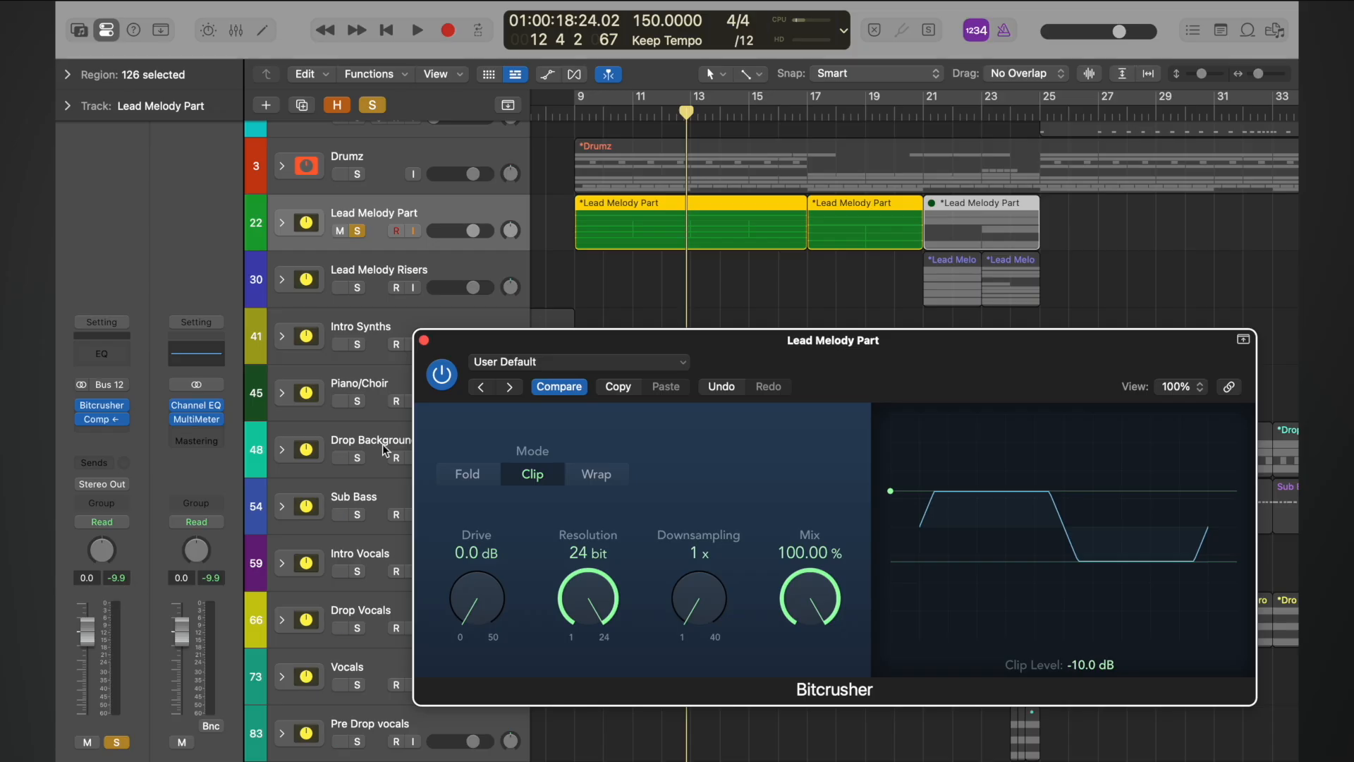
double_click(573, 112)
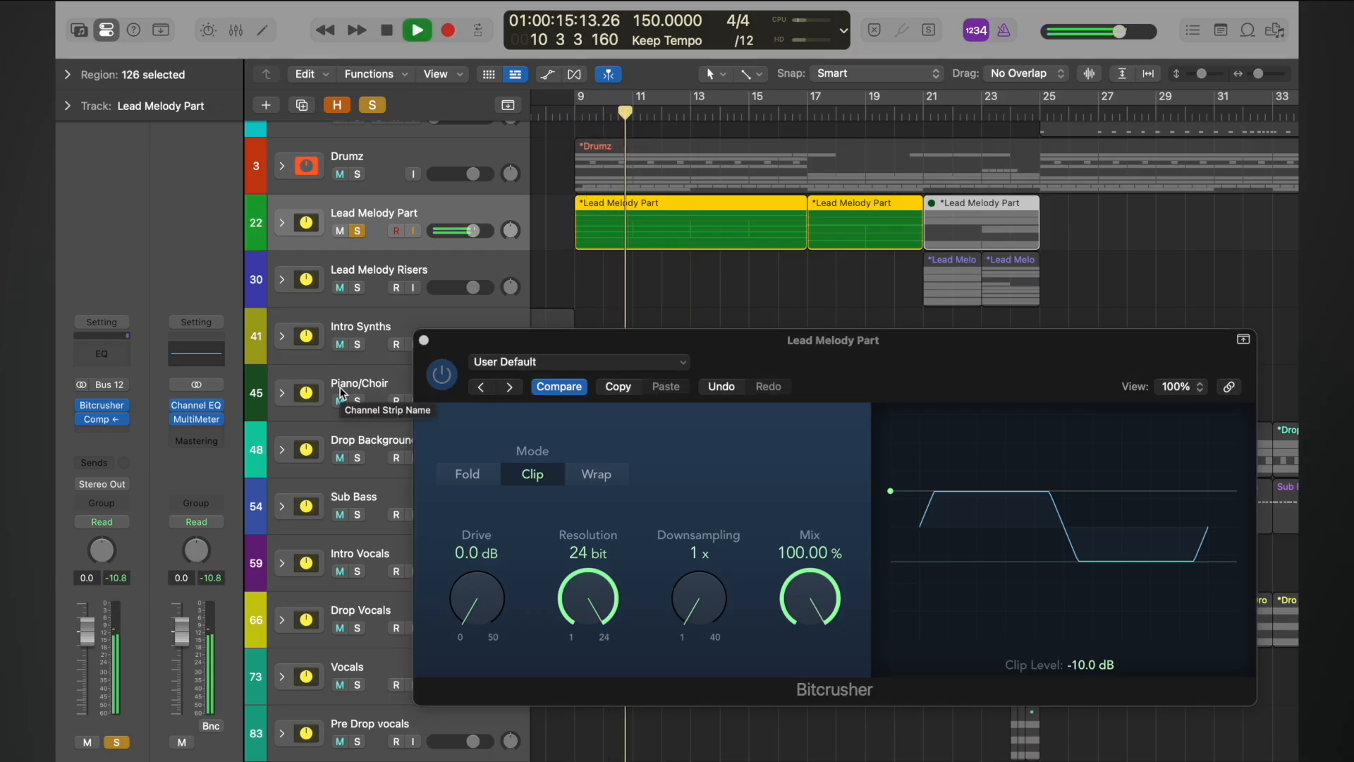
key("space")
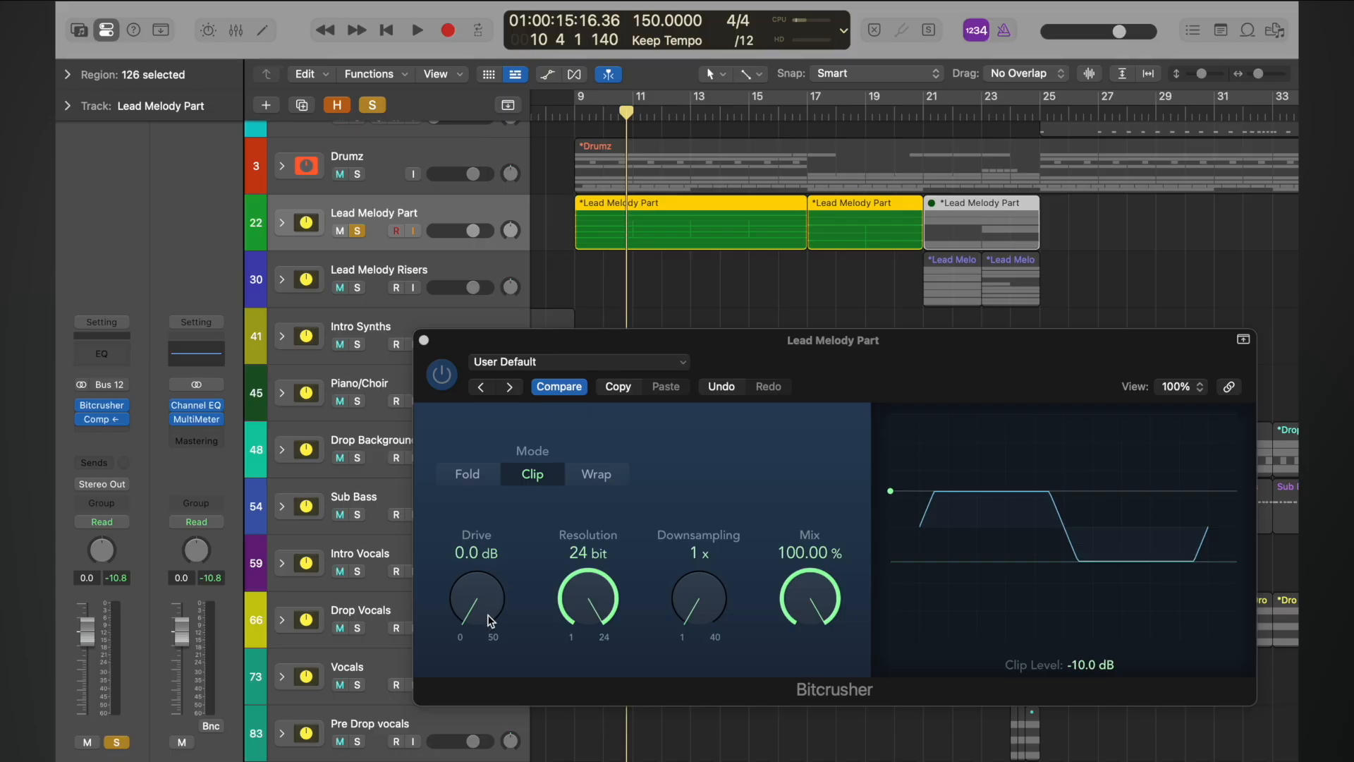
- Raise the Bitcrusher's Drive to 3.0 dB while playing the lead melody from bar 9
left_click(574, 122)
key("space")
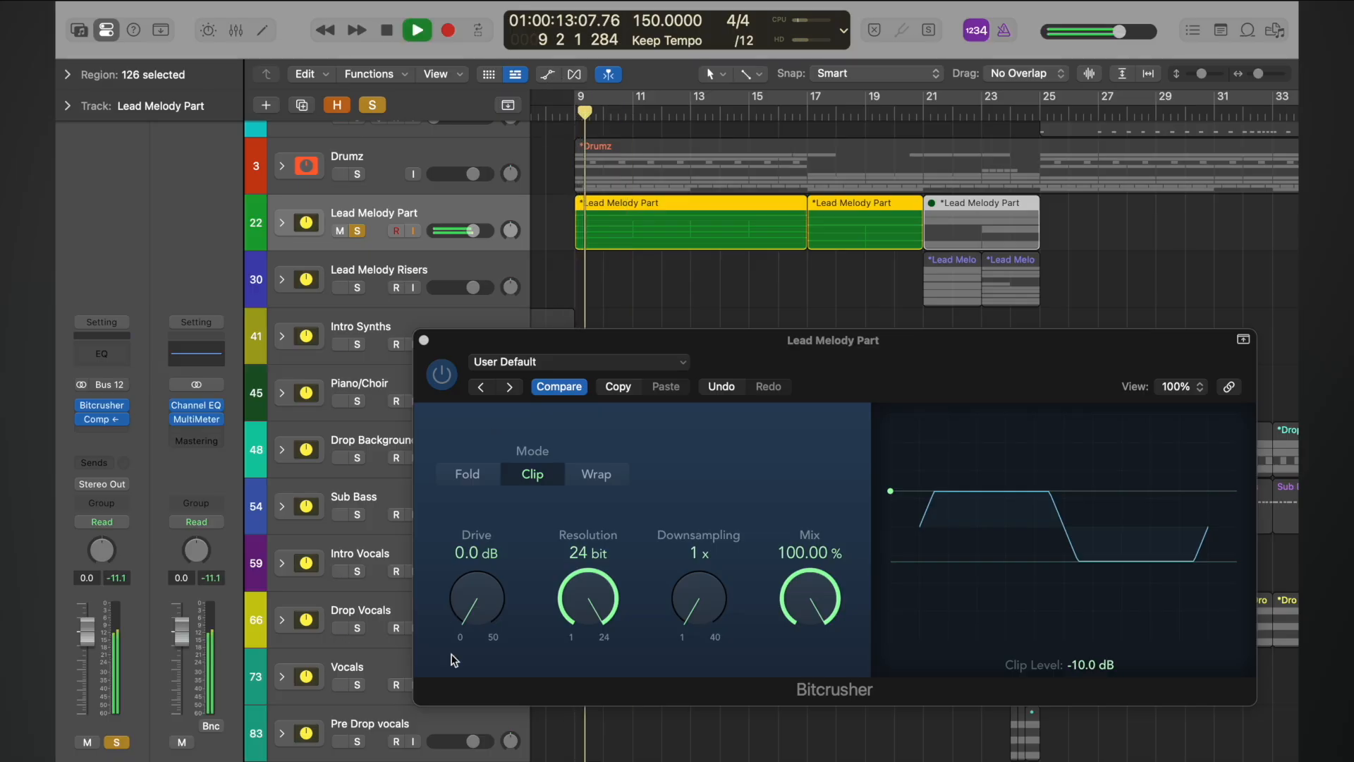
left_click(477, 612)
left_click_drag(476, 612, 476, 597)
key("space")
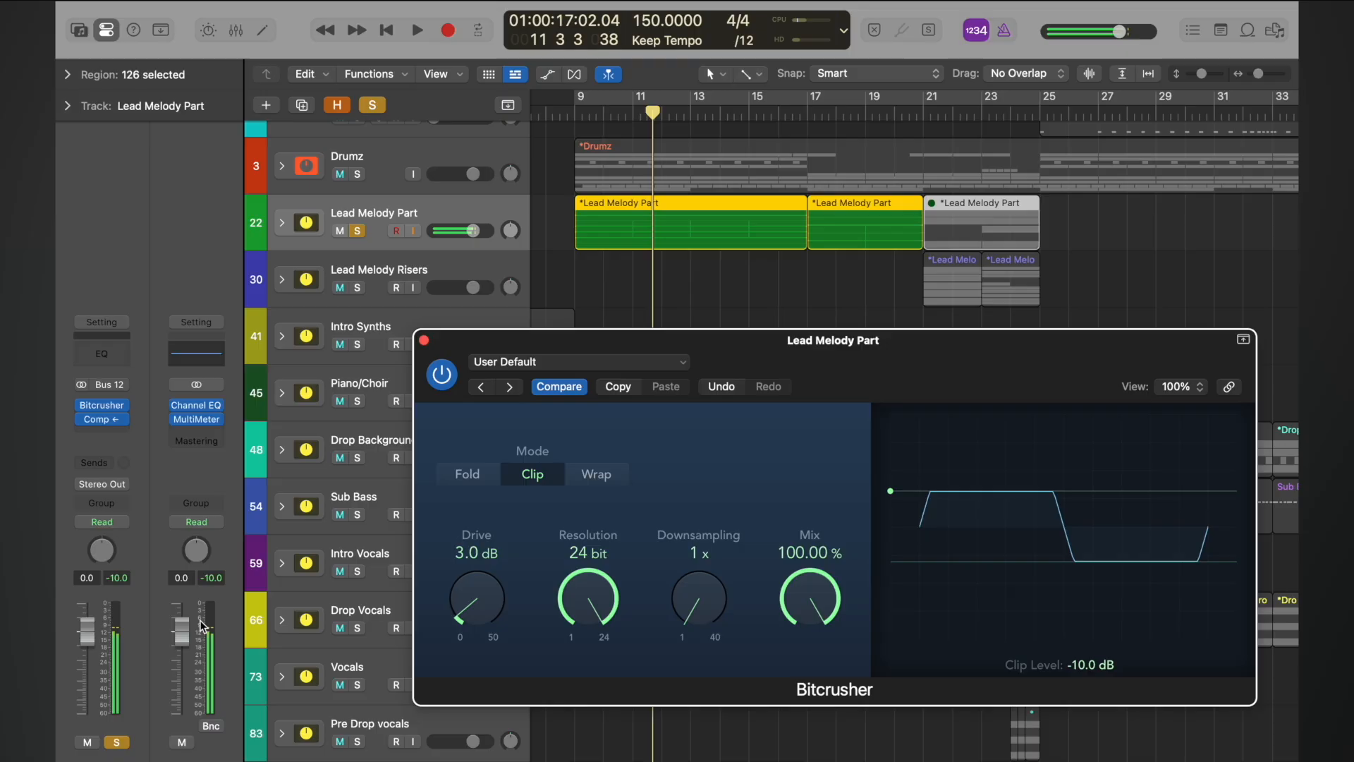
- Lower the Lead Melody Part channel volume to -3.0 dB and play it from bar 9
left_click_drag(88, 632, 87, 647)
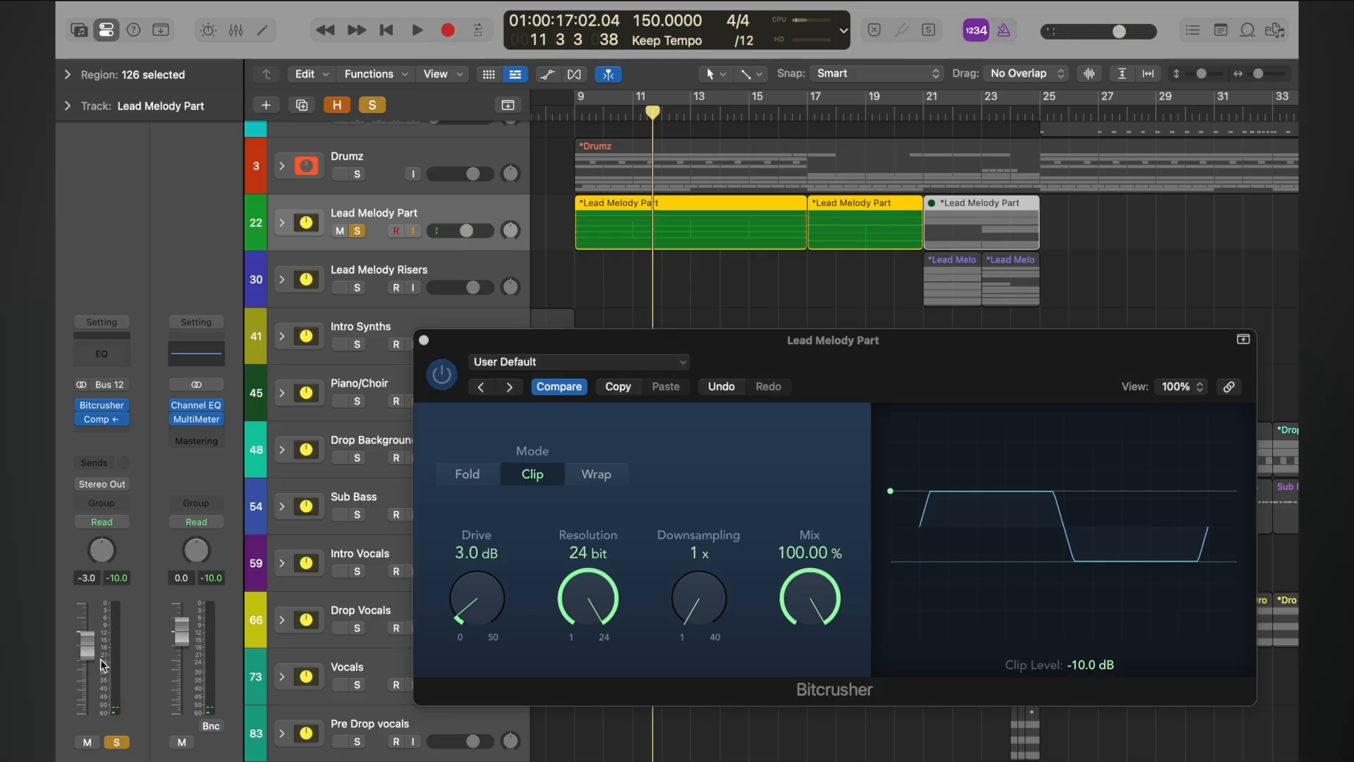
left_click(570, 116)
key("space")
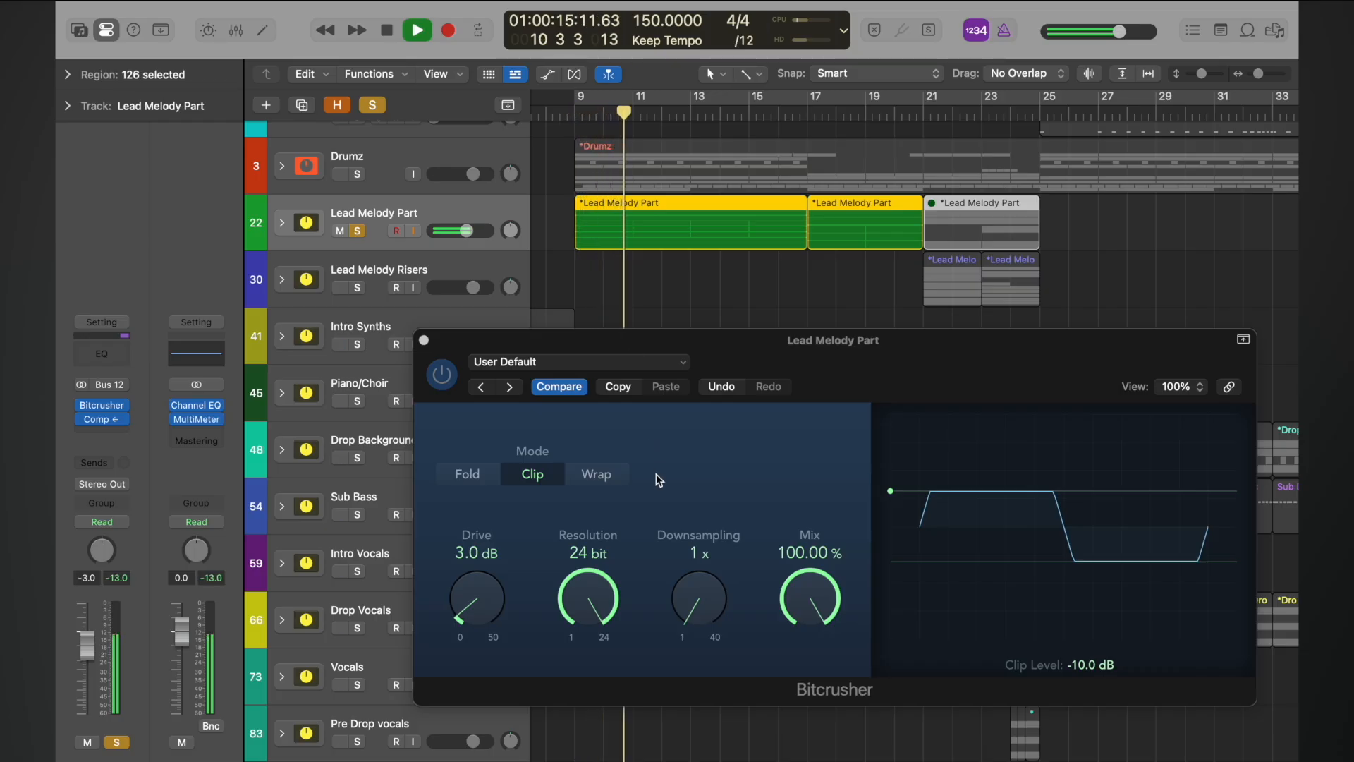
key("space")
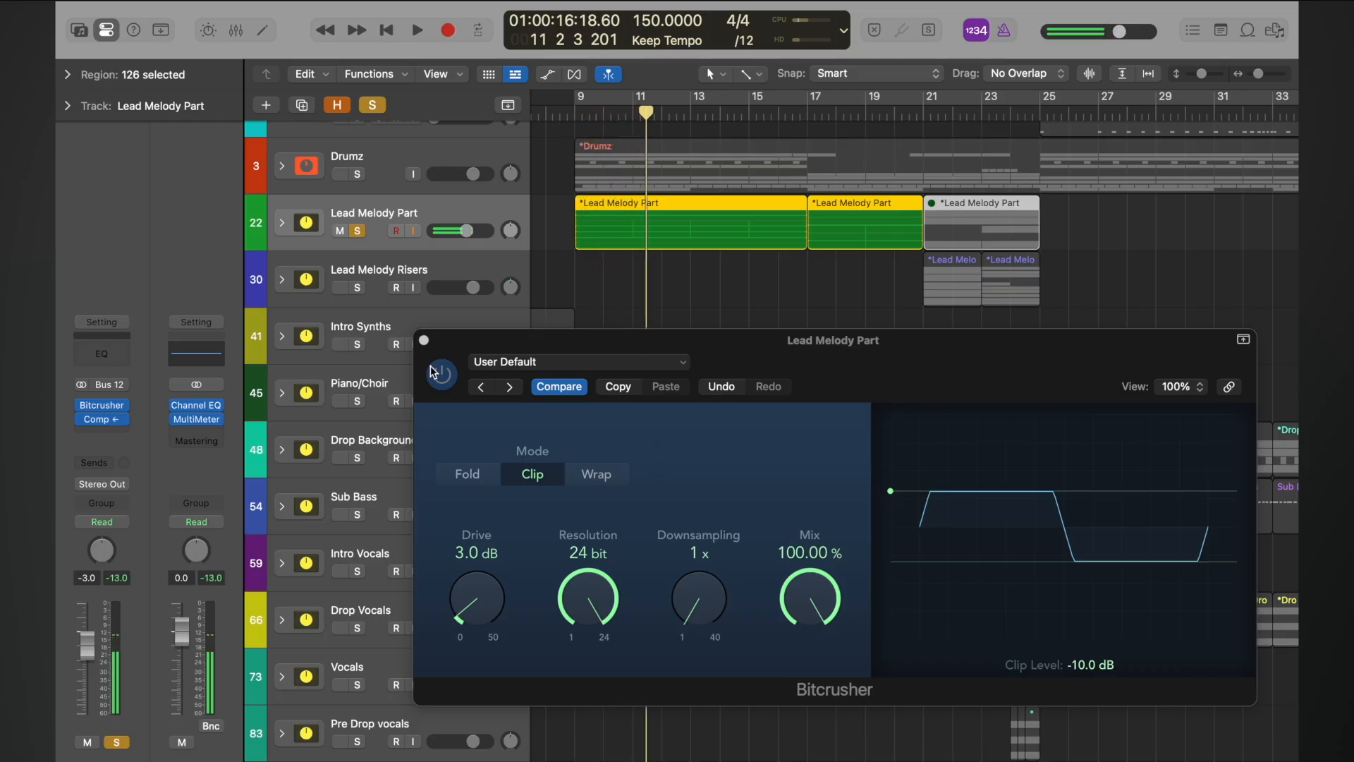
- Bypass the Bitcrusher with the channel volume reset to 0.0 dB, and play the unclipped lead melody from bar 9
left_click(442, 376)
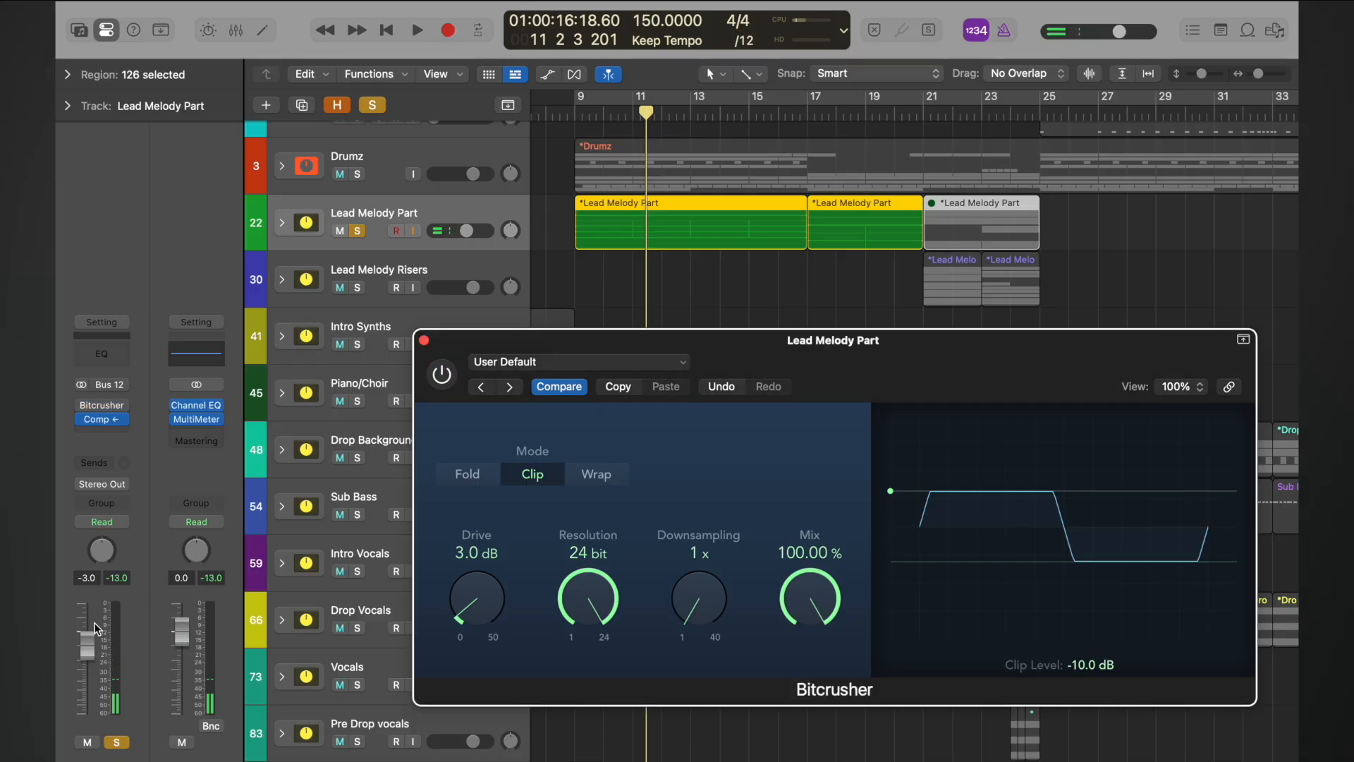
left_click(88, 641, "alt")
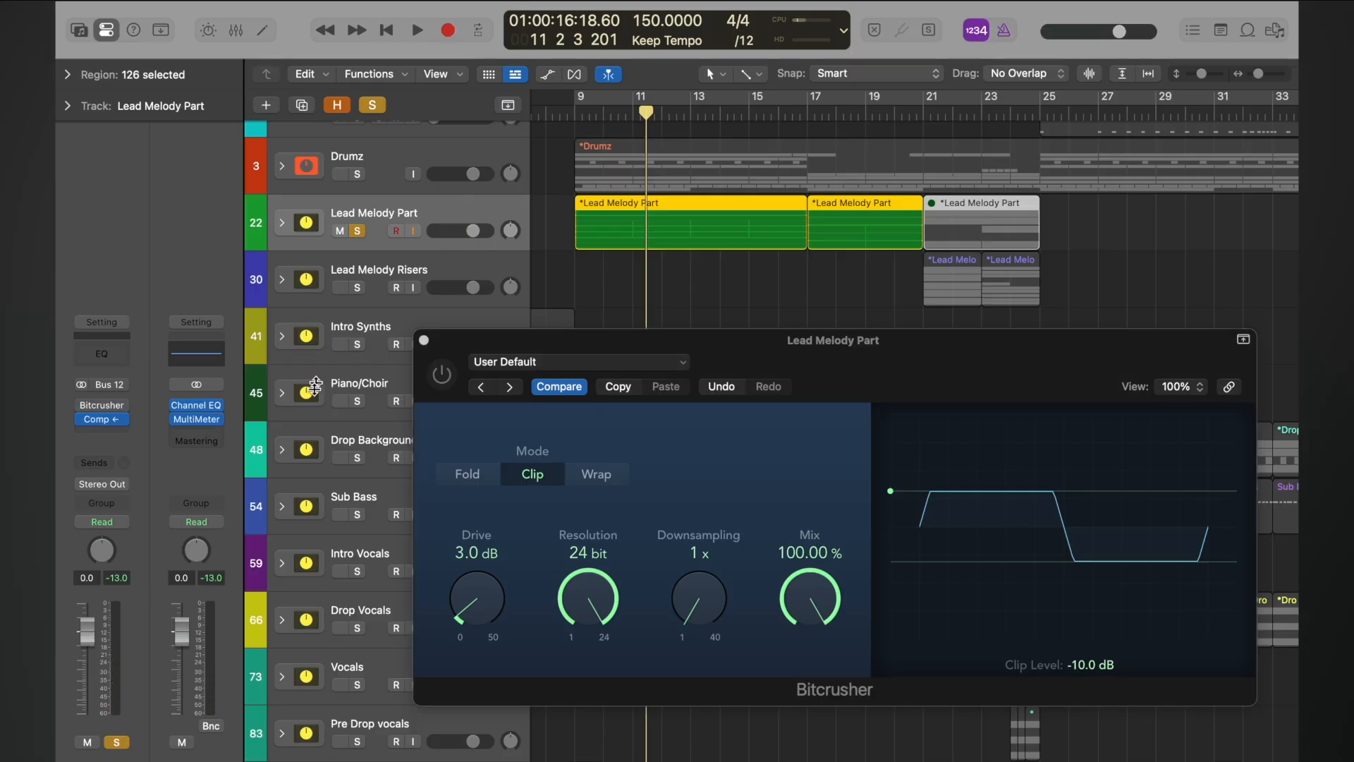
double_click(574, 115)
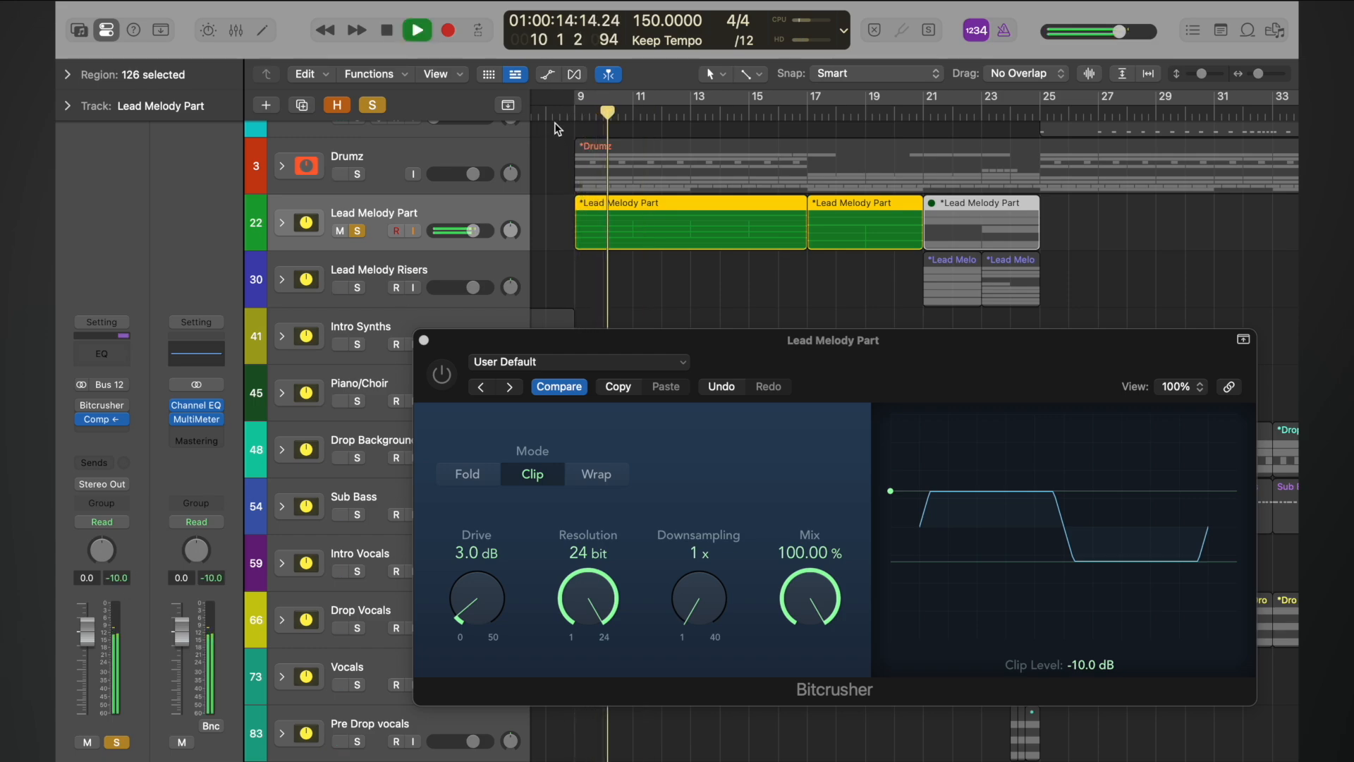
key("space")
- Re-enable the Bitcrusher with the Lead Melody Part volume at -3.0 dB, and replay the clipped melody from bar 9
left_click(428, 410)
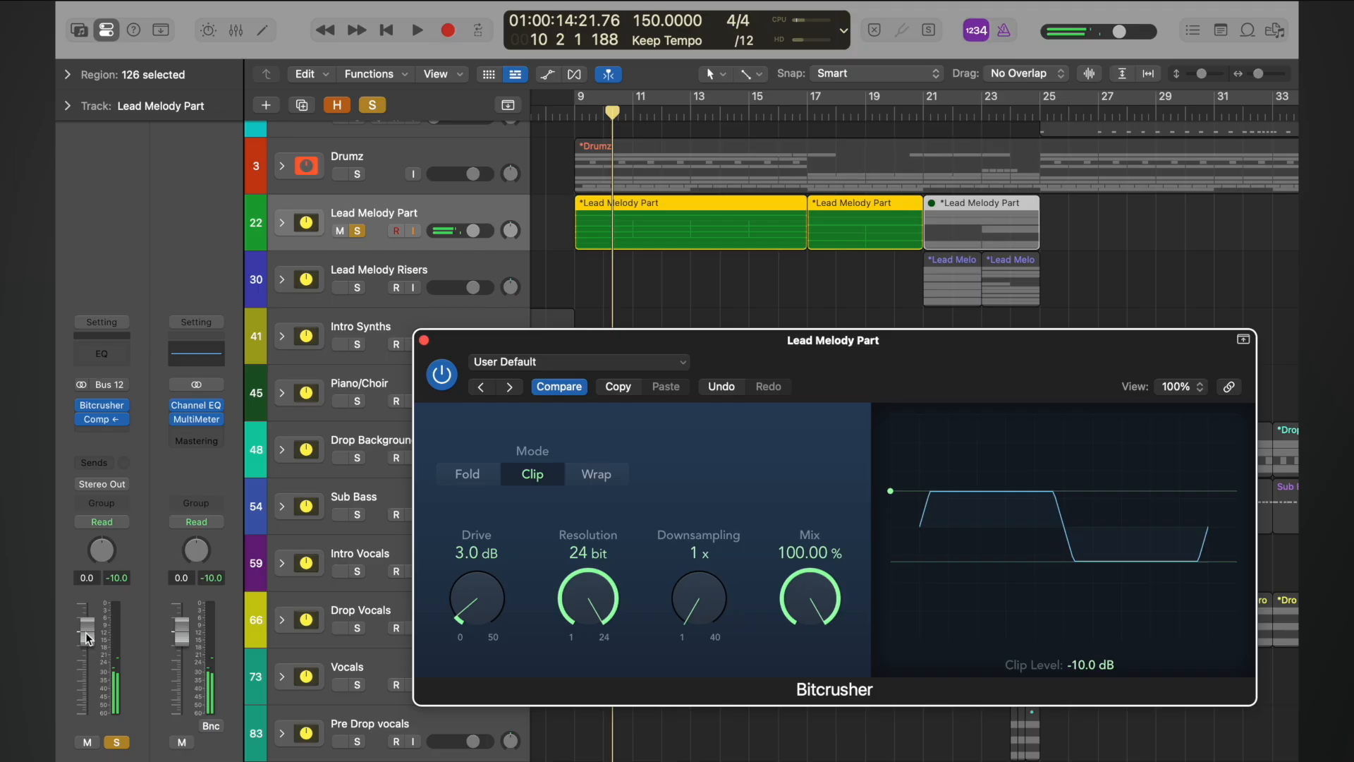
left_click_drag(86, 632, 90, 651)
left_click(580, 113)
key("space")
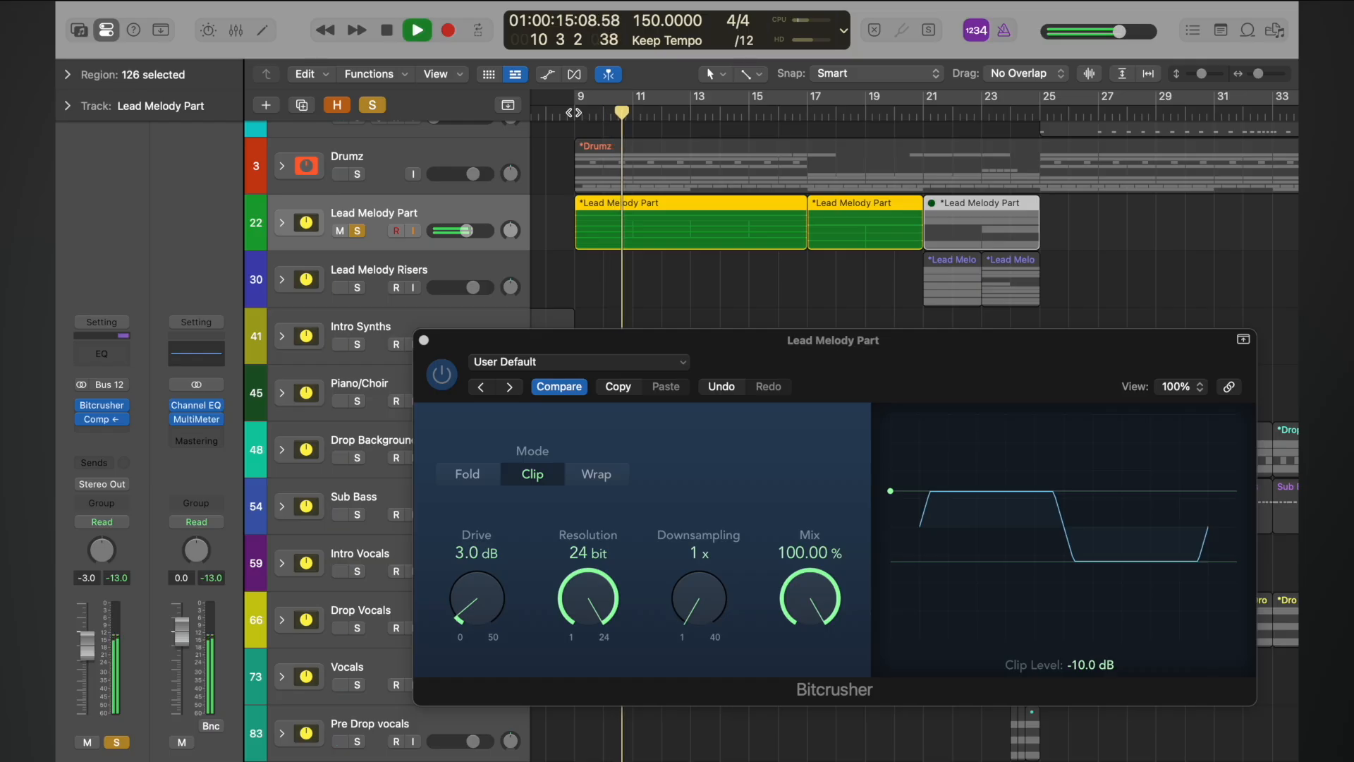
key("space")
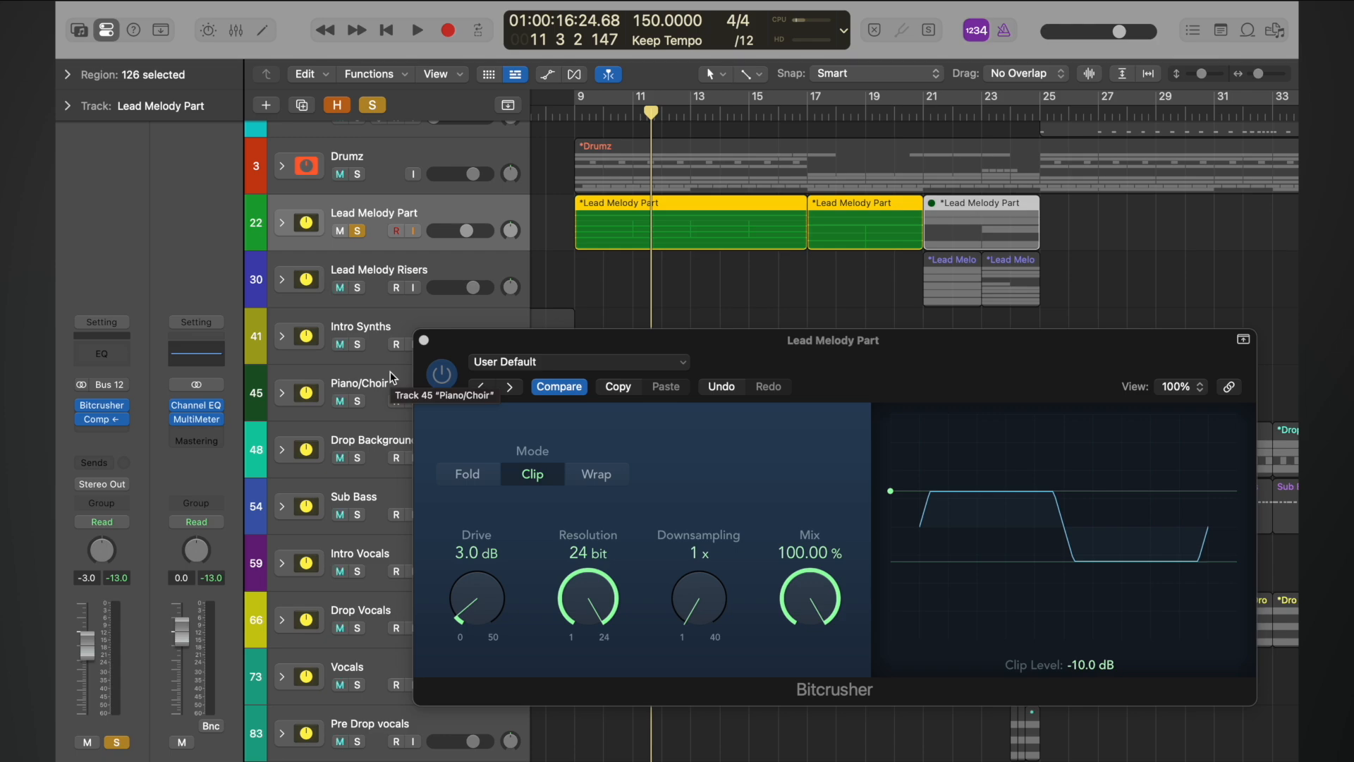
double_click(582, 128)
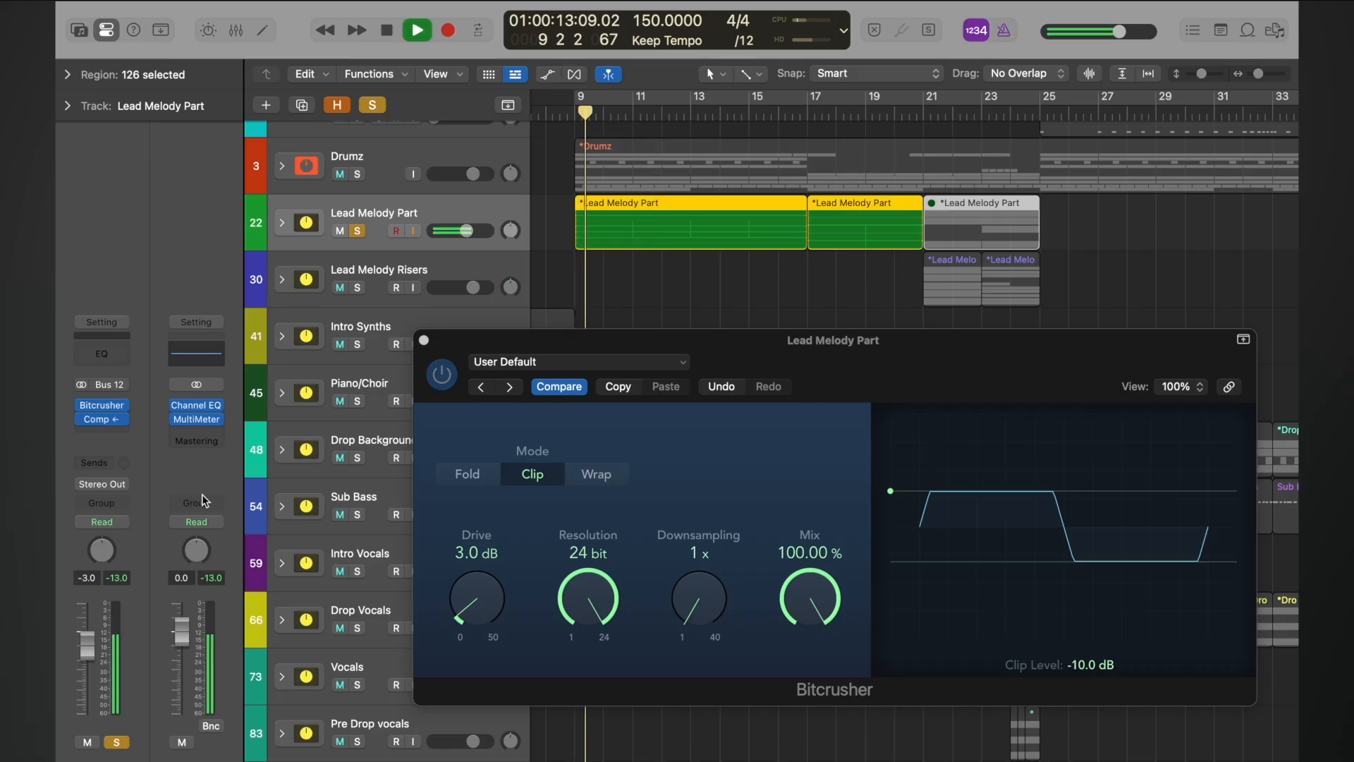
- Stop playback, reset the Lead Melody Part volume to 0.0 dB, and insert a stereo Gain plug-in directly after the Bitcrusher
key("space")
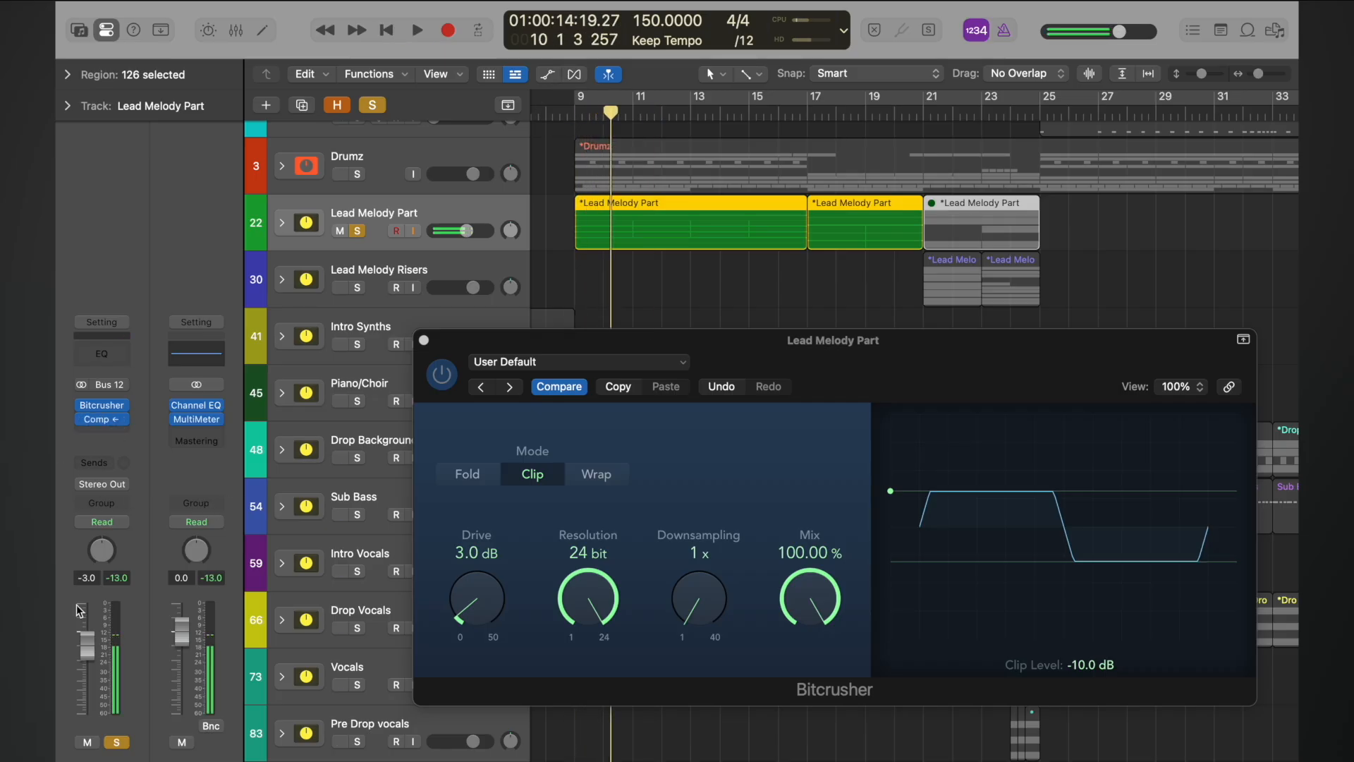
left_click(88, 642, "alt")
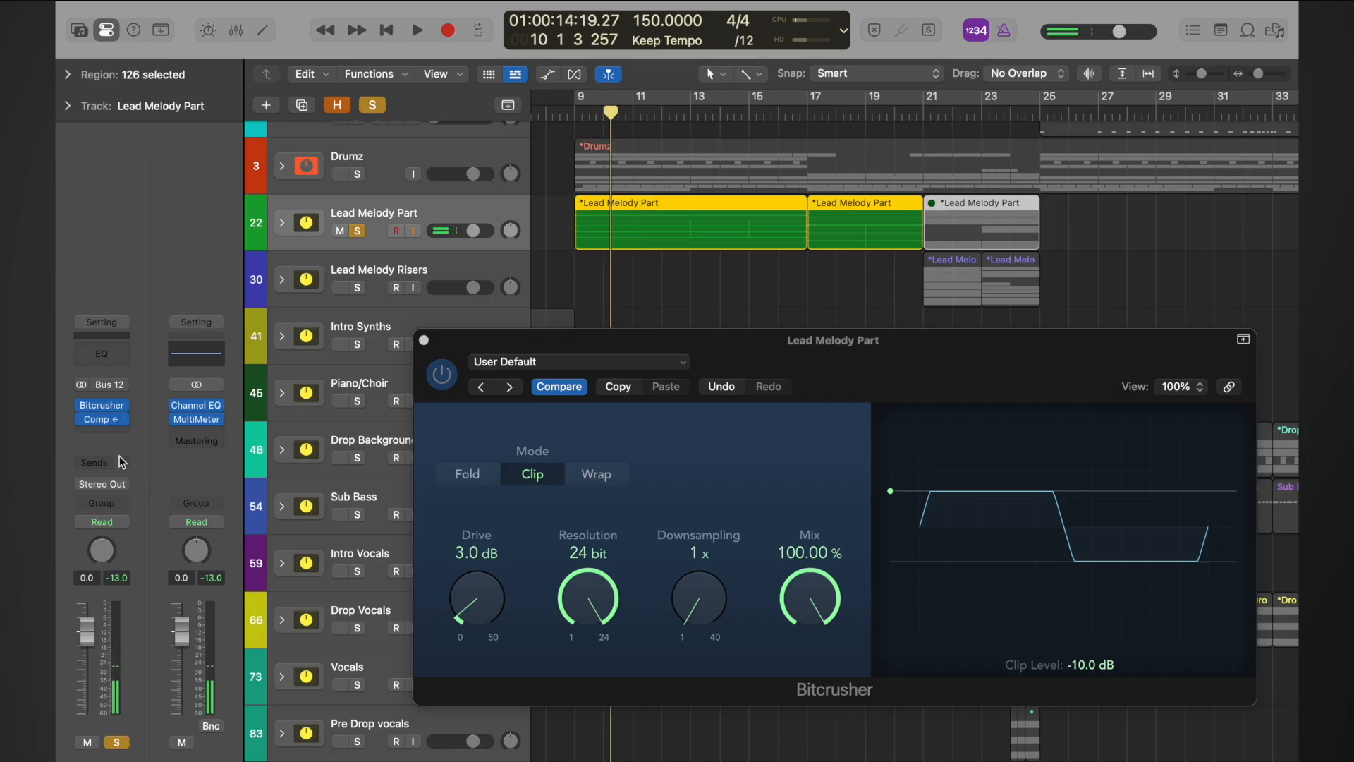
left_click(100, 411)
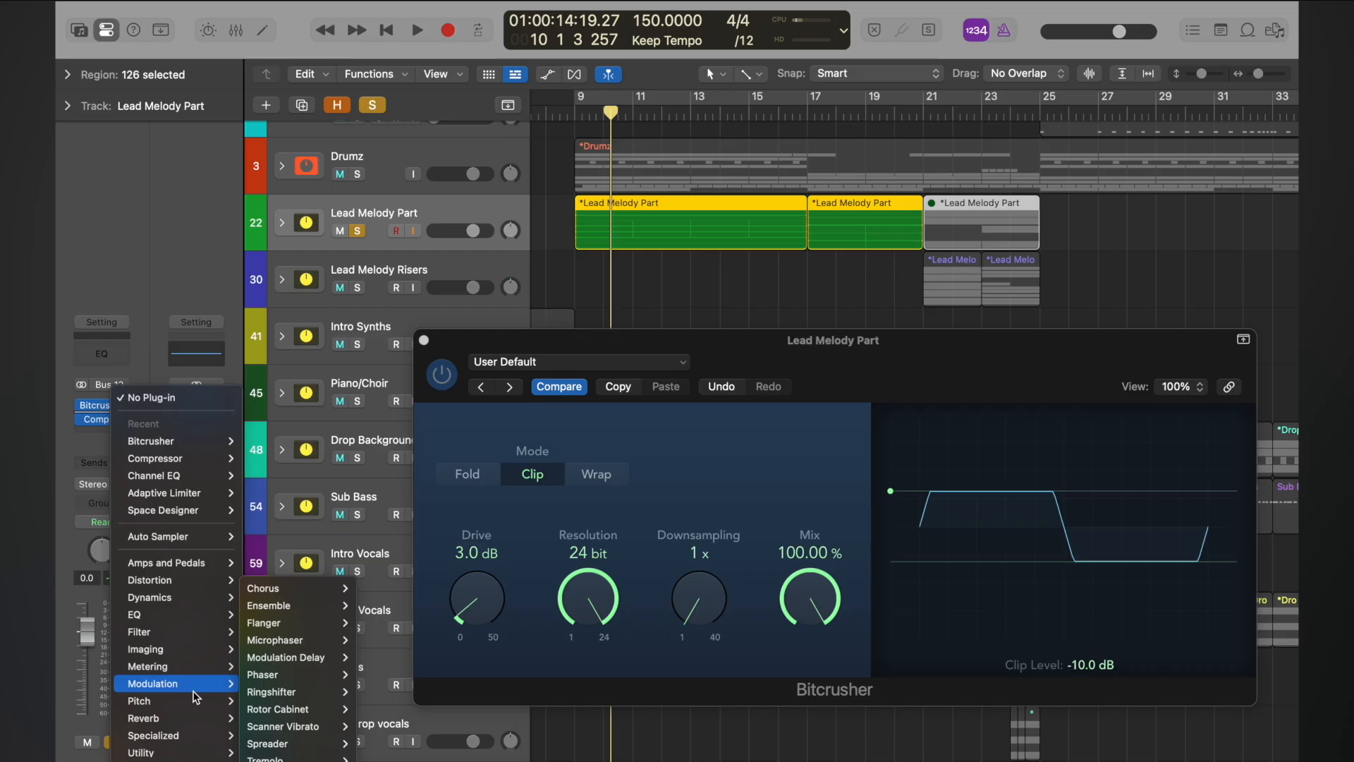
mouse_move(176, 752)
mouse_move(300, 731)
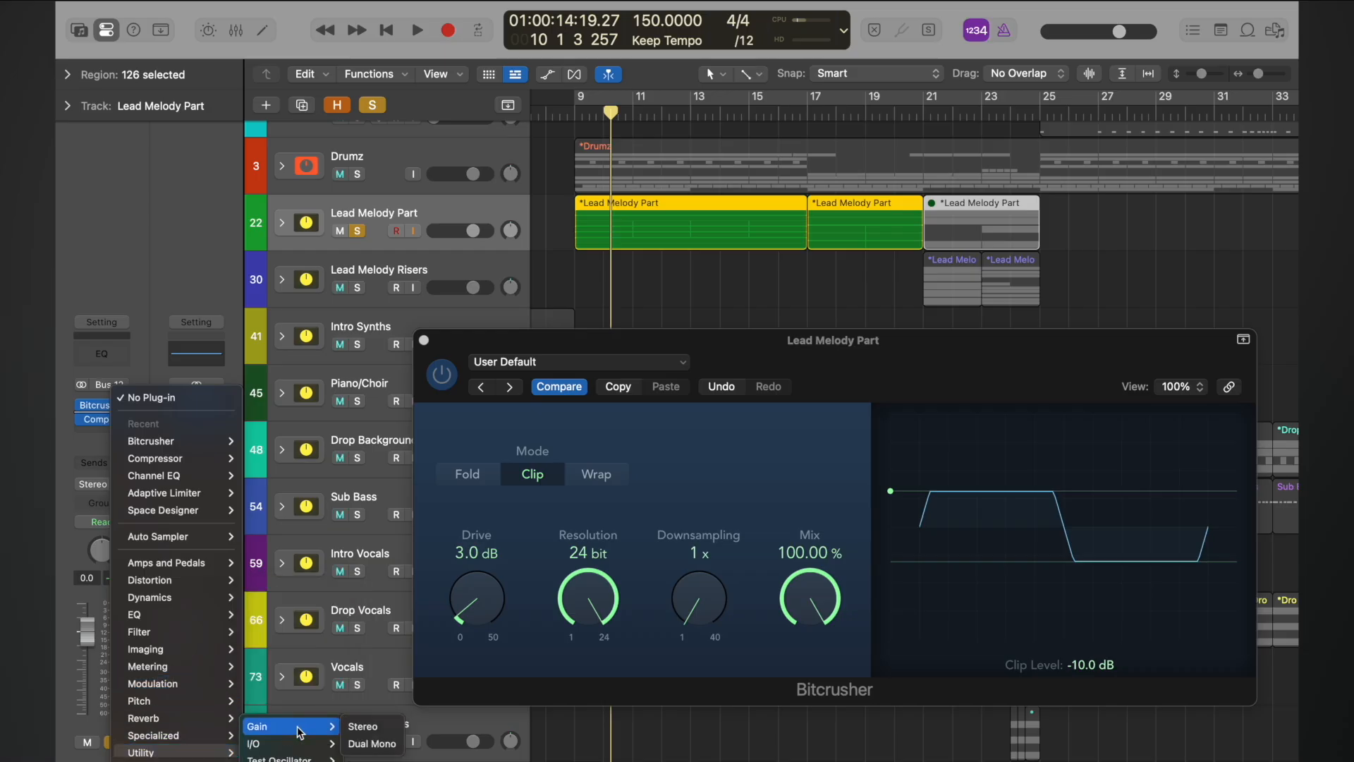
left_click(363, 726)
- Set the new Gain plug-in to -3.0 dB and play the lead melody from bar 9
left_click_drag(541, 214, 288, 235)
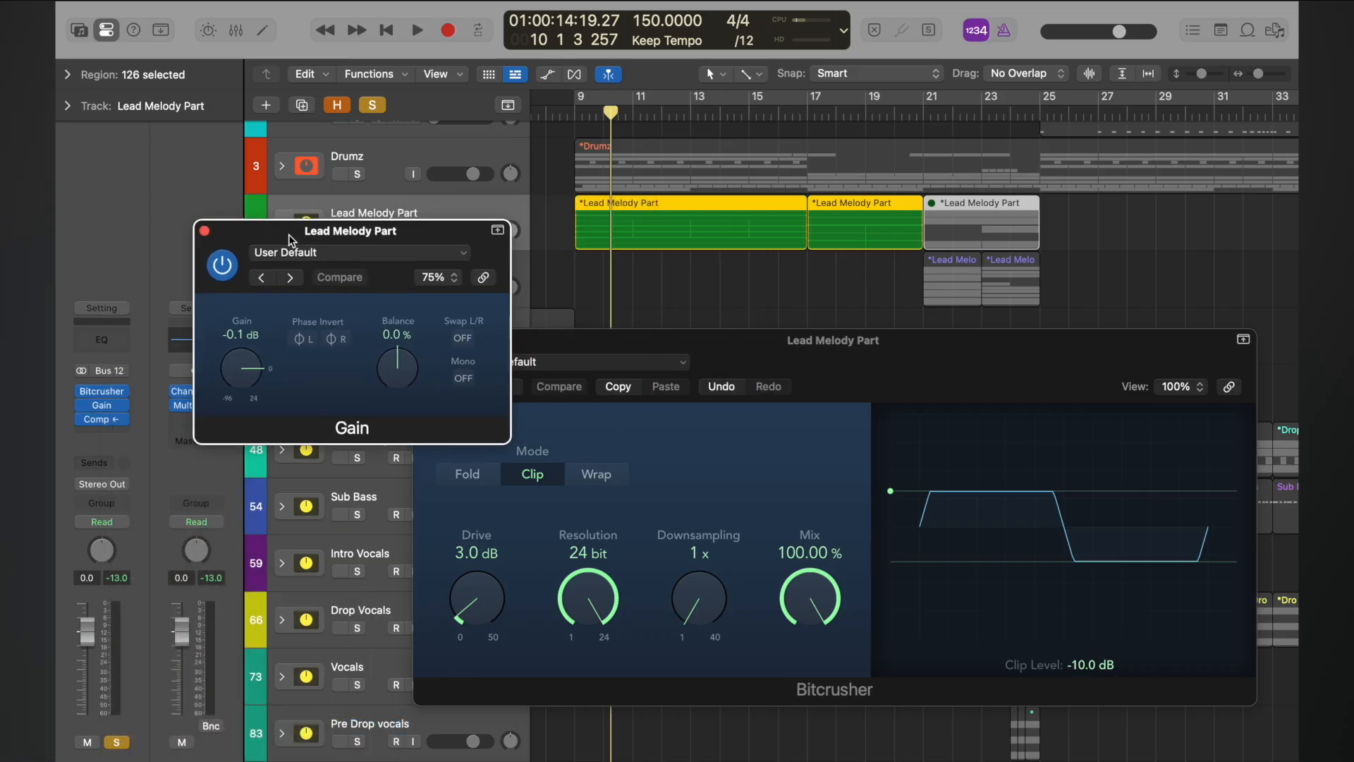
left_click_drag(249, 360, 251, 373)
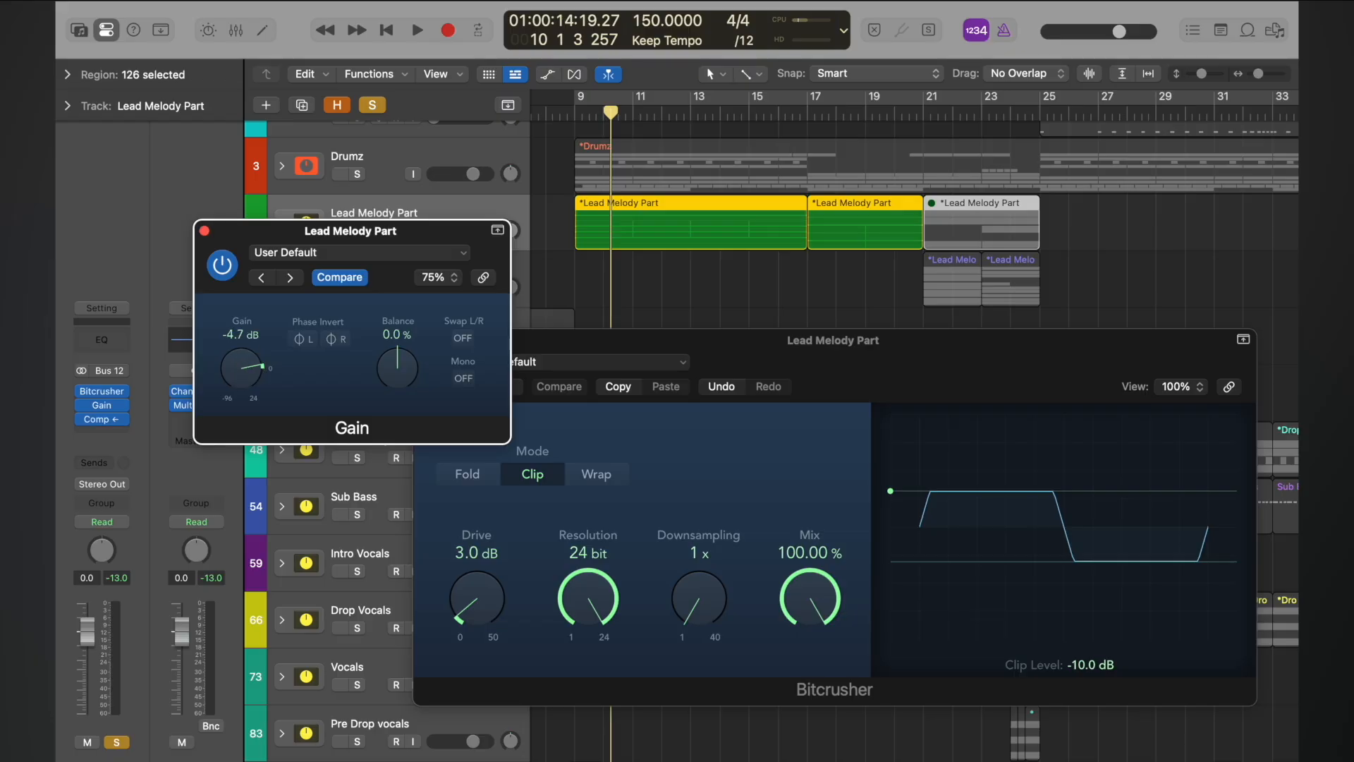
double_click(240, 333)
left_click(581, 113)
key("space")
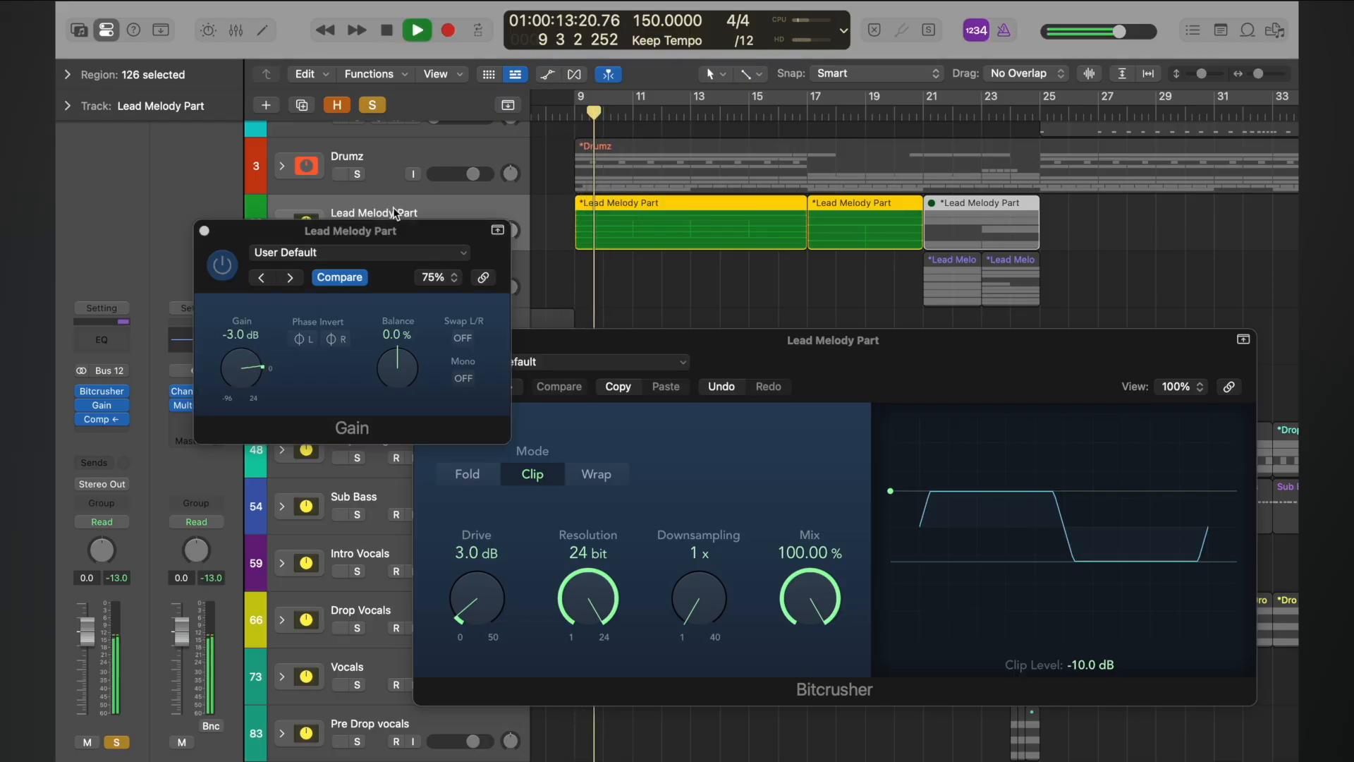
- Bypass both the Gain and Bitcrusher plug-ins and play the unprocessed lead melody from bar 9
key("space")
left_click(226, 269)
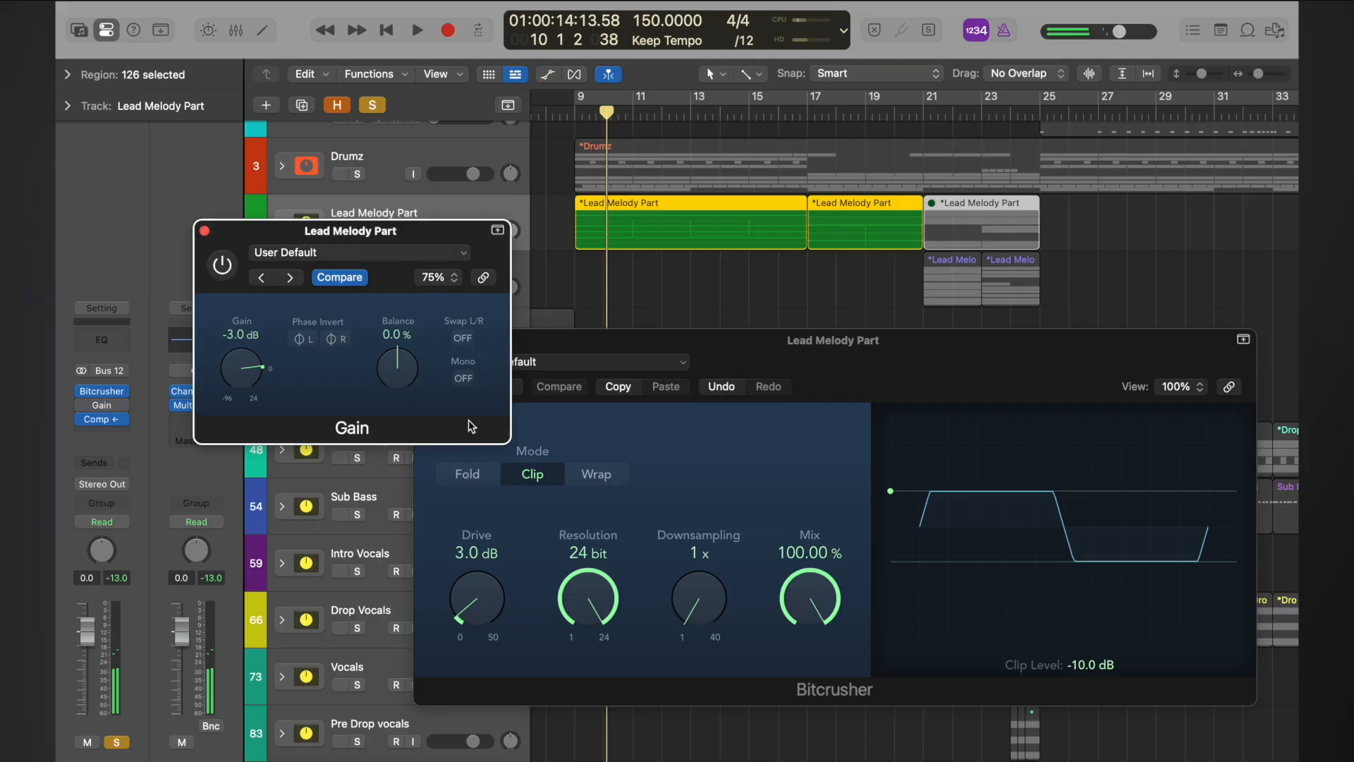
left_click_drag(378, 229, 285, 347)
left_click(471, 337)
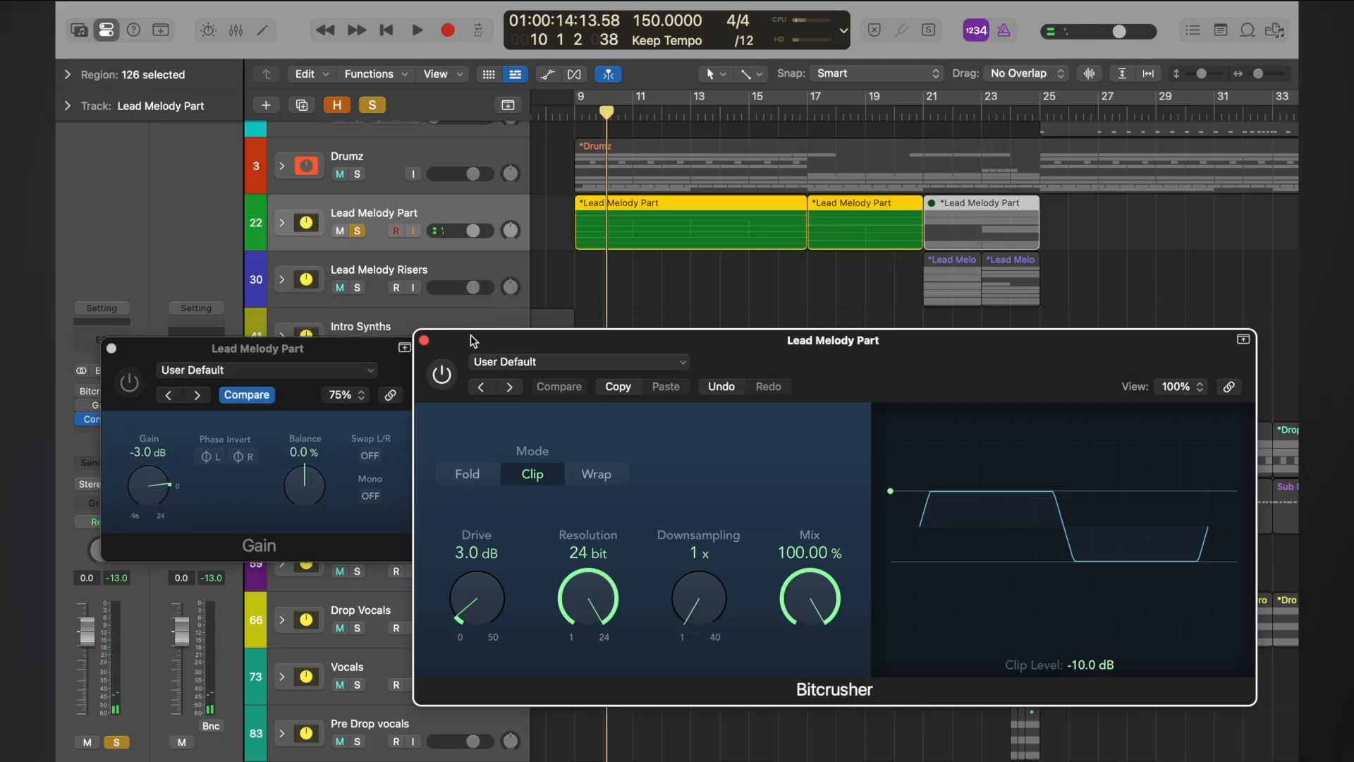
left_click(573, 113)
key("space")
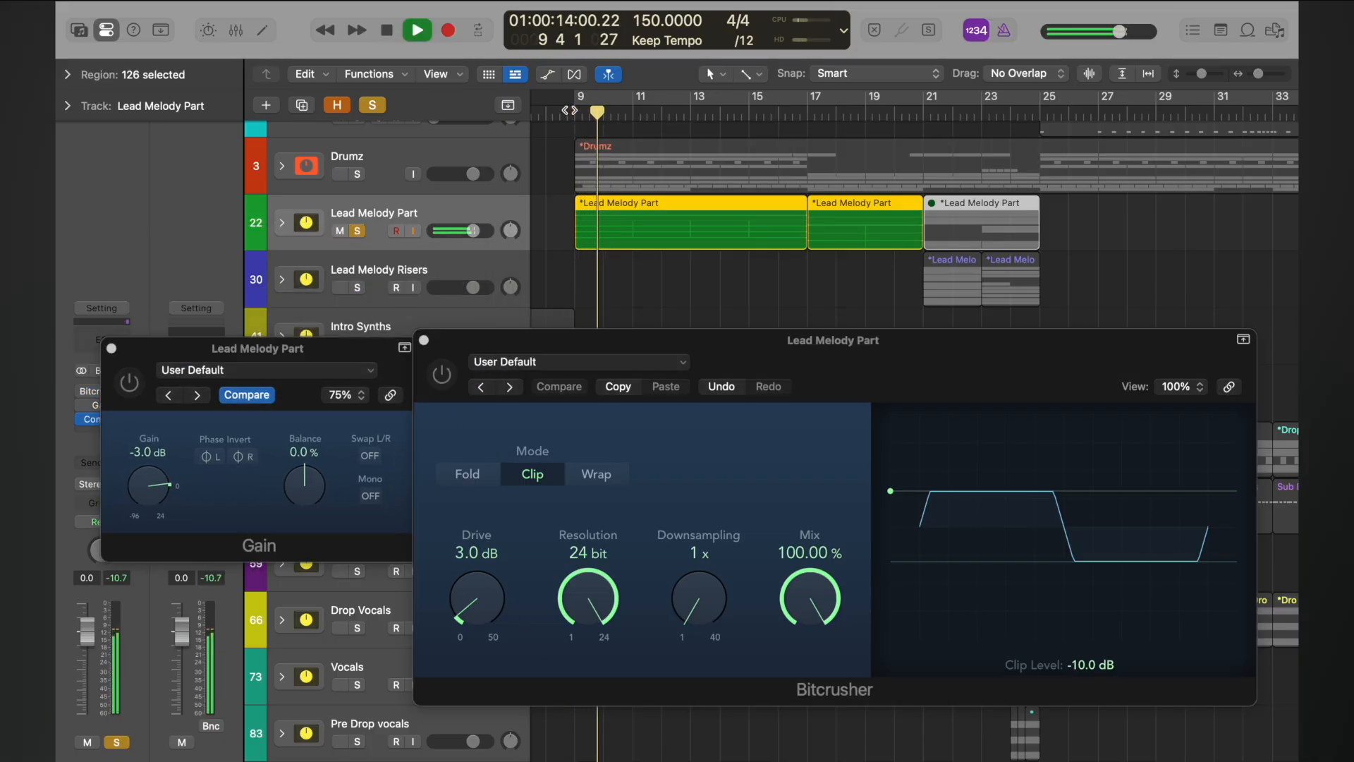
- Re-enable the Bitcrusher and Gain while the lead melody plays, and stop playback after listening
left_click(443, 375)
left_click(321, 515)
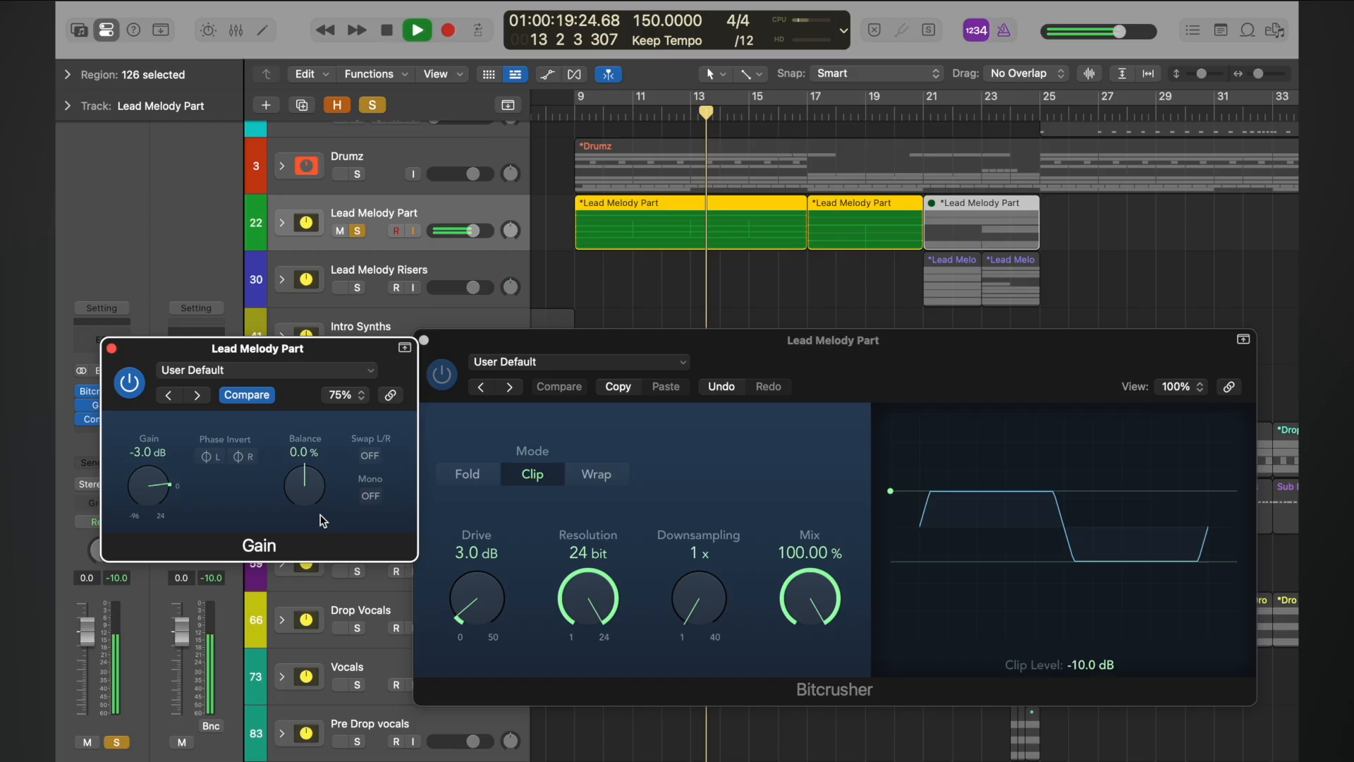
key("space")
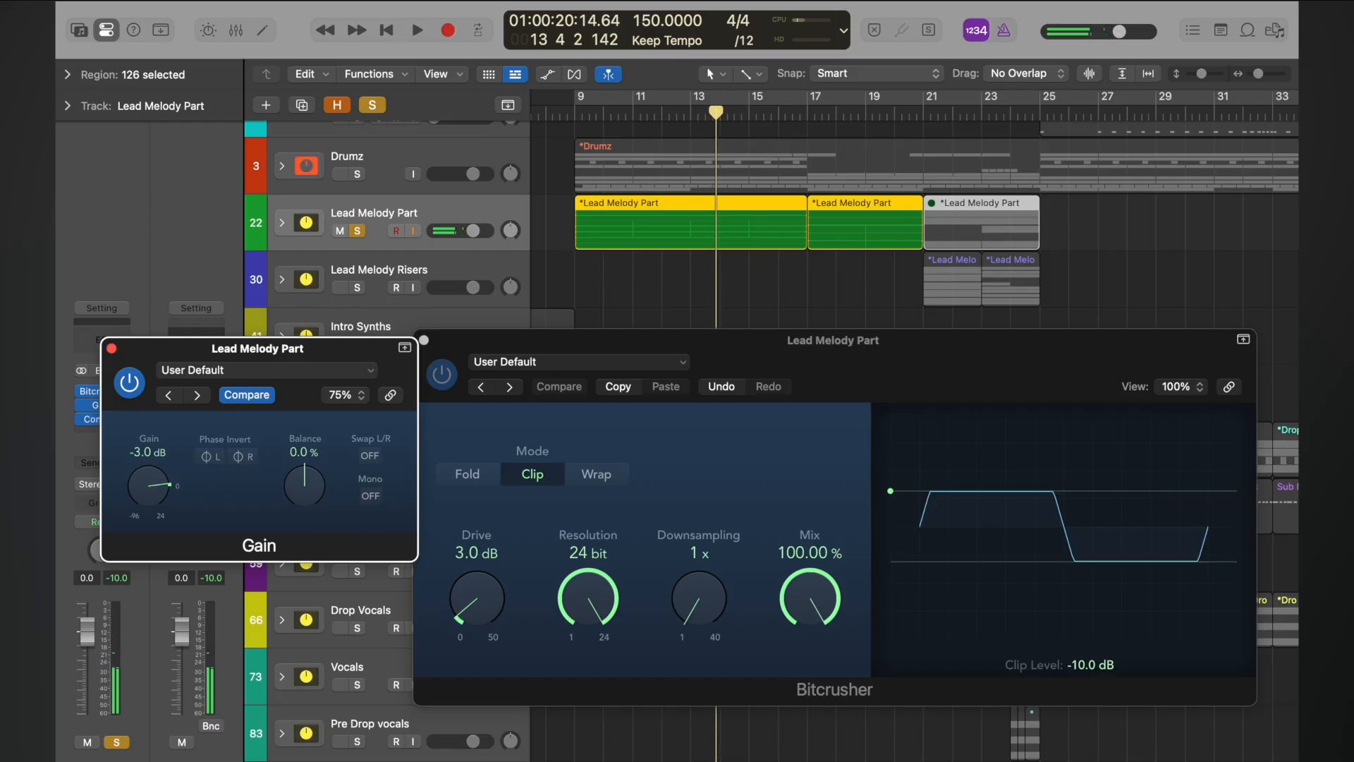
- Set the Gain to -2.0 dB and the Bitcrusher's Drive to 2.0 dB, and close both plug-in windows
double_click(142, 451)
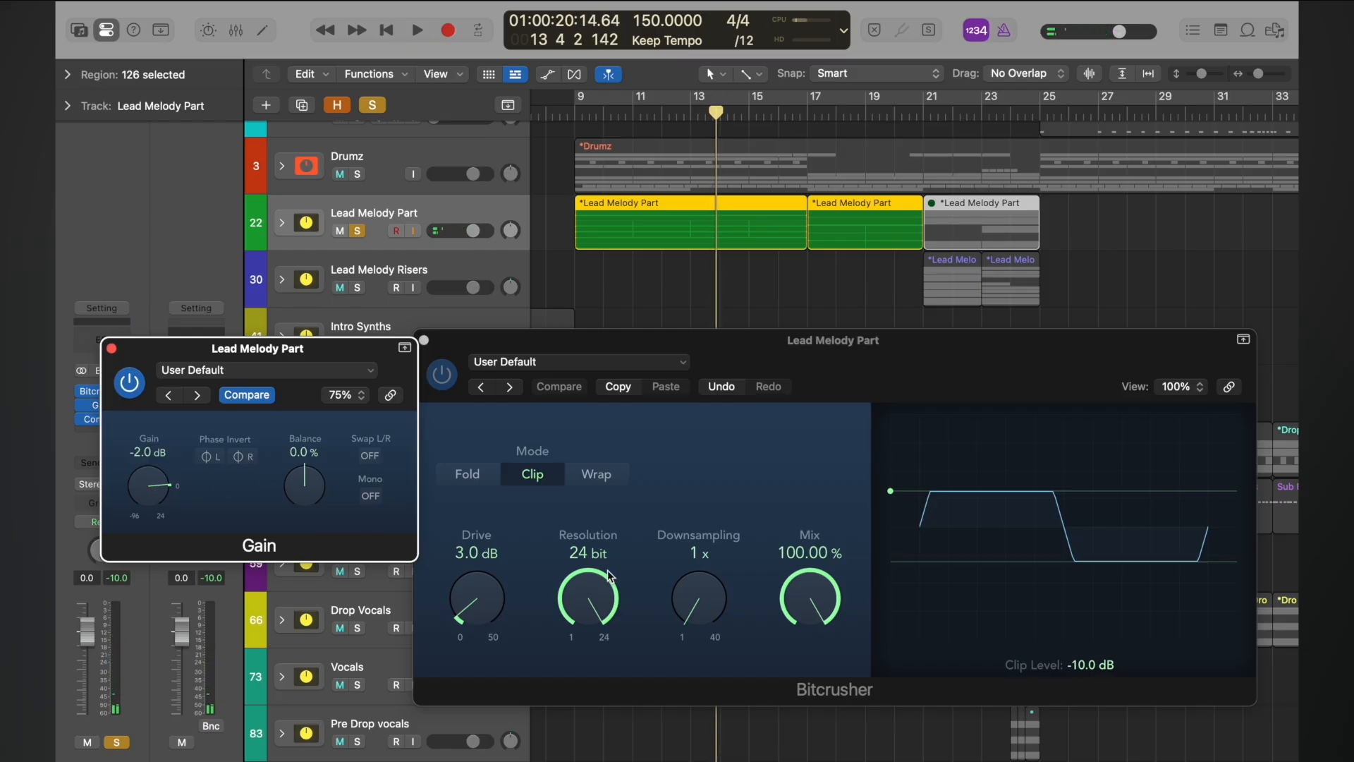
left_click(458, 557)
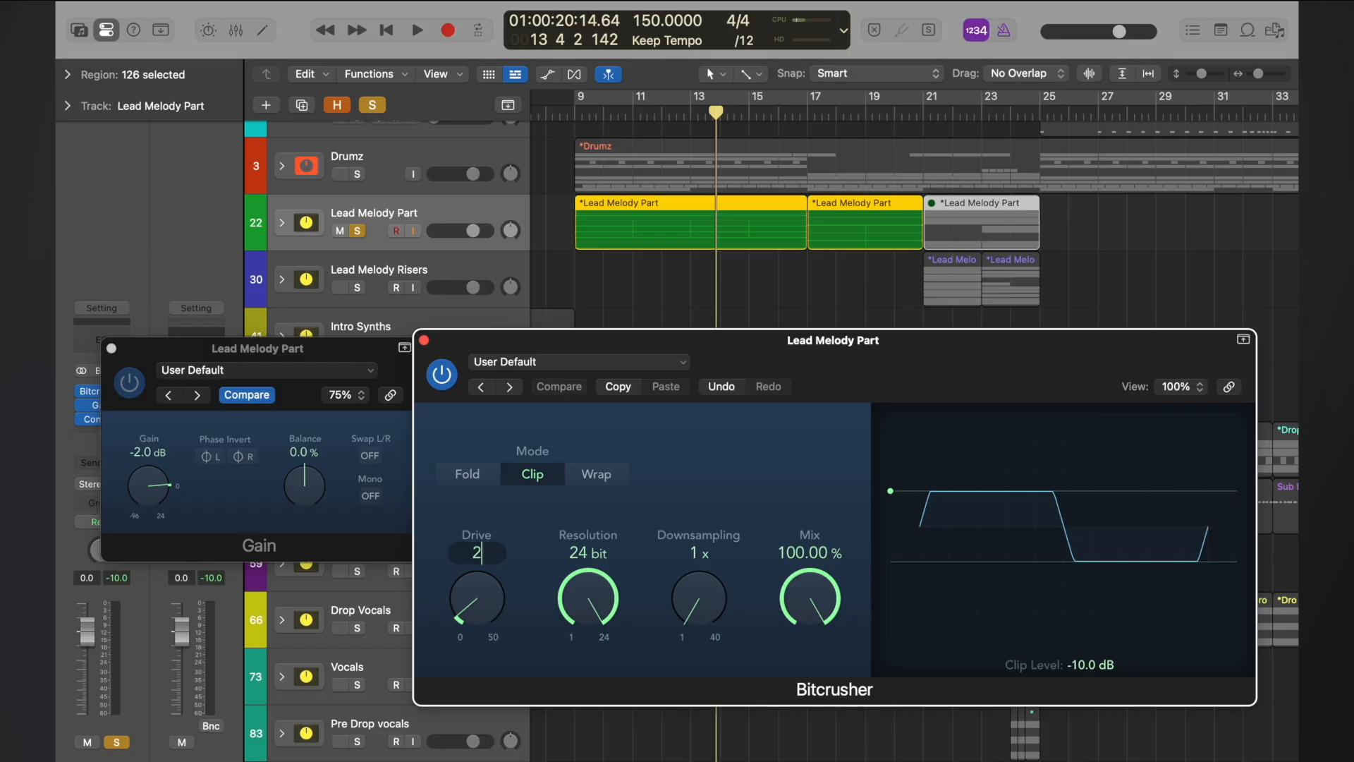
type("2")
key("Return")
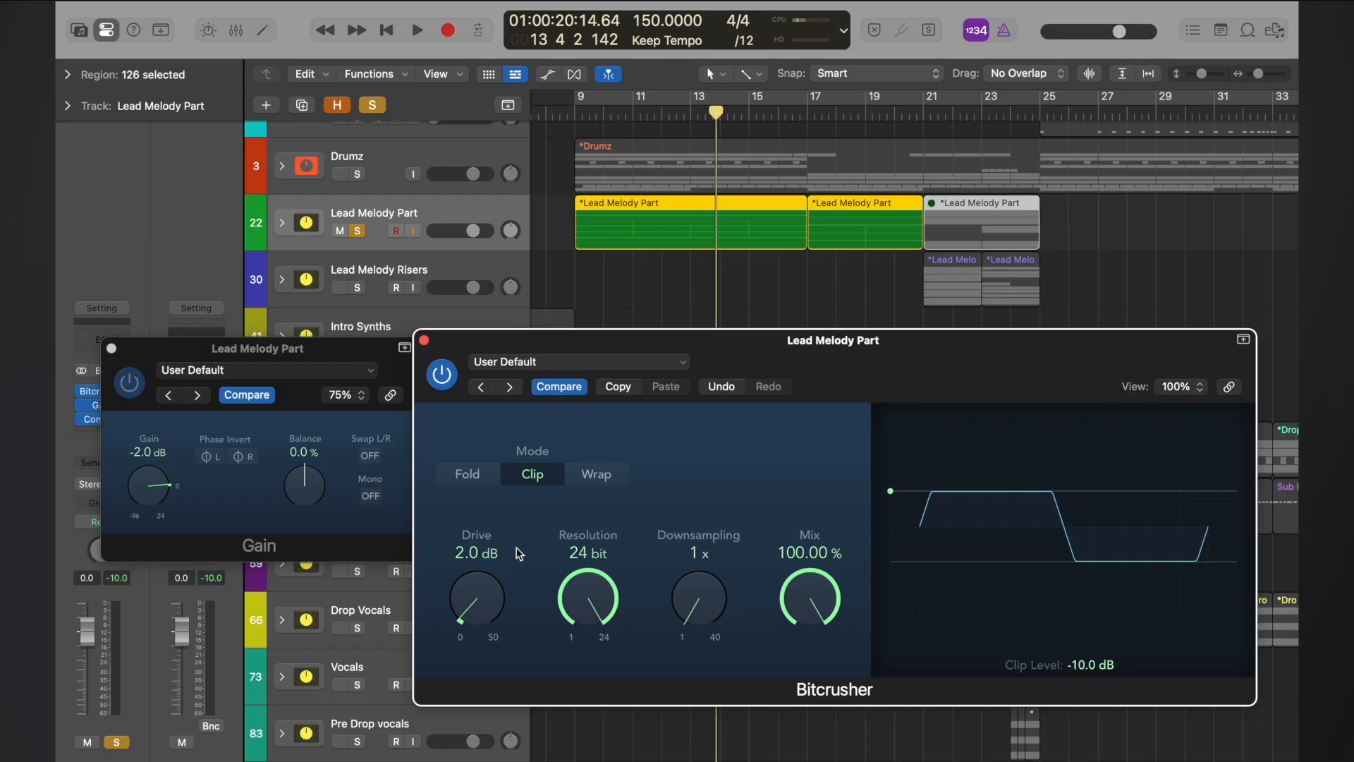
left_click(111, 349)
left_click(425, 341)
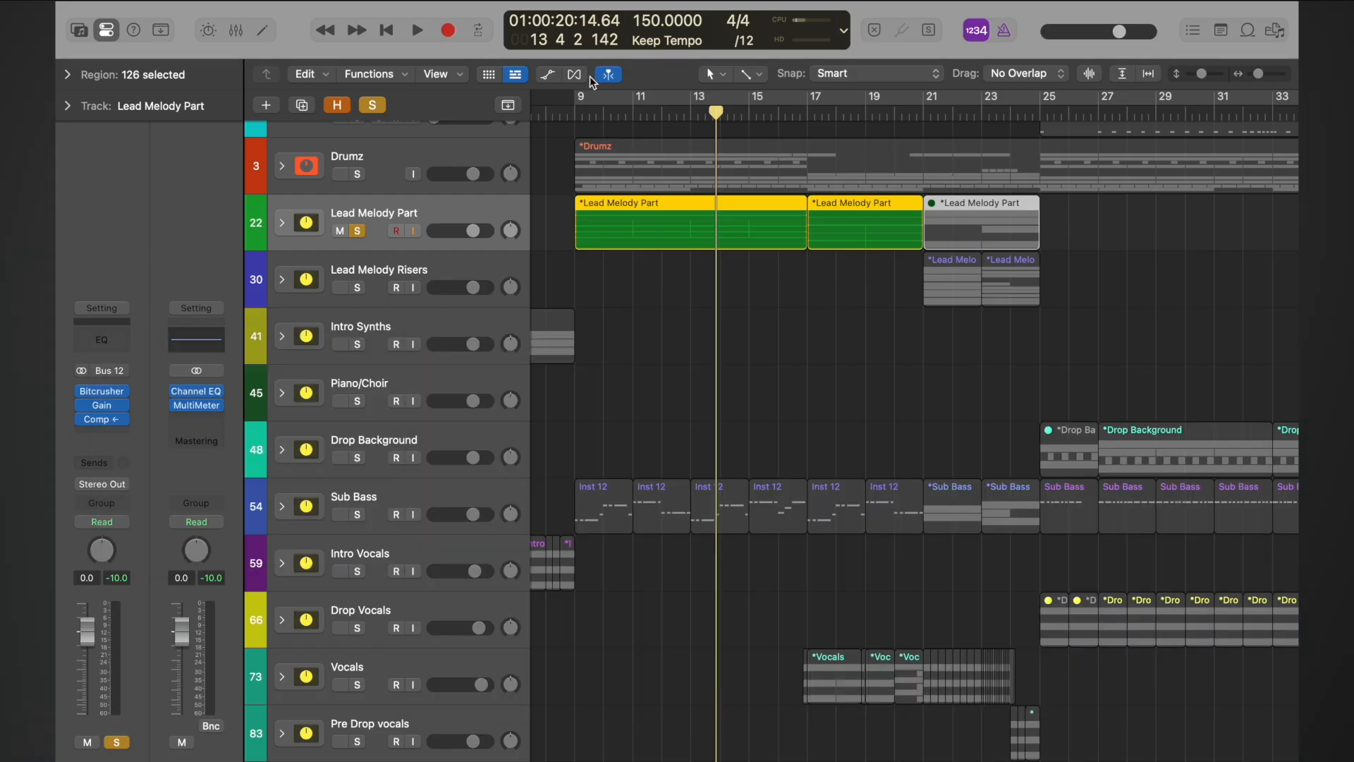
- Play the clipped lead melody from bar 9, and jump ahead to listen from bar 17
left_click(572, 116)
key("space")
scroll(575, 117, "down", 5)
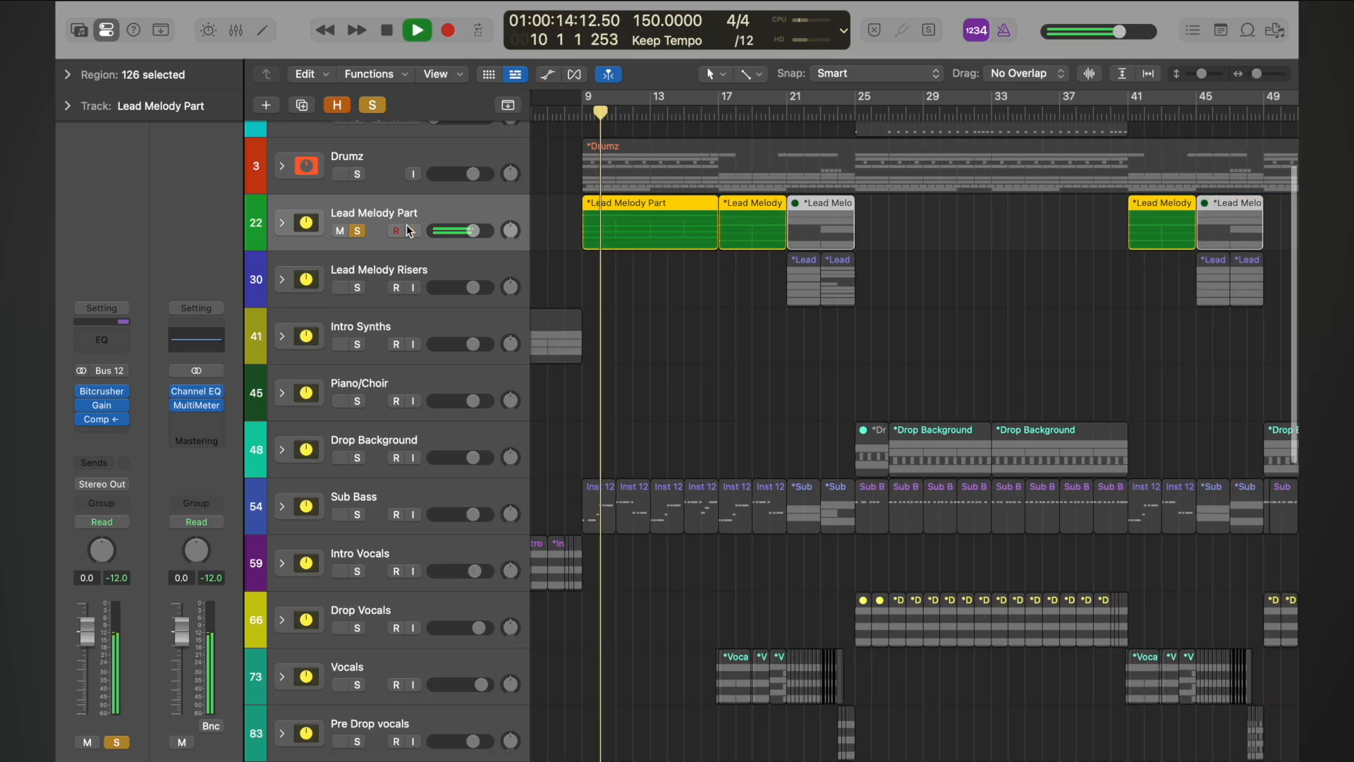
key("super+Left")
left_click(686, 118)
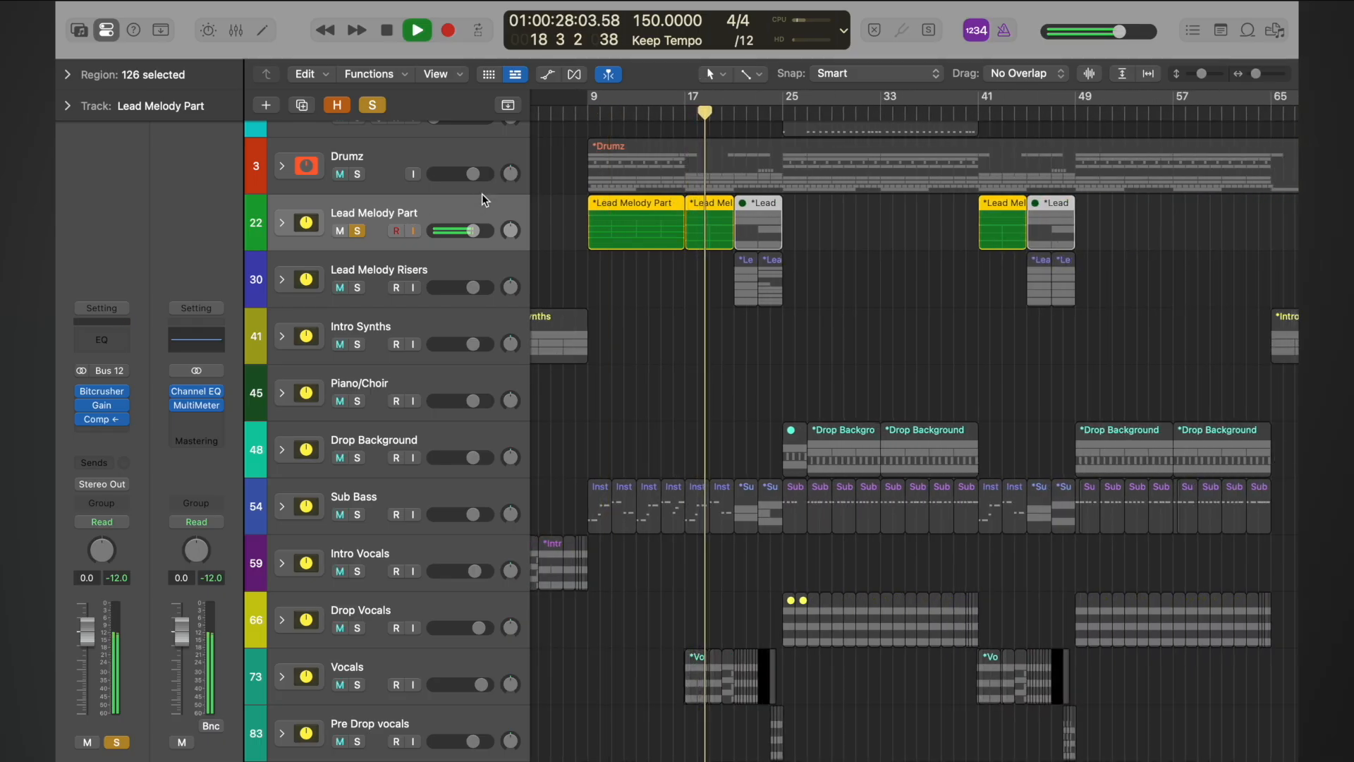
- Compare the lead melody around bar 17 with Bitcrusher and Gain bypassed and active, and stop playback with both enabled
left_click_drag(81, 390, 83, 402)
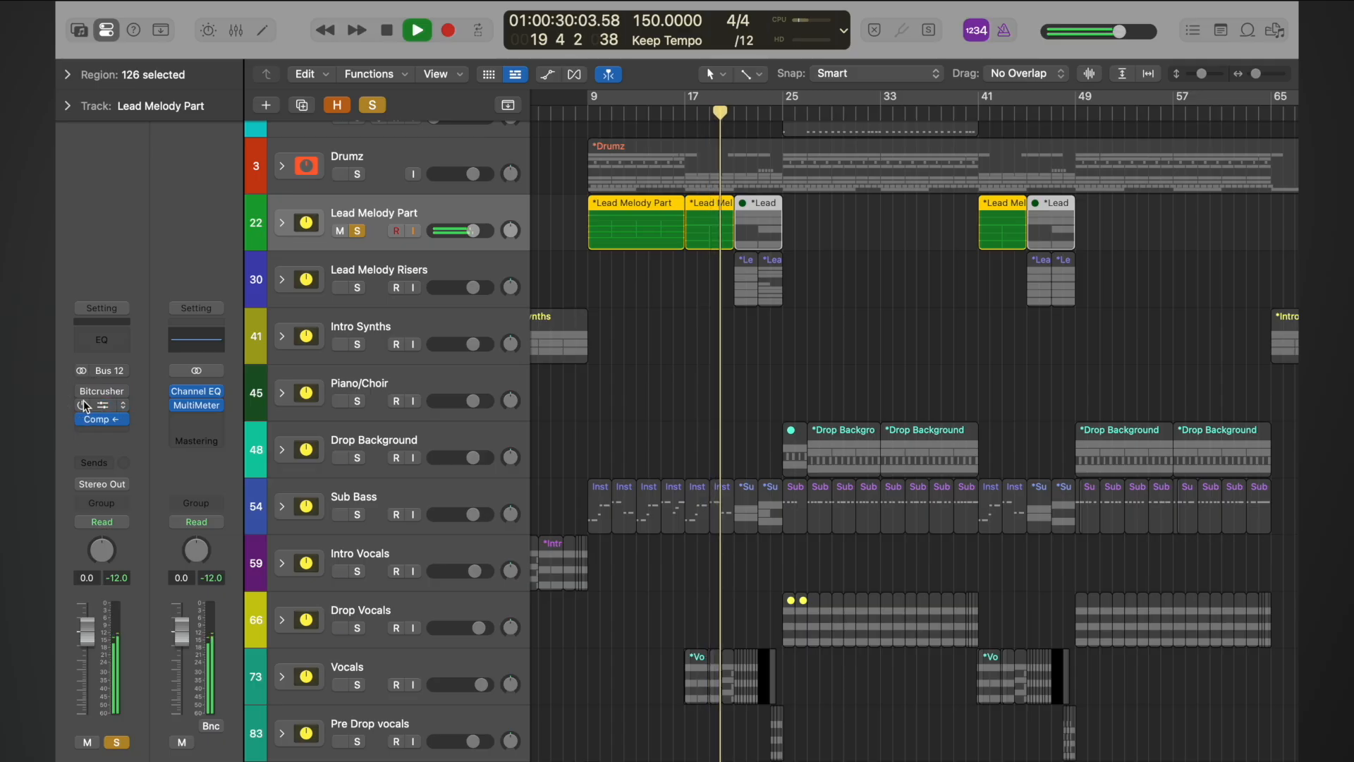
left_click(698, 123)
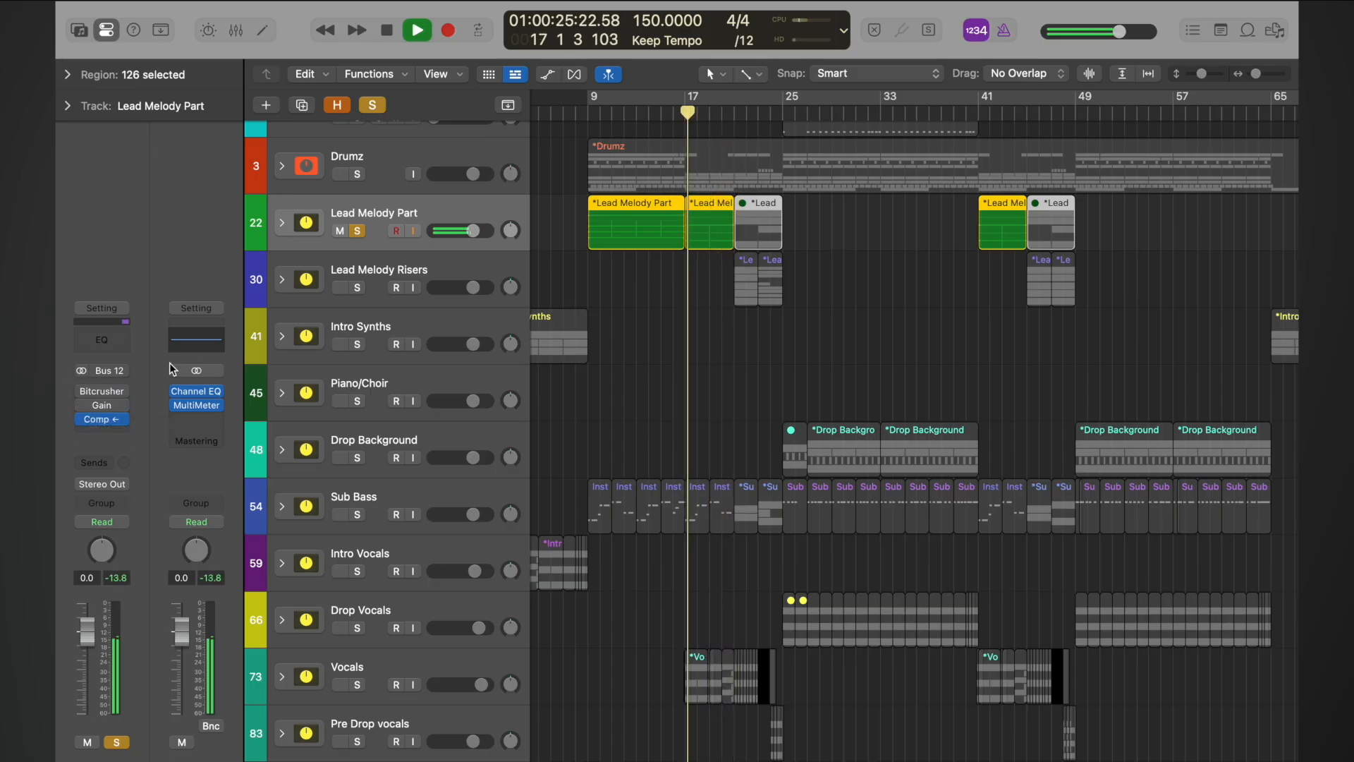
left_click(82, 407)
left_click(82, 392)
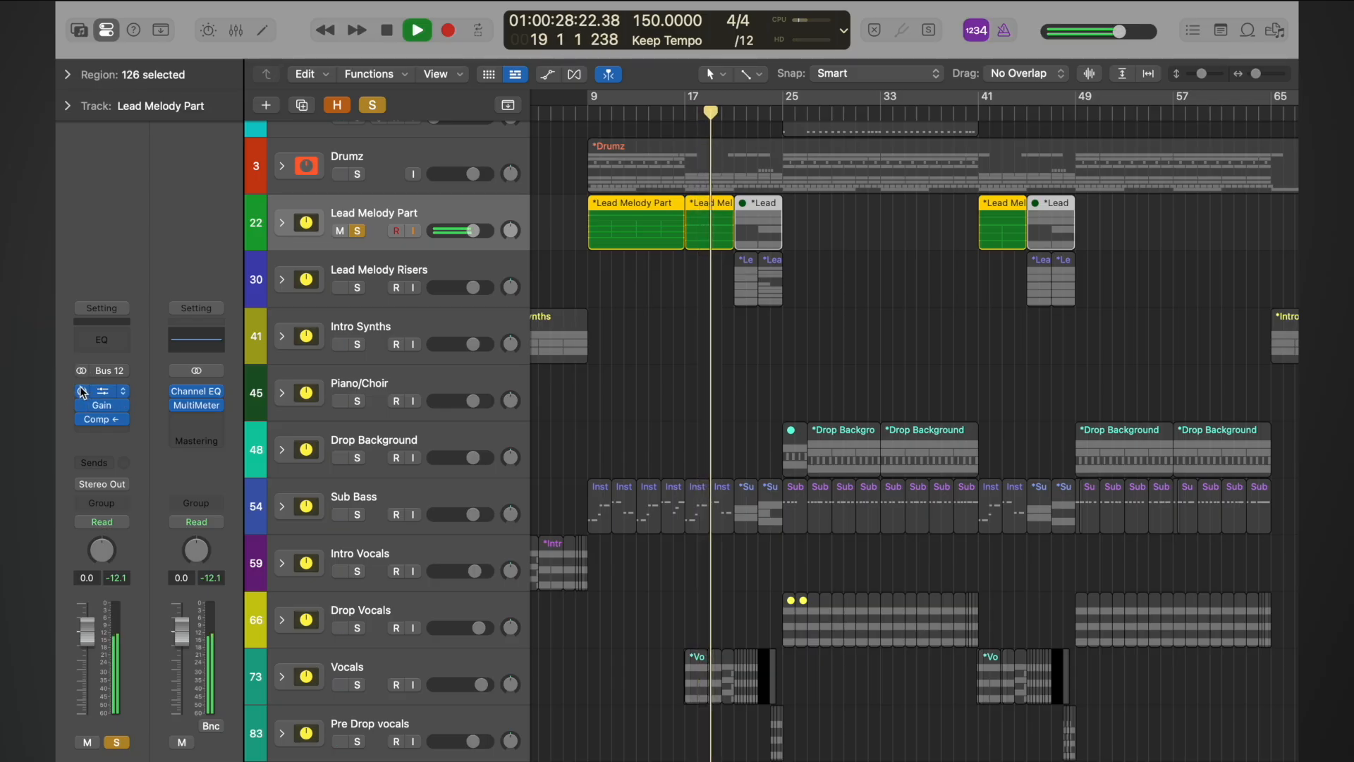
left_click(82, 392)
left_click(79, 405)
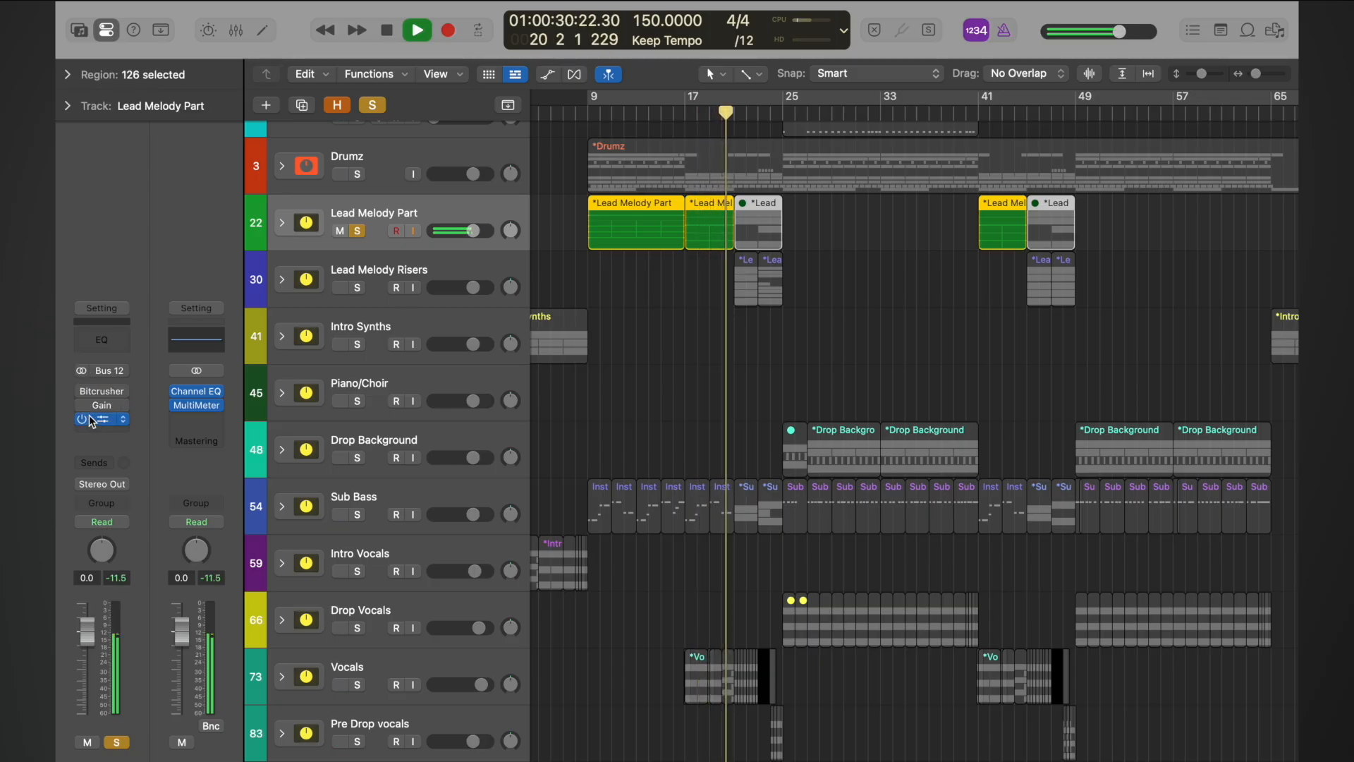
key("space")
left_click(83, 392)
left_click(82, 405)
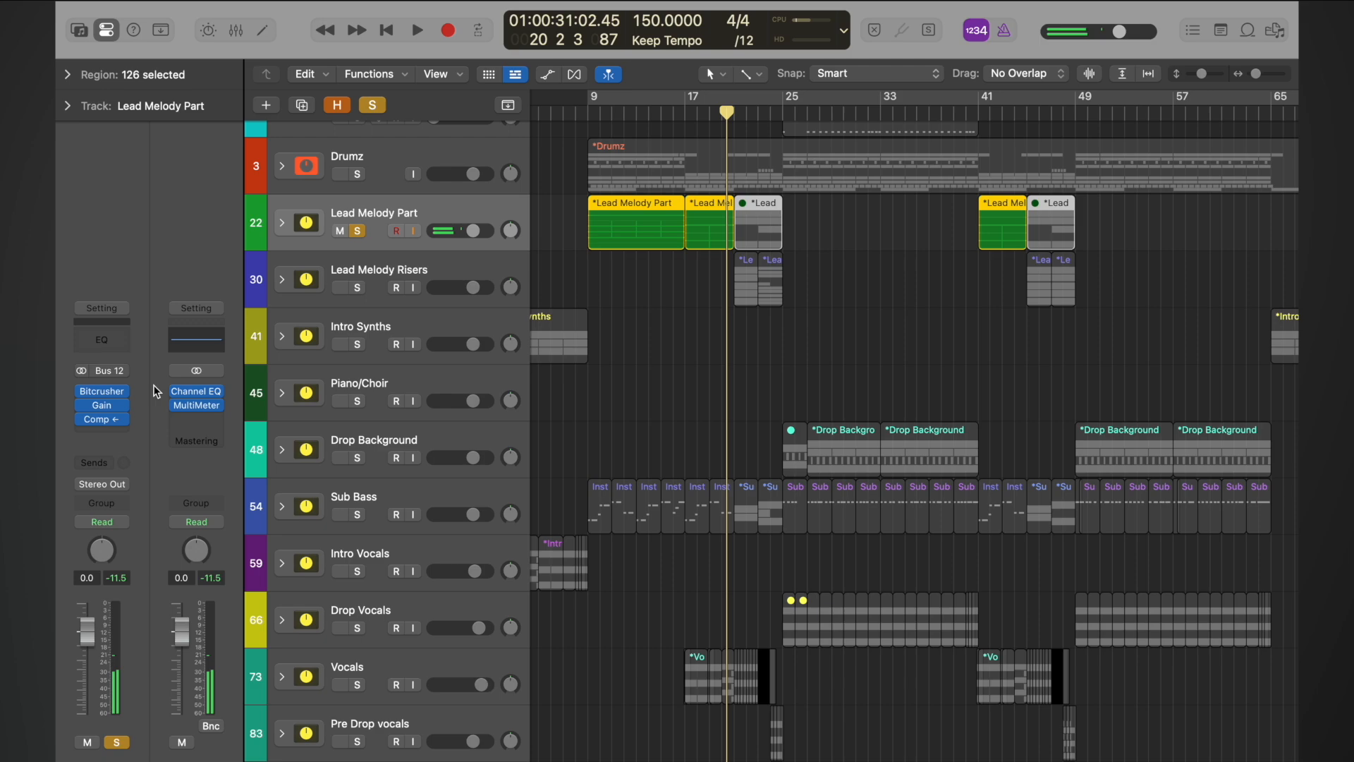
- Switch the solo from Lead Melody Part to Lead Melody Risers and play the risers from bar 21
left_click(359, 232)
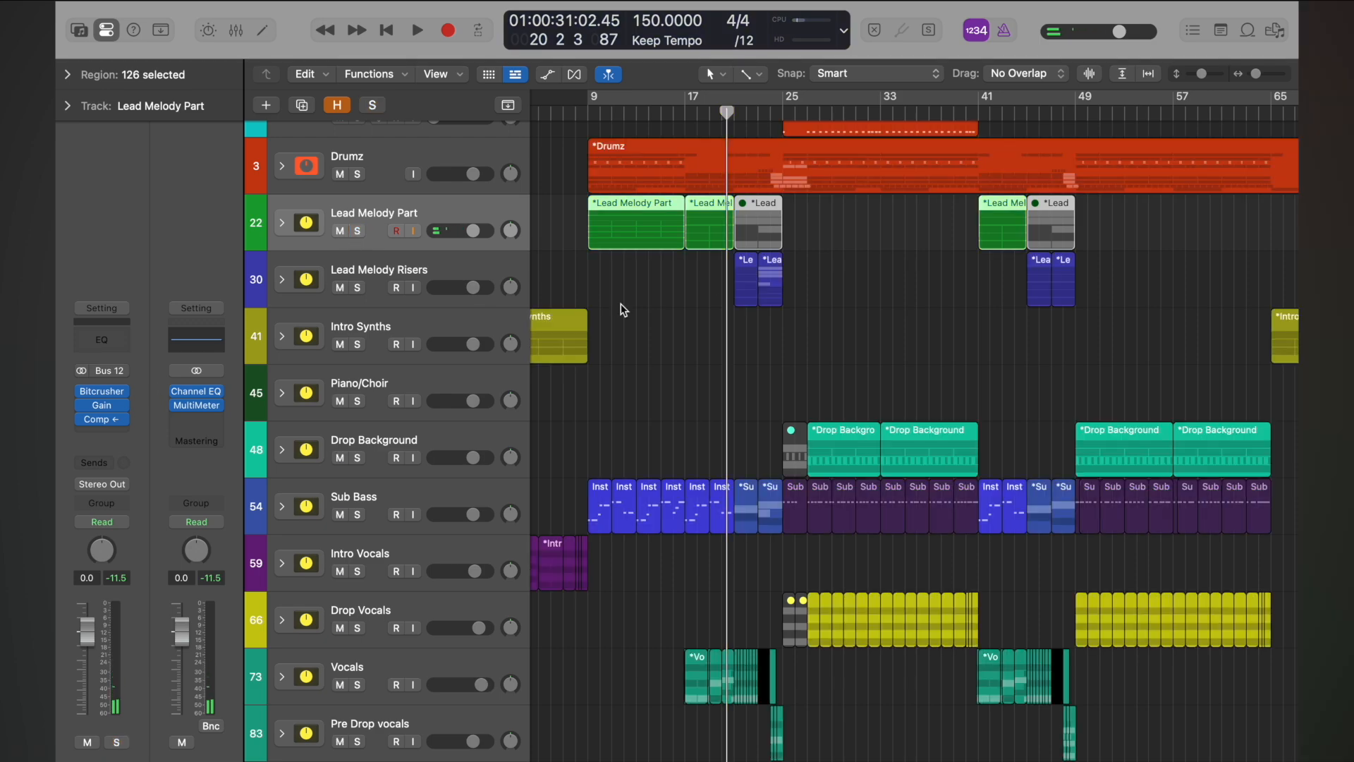
left_click(357, 288)
left_click(404, 259)
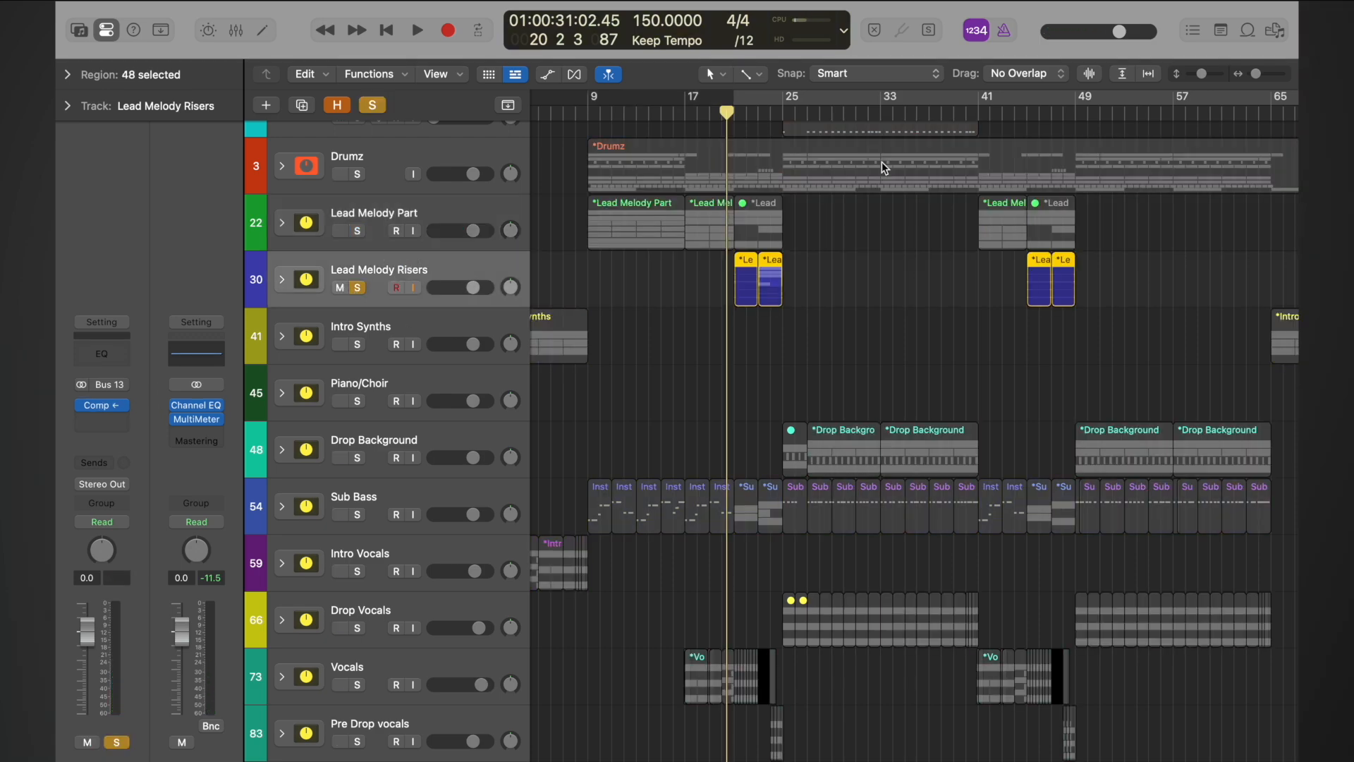
left_click(736, 112)
key("space")
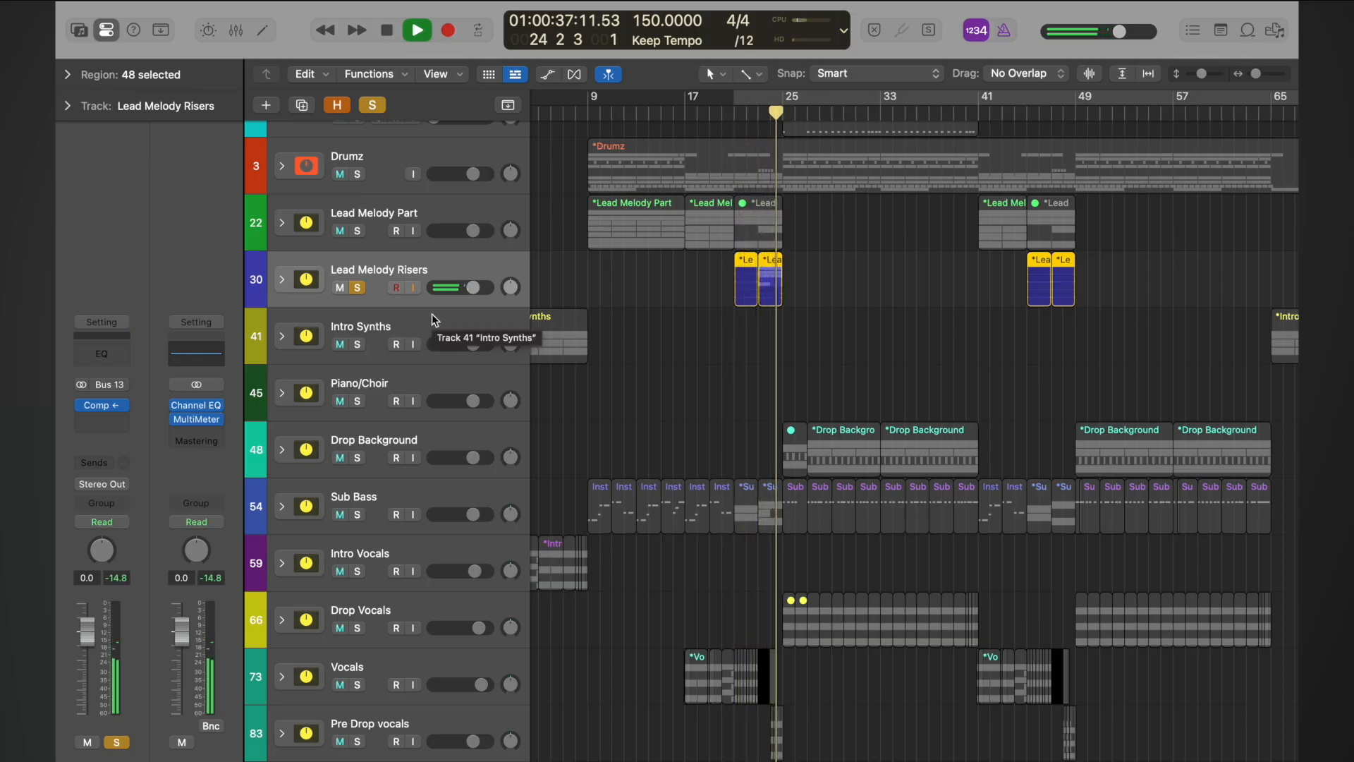
key("space")
- Copy the Bitcrusher from the Lead Melody Part channel to the Lead Melody Risers channel in the mixer
left_click(390, 202)
key("x")
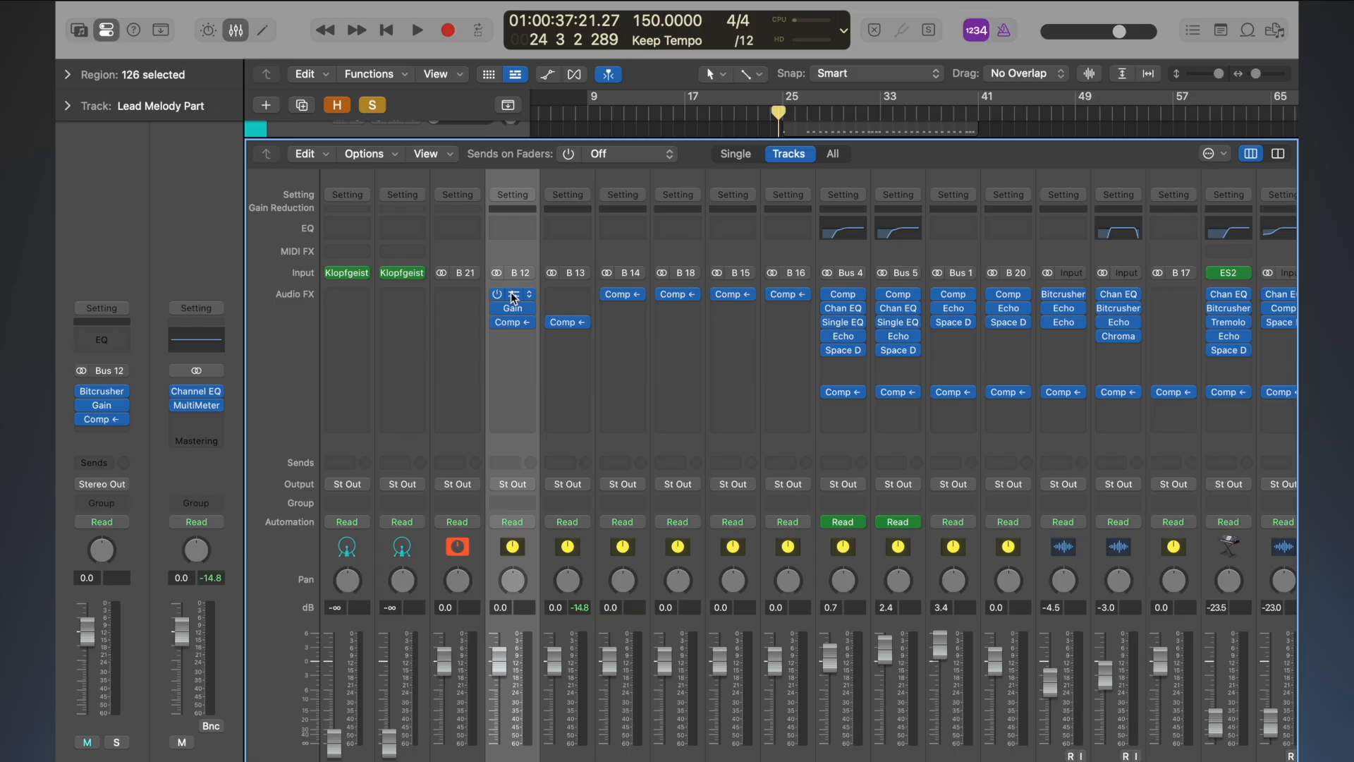
left_click_drag(513, 296, 560, 310)
key("x")
- Play the soloed risers from bar 21 and replay them with the Lead Melody Part channel's Bitcrusher and Gain bypassed
left_click(734, 113)
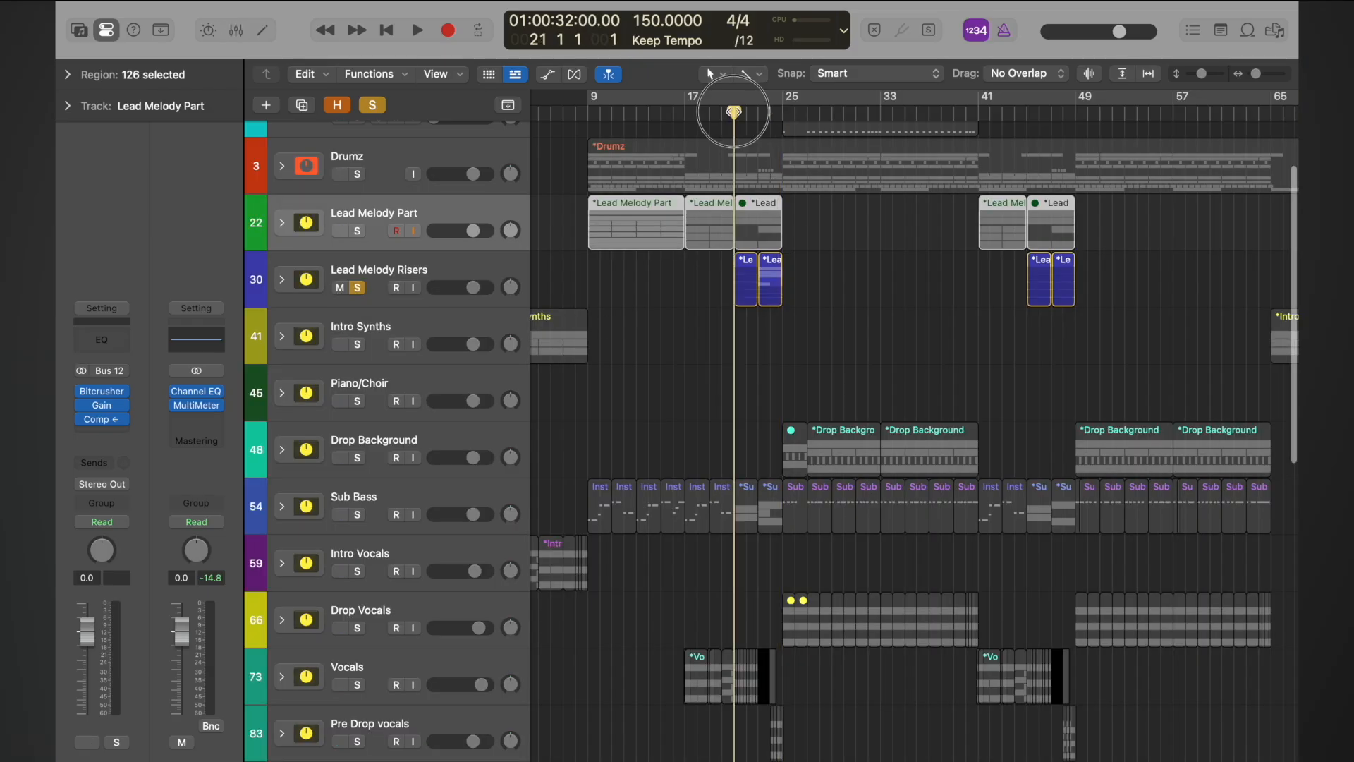
key("space")
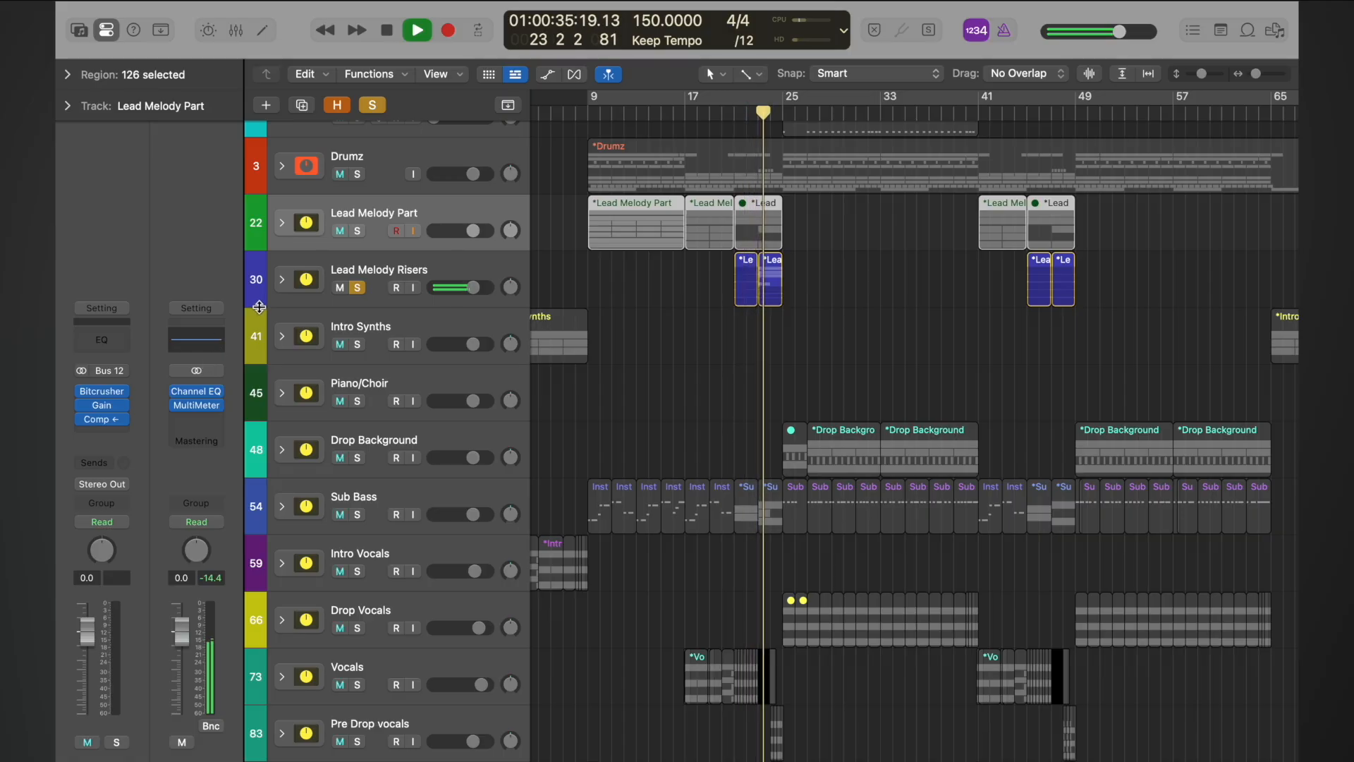
key("space")
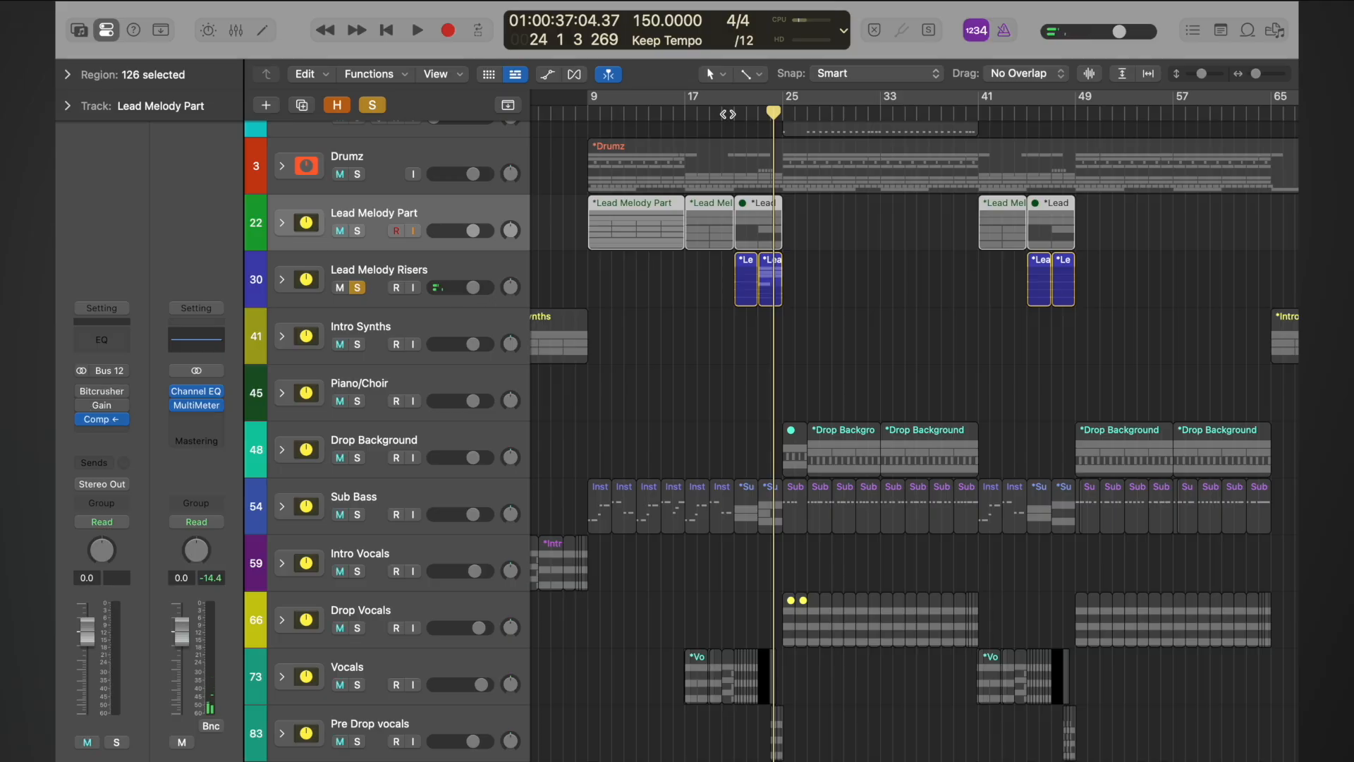
key("space")
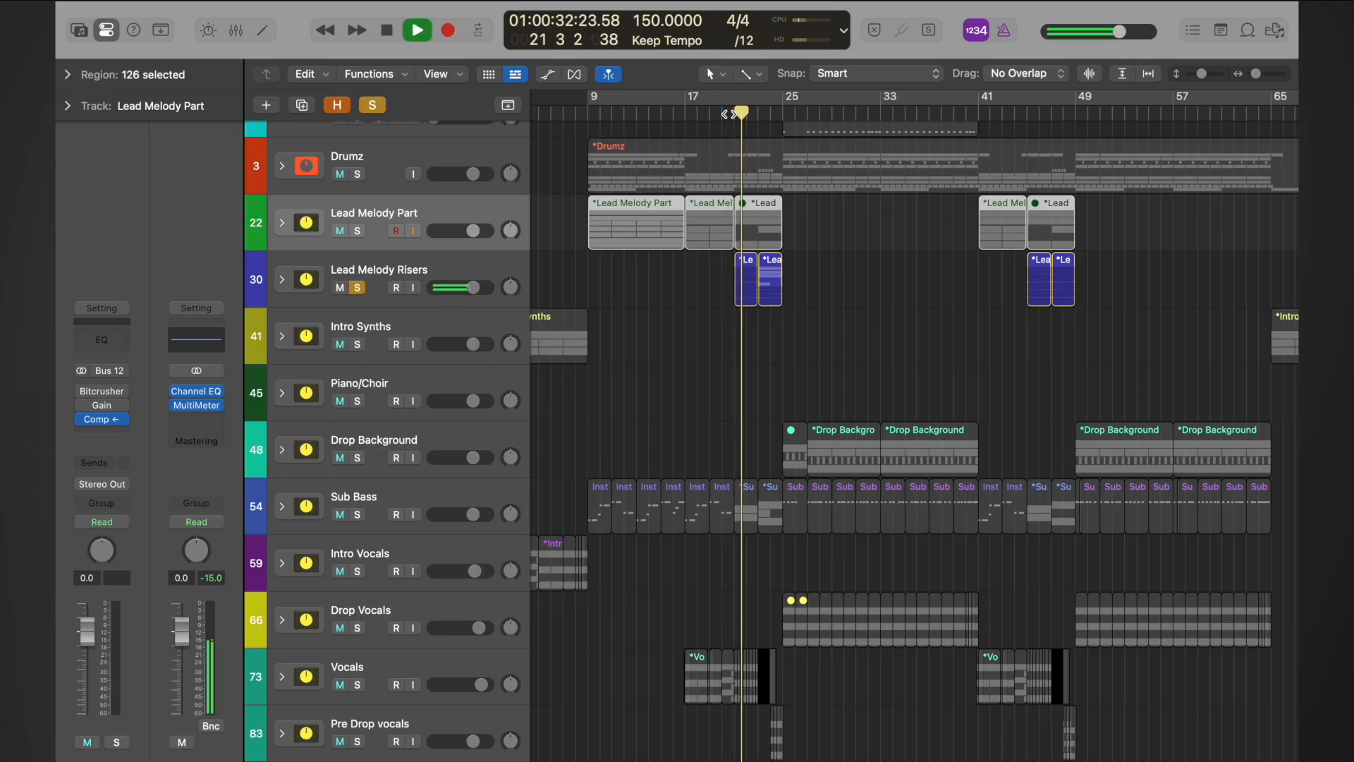
left_click(83, 391)
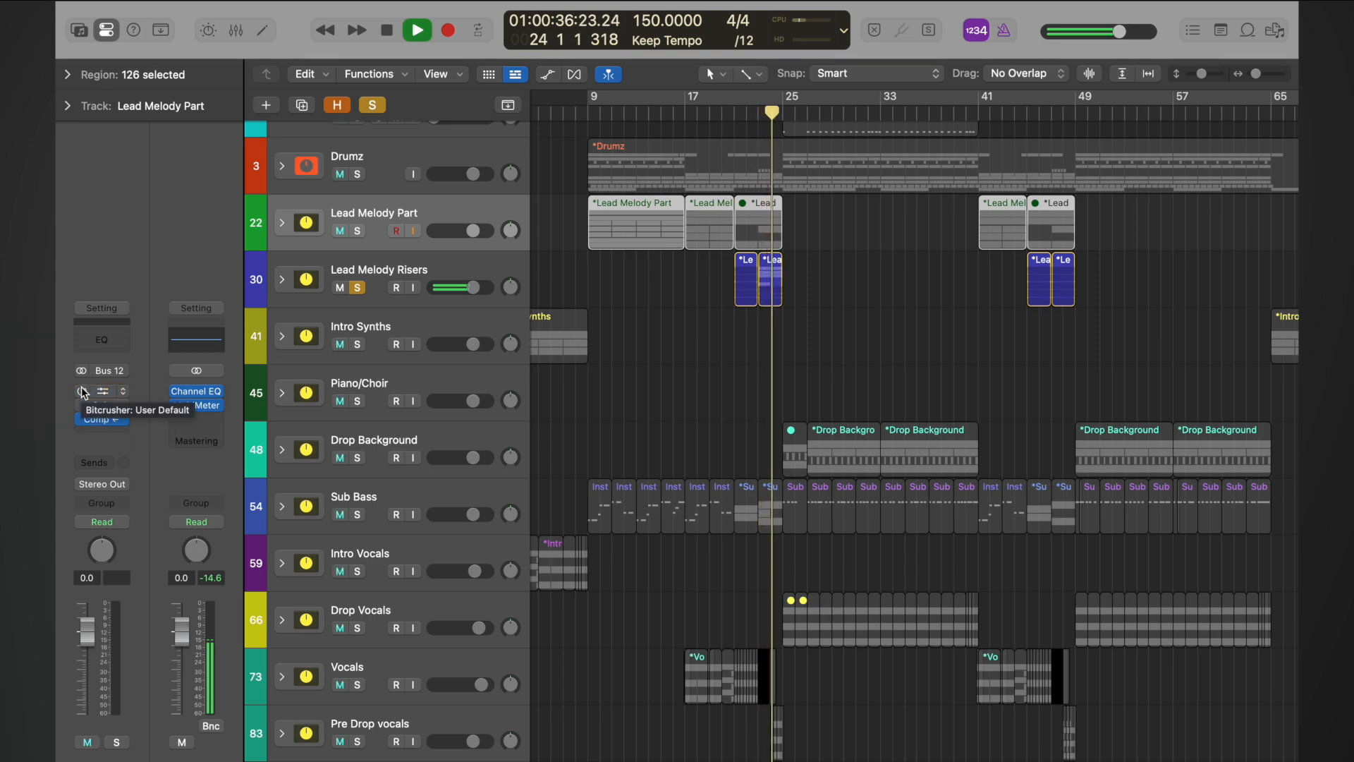
key("space")
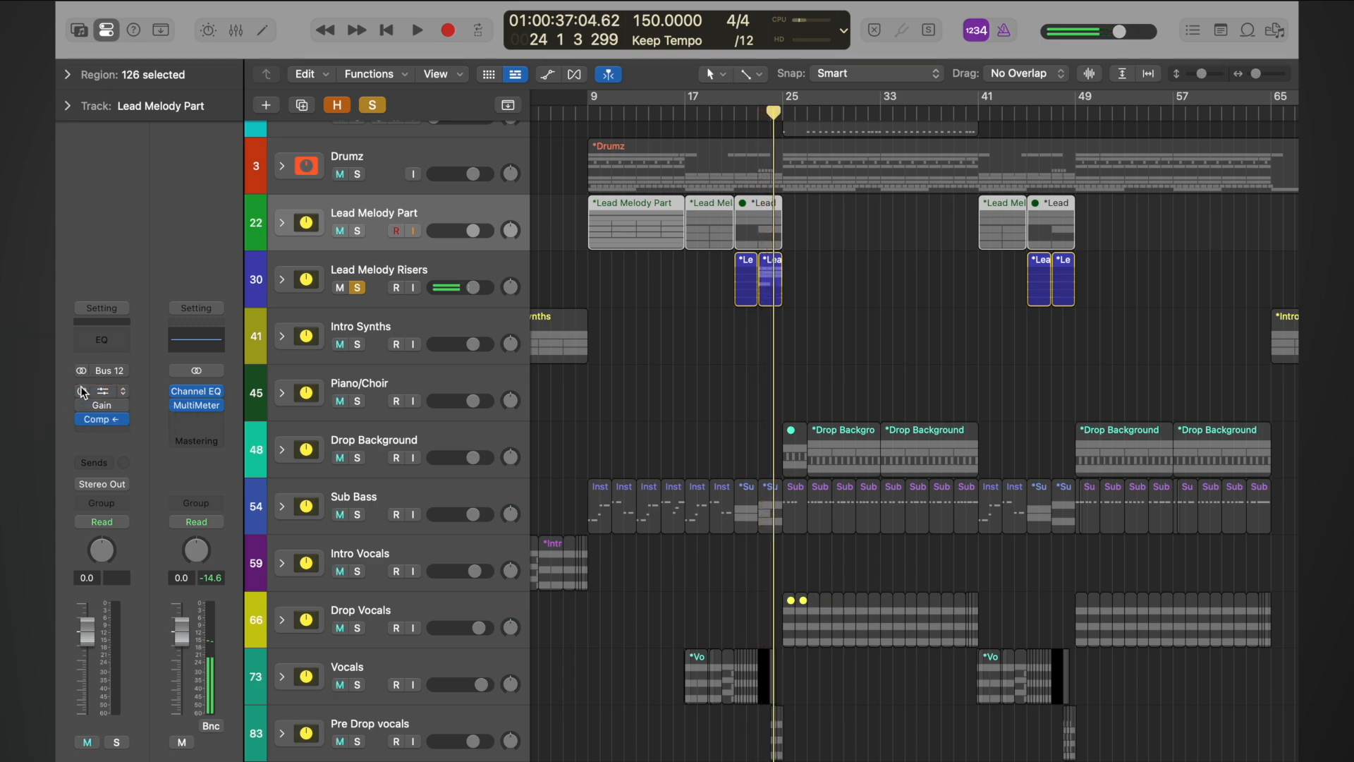
- Unsolo Lead Melody Risers and solo the Intro Synths track
left_click(360, 288)
scroll(606, 391, "left", 5)
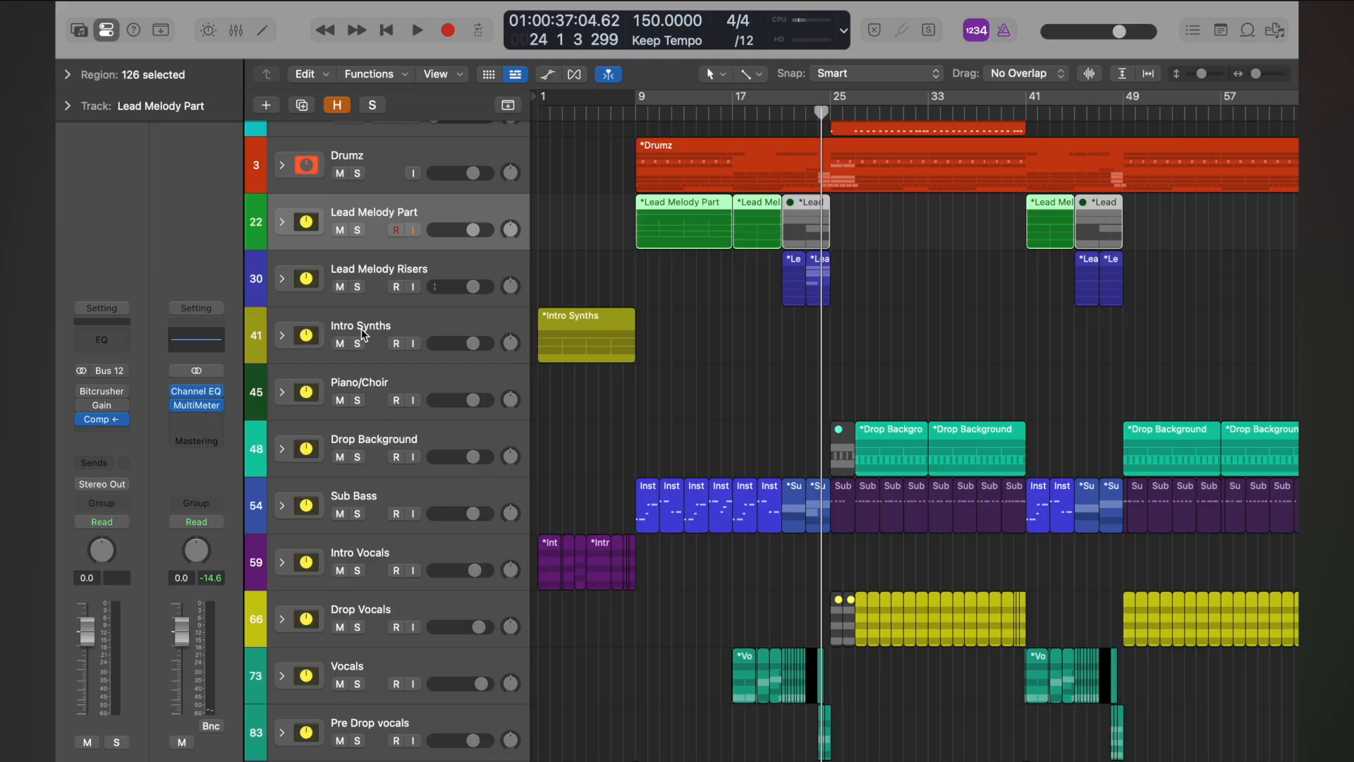
left_click(357, 344)
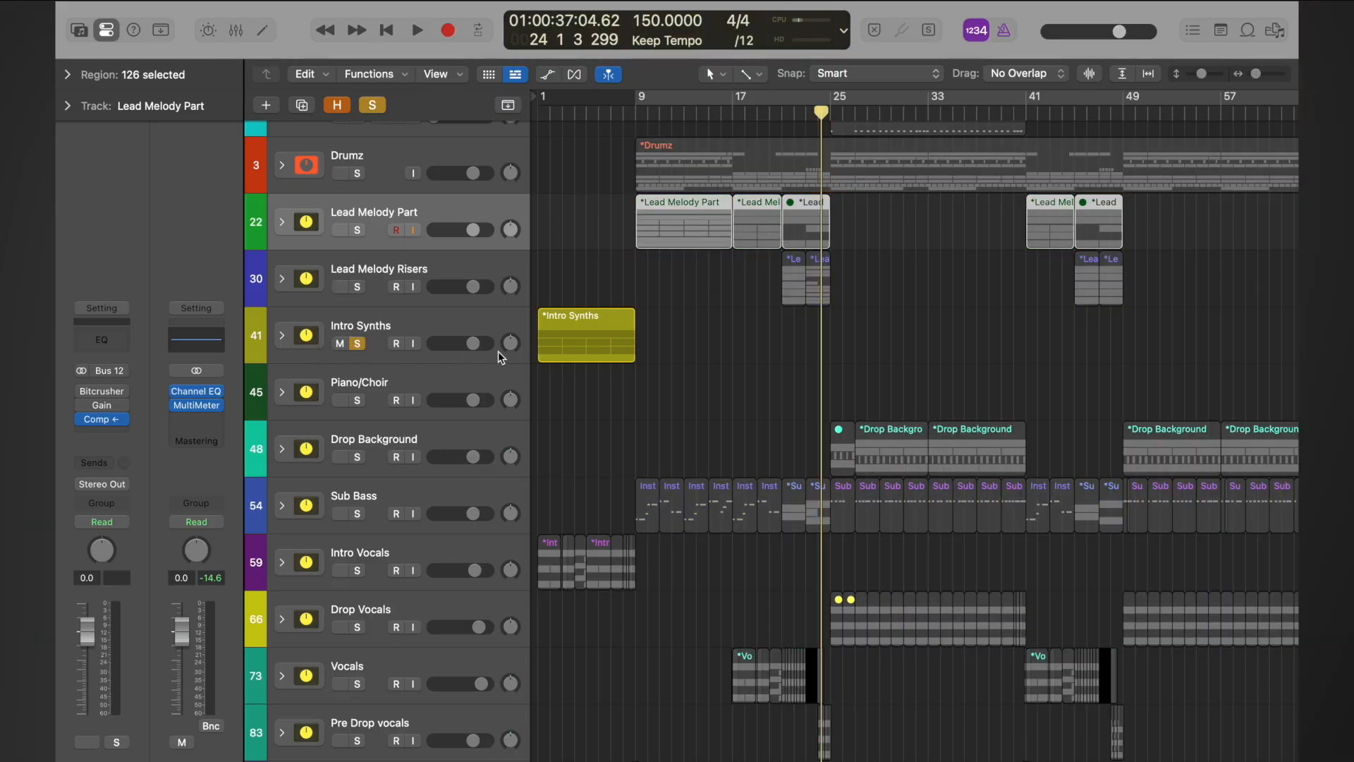
- Play the soloed Intro Synths from the start of the song and select the Intro Synths track
key("Return")
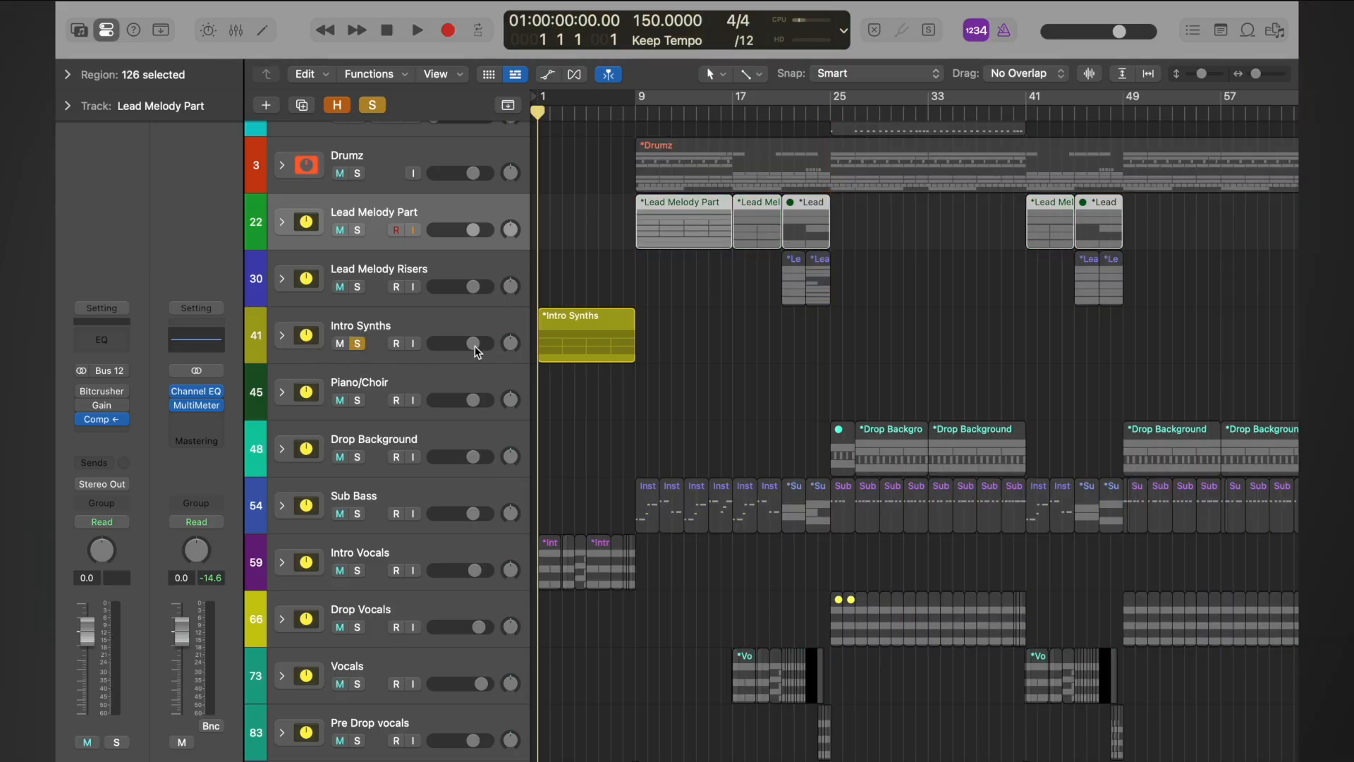
key("space")
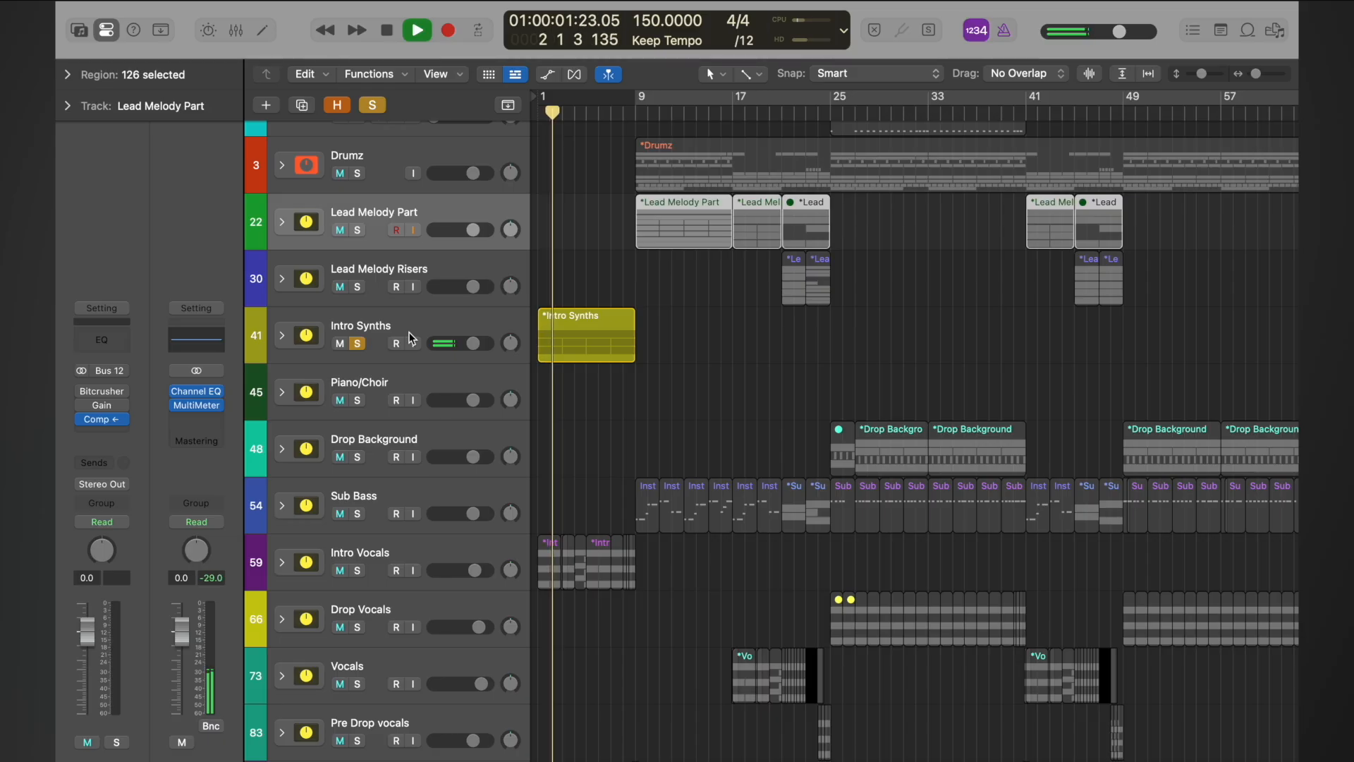
left_click(412, 328)
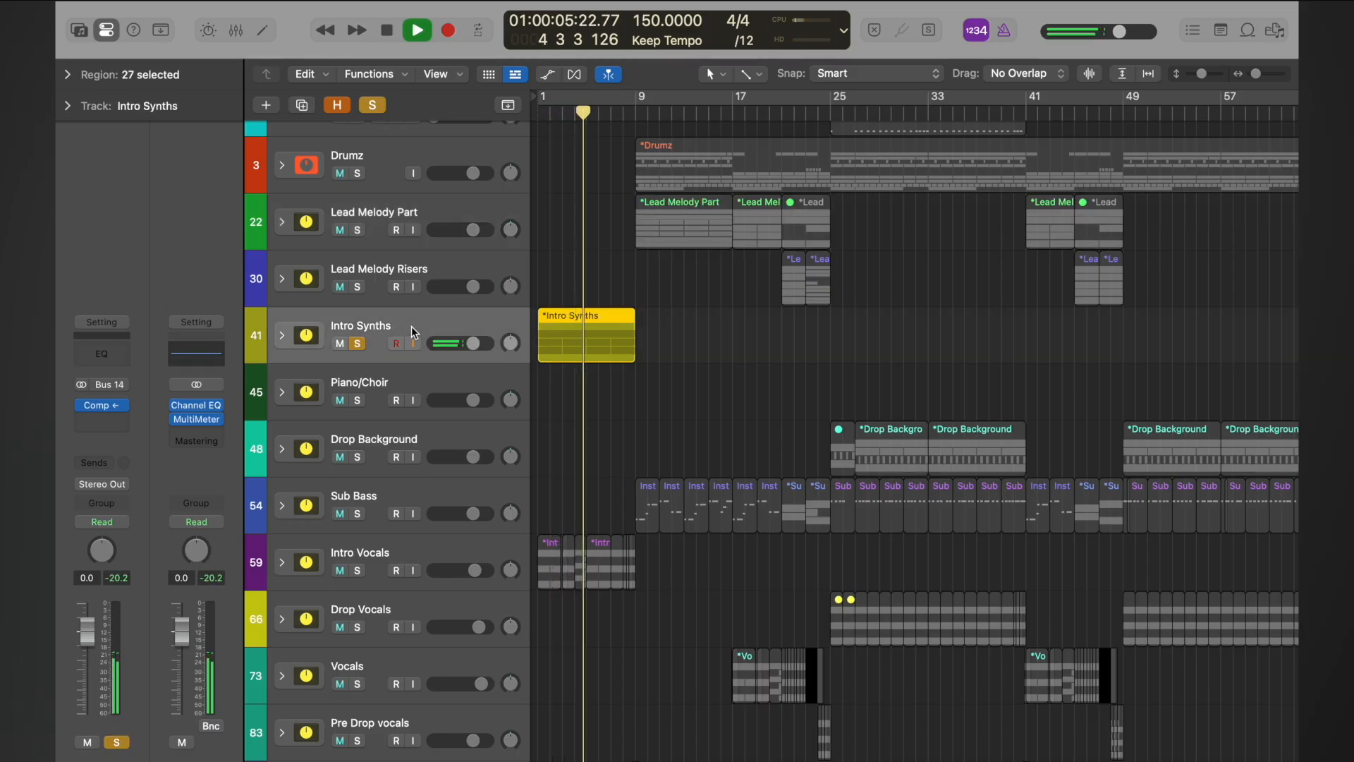
key("space")
- Copy the Bitcrusher and Gain plug-ins in the mixer to the Intro Synths channel, ahead of its compressor
key("x")
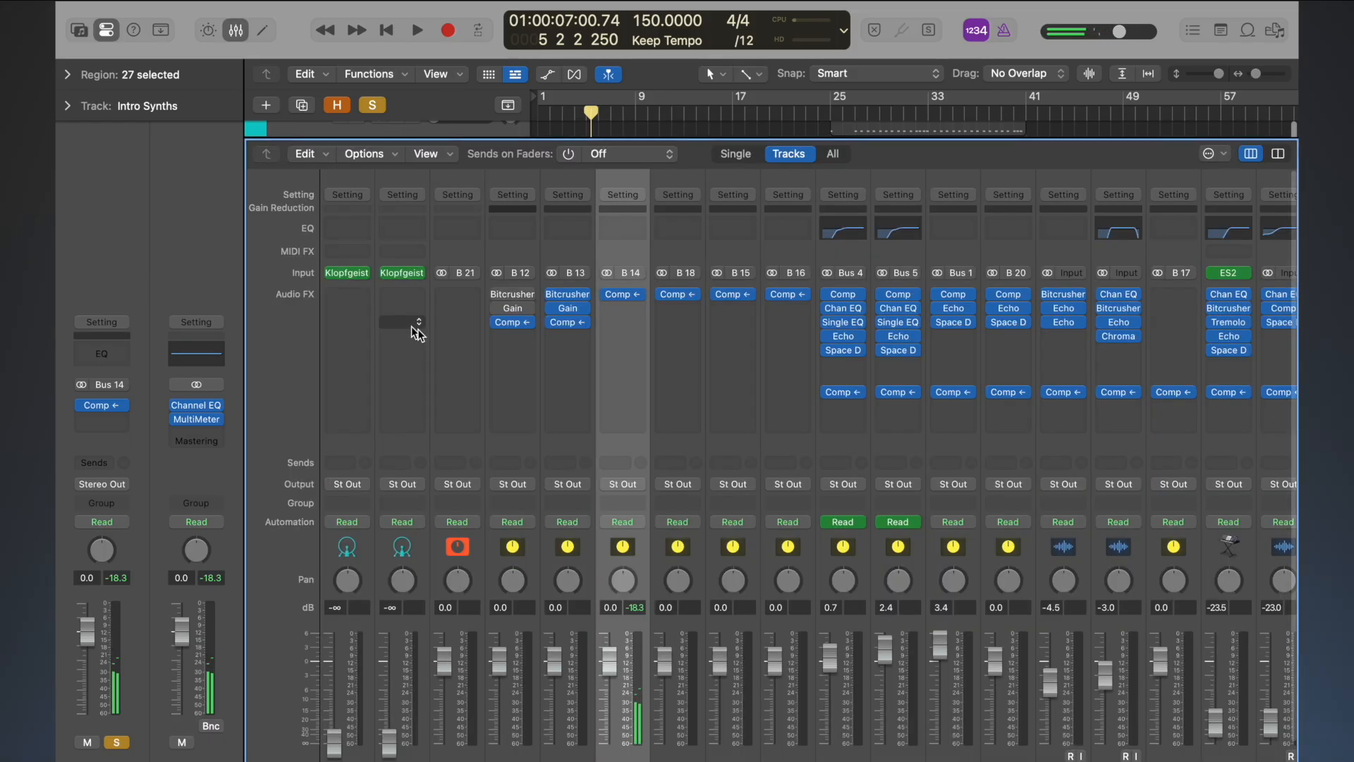
mouse_move(571, 324)
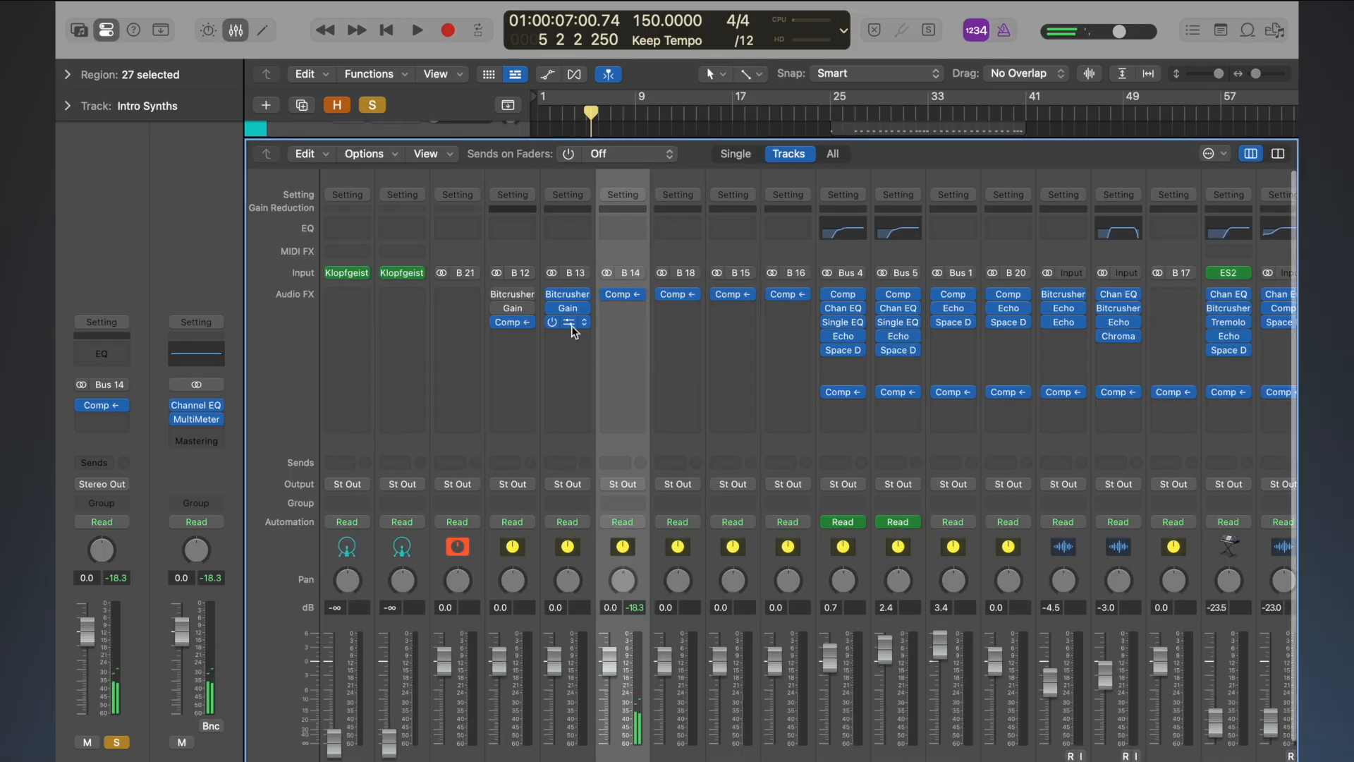
left_click(495, 294)
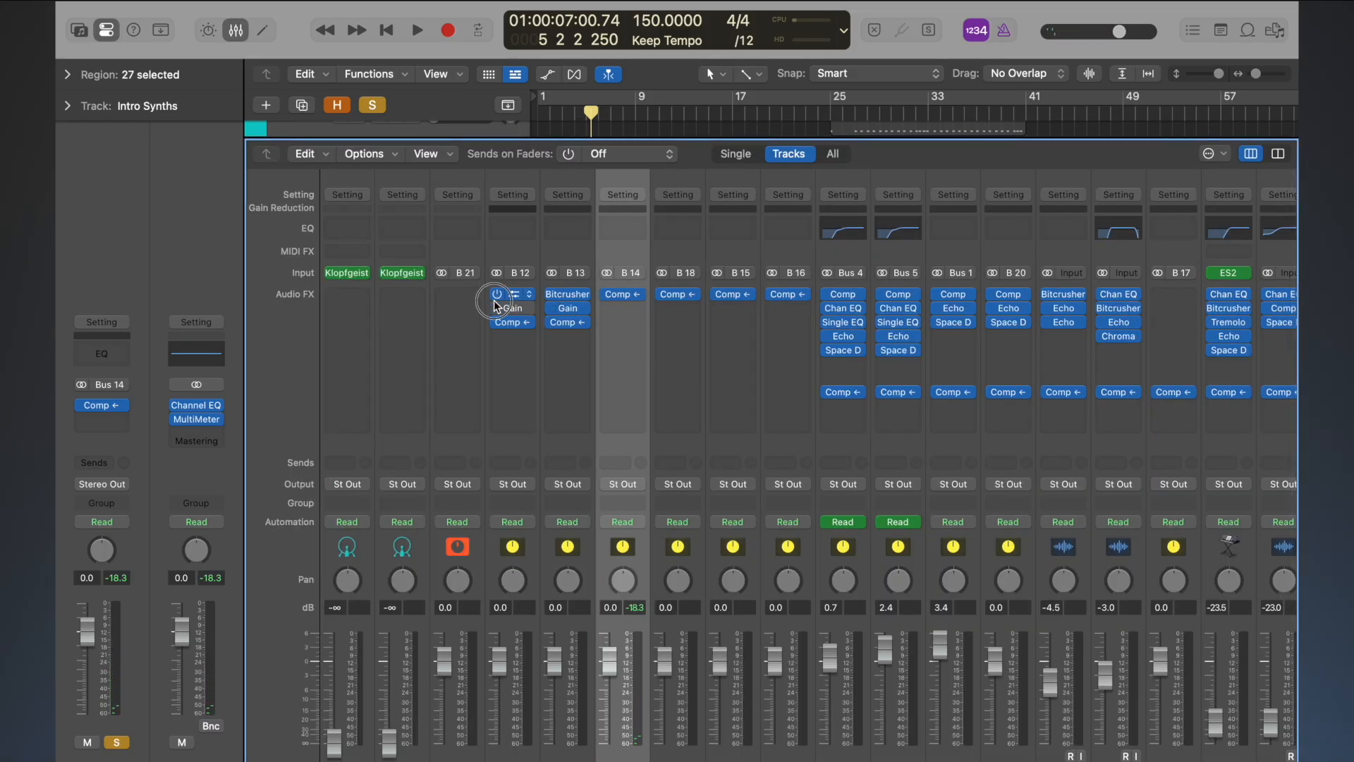
left_click(608, 298)
left_click_drag(611, 296, 621, 311)
mouse_move(573, 296)
key("x")
- Play Intro Synths from the start with Bitcrusher and Gain active, and bypass both plug-ins on its channel
key("Return")
key("space")
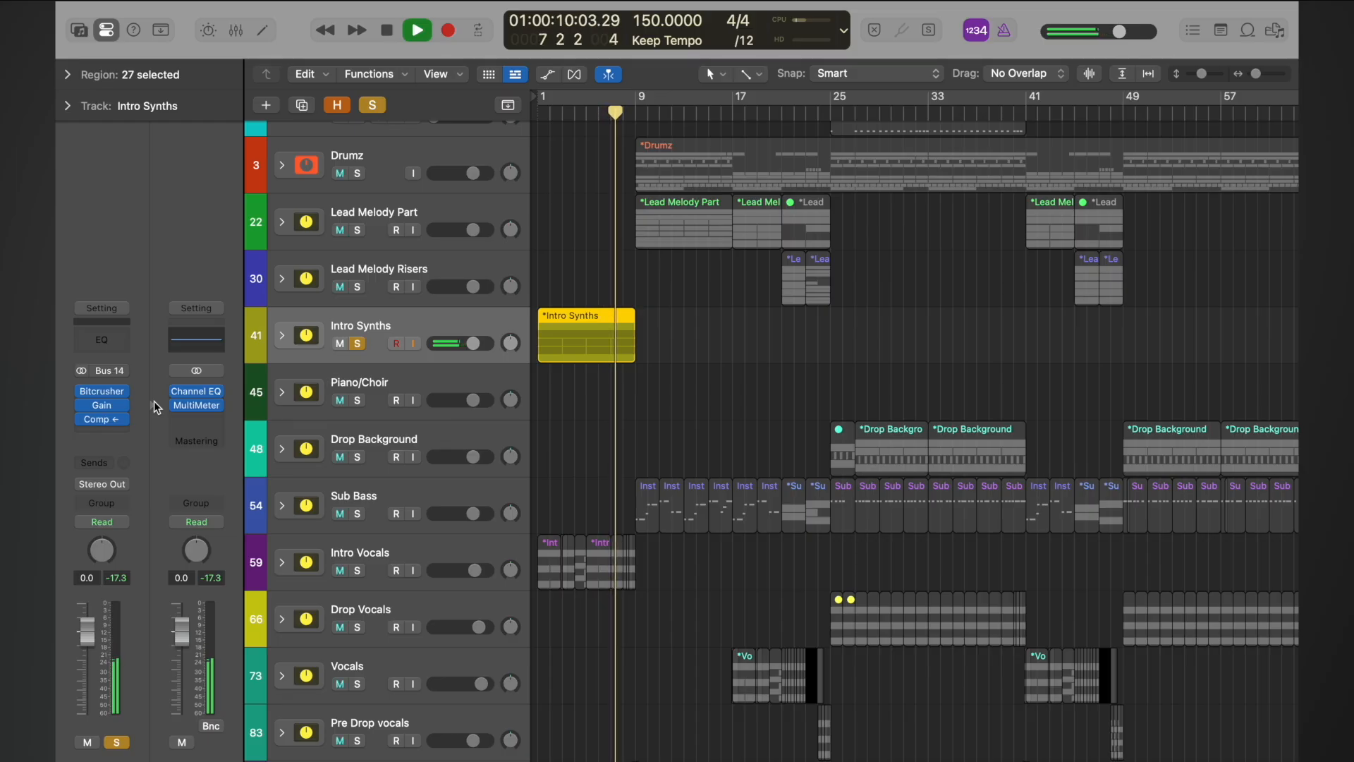
key("space")
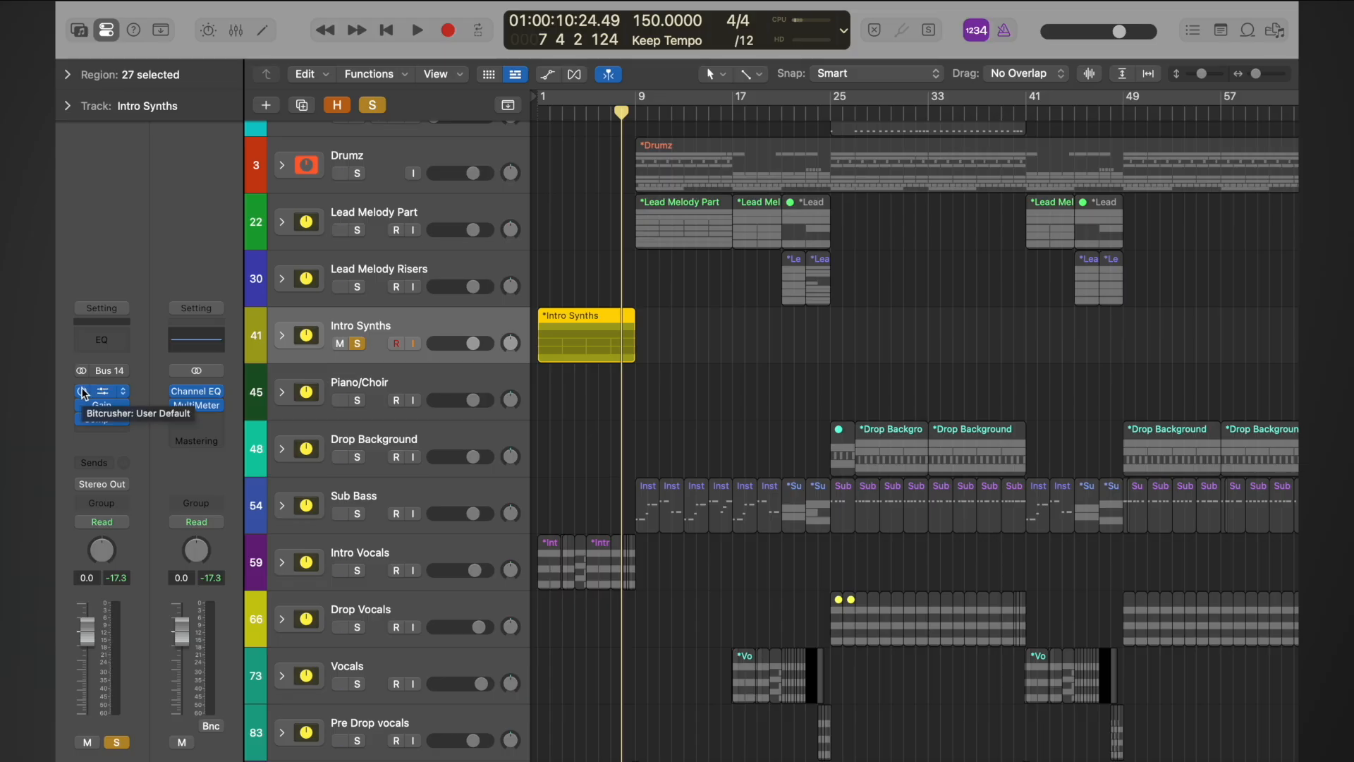
left_click_drag(83, 392, 79, 407)
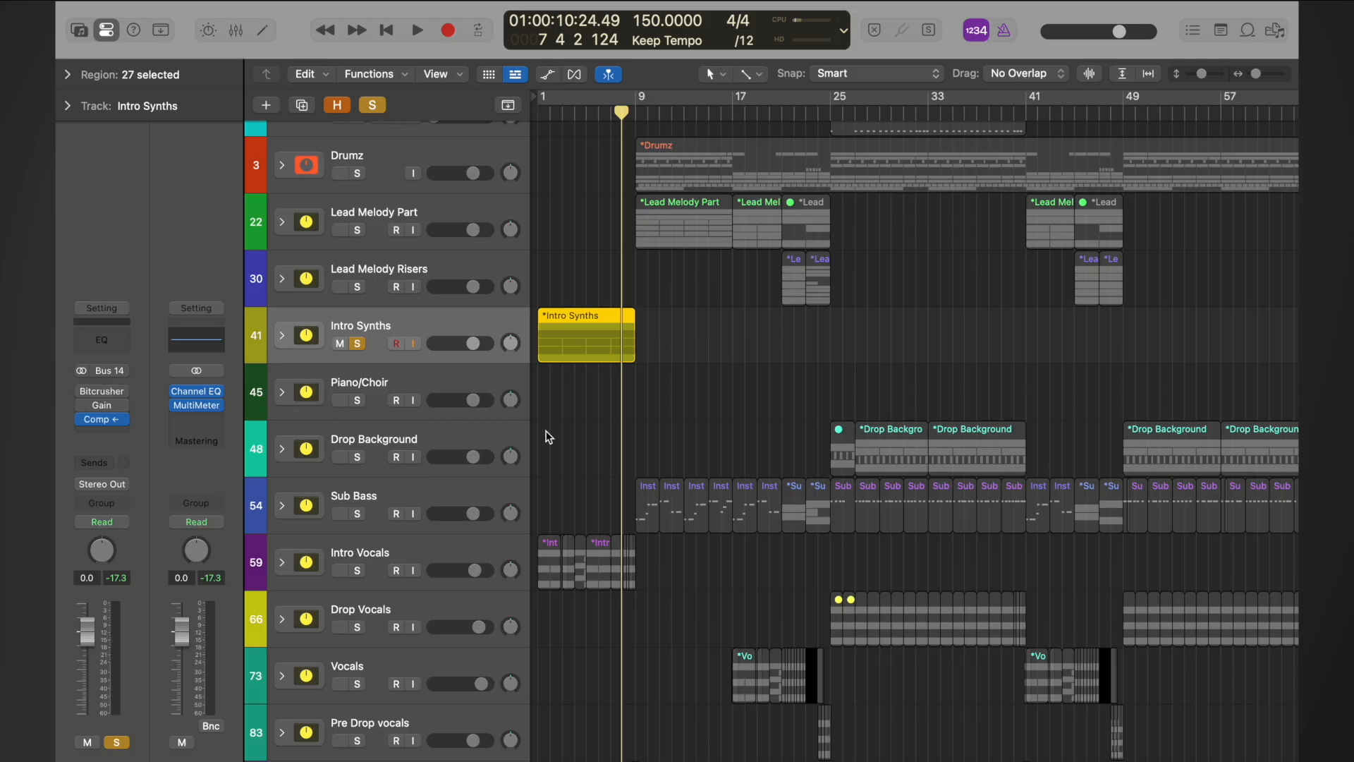
- Switch the solo from the Intro Synths track to the Piano/Choir track
left_click(358, 346)
scroll(630, 423, "right", 10)
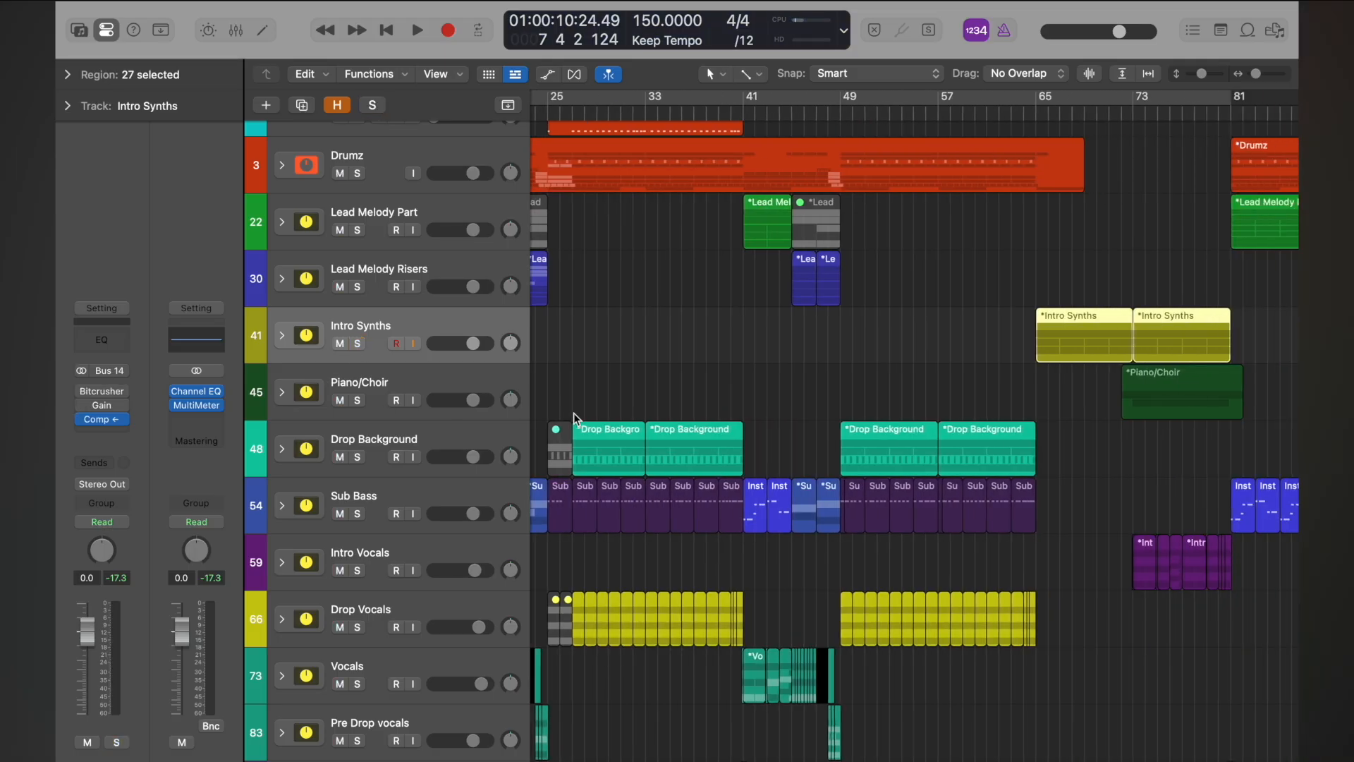
left_click(358, 400)
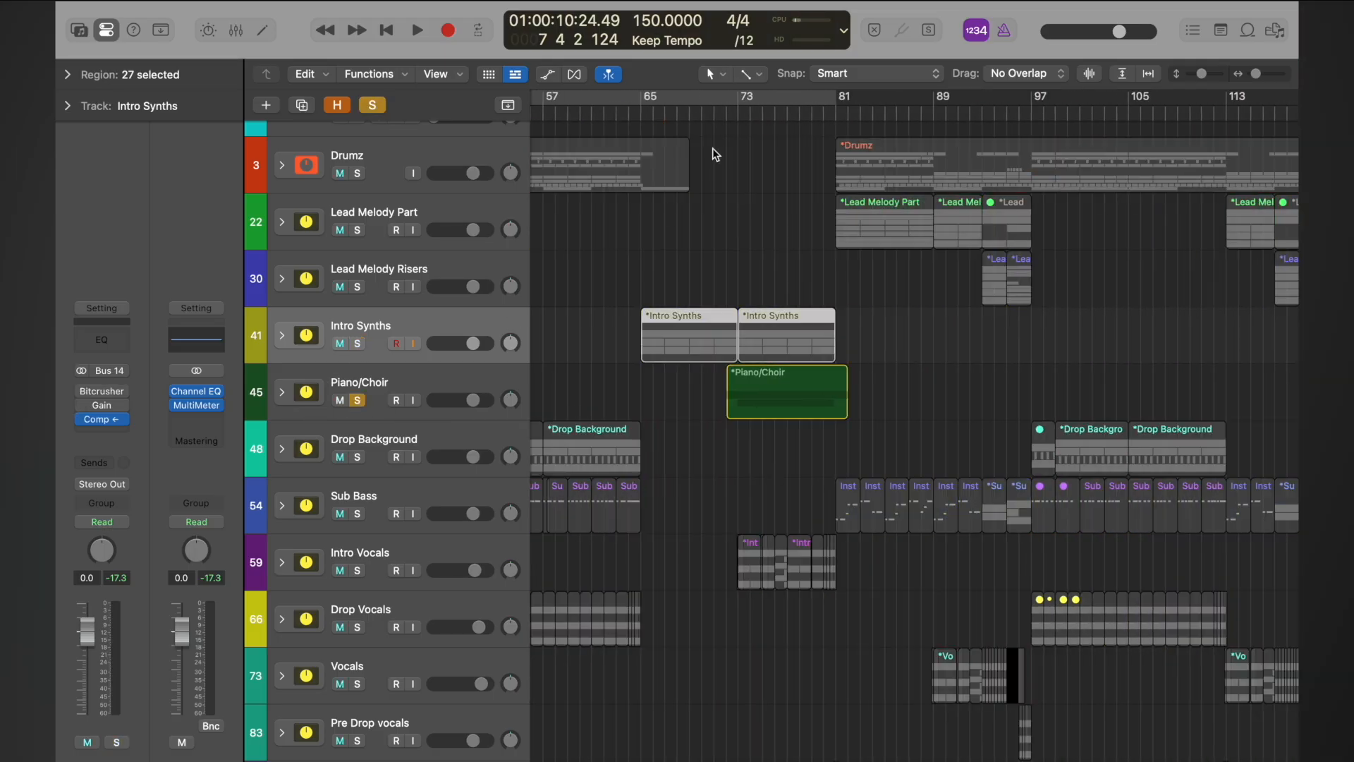
- Play the soloed Piano/Choir from about bar 71 and select the Piano/Choir track
left_click(729, 113)
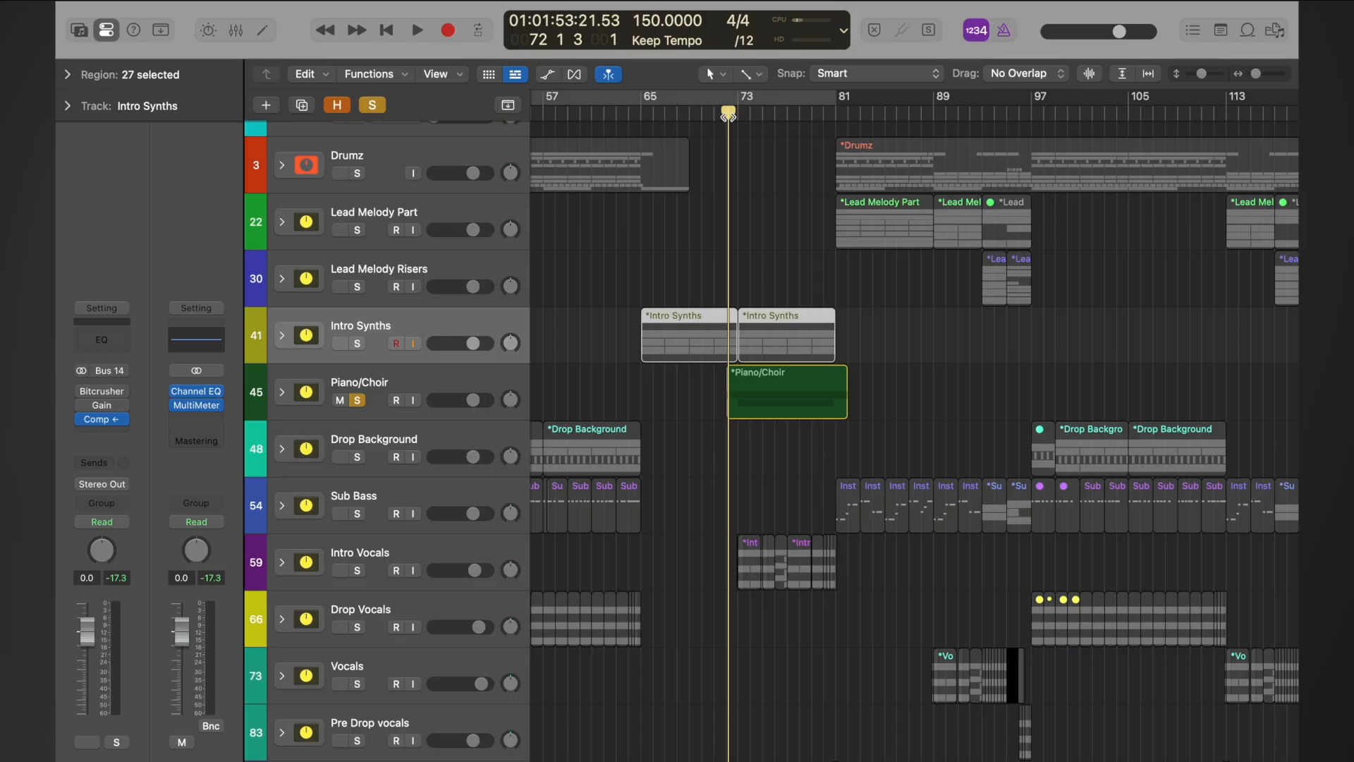
key("space")
left_click(728, 113)
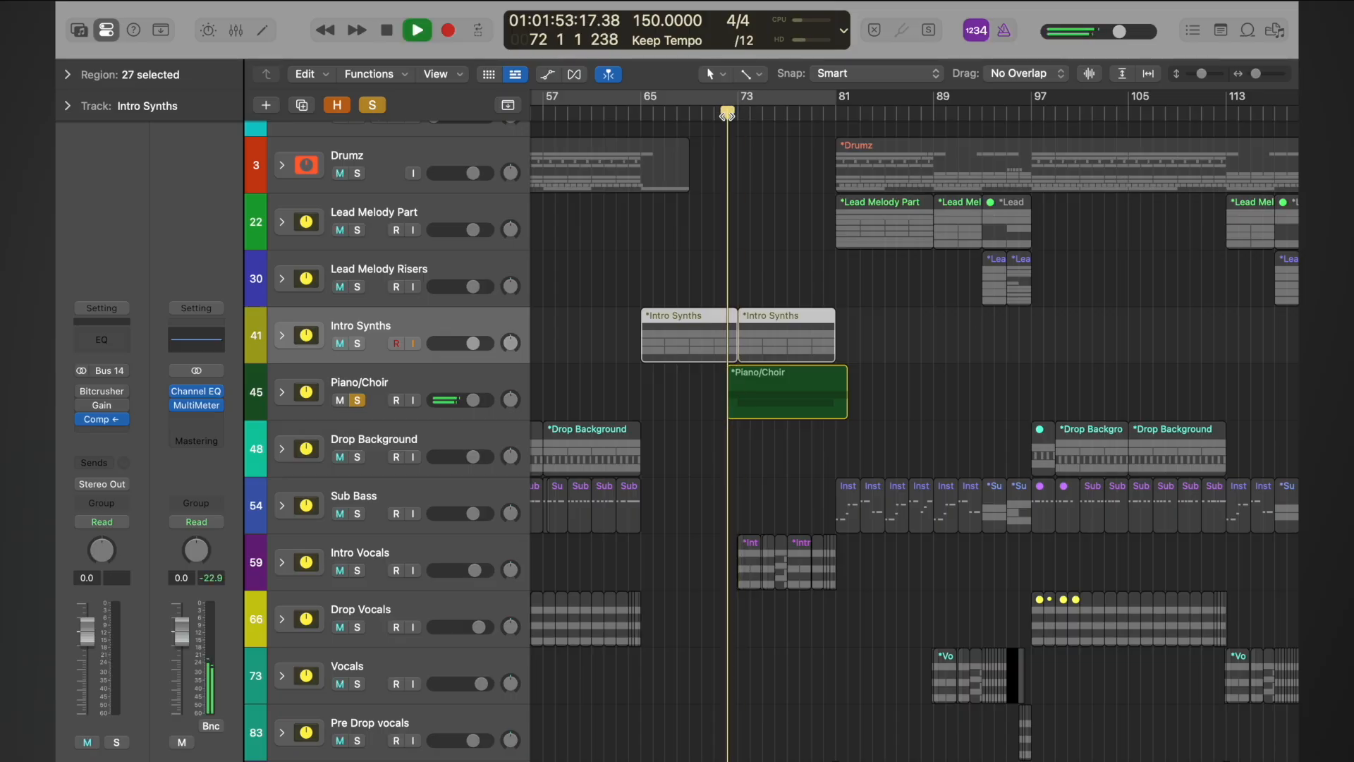
left_click(717, 113)
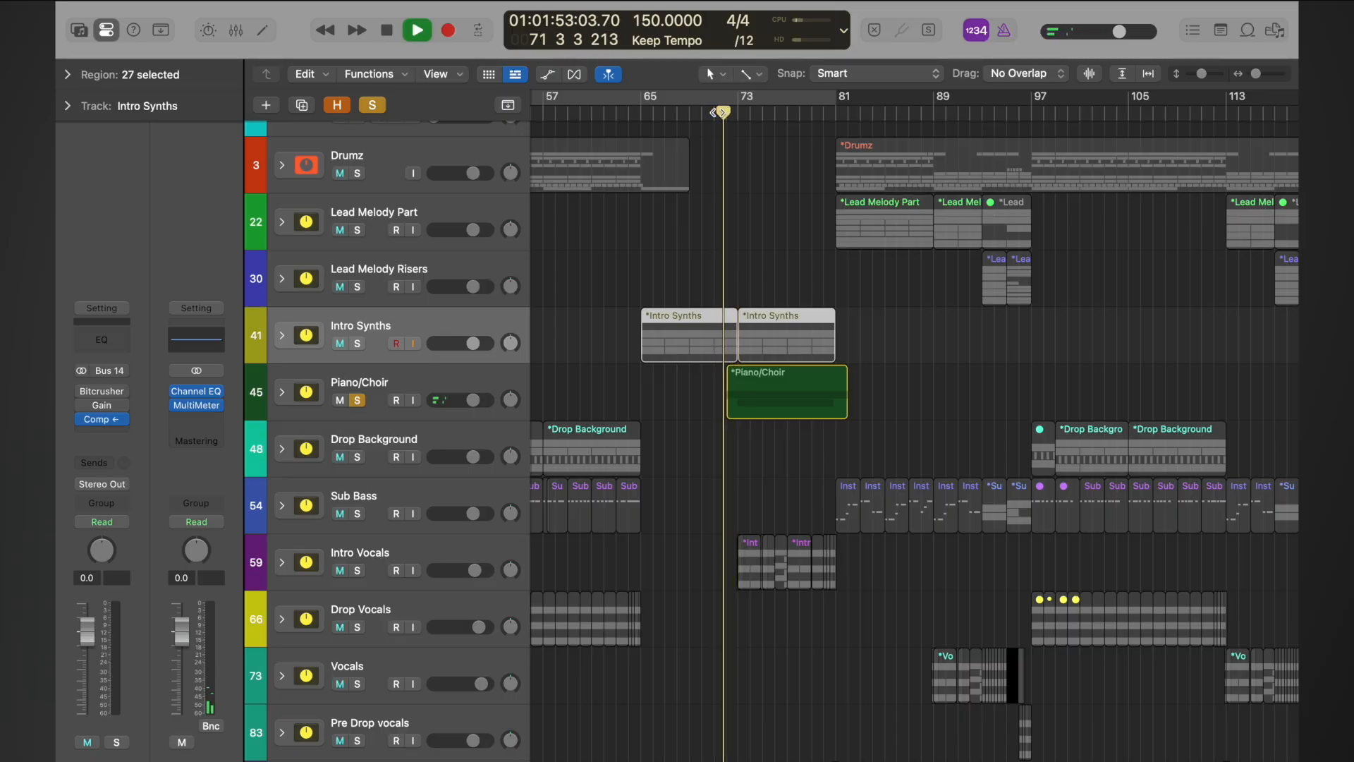
left_click(428, 379)
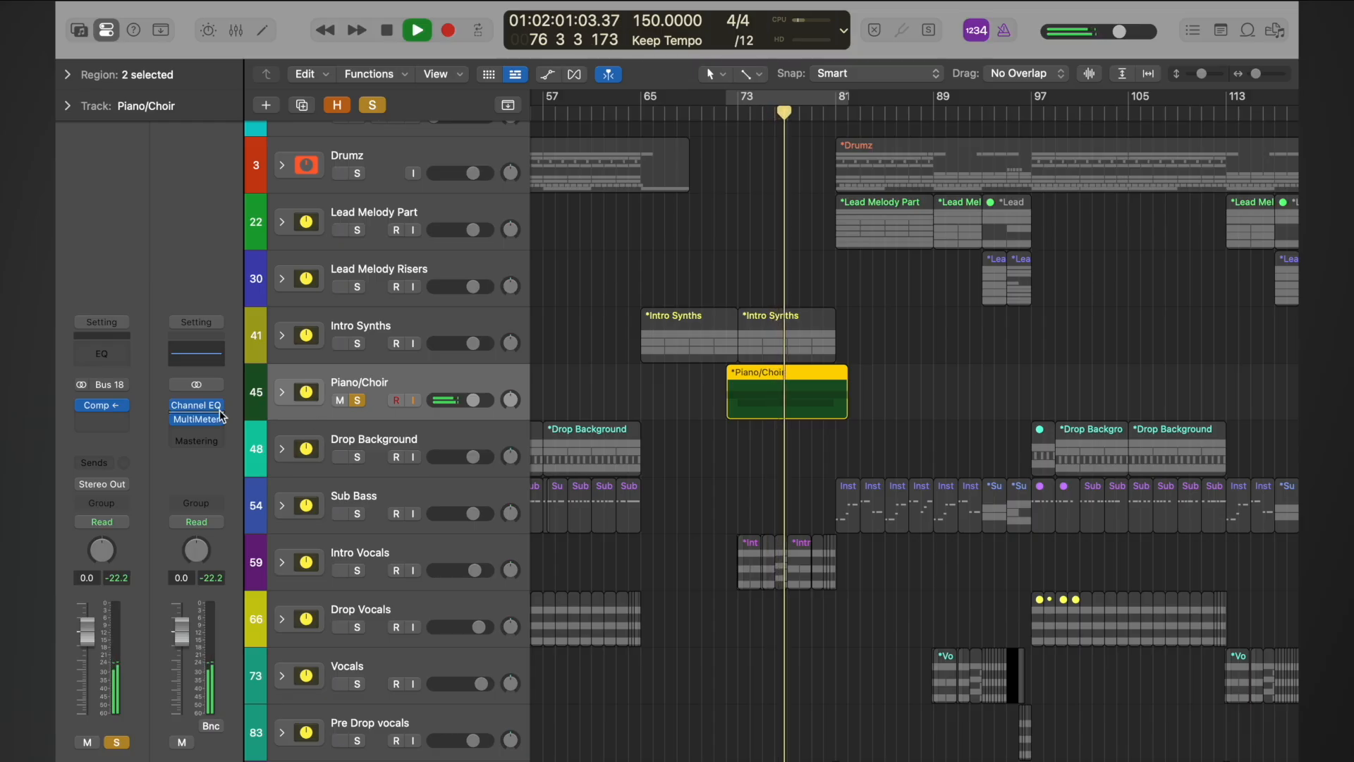
key("space")
- Insert a Bitcrusher and a stereo Gain ahead of the compressor on the Piano/Choir channel, keeping both plug-in windows in view
left_click(107, 404)
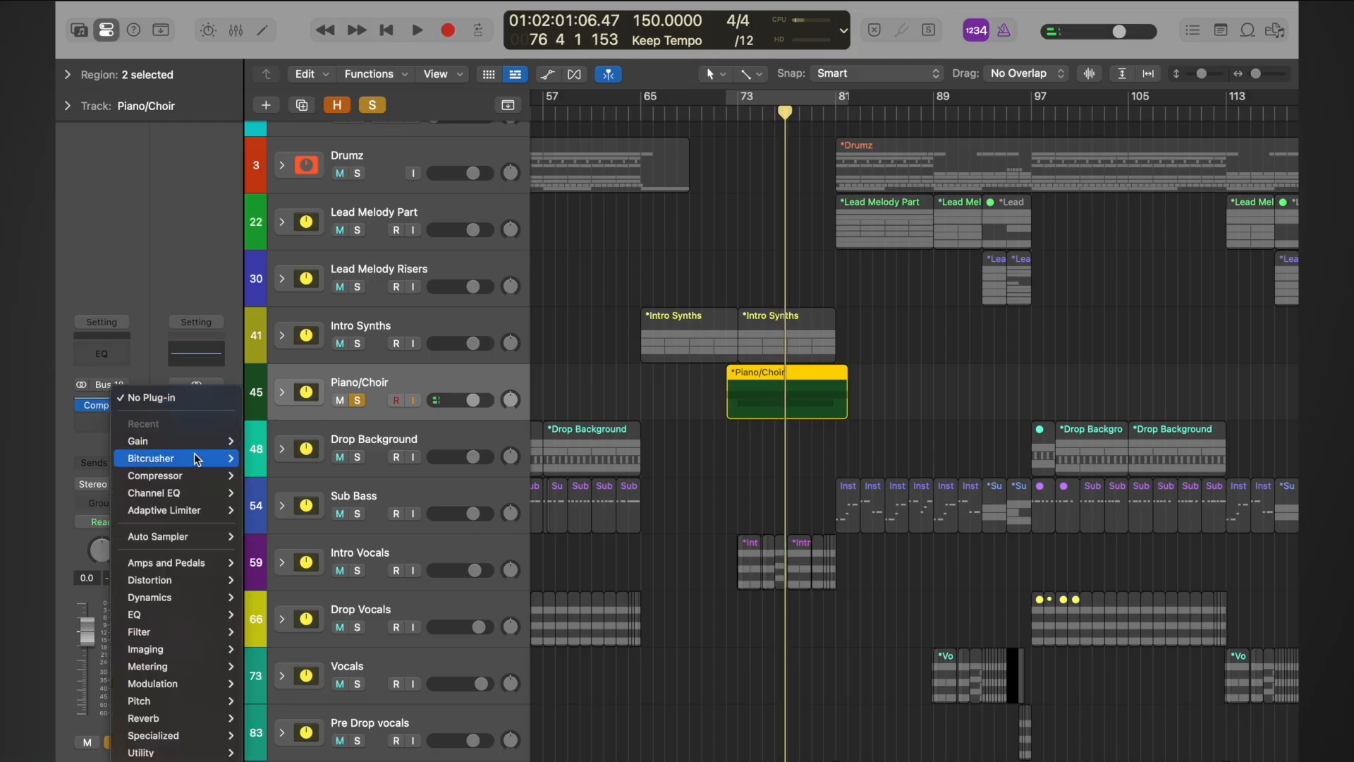
mouse_move(212, 457)
left_click(260, 455)
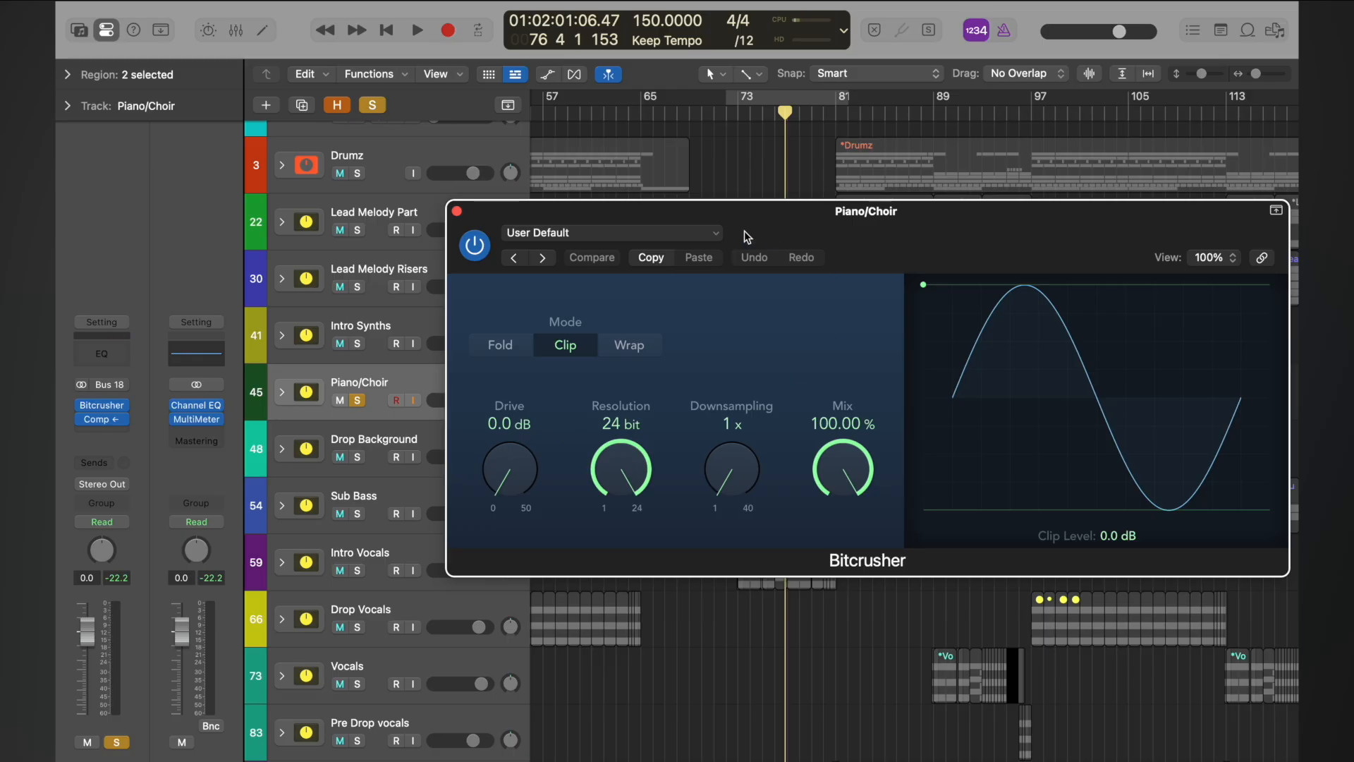
left_click_drag(790, 223, 817, 489)
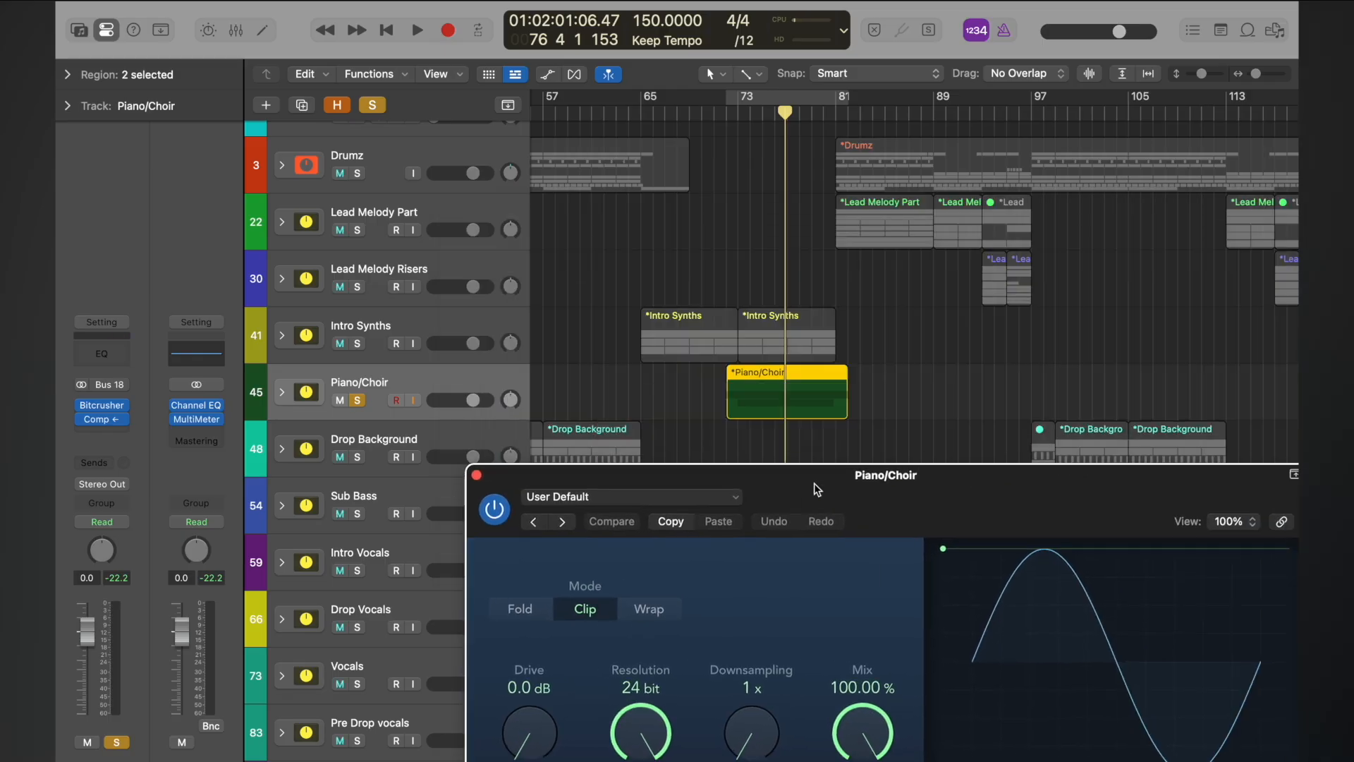
left_click(120, 406)
left_click(261, 490)
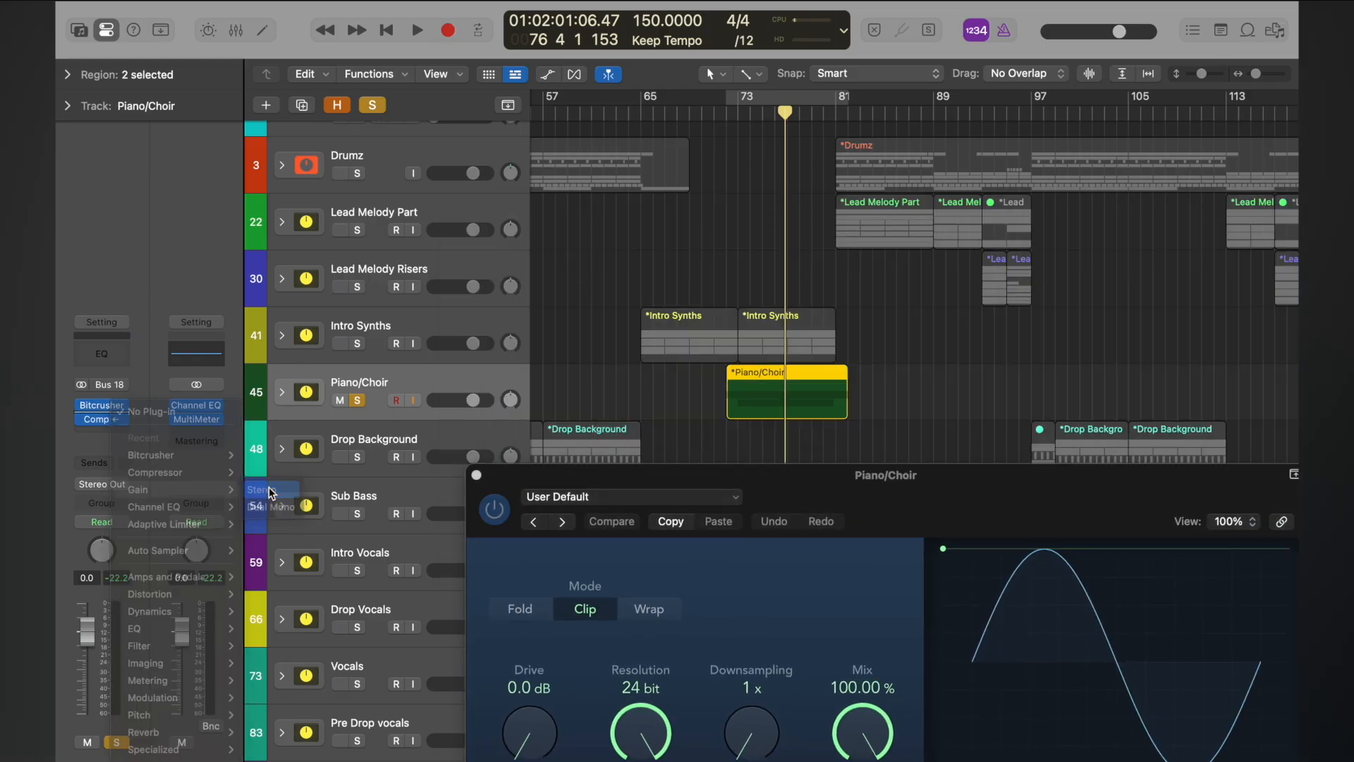
left_click_drag(561, 214, 173, 135)
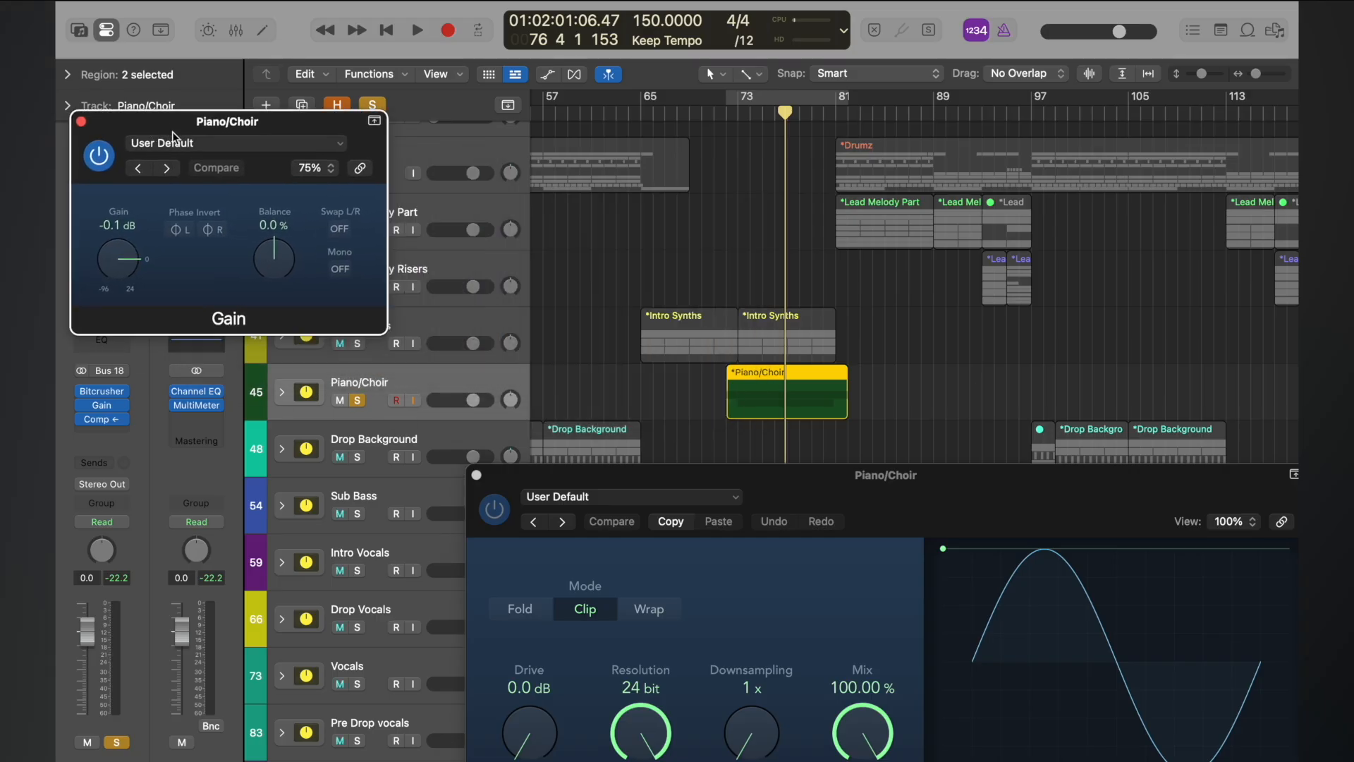
left_click_drag(735, 485, 624, 444)
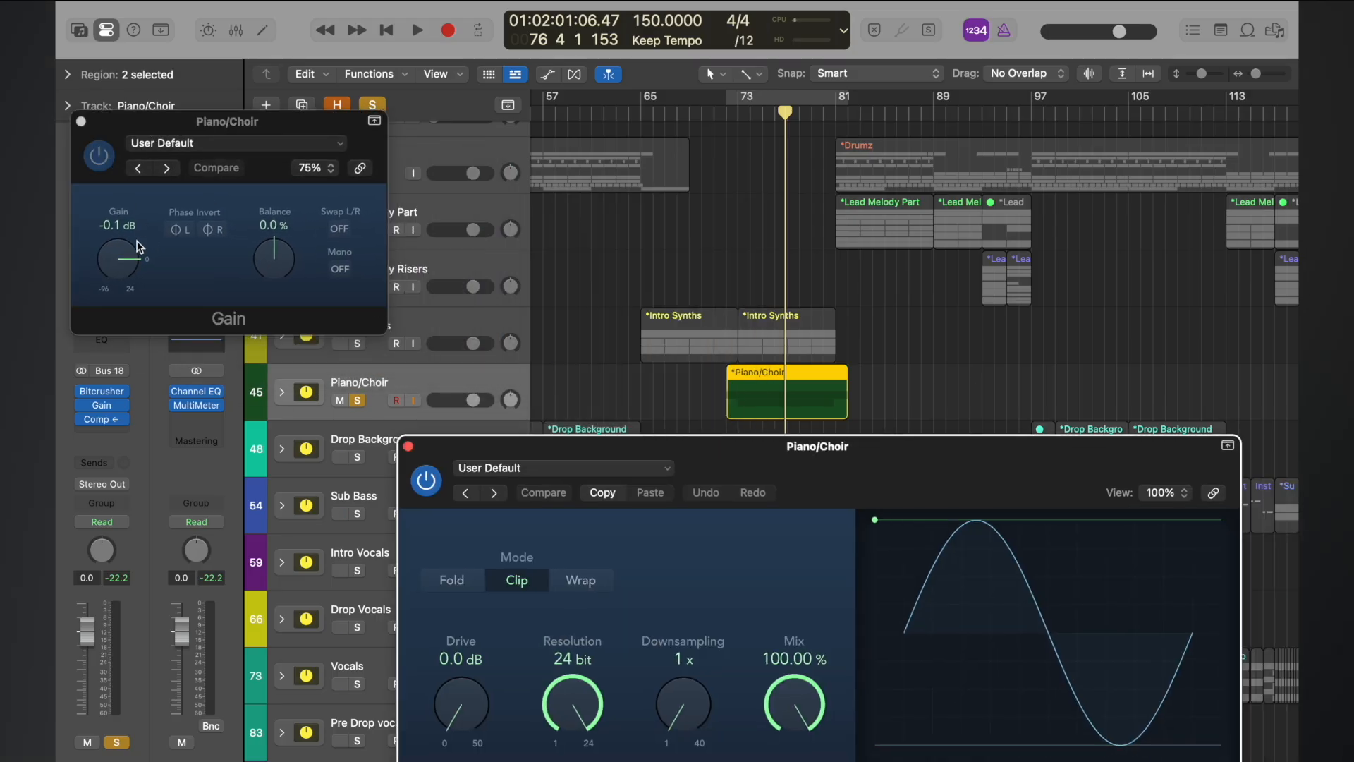
- Reset the Piano/Choir Gain plug-in to 0.0 dB and set the Bitcrusher's Clip Level to -10.0 dB
left_click(122, 252, "alt")
left_click_drag(718, 451, 710, 244)
left_click_drag(867, 317, 874, 487)
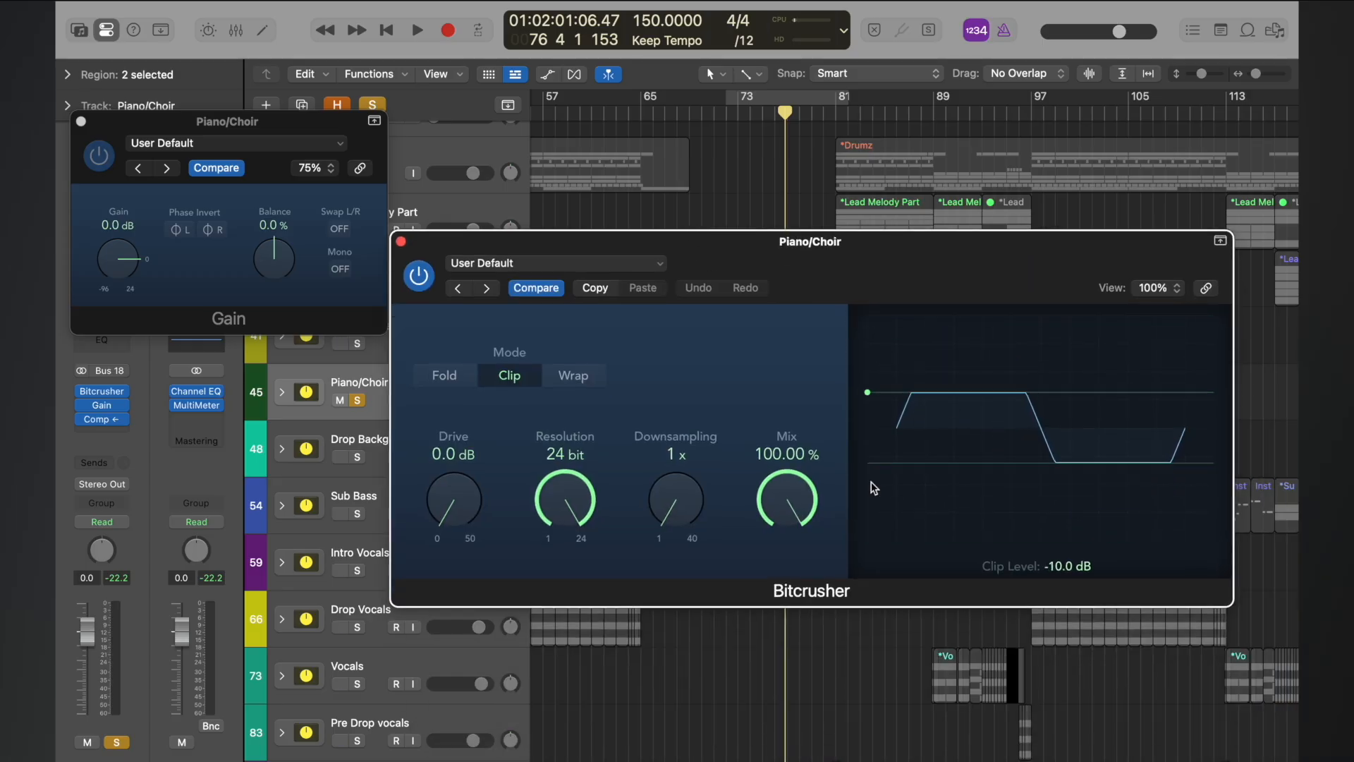
- Set the Piano/Choir Bitcrusher's Drive to 14.0 dB and compensate with the Gain plug-in at -24.0 dB
left_click_drag(609, 245, 806, 464)
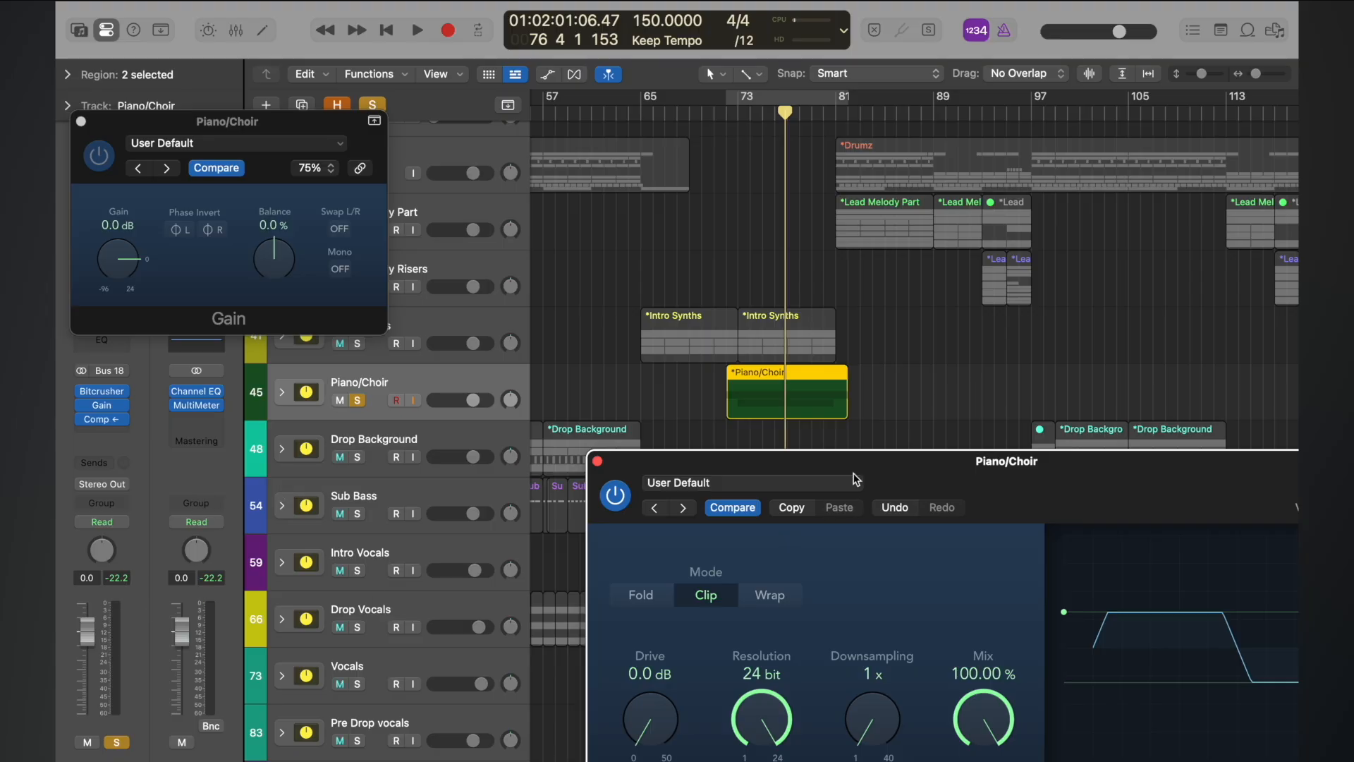
left_click_drag(908, 477, 846, 340)
left_click_drag(573, 604, 554, 539)
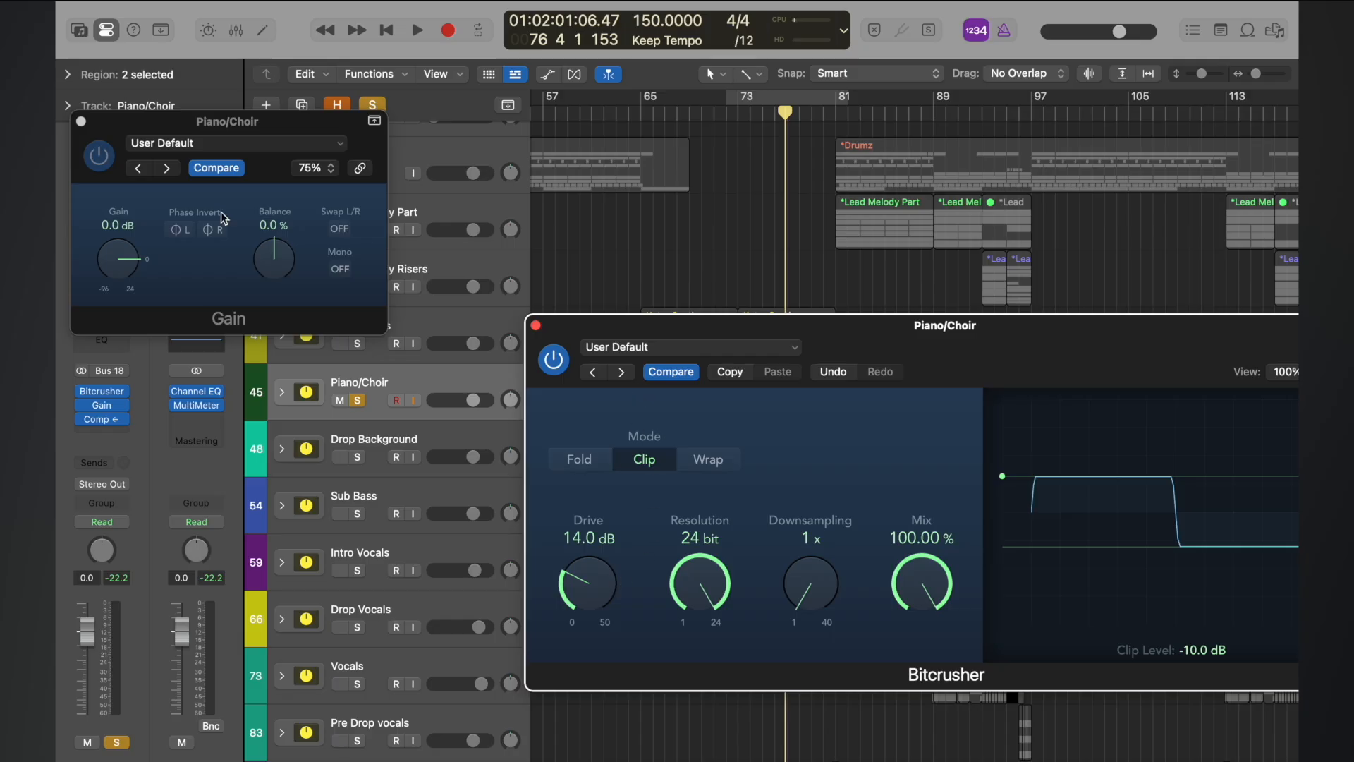
left_click_drag(117, 253, 128, 309)
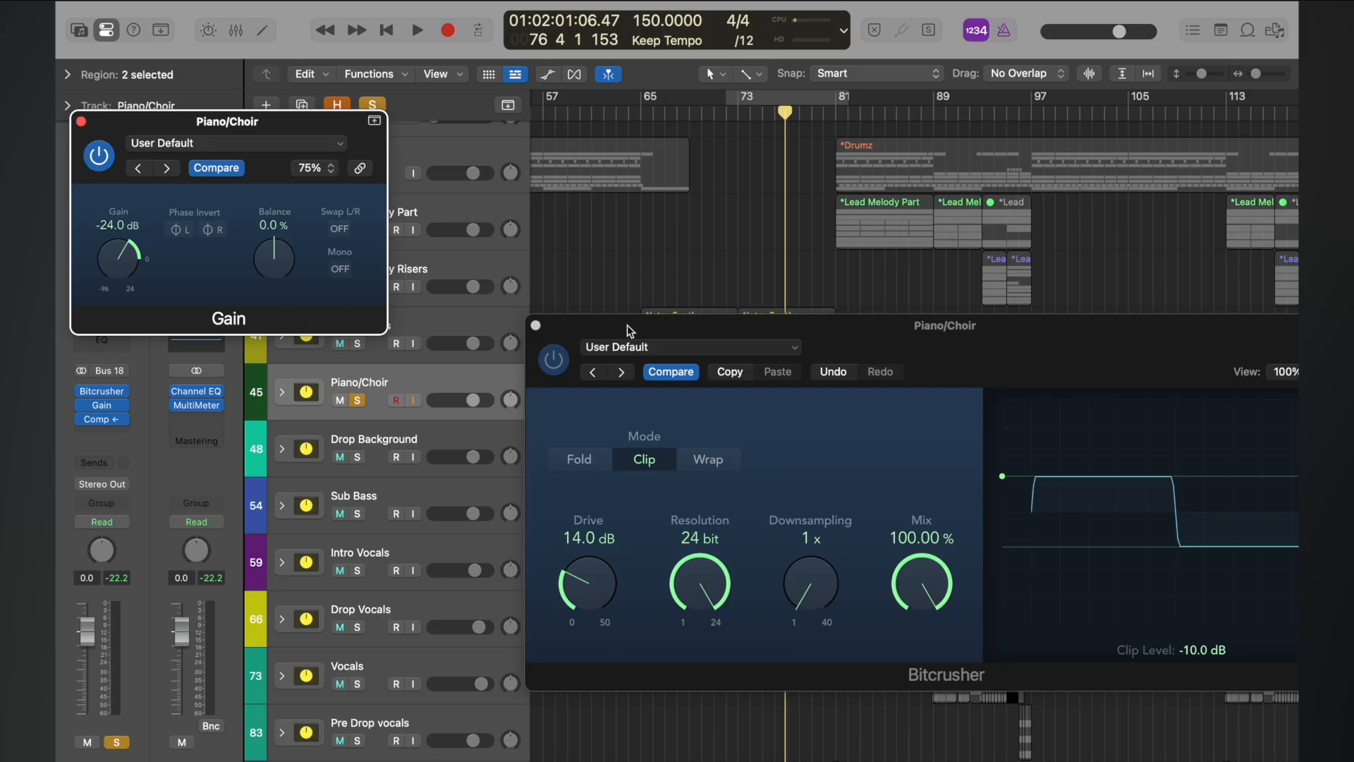
- Play the soloed Piano/Choir from about bar 71 with the Bitcrusher and Gain settings active
left_click_drag(630, 331, 611, 489)
double_click(726, 111)
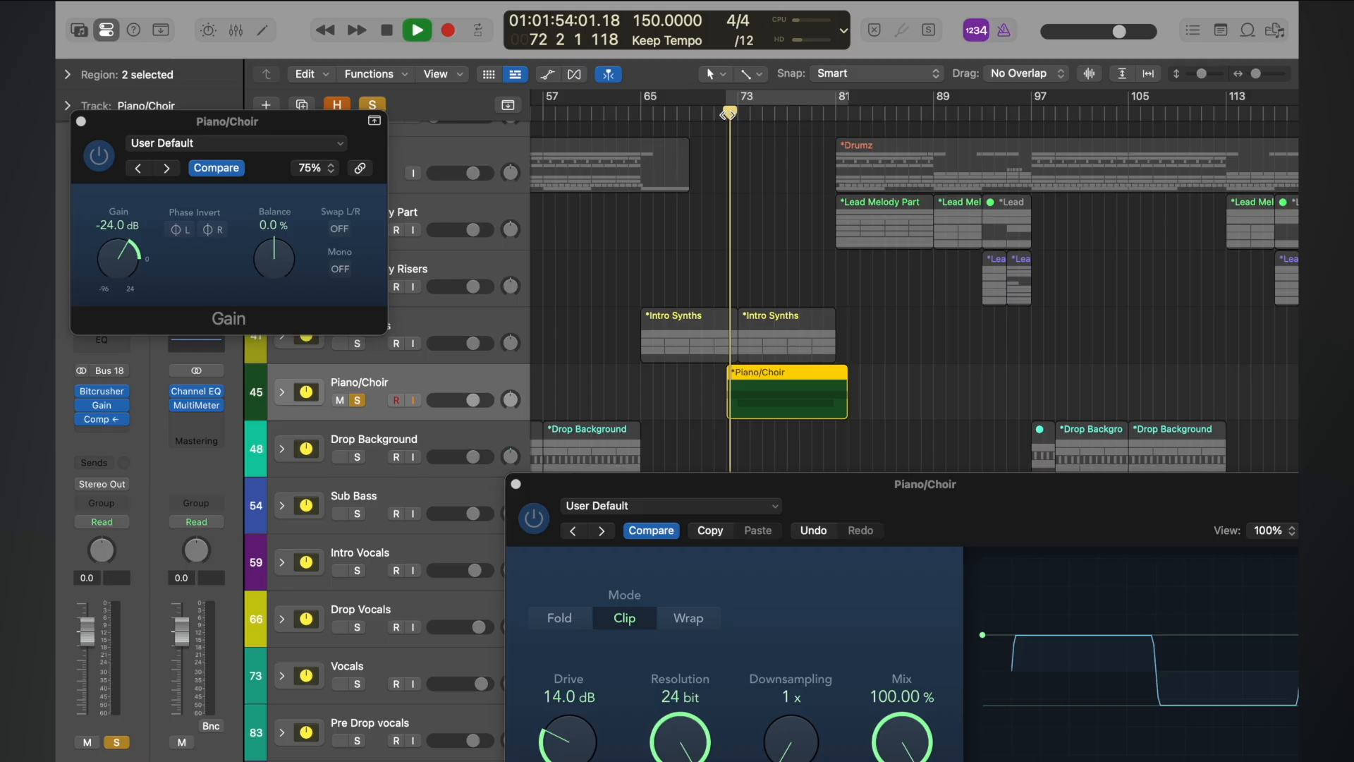
left_click(727, 112)
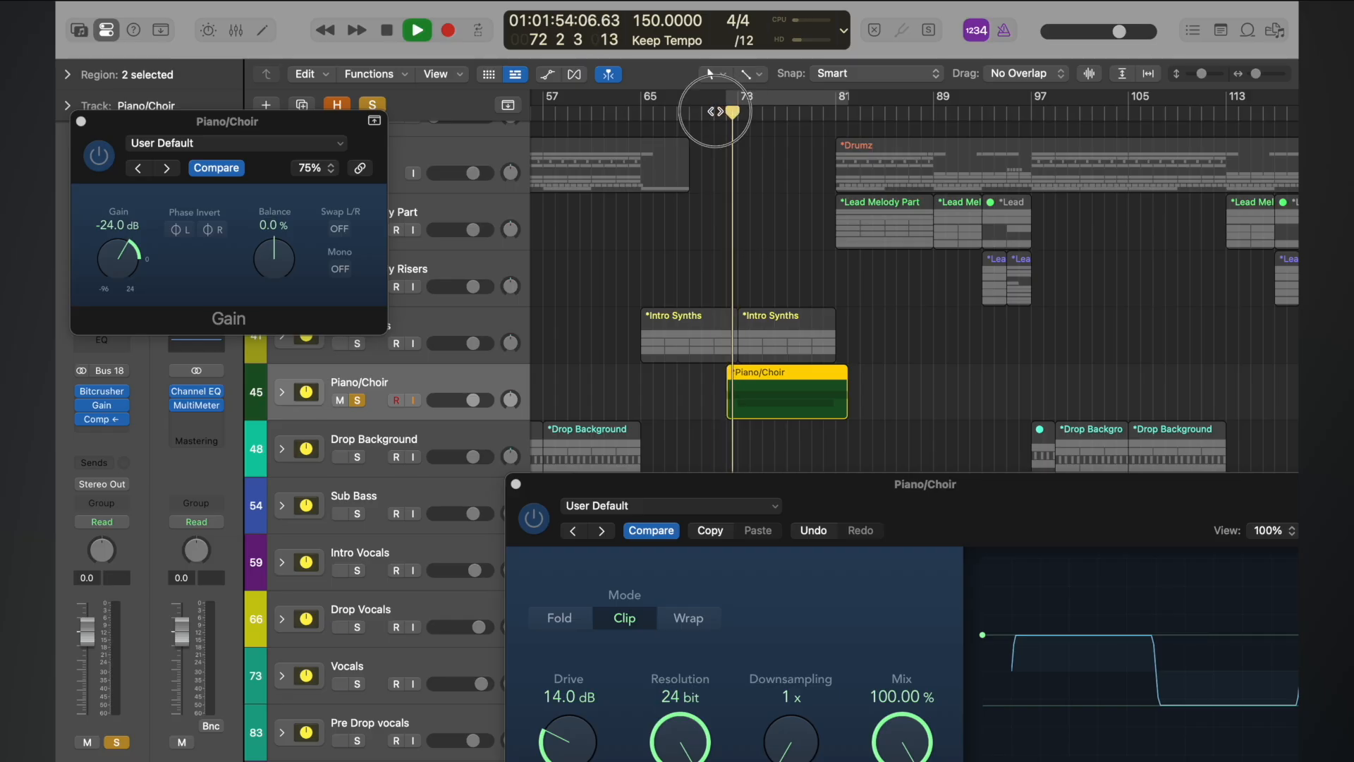
left_click(716, 112)
left_click_drag(769, 494, 759, 451)
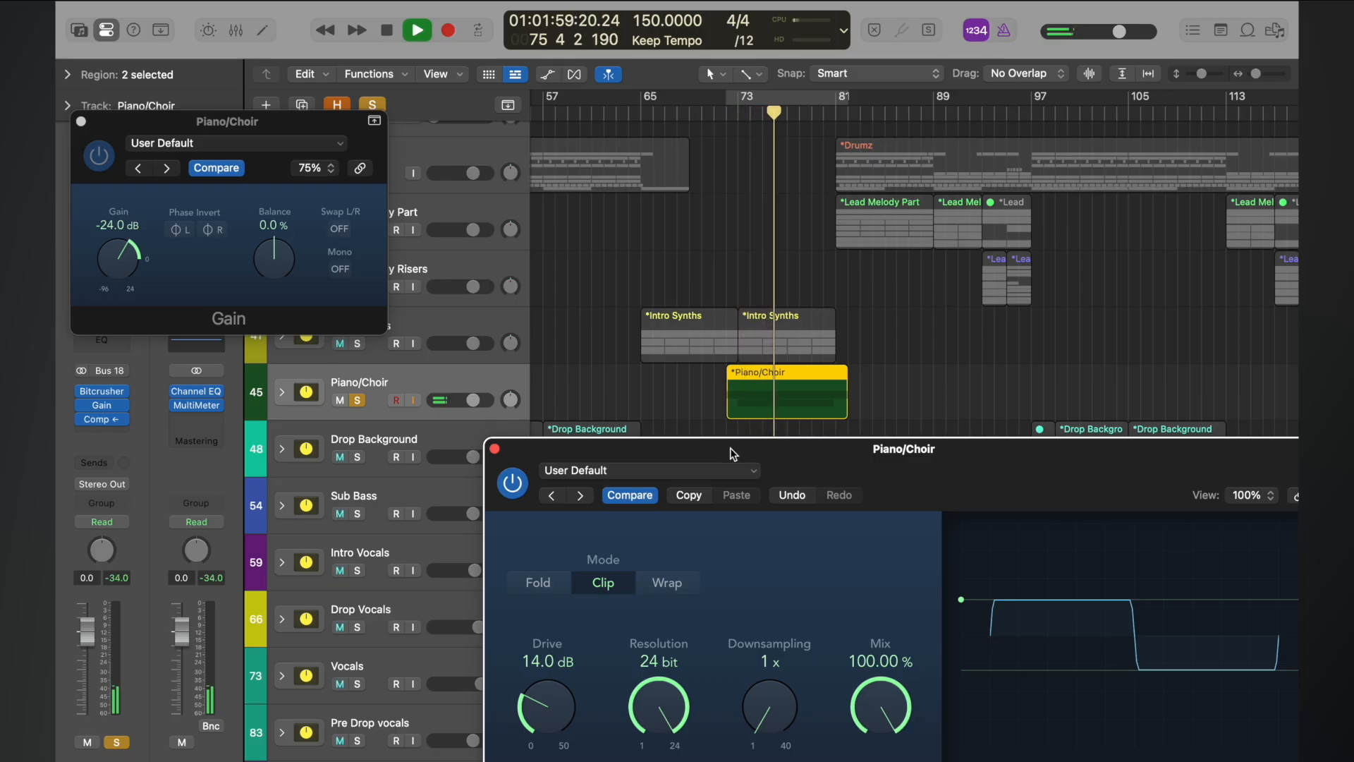
key("space")
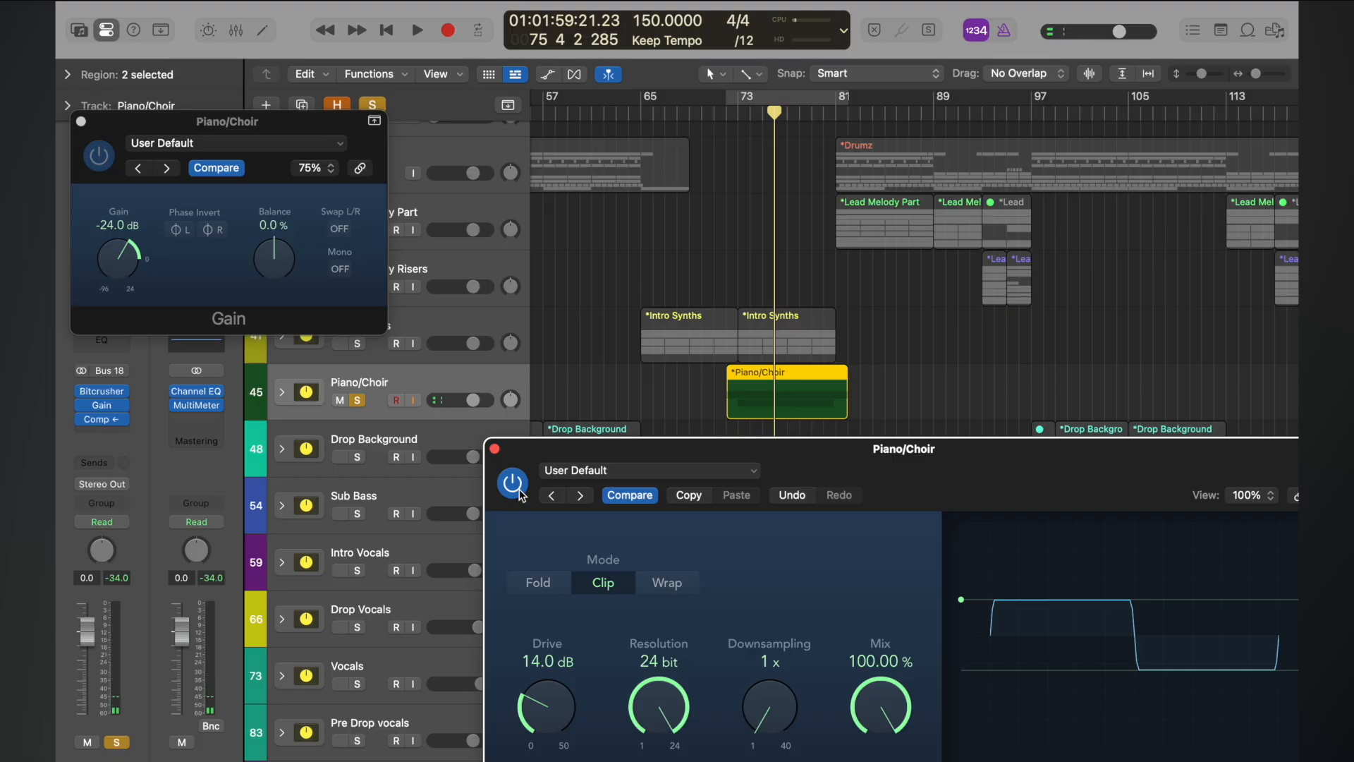
- Bypass the Piano/Choir channel's Bitcrusher and Gain and close both plug-in windows
left_click(518, 497)
left_click(102, 161)
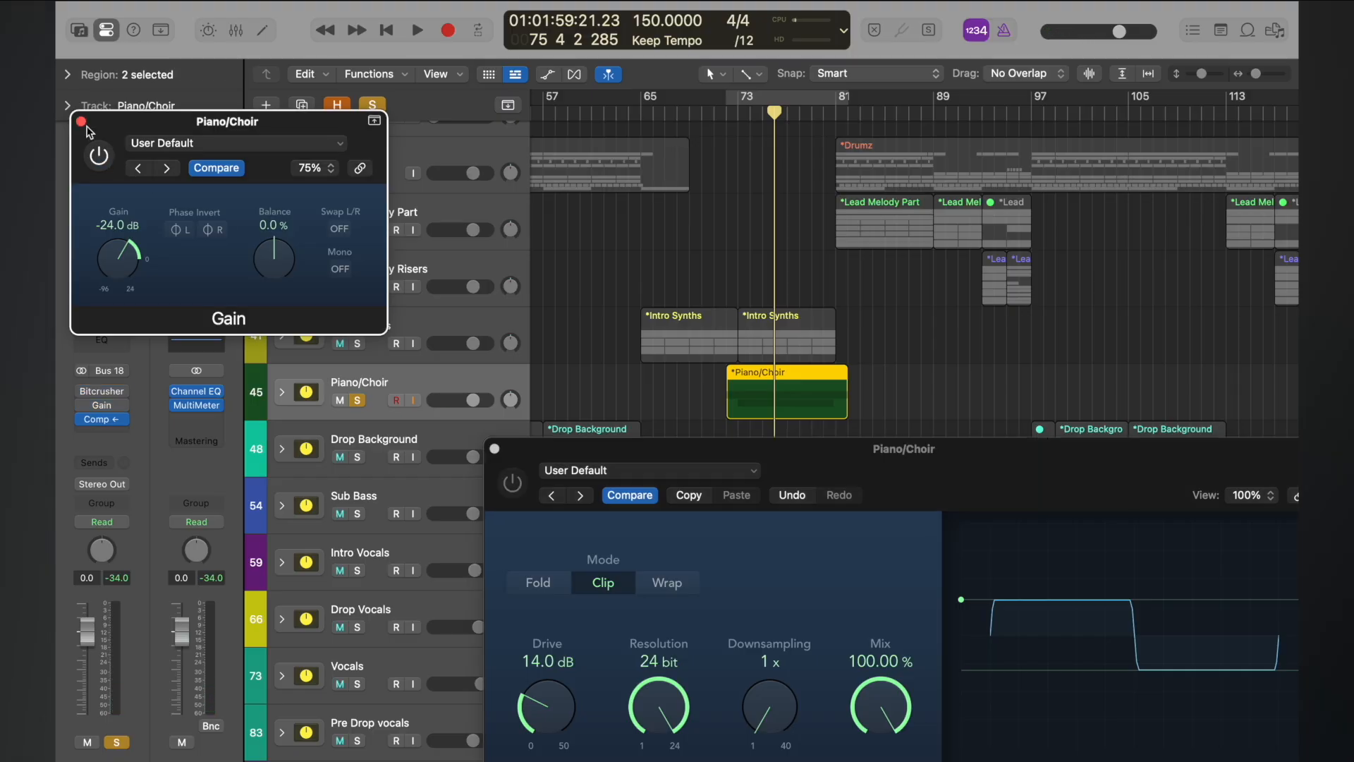
left_click(81, 121)
left_click(495, 450)
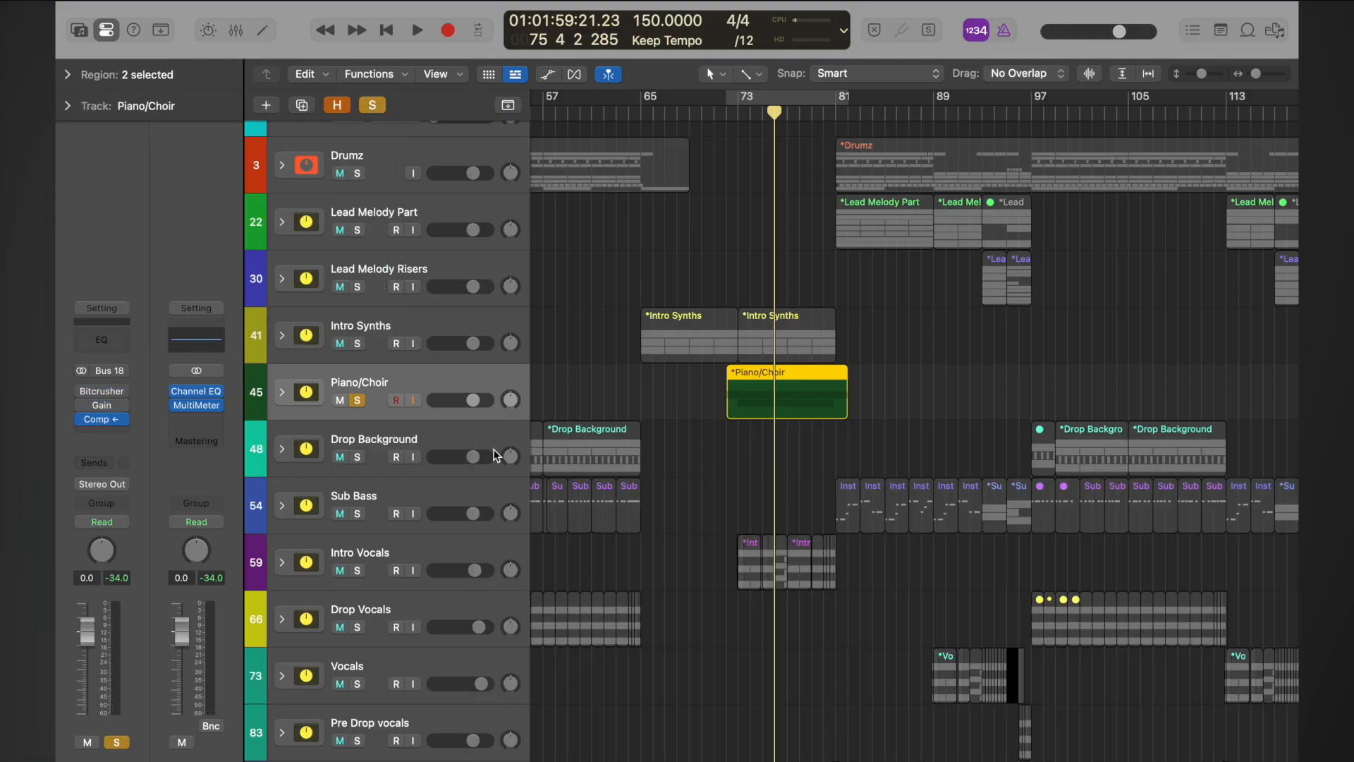
- Switch the solo from the Piano/Choir track to the Drop Background track
left_click(358, 401)
scroll(767, 438, "down", 10)
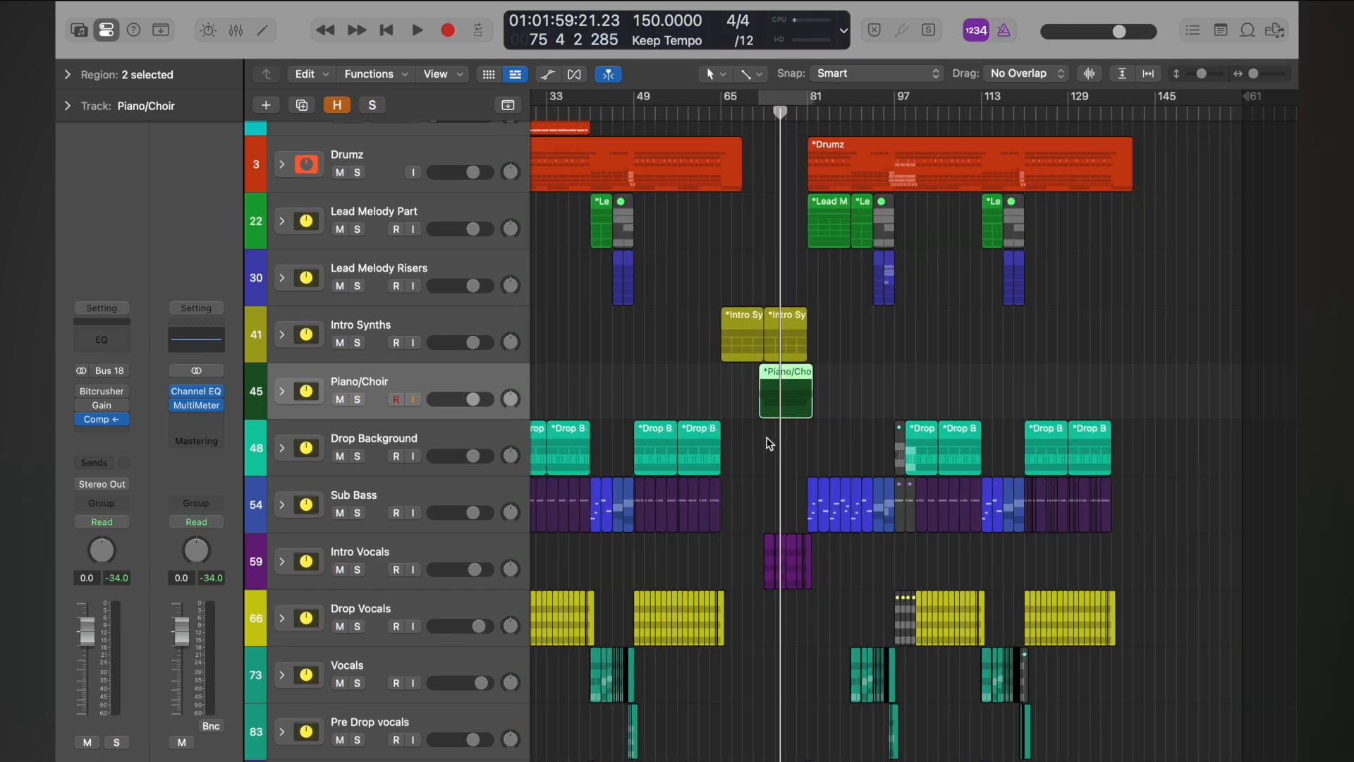
scroll(646, 391, "up", 10)
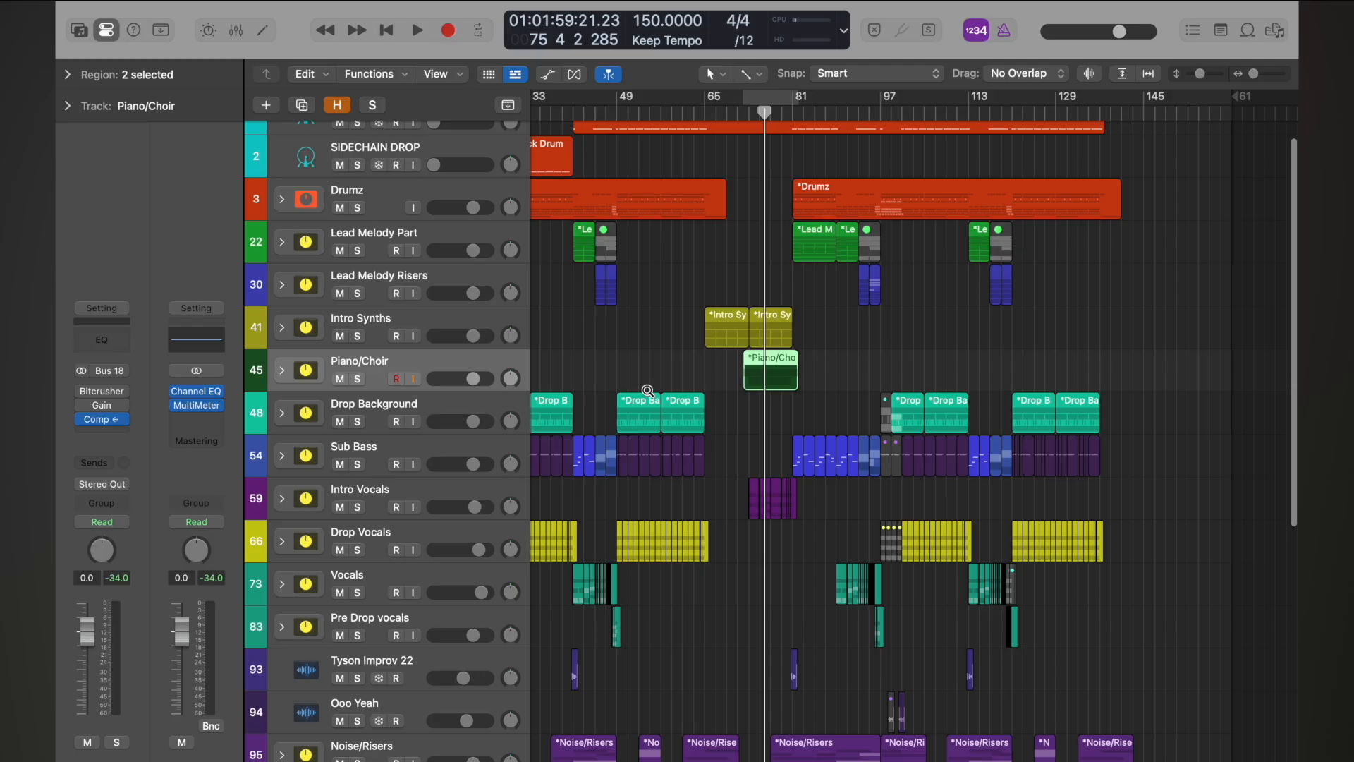
scroll(646, 392, "down", 3)
scroll(649, 393, "down", 3)
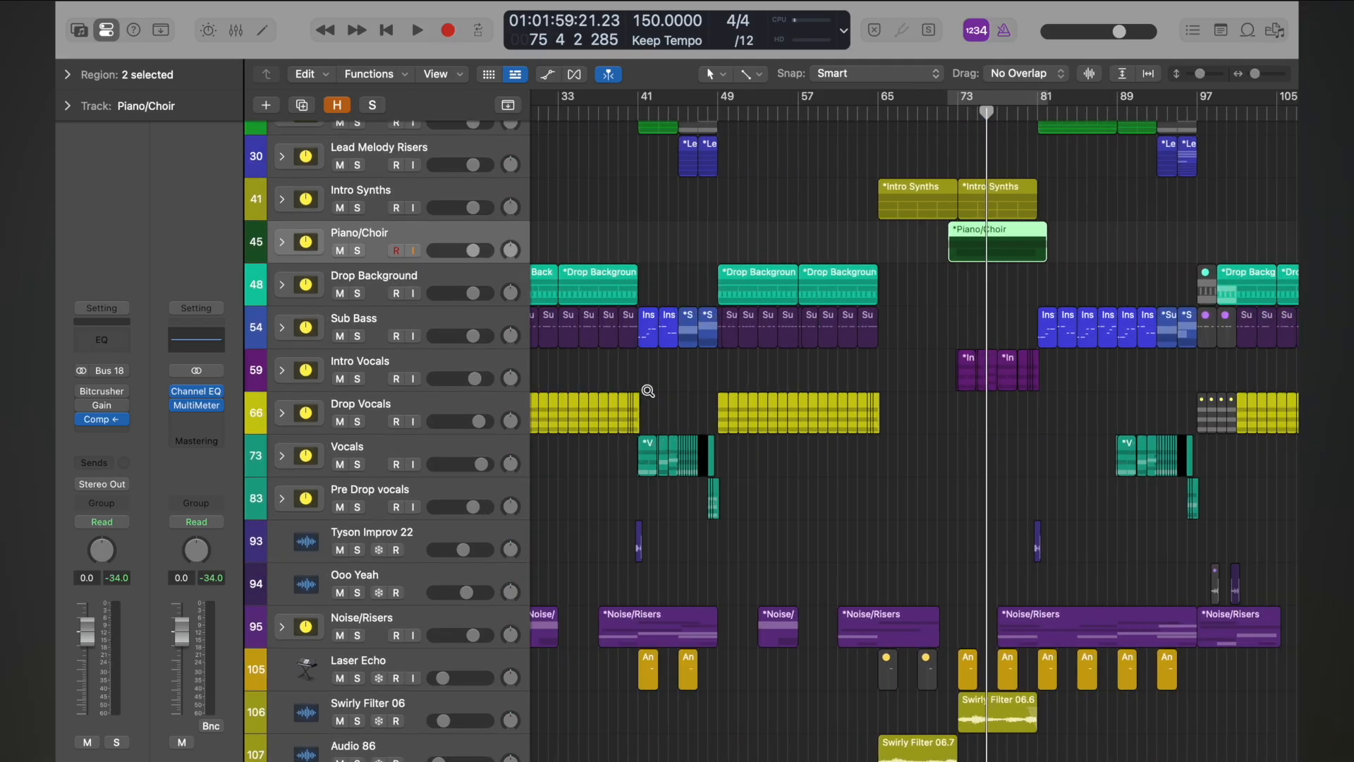
left_click(356, 292)
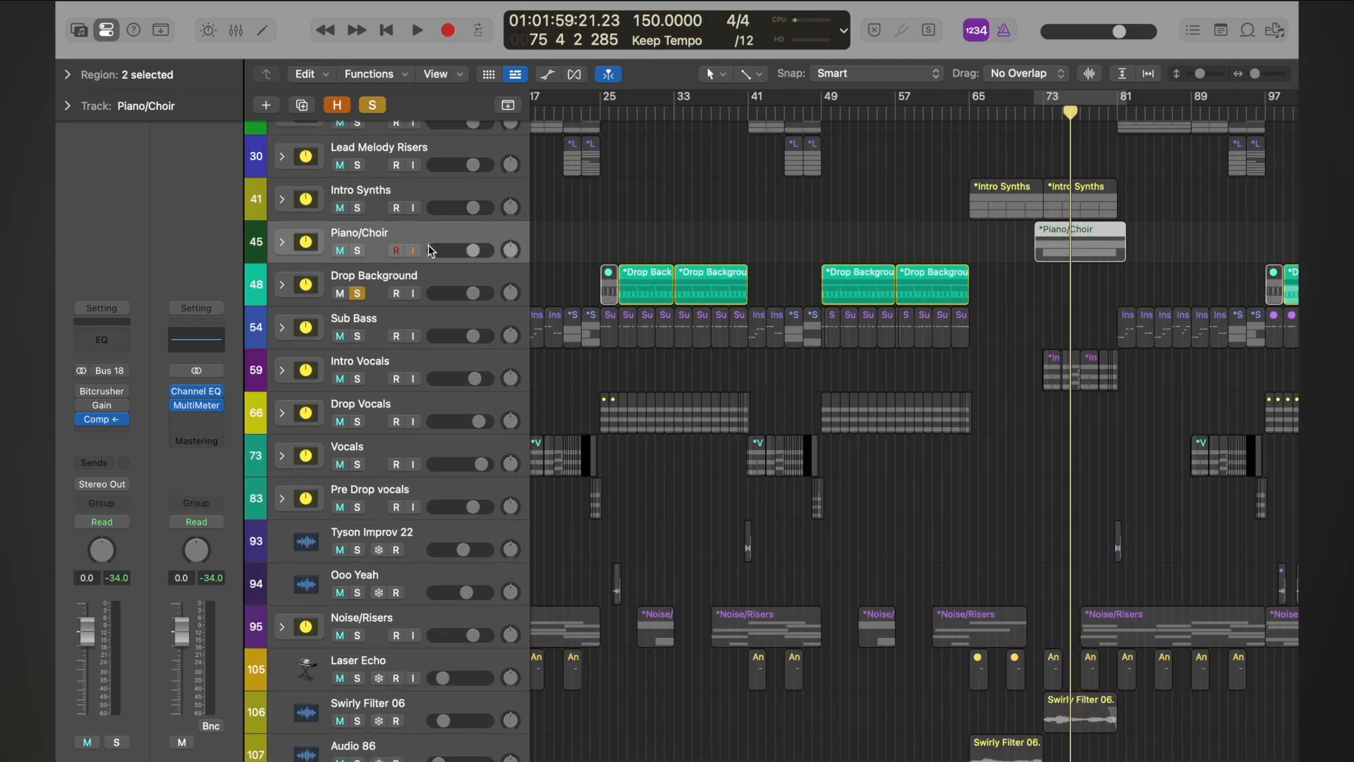
- Play the soloed Drop Background from about bar 27 and expand its stack to show the subtracks
double_click(620, 123)
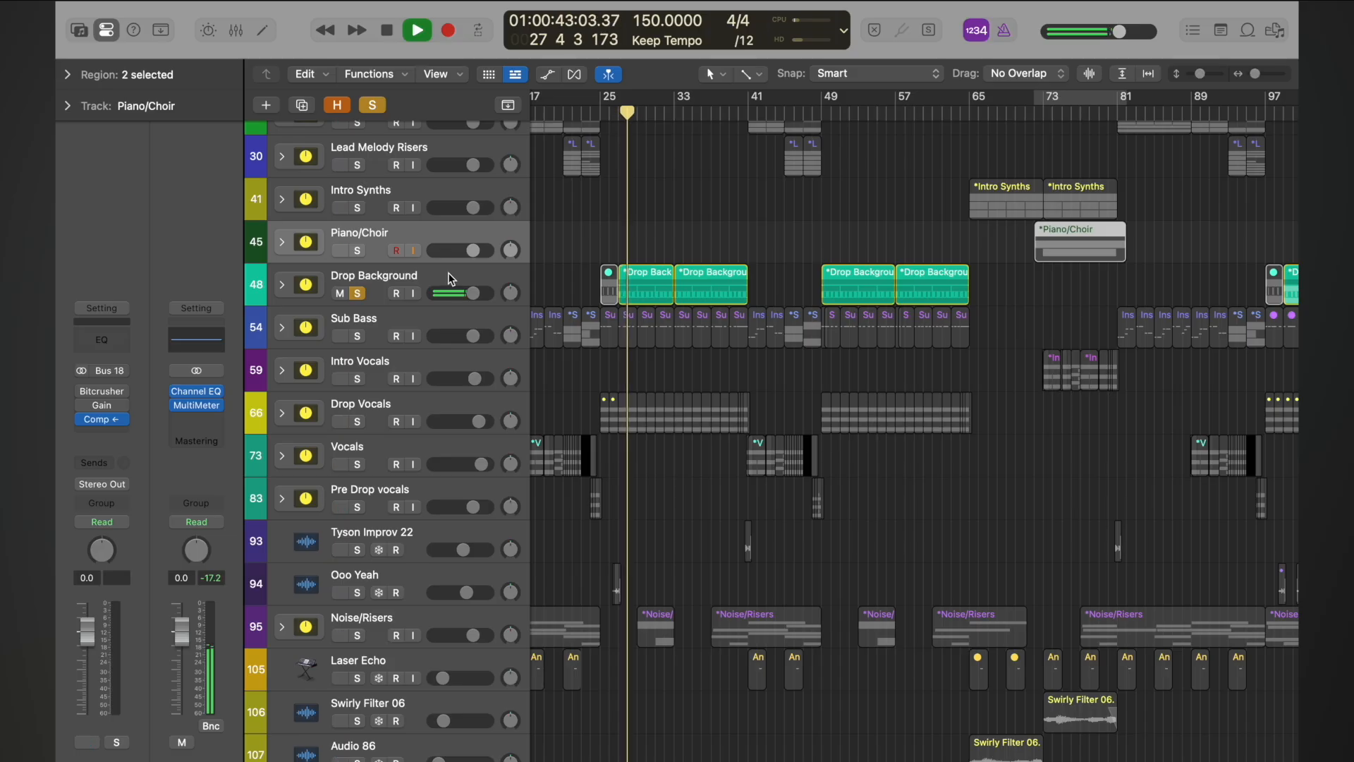
left_click(281, 286)
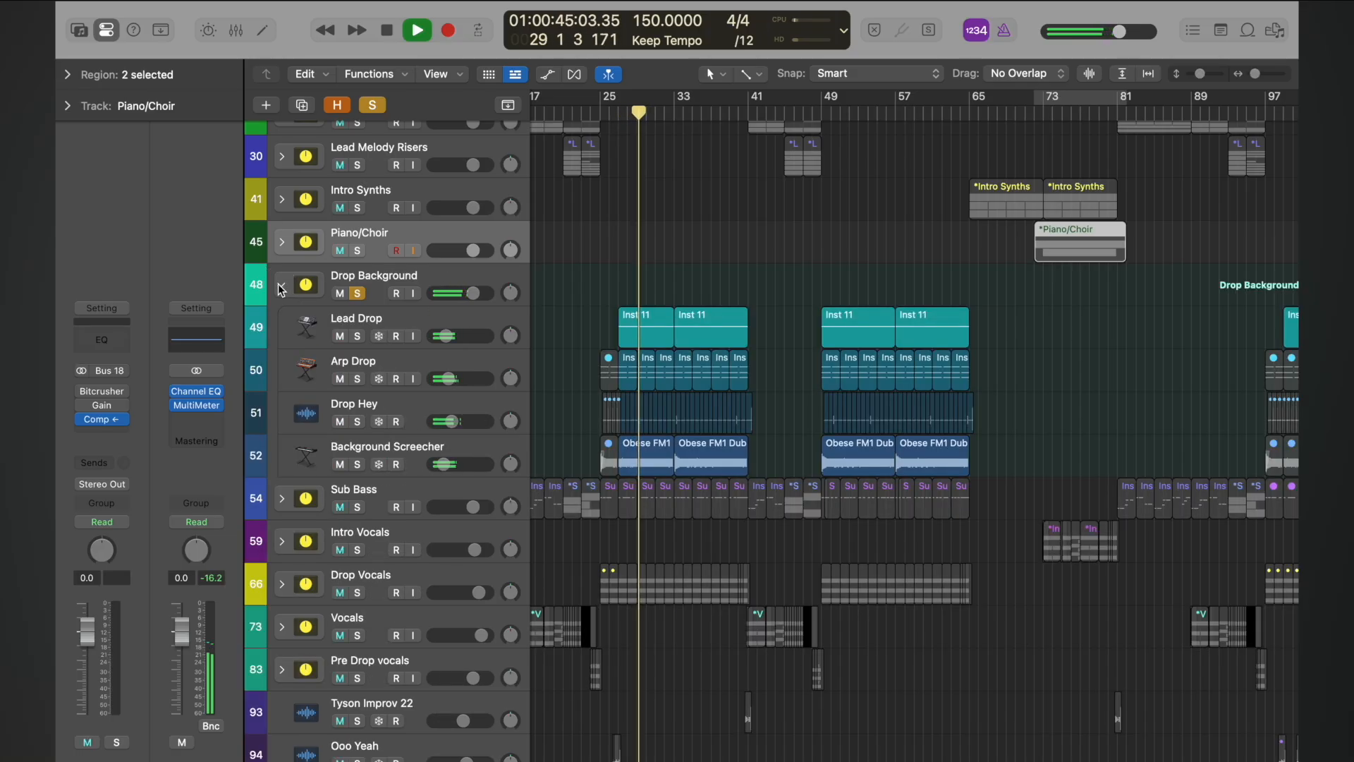
left_click(281, 285)
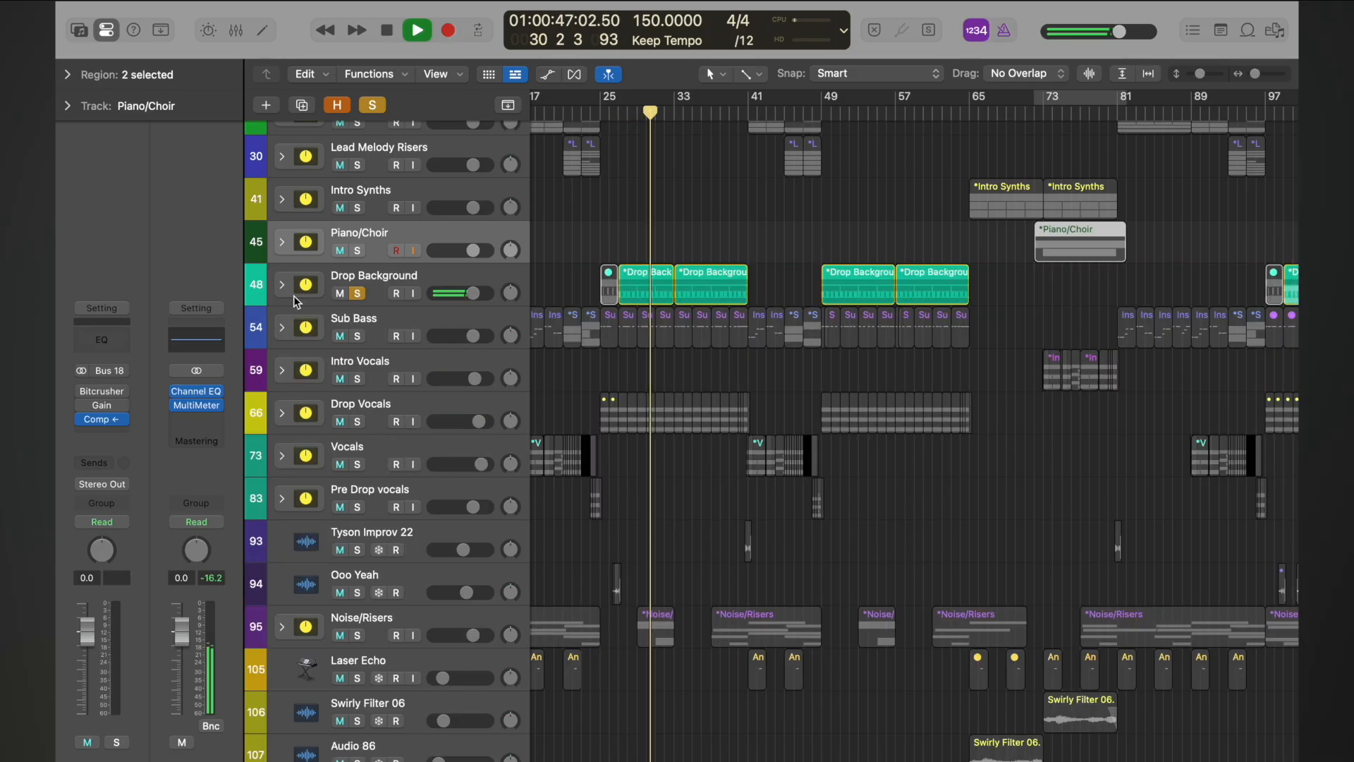
left_click(282, 285)
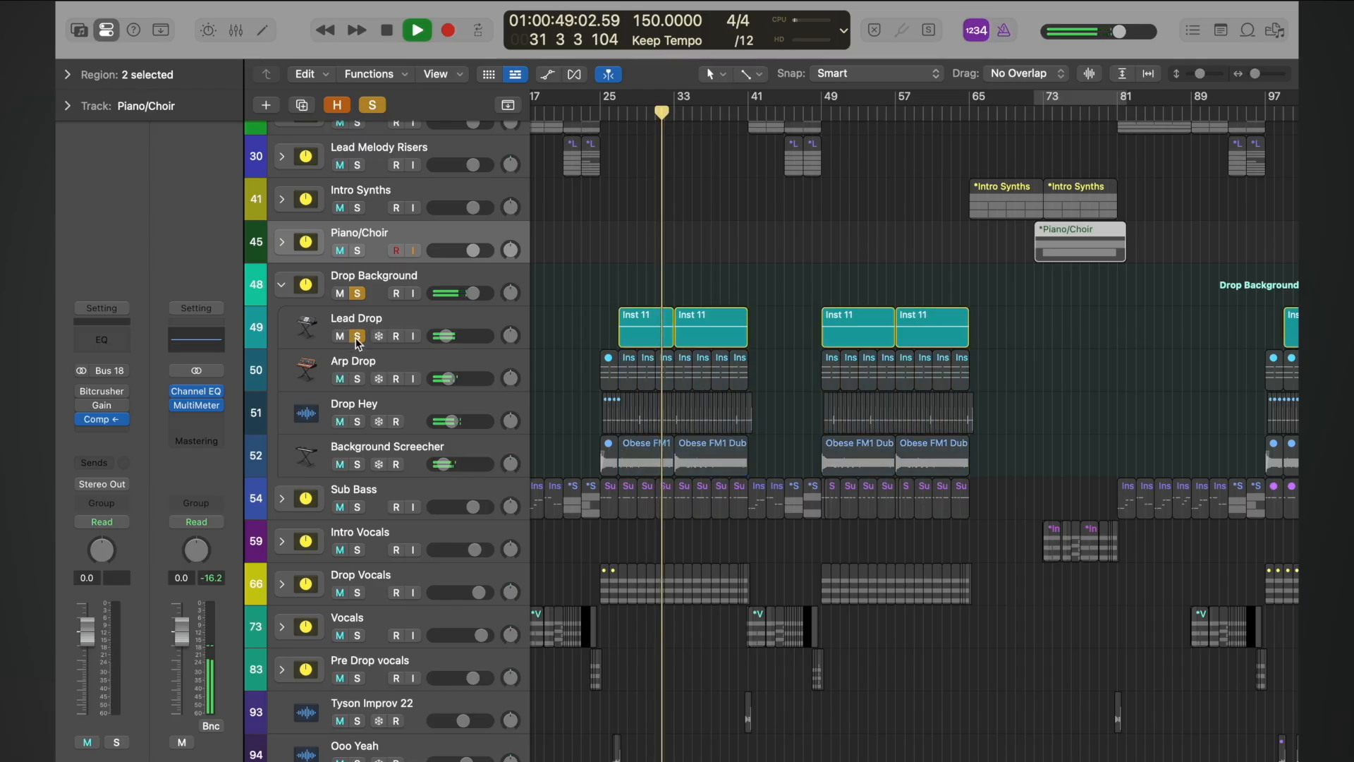
- Audition the Lead Drop, Drop Hey and Background Screecher subtracks with solo, ending with playback stopped and all solos off
left_click(358, 337)
left_click(357, 422)
left_click(358, 422)
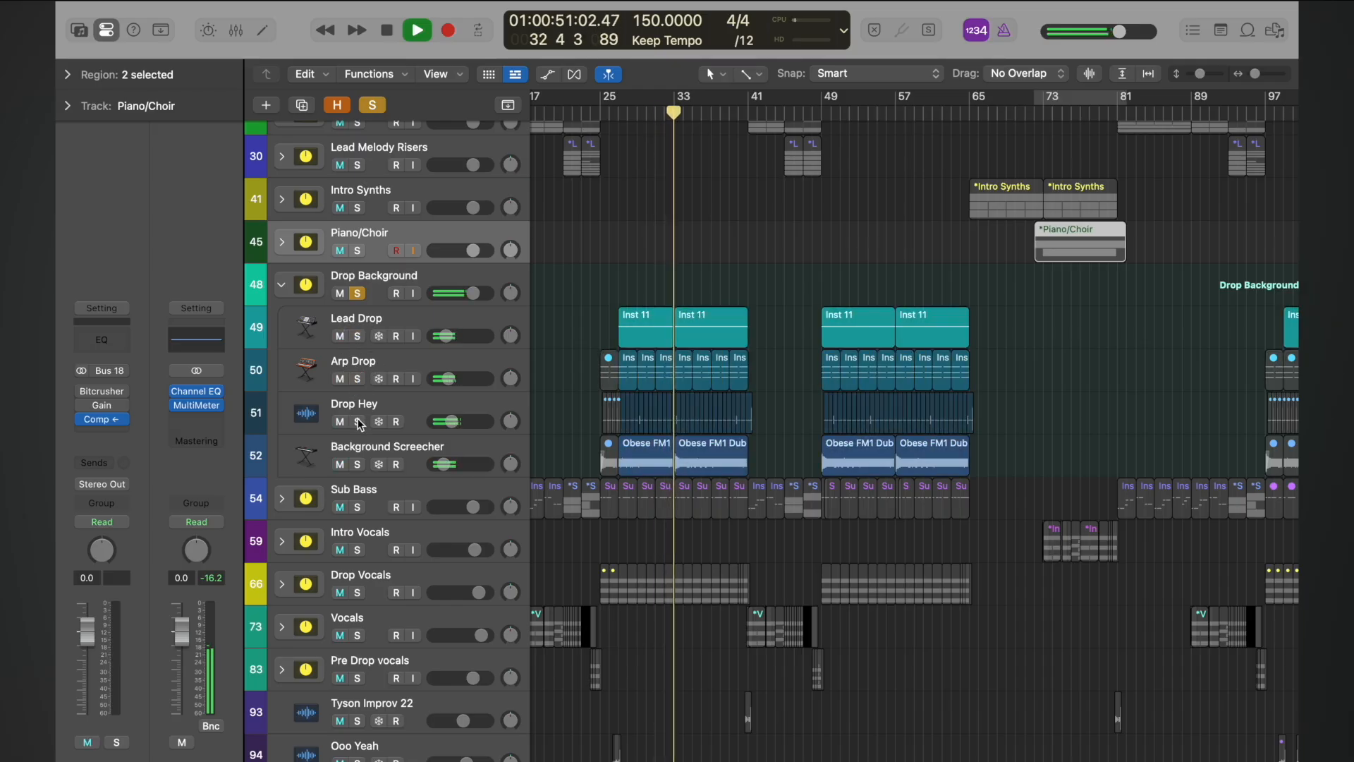
left_click(359, 422)
left_click(358, 421)
left_click(357, 464)
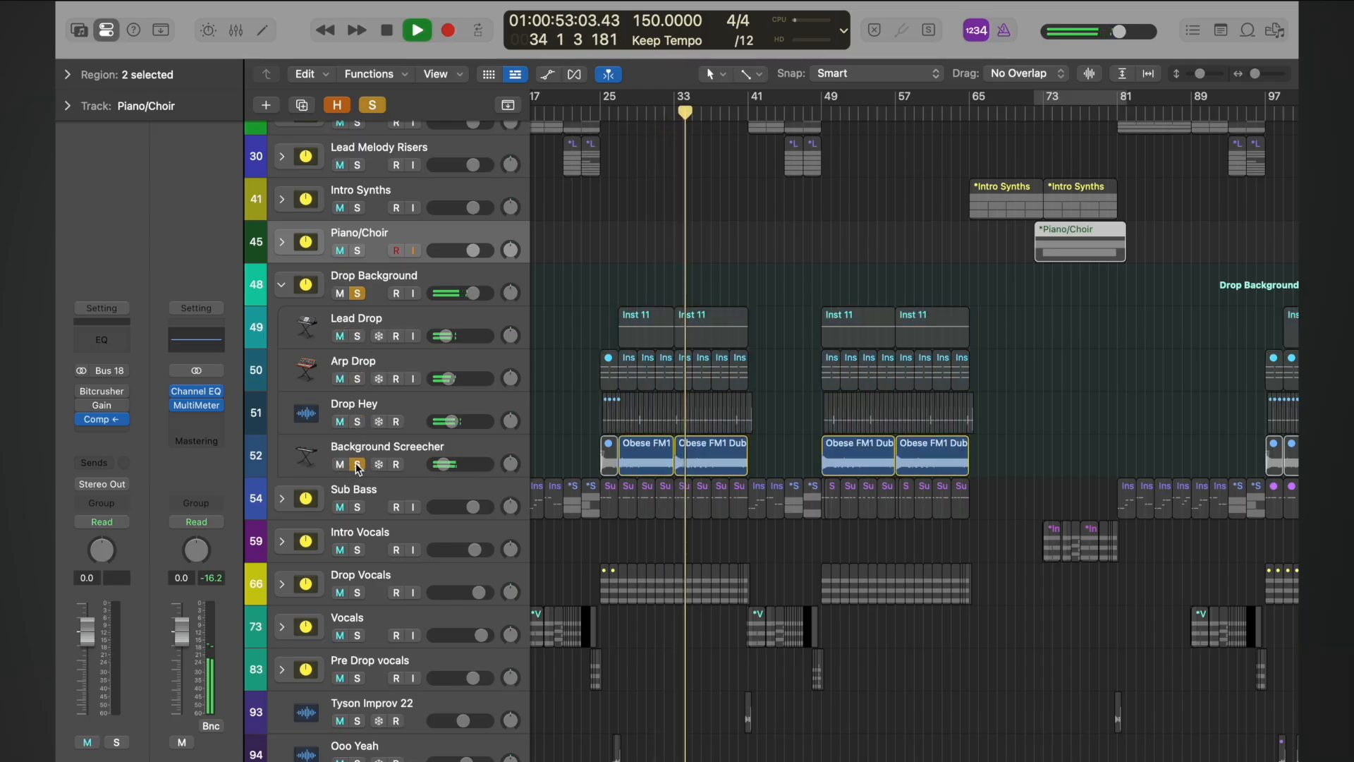
left_click(359, 293)
left_click(359, 293)
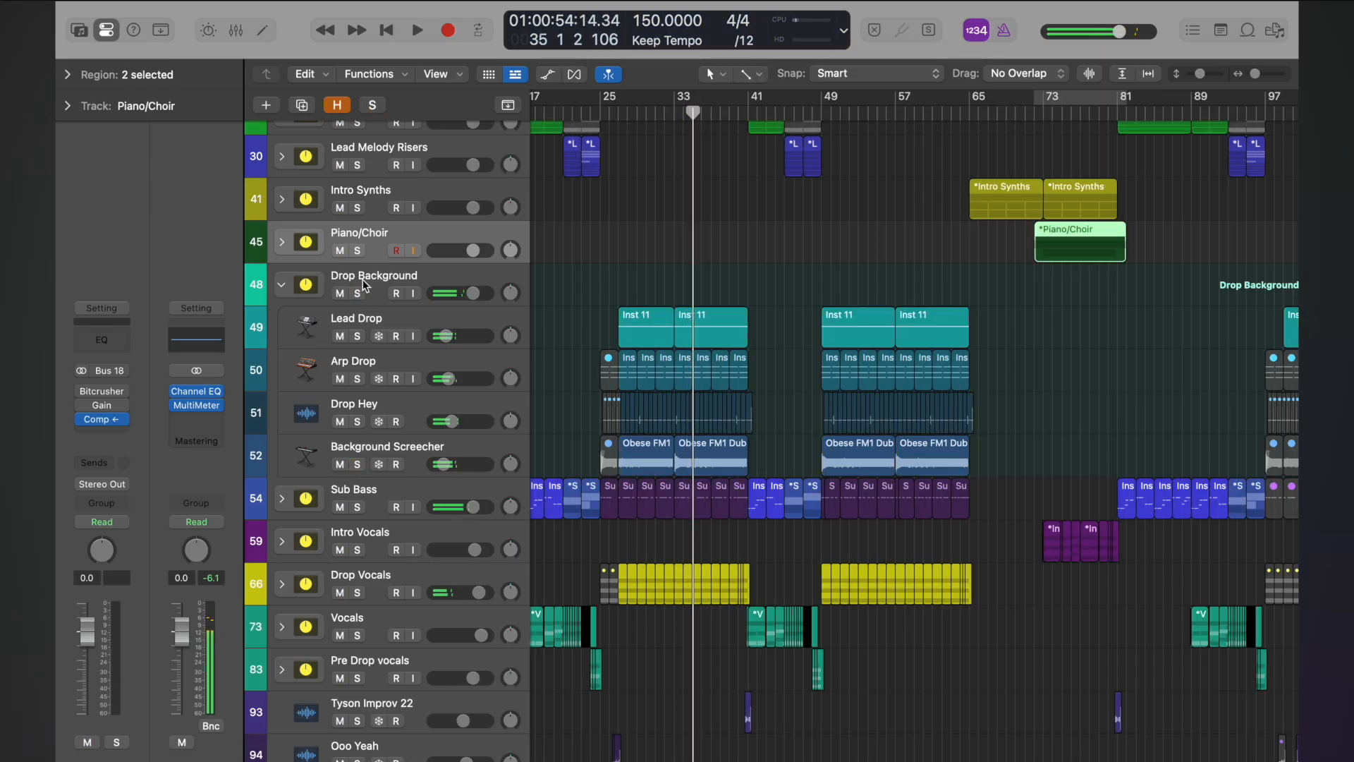
- Review the channel strip plug-ins of the Drop Background stack and each of its four subtracks
left_click(371, 280)
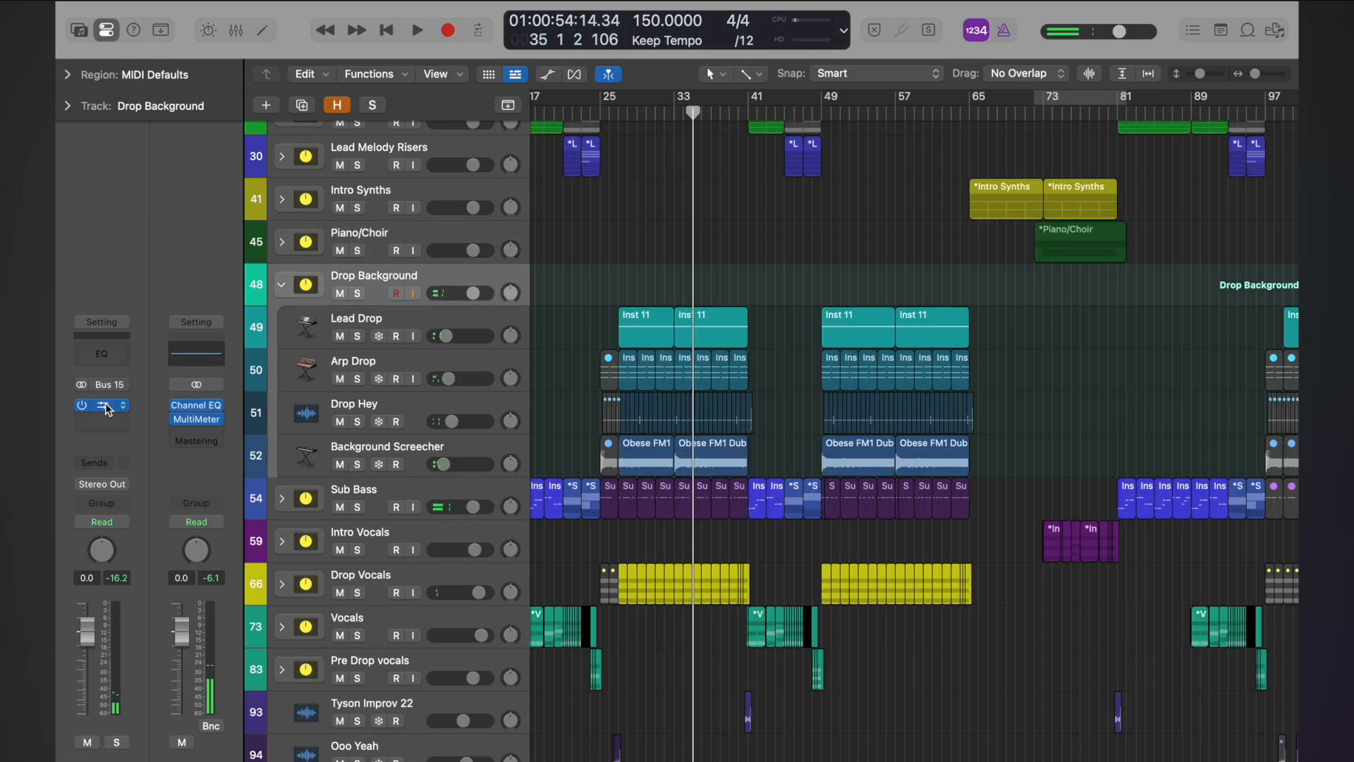
left_click(409, 315)
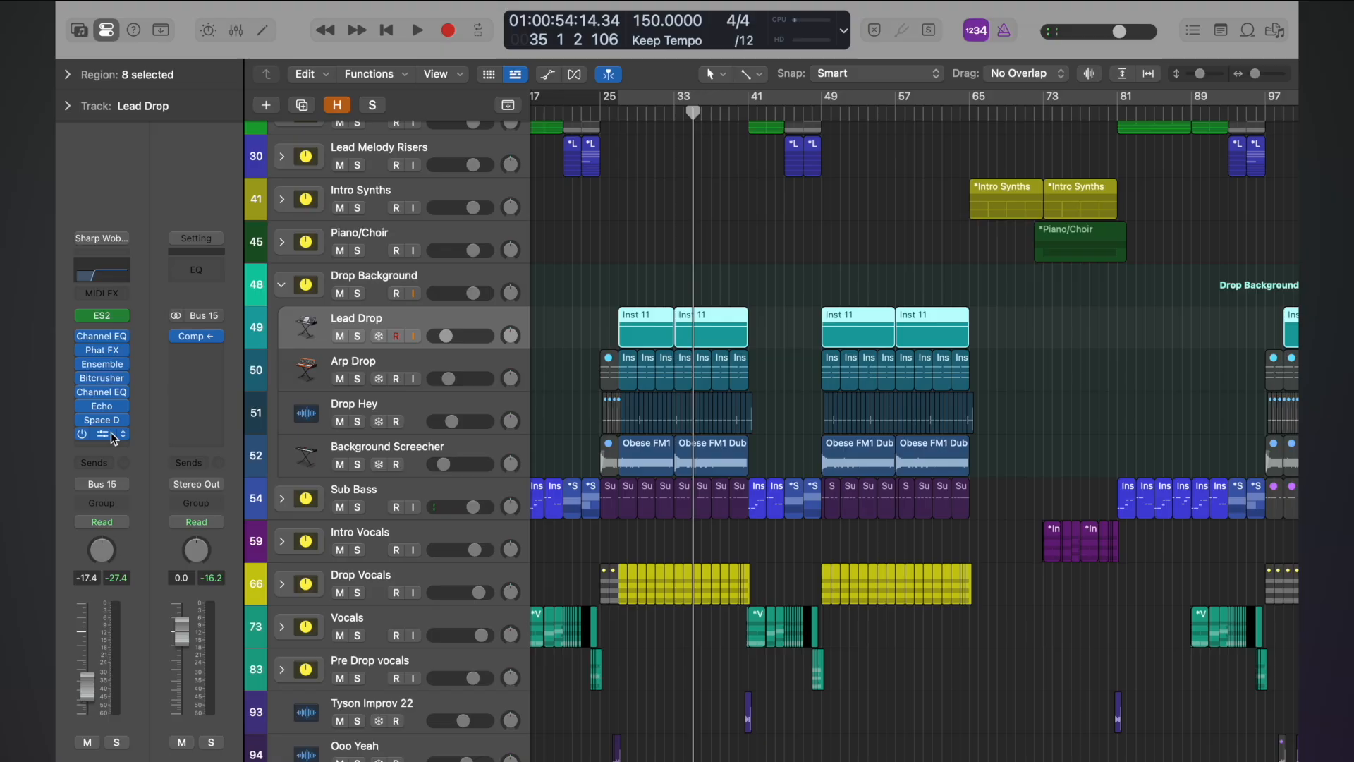
left_click(400, 363)
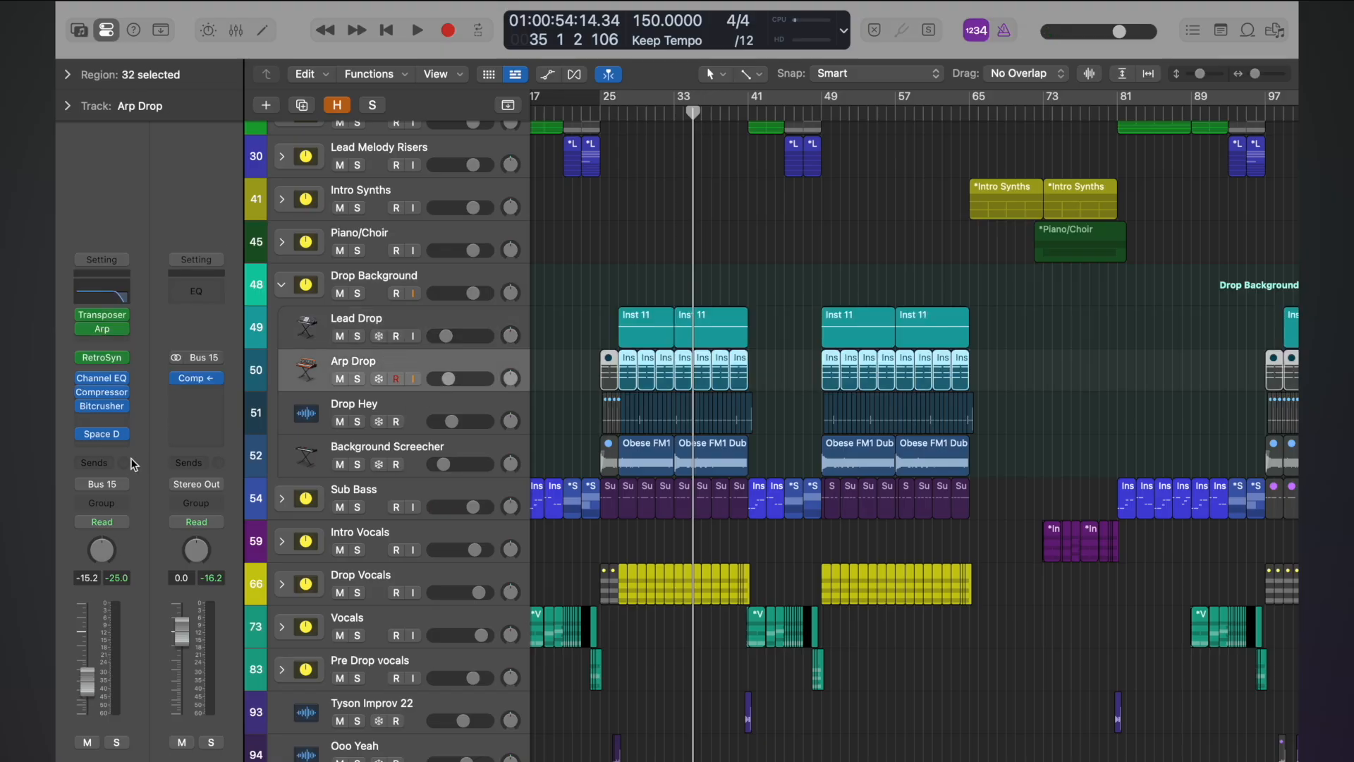
left_click(409, 410)
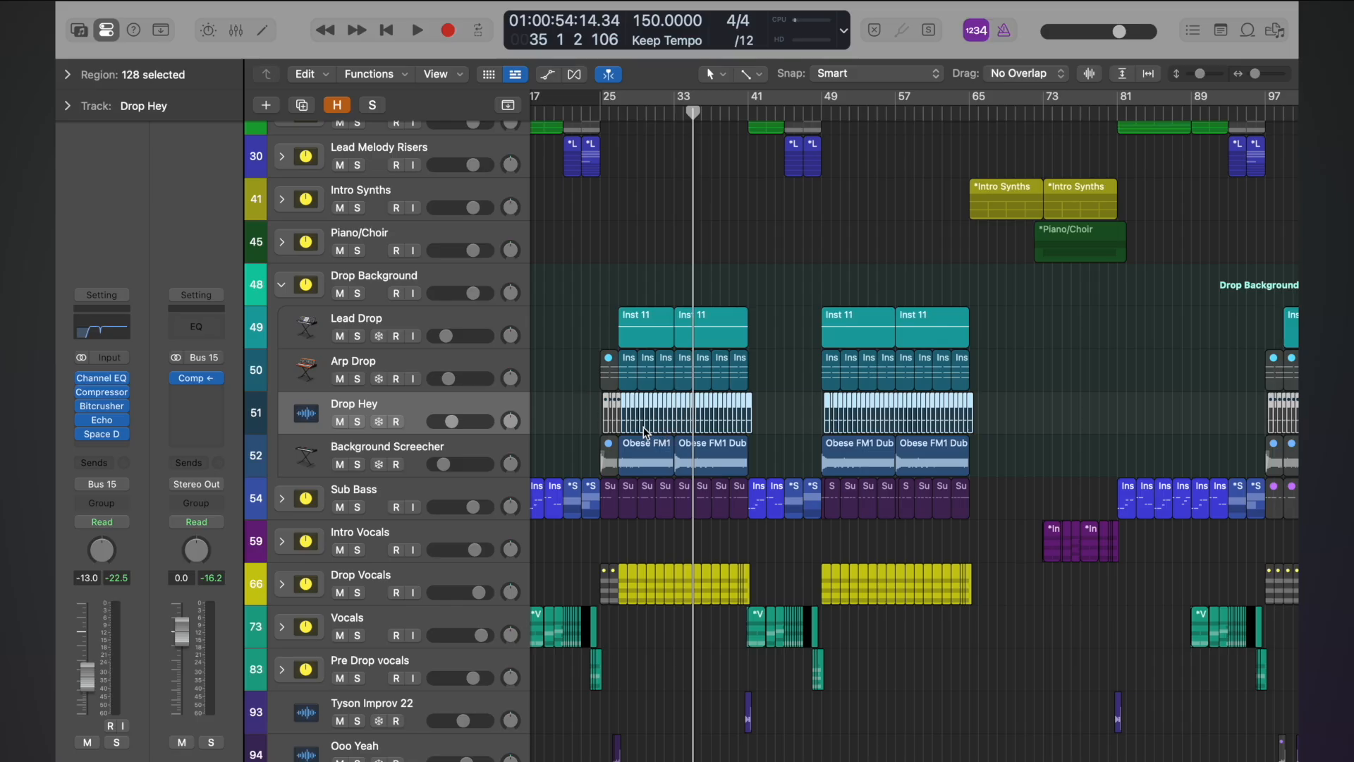
left_click(420, 453)
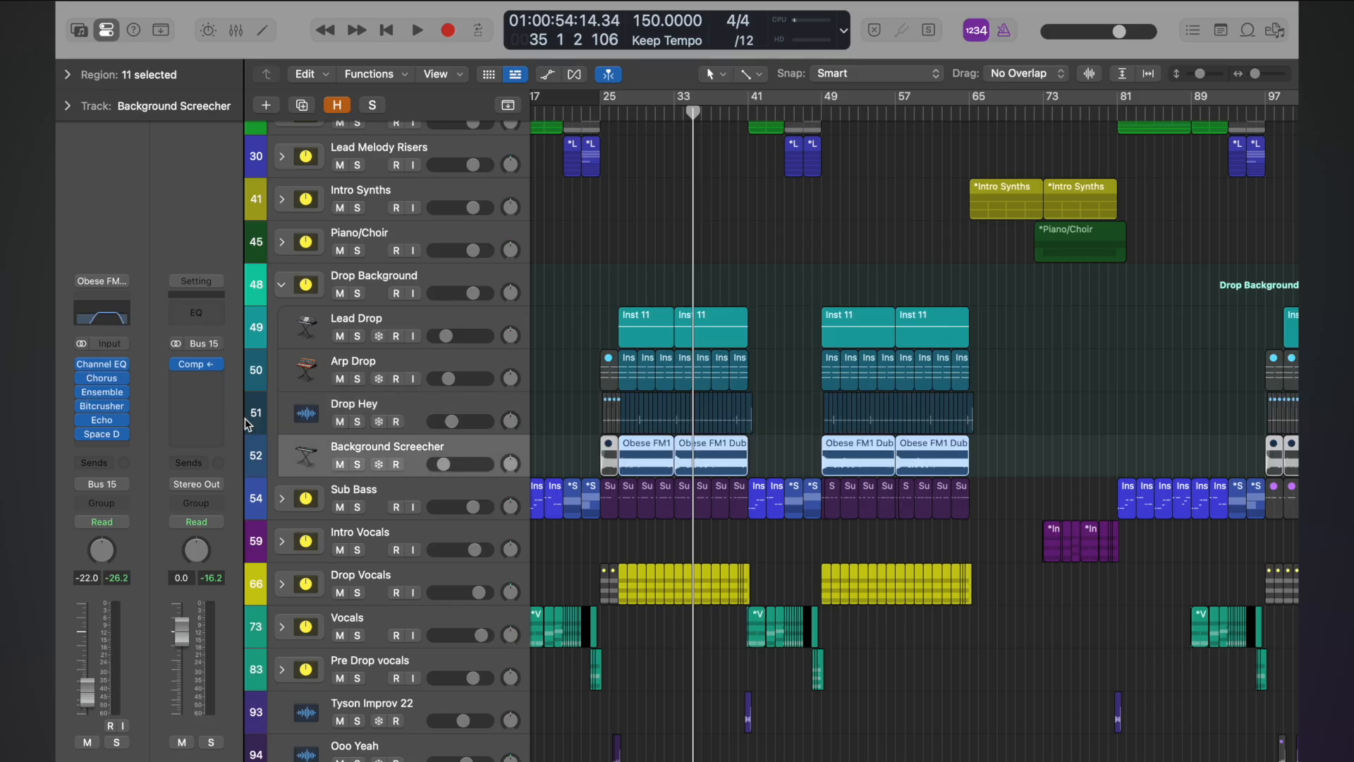
left_click(427, 280)
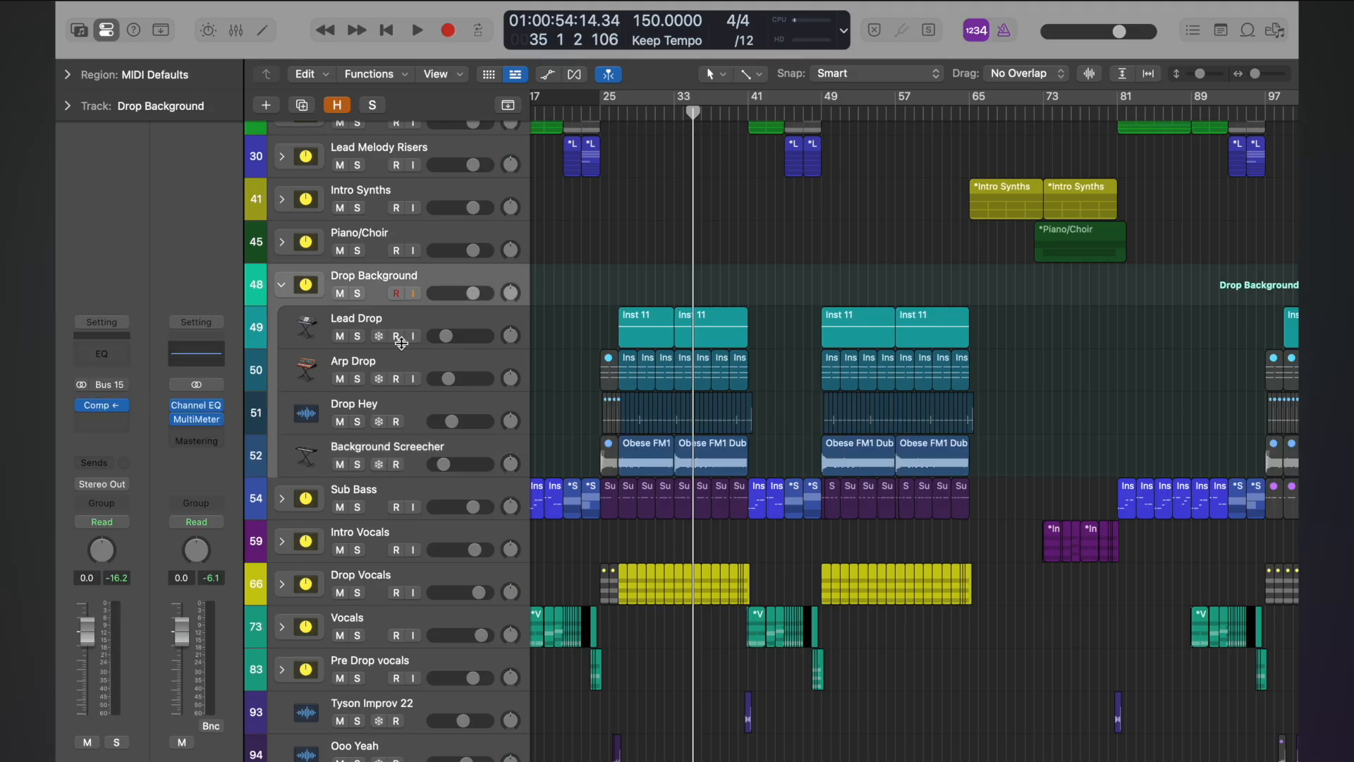
- Solo the Drop Background stack and briefly play it from about bar 25
left_click(358, 293)
left_click(604, 111)
key("space")
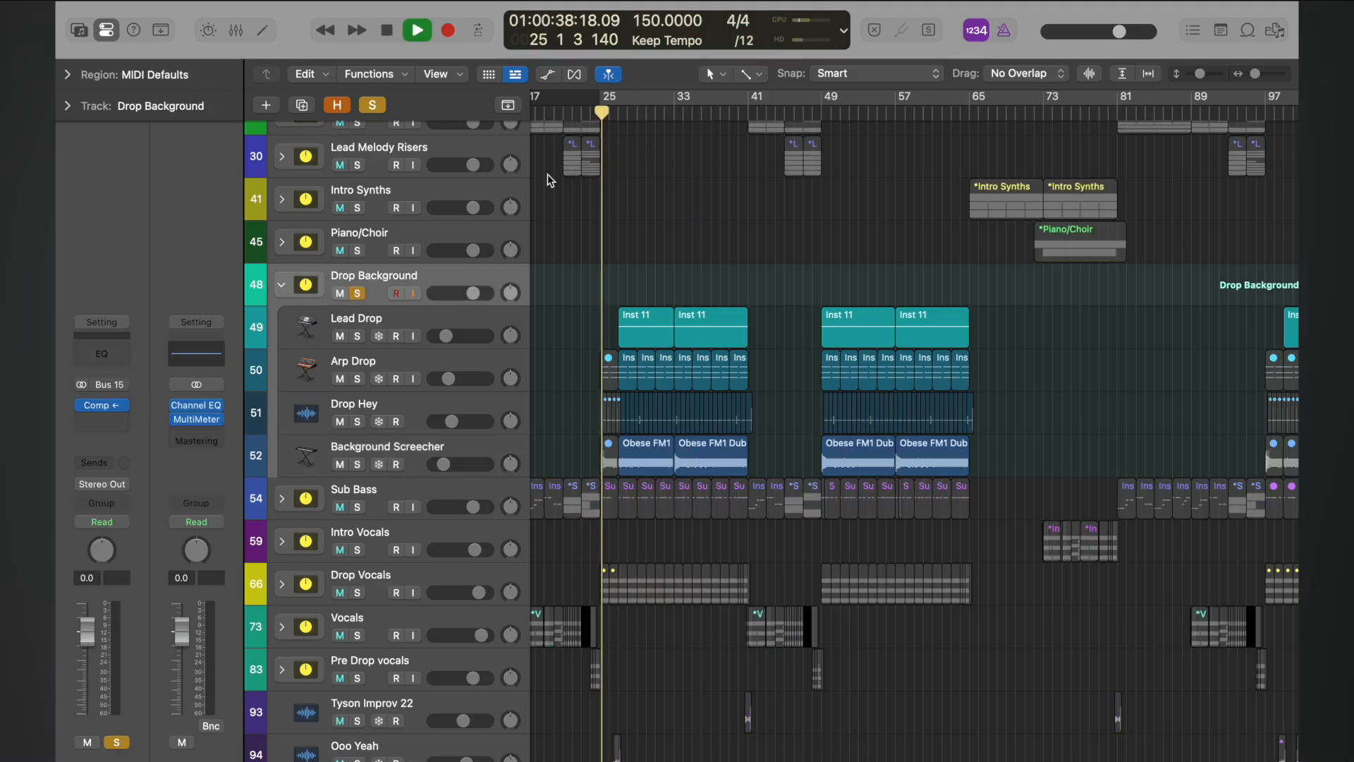
key("space")
- Insert a stereo Bitcrusher ahead of the Compressor on the Drop Background channel and move its window clear of the stack's tracks
mouse_move(103, 412)
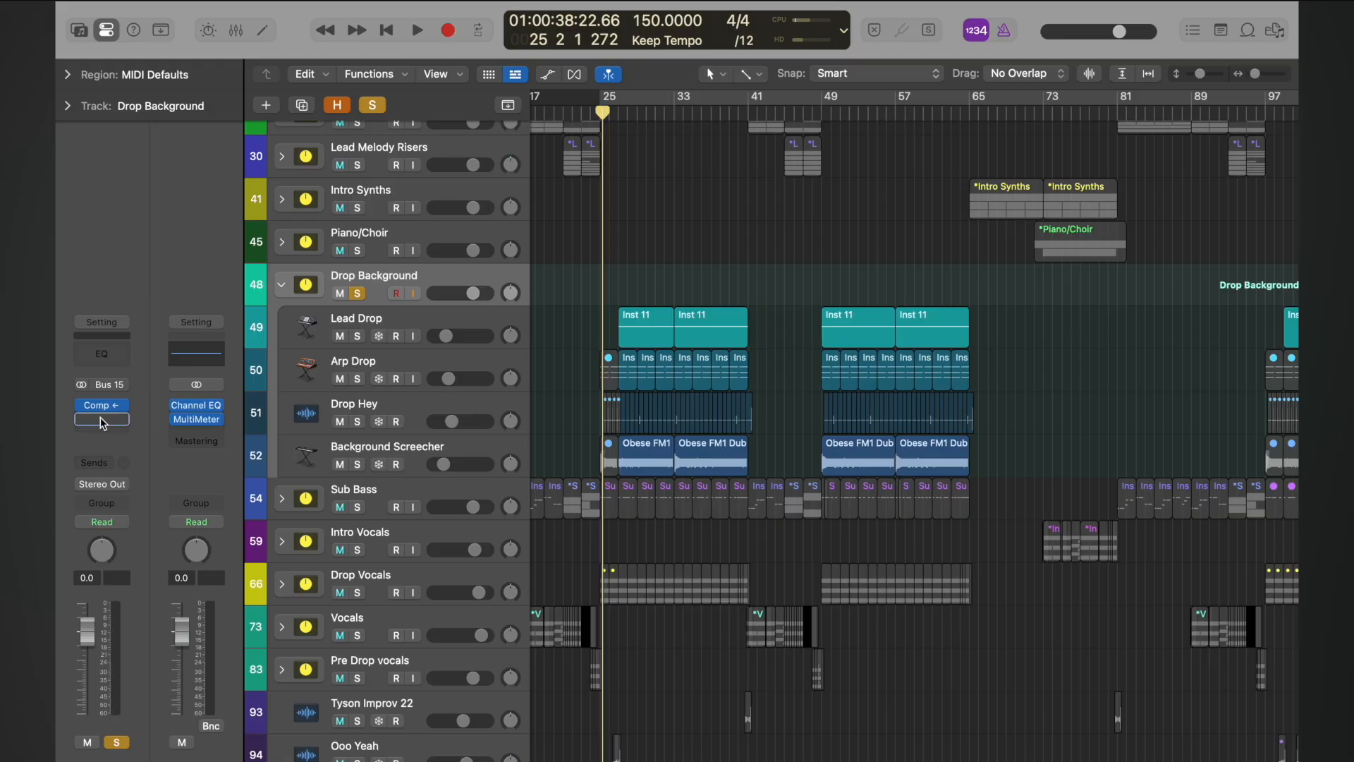
left_click(117, 405)
mouse_move(172, 404)
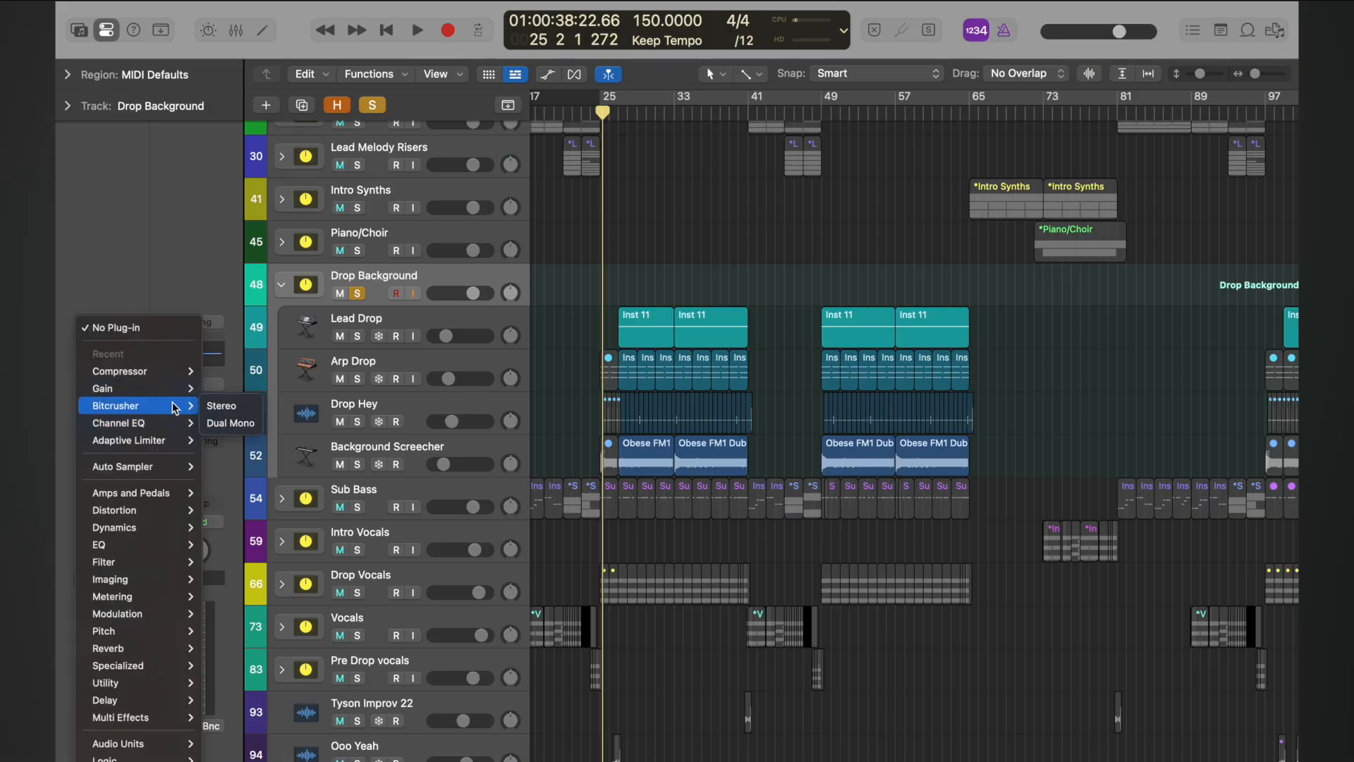
left_click(230, 409)
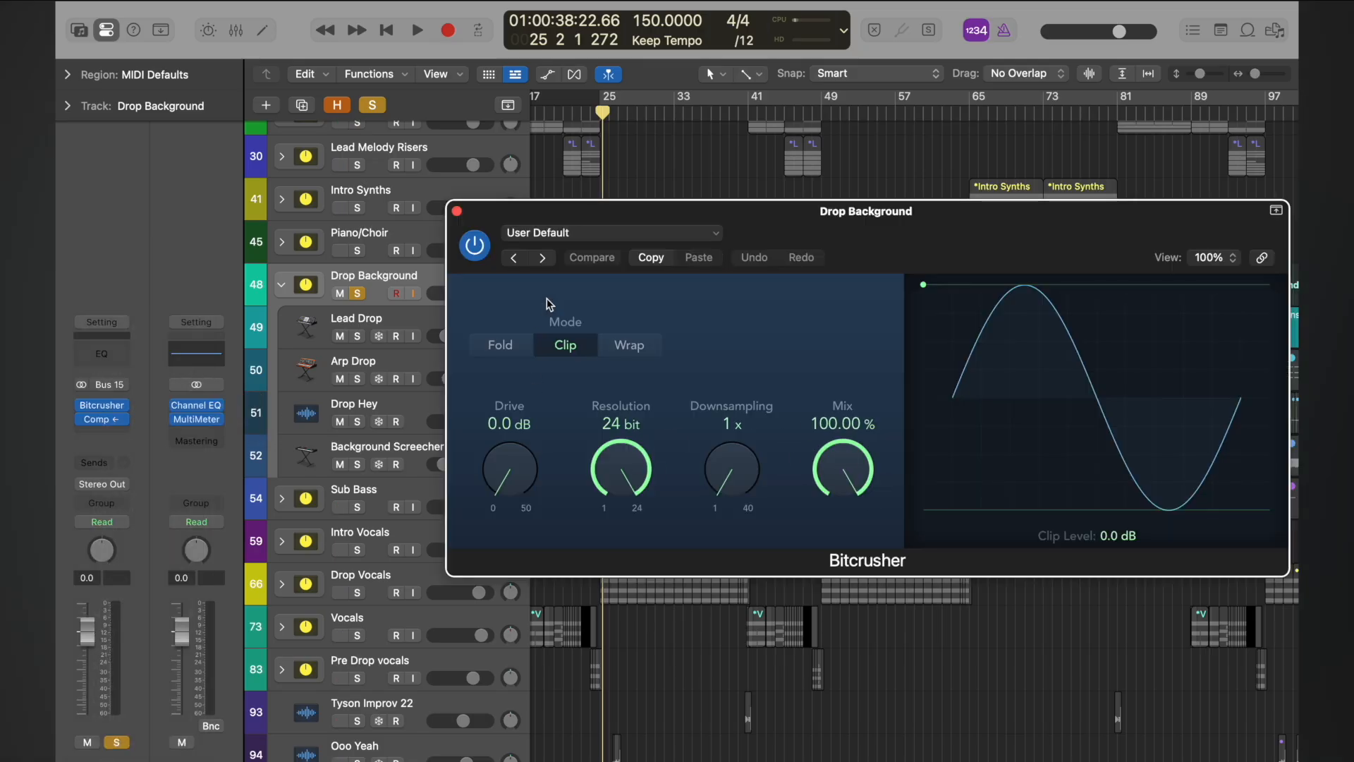
left_click_drag(576, 210, 609, 466)
- Compare the Drop Background's peak level in playback with the Drop Hey track active and temporarily muted
key("space")
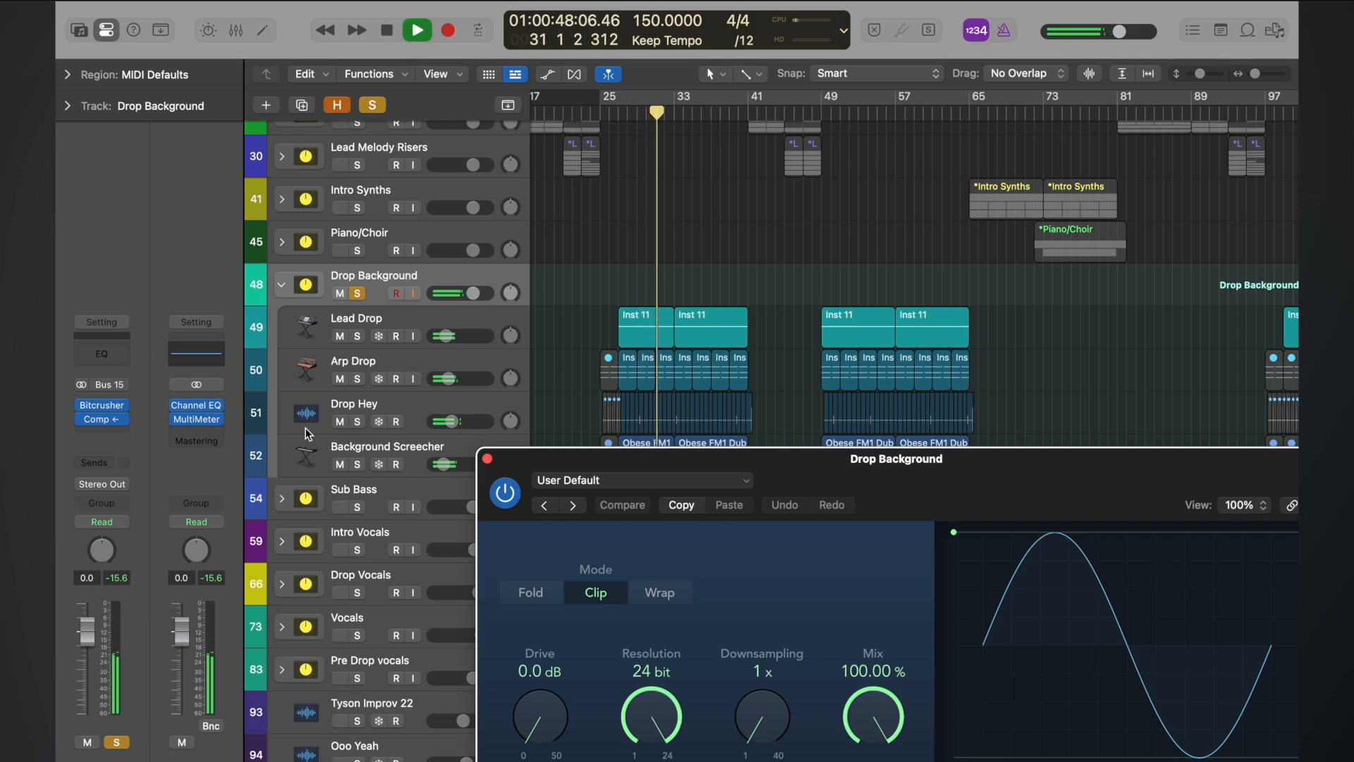
key("space")
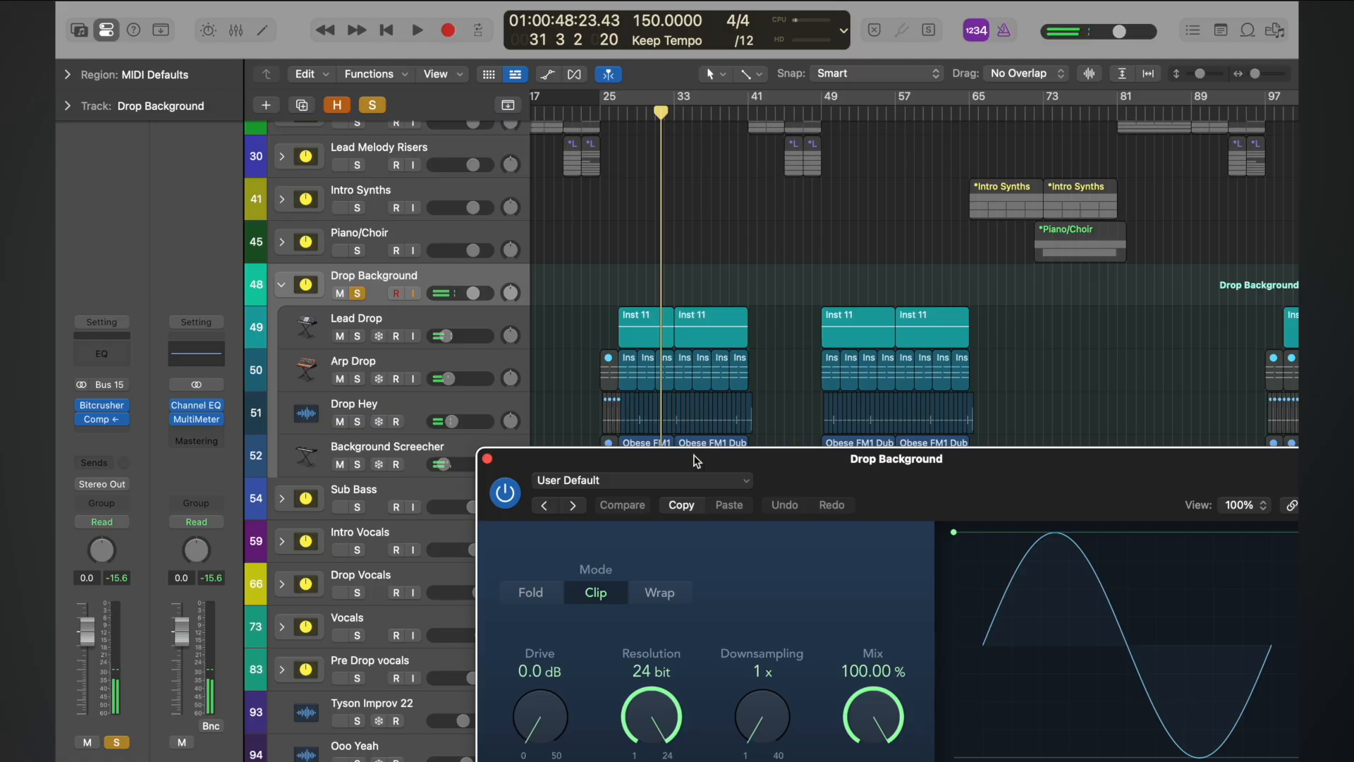
left_click(339, 422)
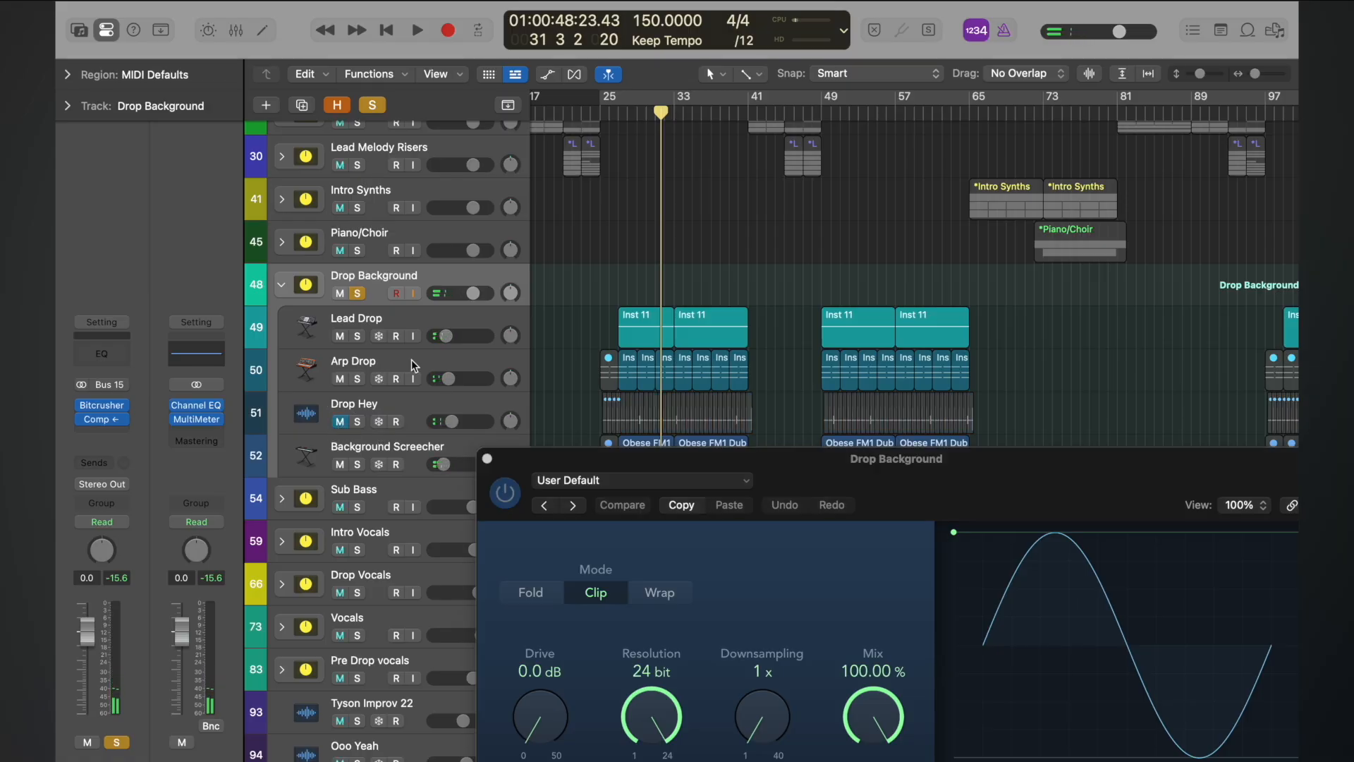
left_click(620, 113)
key("space")
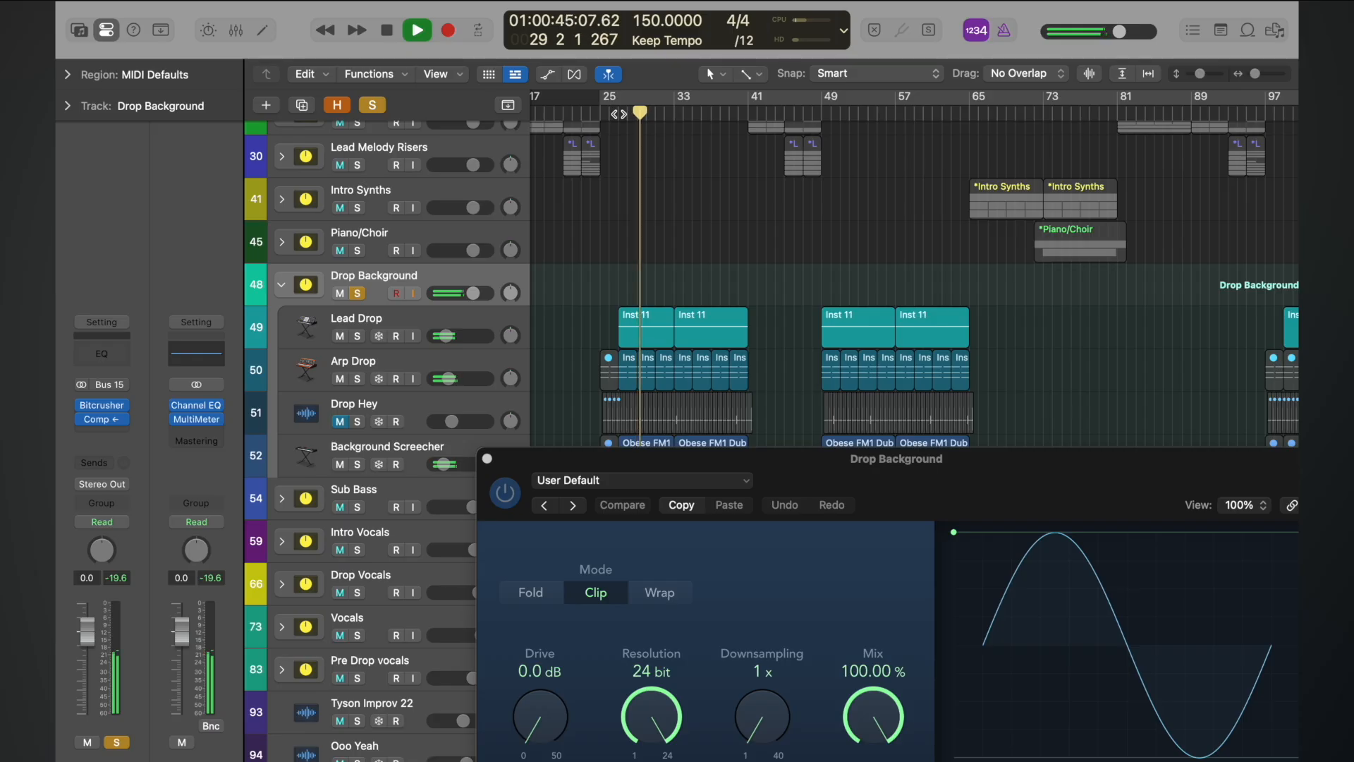
key("space")
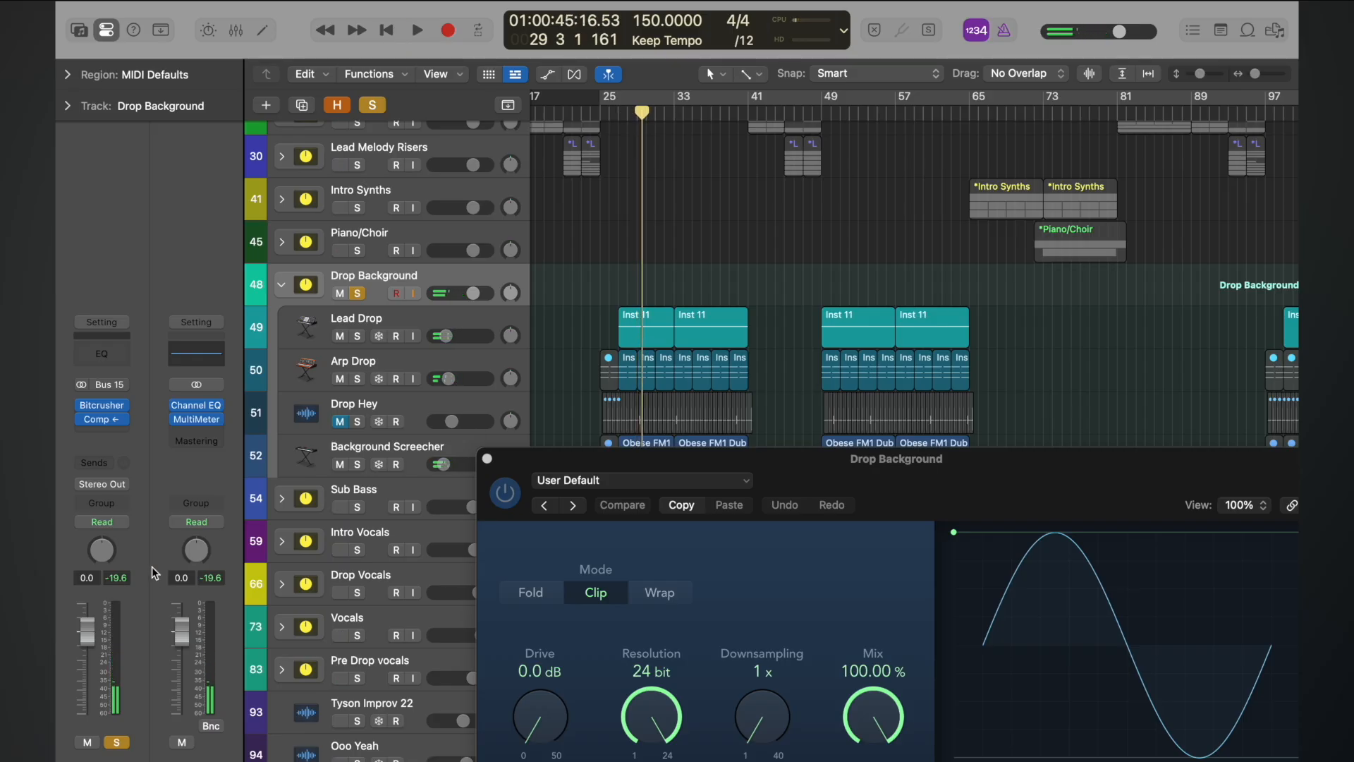
left_click(340, 422)
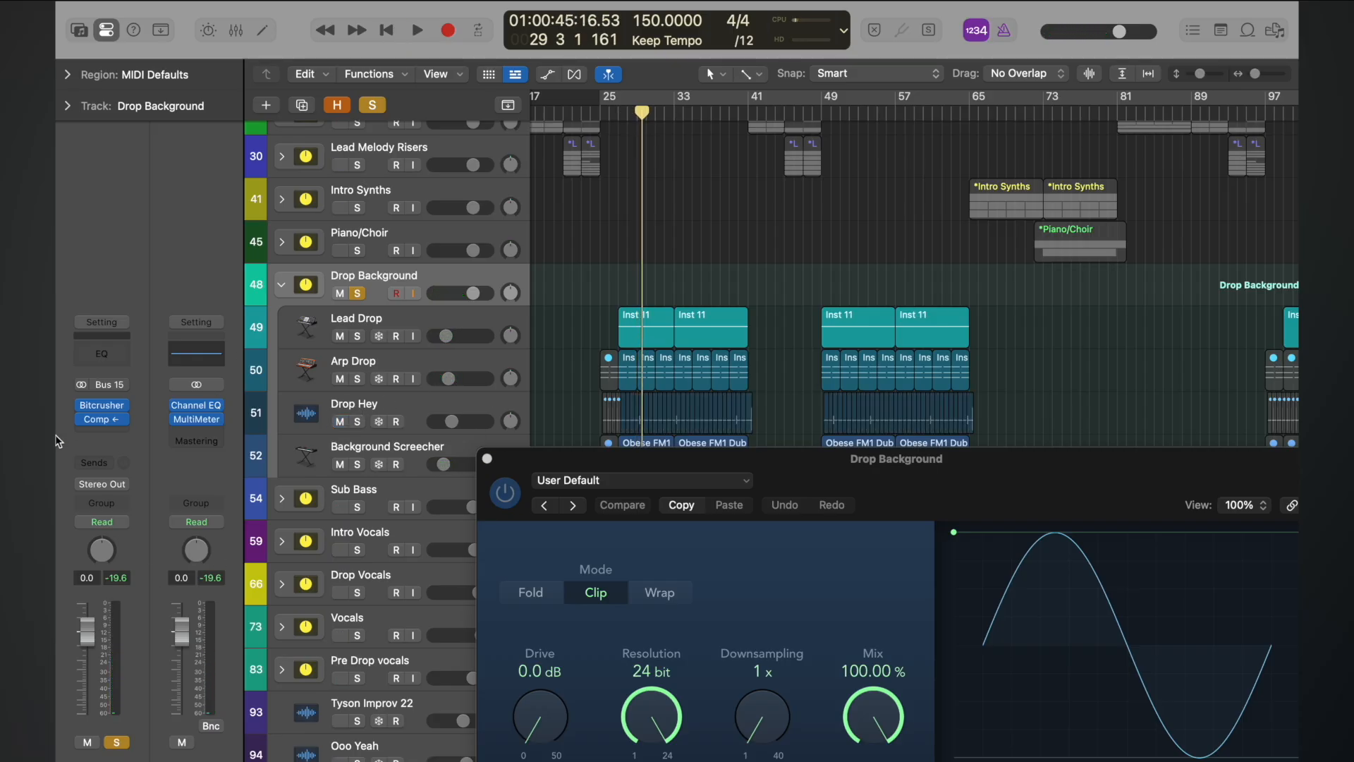
- Move the Drop Hey track out of the Drop Background stack, placing it below Background Screecher
left_click(415, 404)
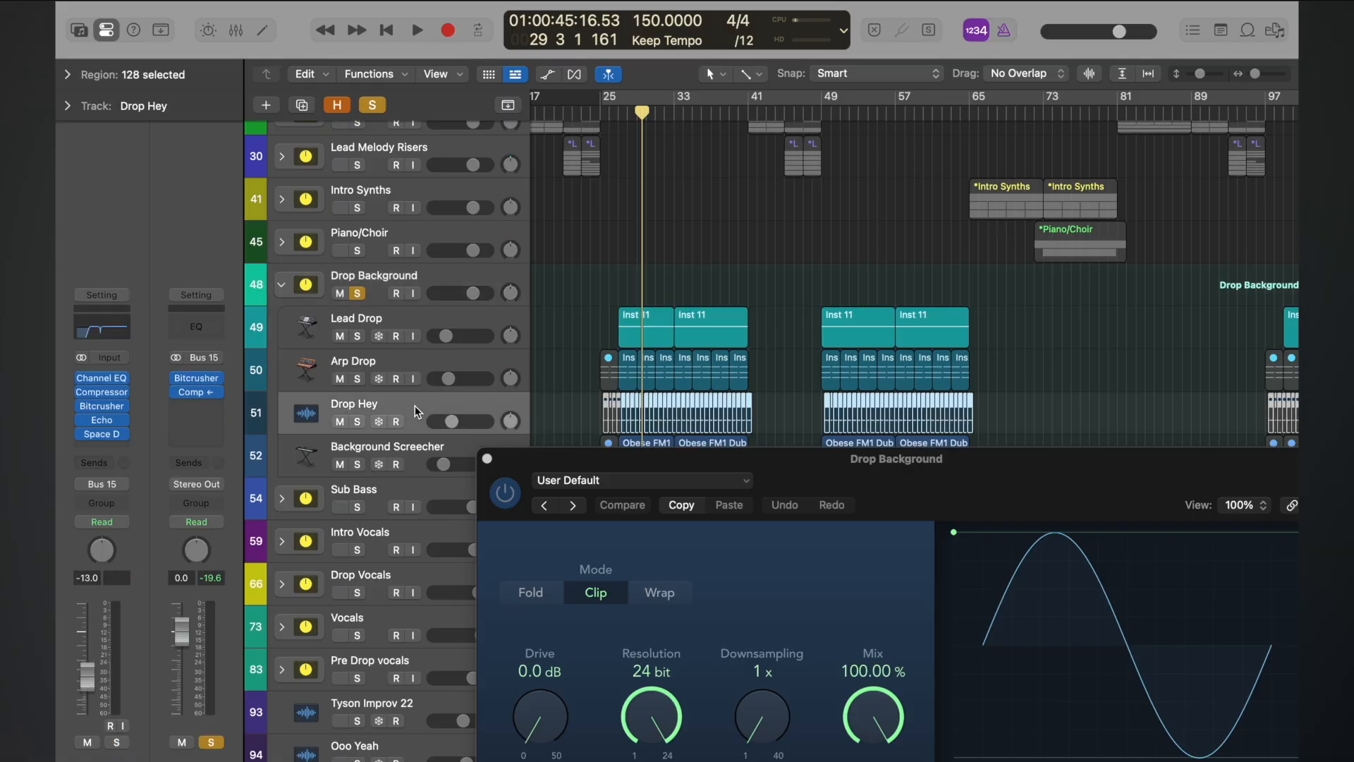
left_click(408, 274)
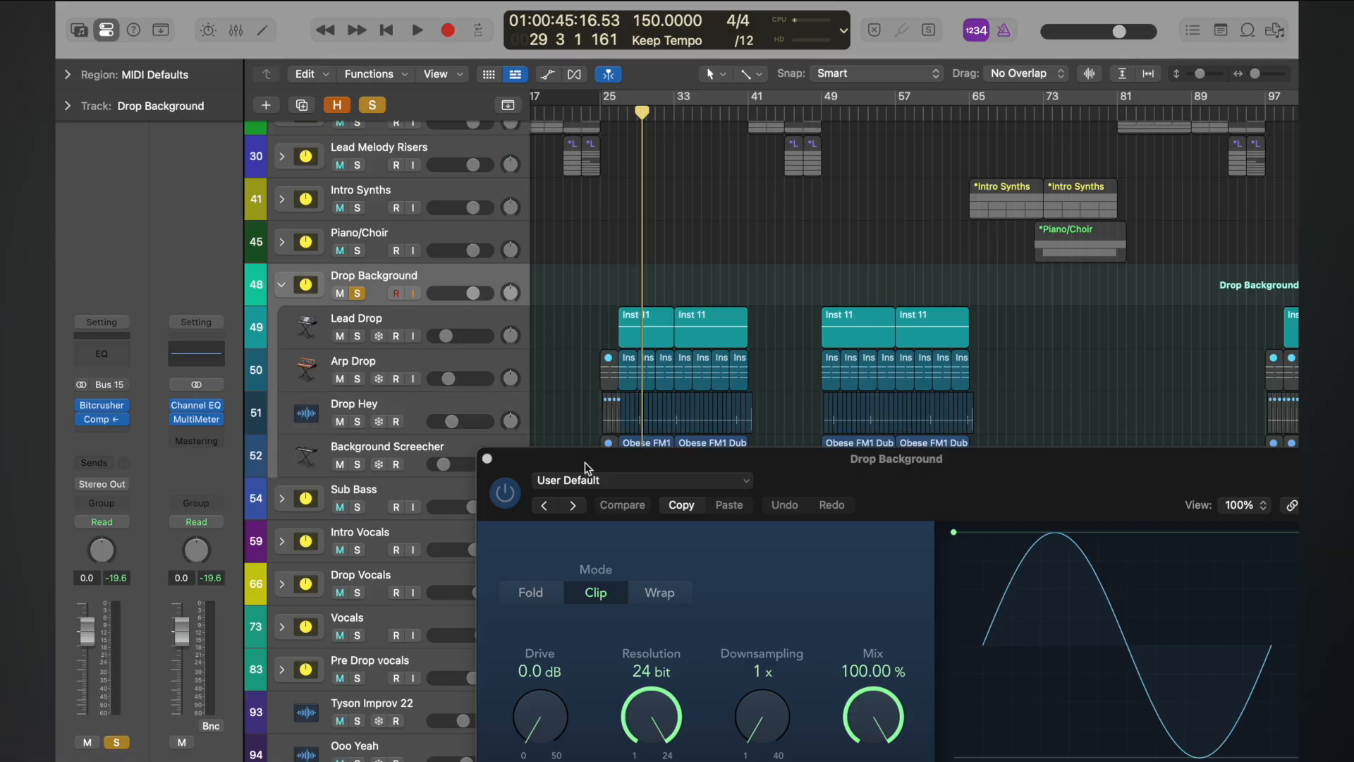
left_click_drag(570, 460, 980, 299)
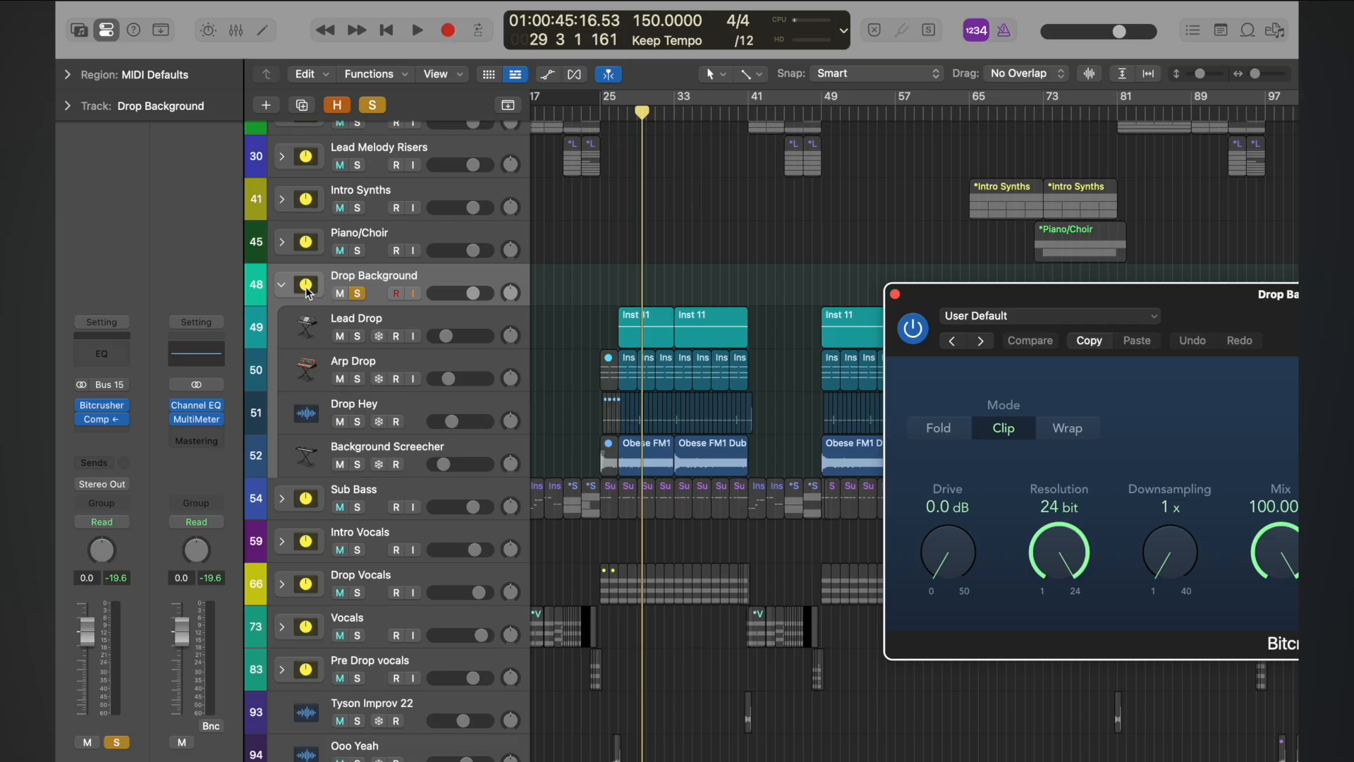
left_click(281, 285)
left_click(281, 284)
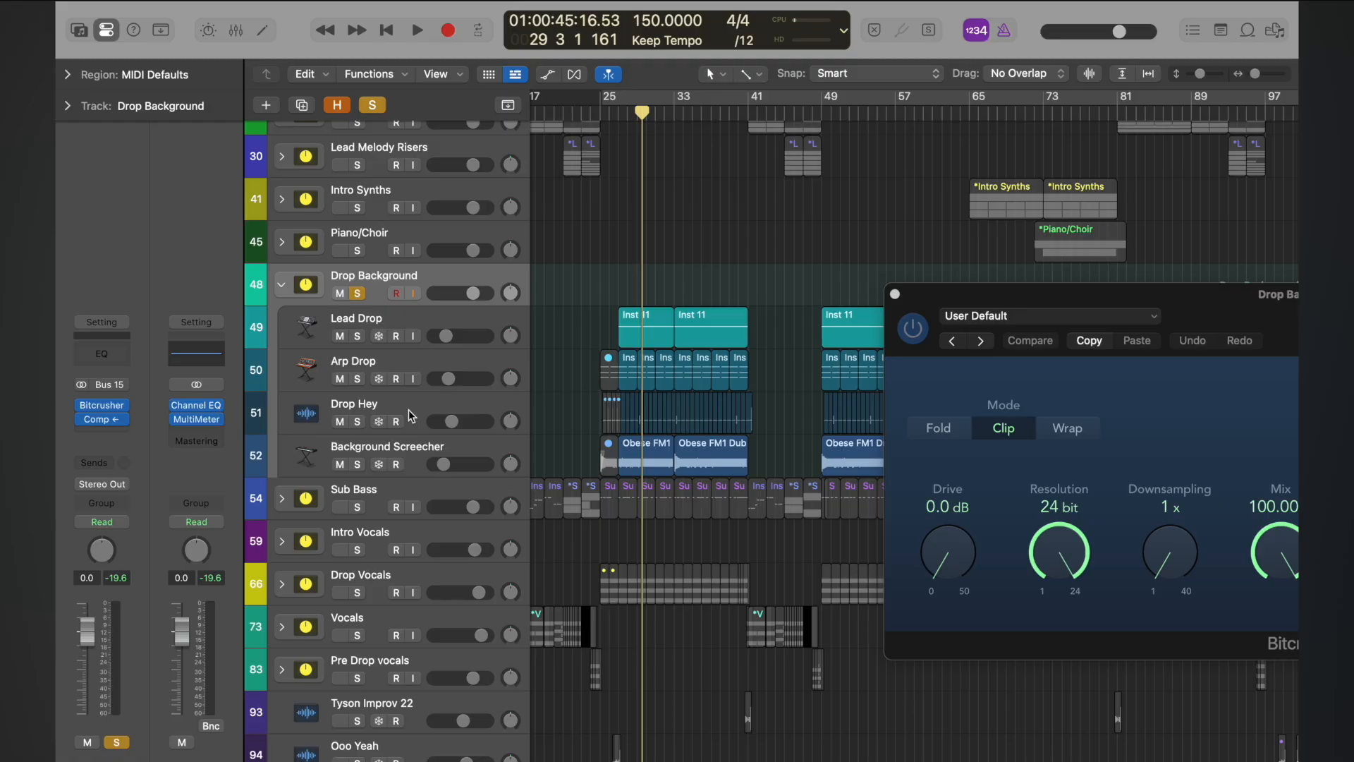
left_click_drag(414, 416, 442, 467)
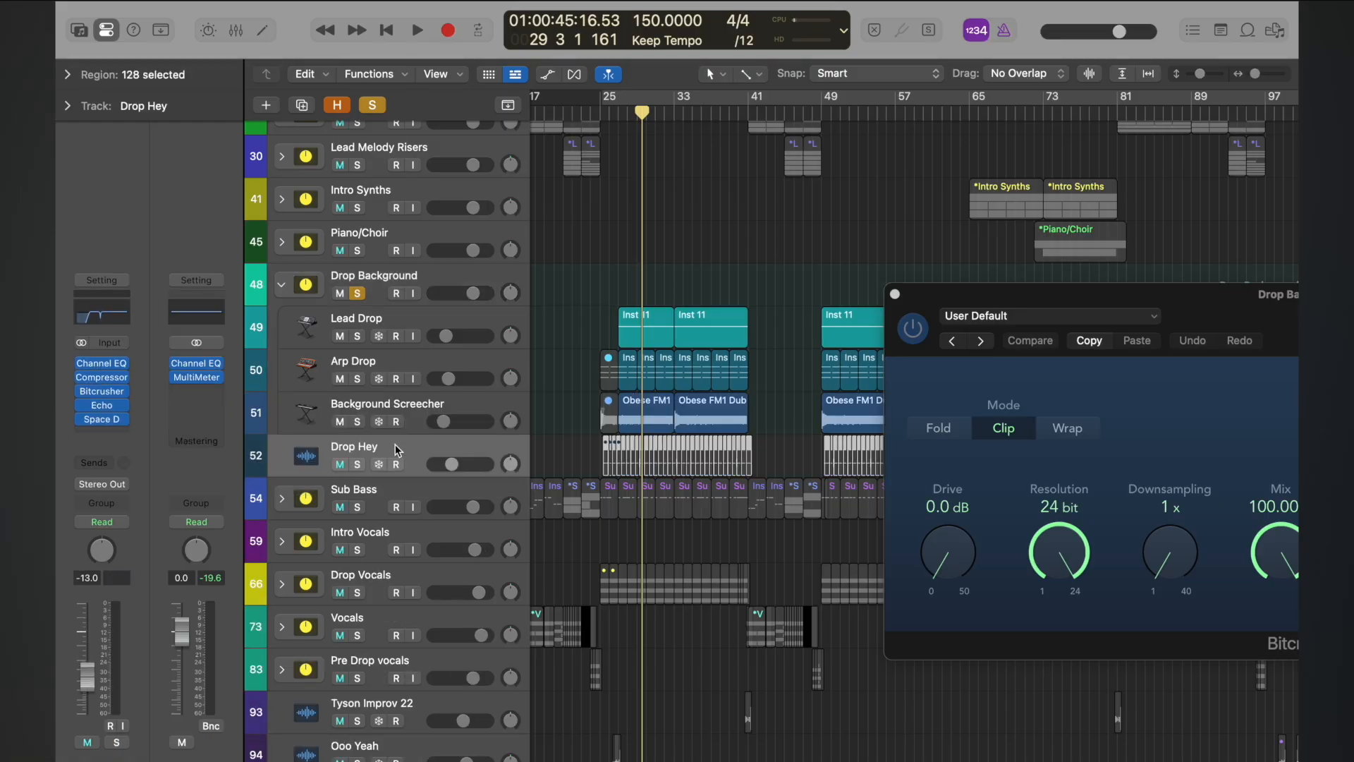
- Check the Drop Hey track's Compressor settings and look inside the Drop Vocals stack
left_click(102, 379)
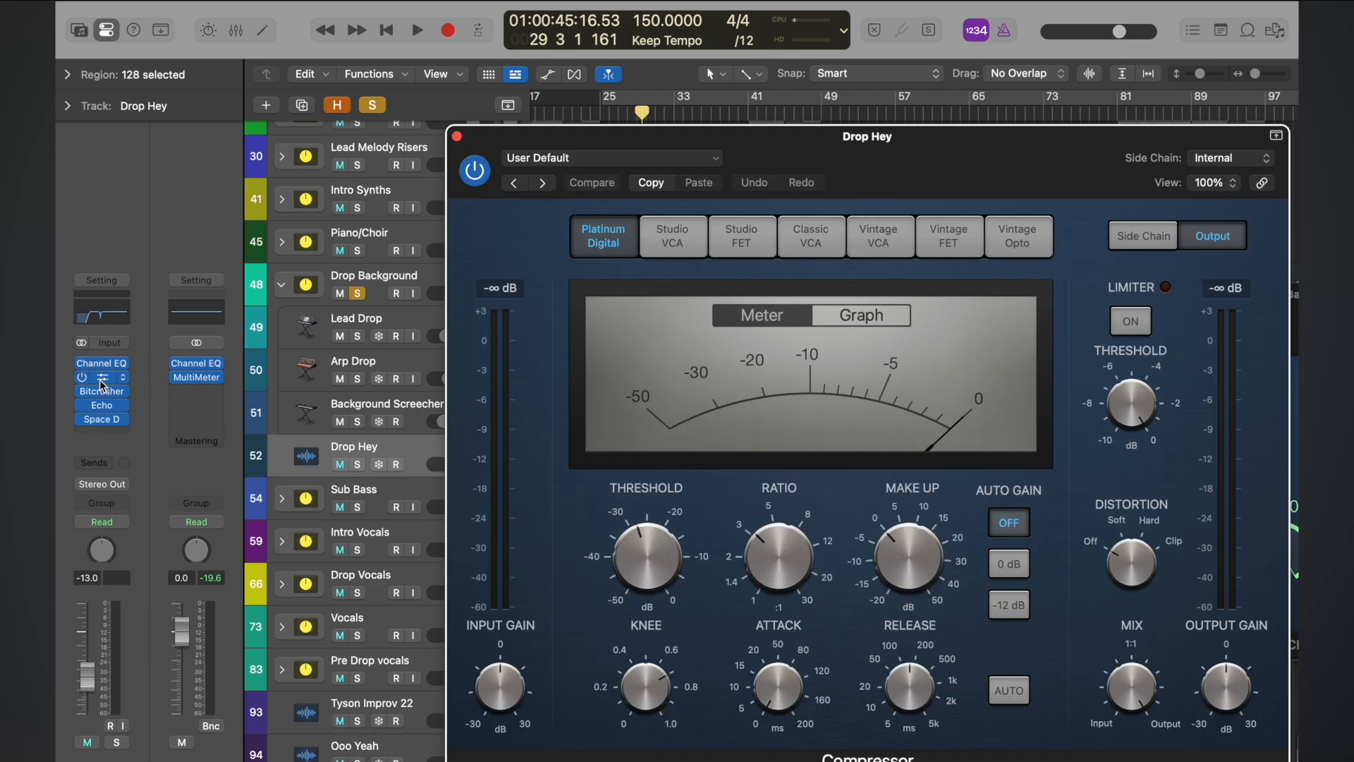
left_click(457, 136)
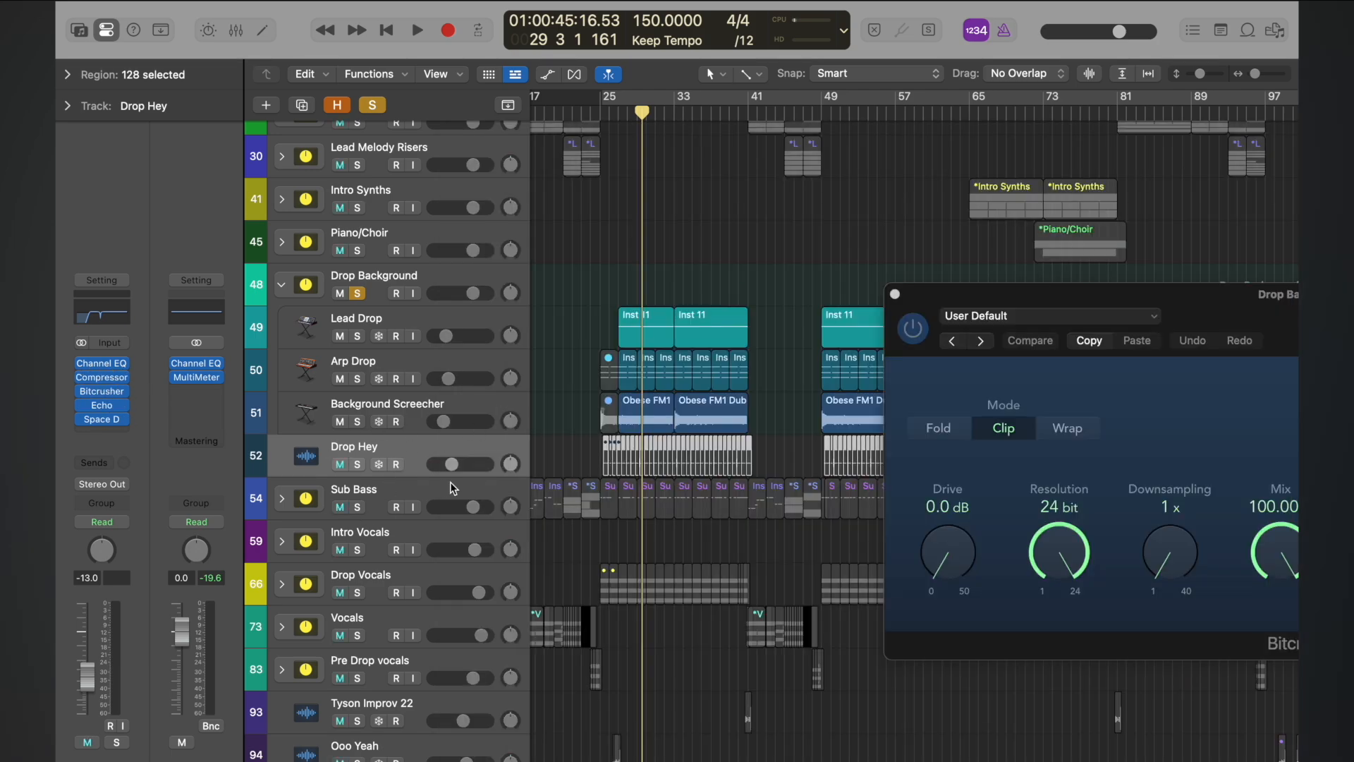
scroll(450, 481, "down", 5)
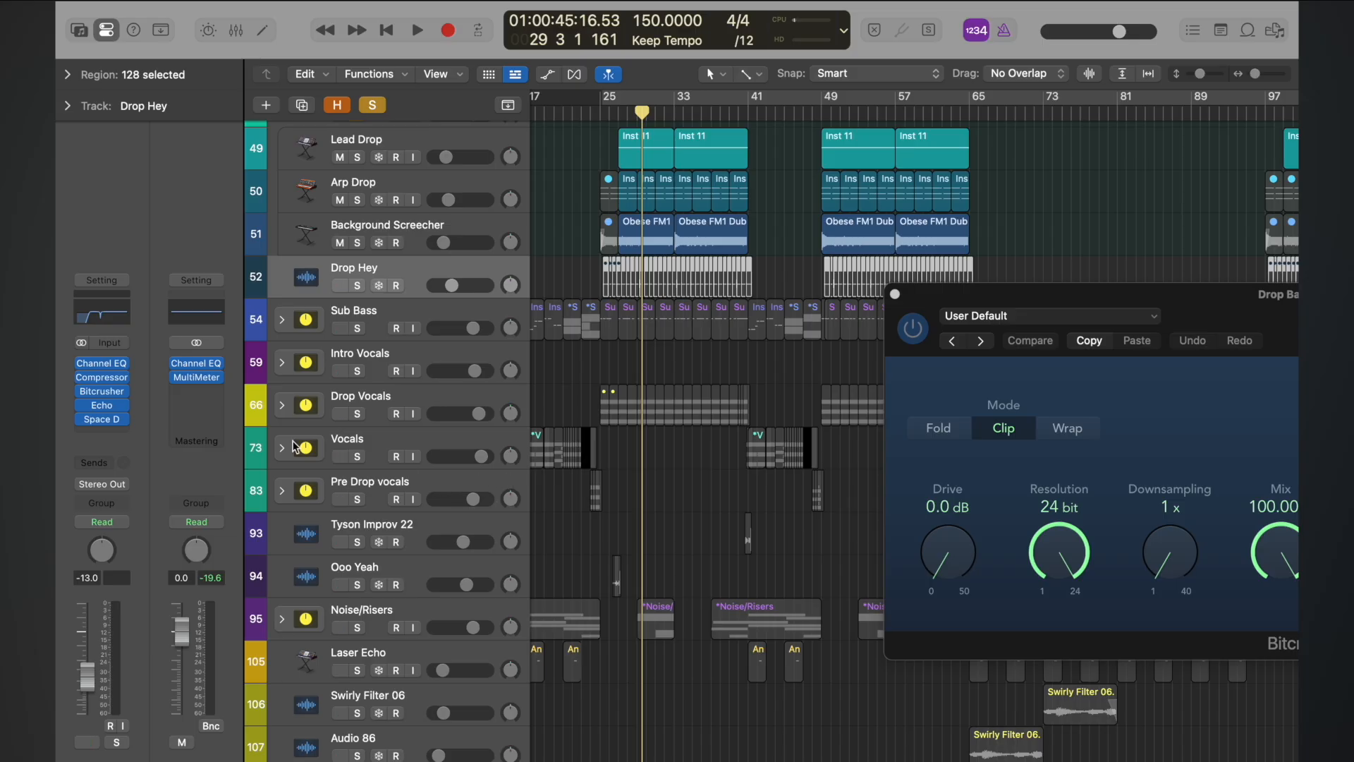
left_click(282, 405)
left_click(283, 406)
scroll(408, 385, "up", 5)
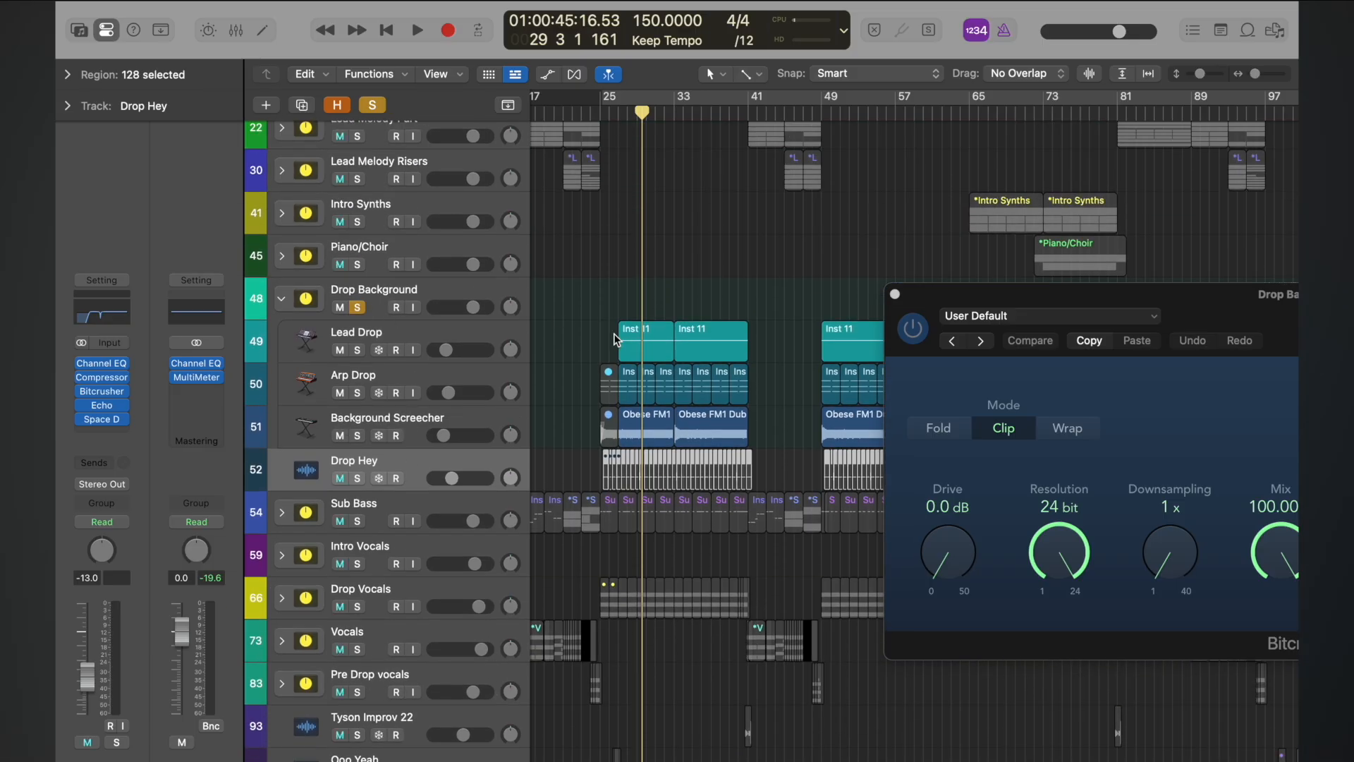
- Play the Drop Background stack without Drop Hey from about bar 27, with its channel selected and the Bitcrusher window fully reachable
key("space")
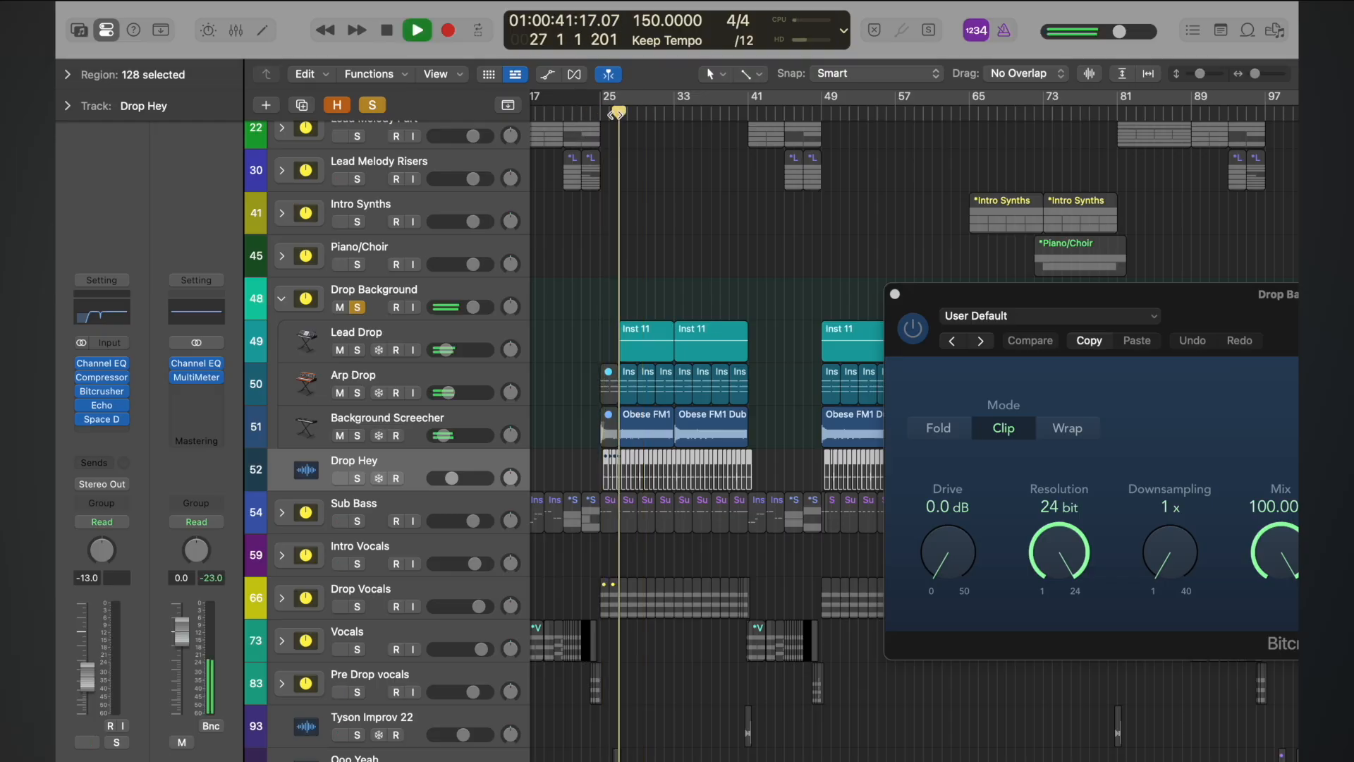
left_click_drag(984, 298, 814, 154)
left_click(402, 293)
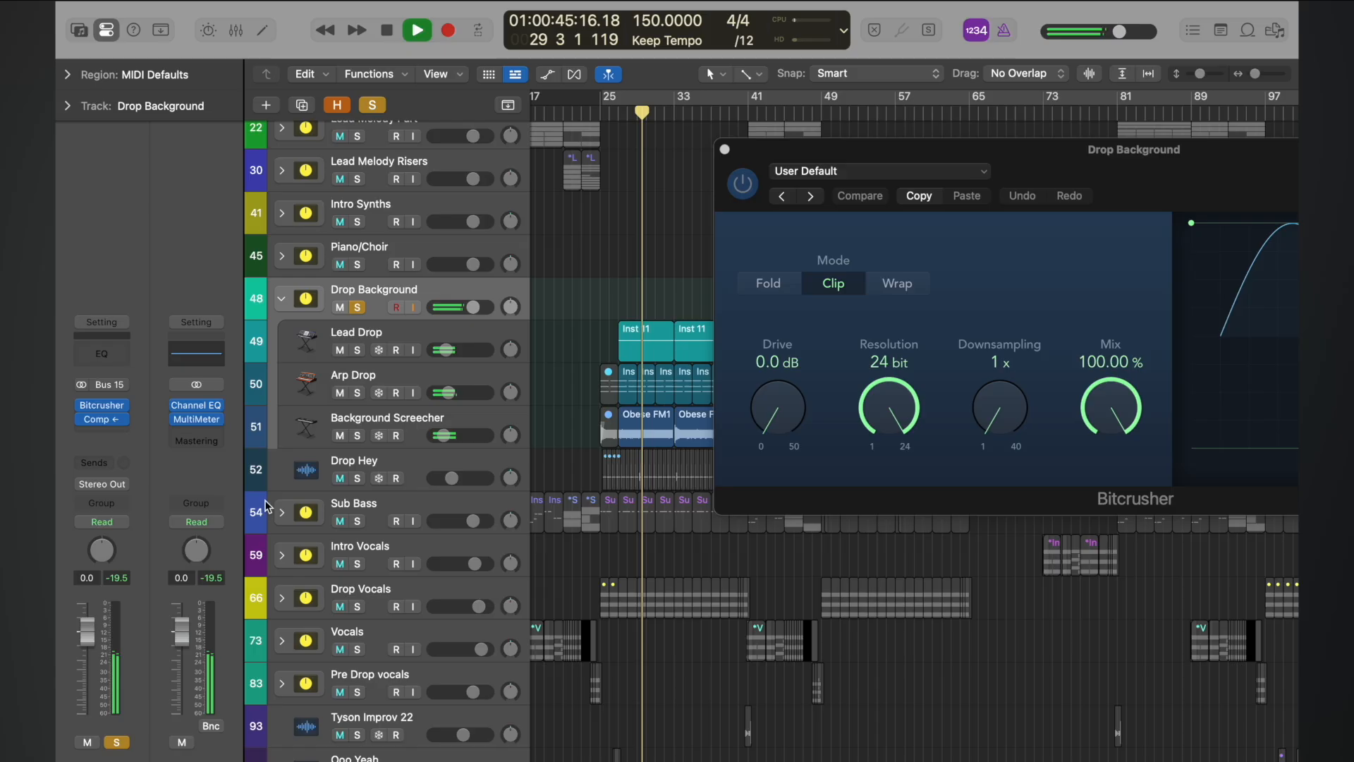
key("space")
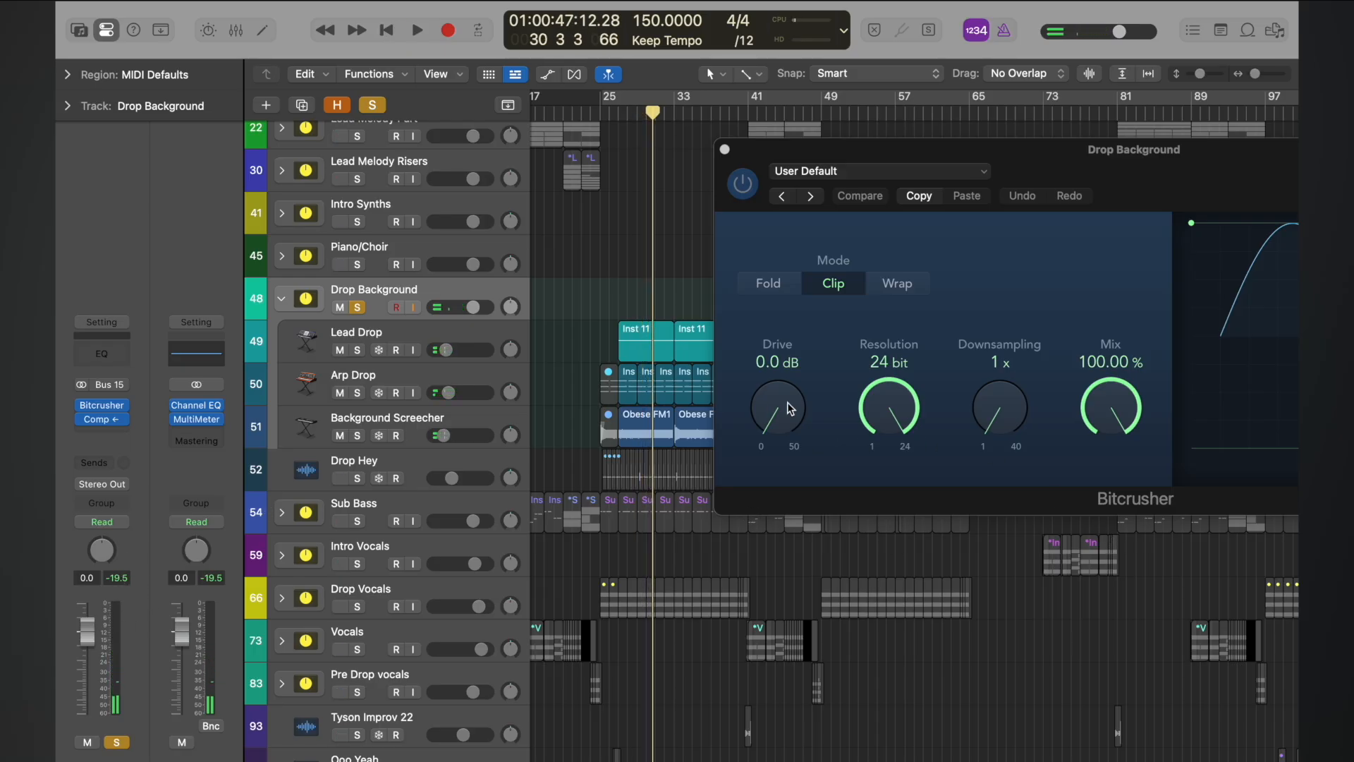
- Set the Drop Background Bitcrusher's clip level to -10 dB and its drive to 10 dB
left_click_drag(805, 143, 374, 153)
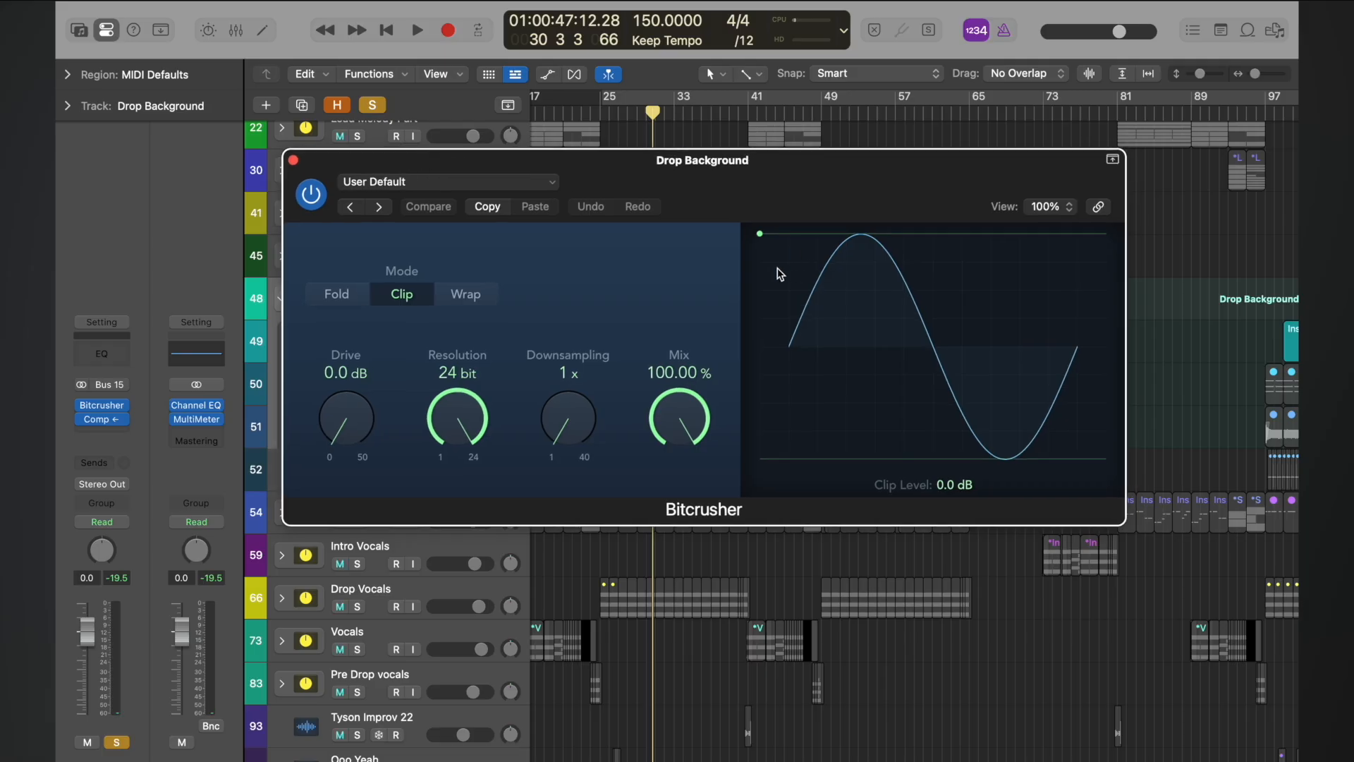
left_click_drag(777, 273, 546, 541)
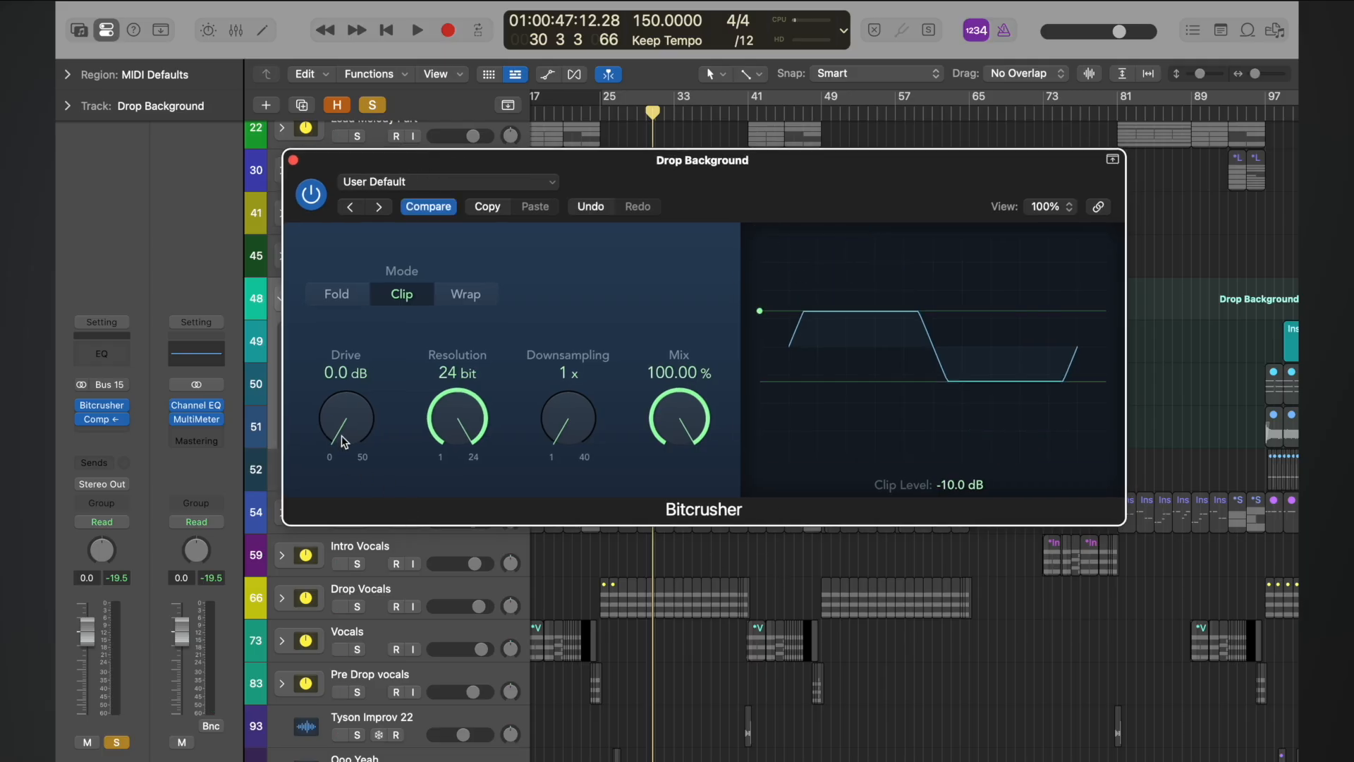
double_click(336, 367)
type("1")
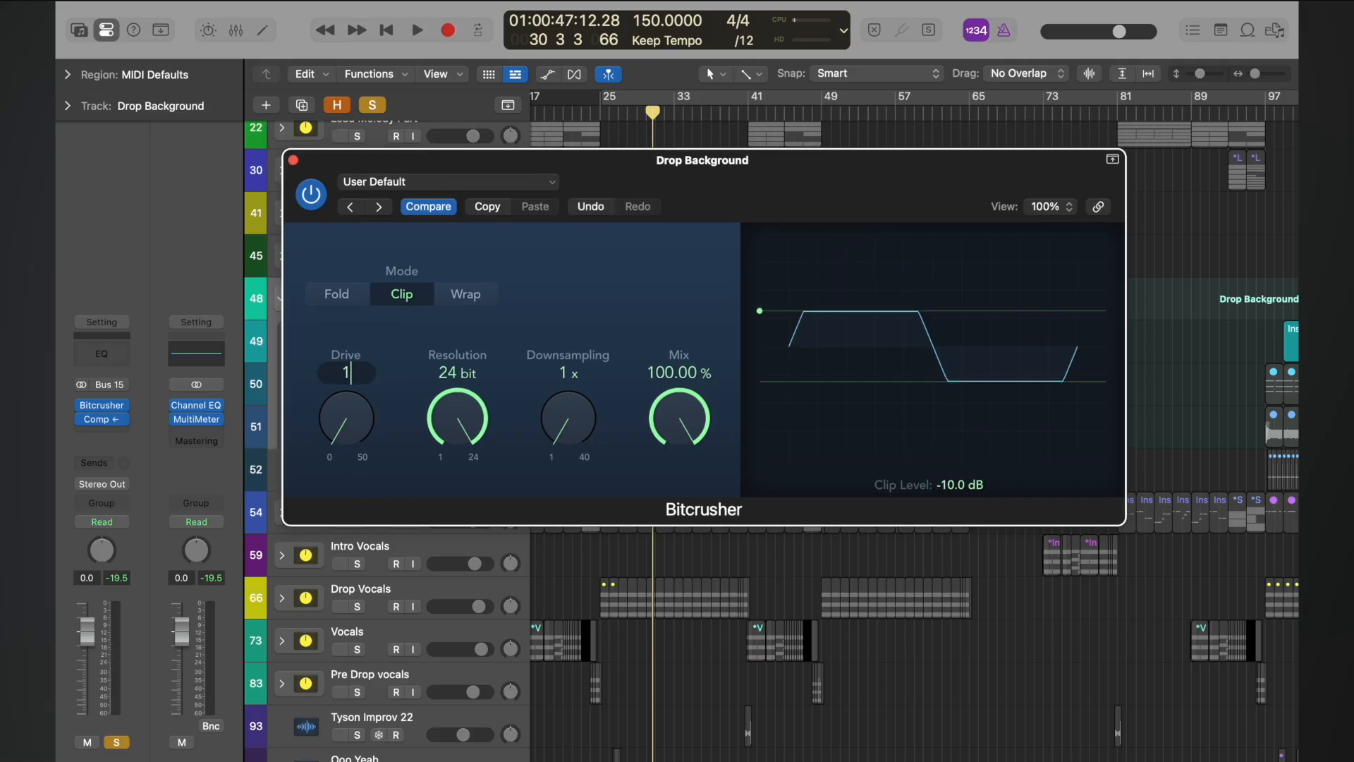
type("0")
key("Return")
left_click_drag(398, 159, 650, 235)
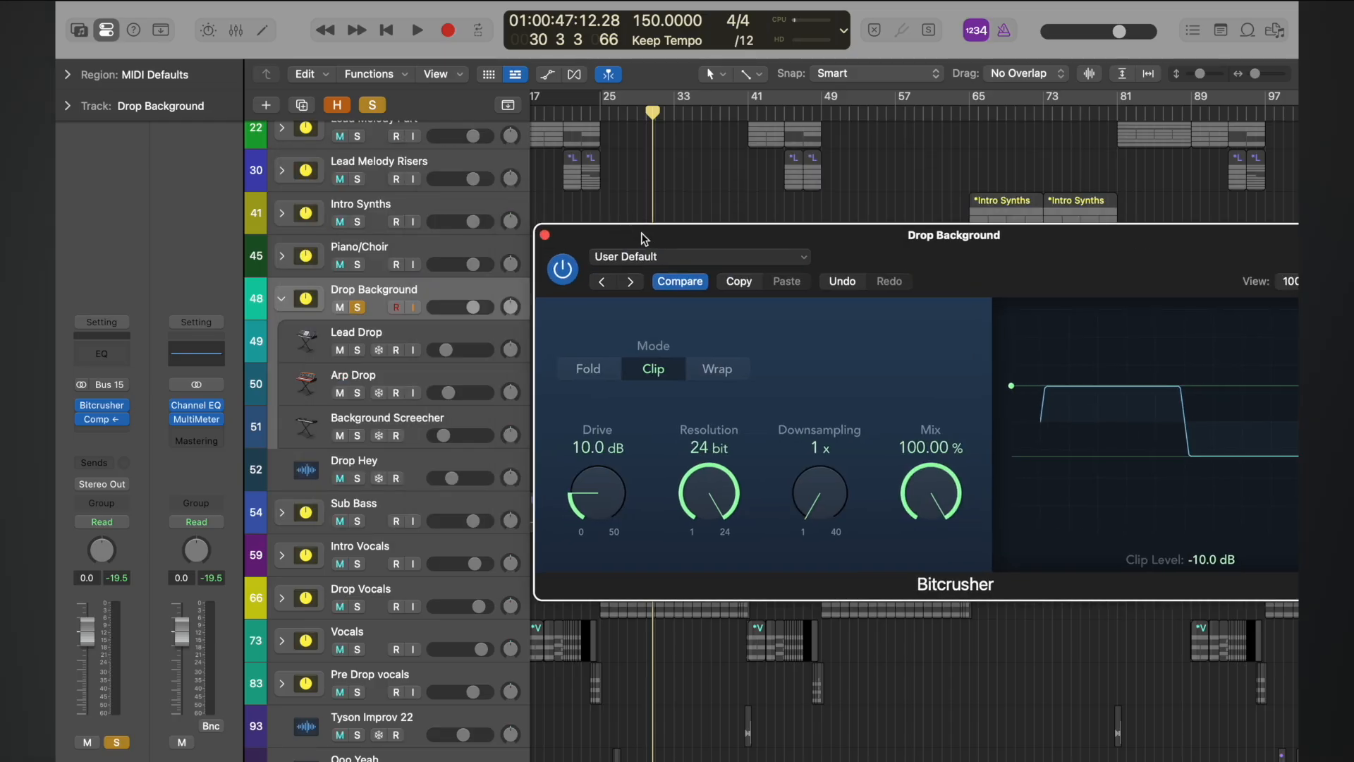
- Insert a Gain plug-in between Bitcrusher and Compressor on the Drop Background stack and set its gain to -22 dB
left_click(107, 419)
mouse_move(137, 490)
left_click(267, 489)
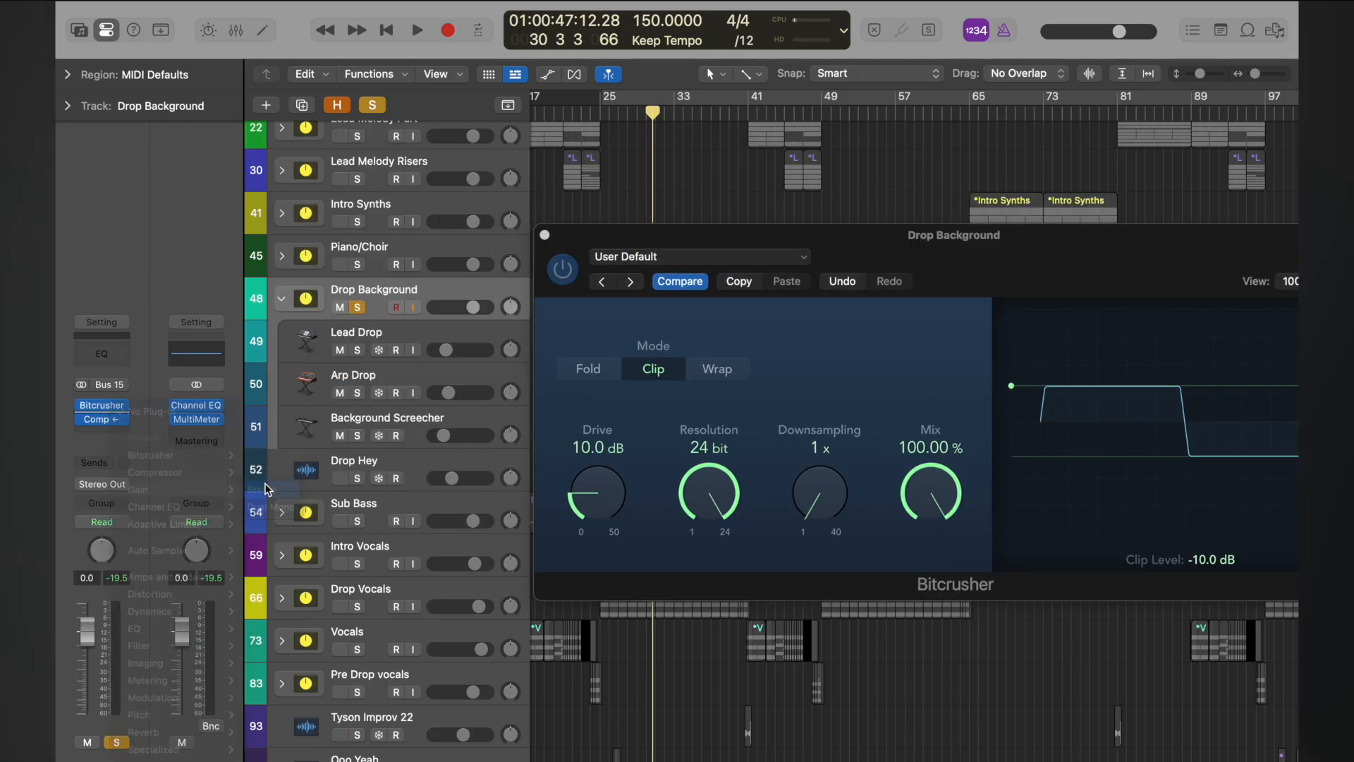
double_click(494, 314)
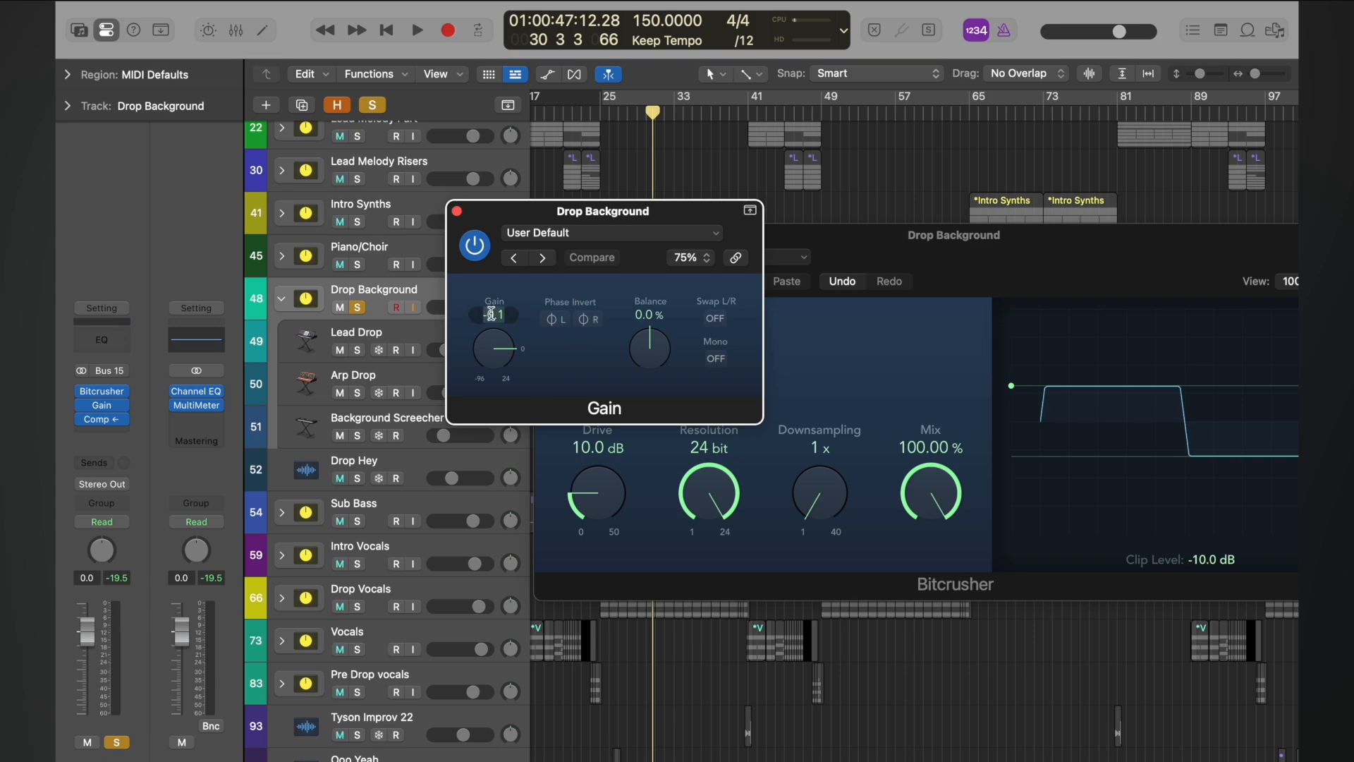
type("-20")
key("BackSpace")
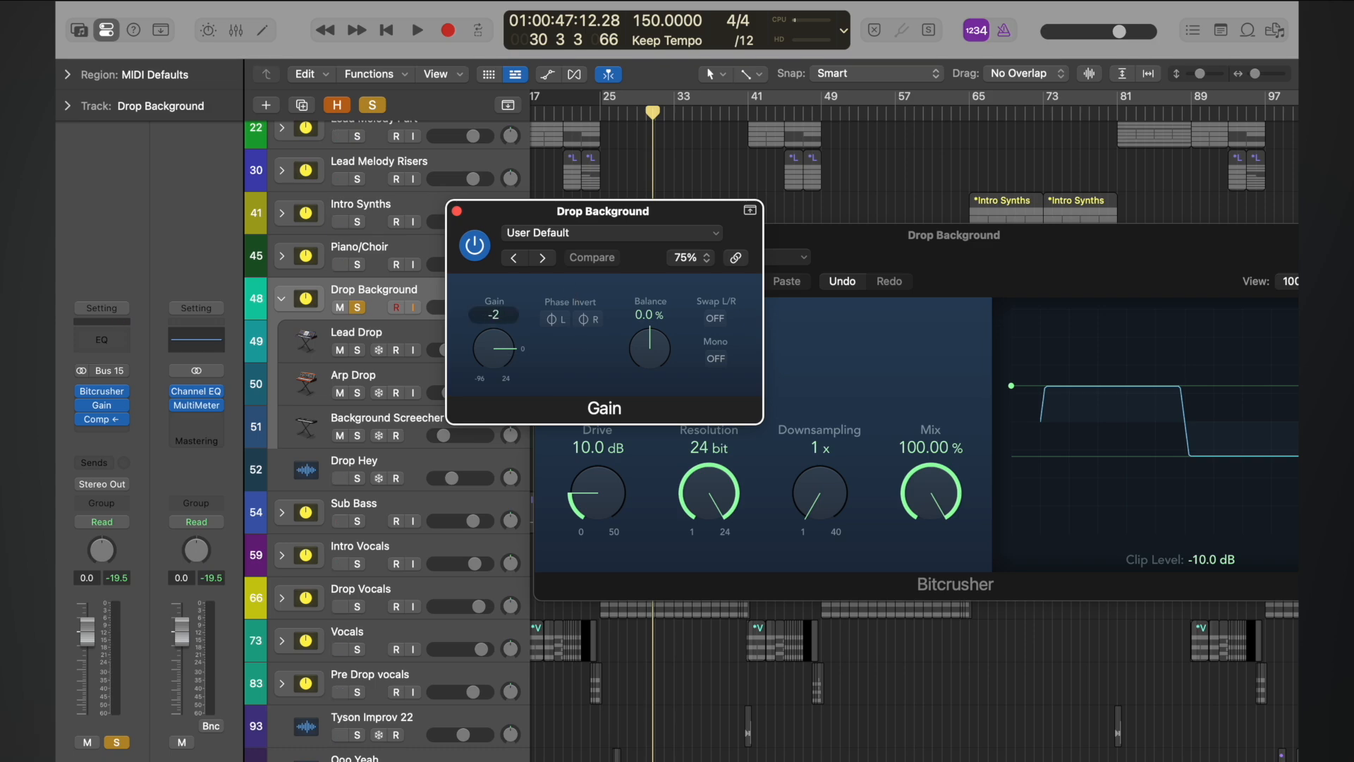
type("22")
key("Return")
left_click(456, 211)
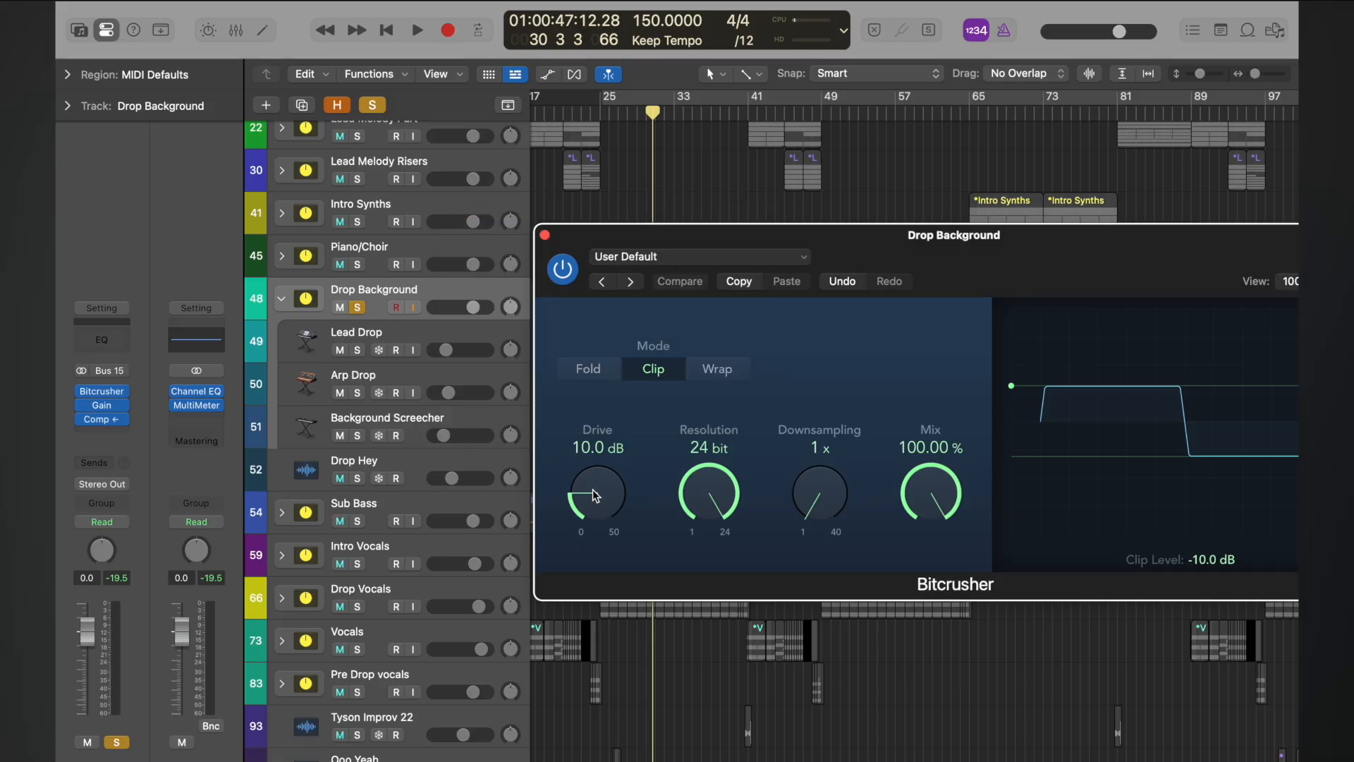
- Set the Bitcrusher drive to 12 dB and arrange the Gain and Bitcrusher windows below the Drop Background tracks
left_click_drag(593, 489, 596, 479)
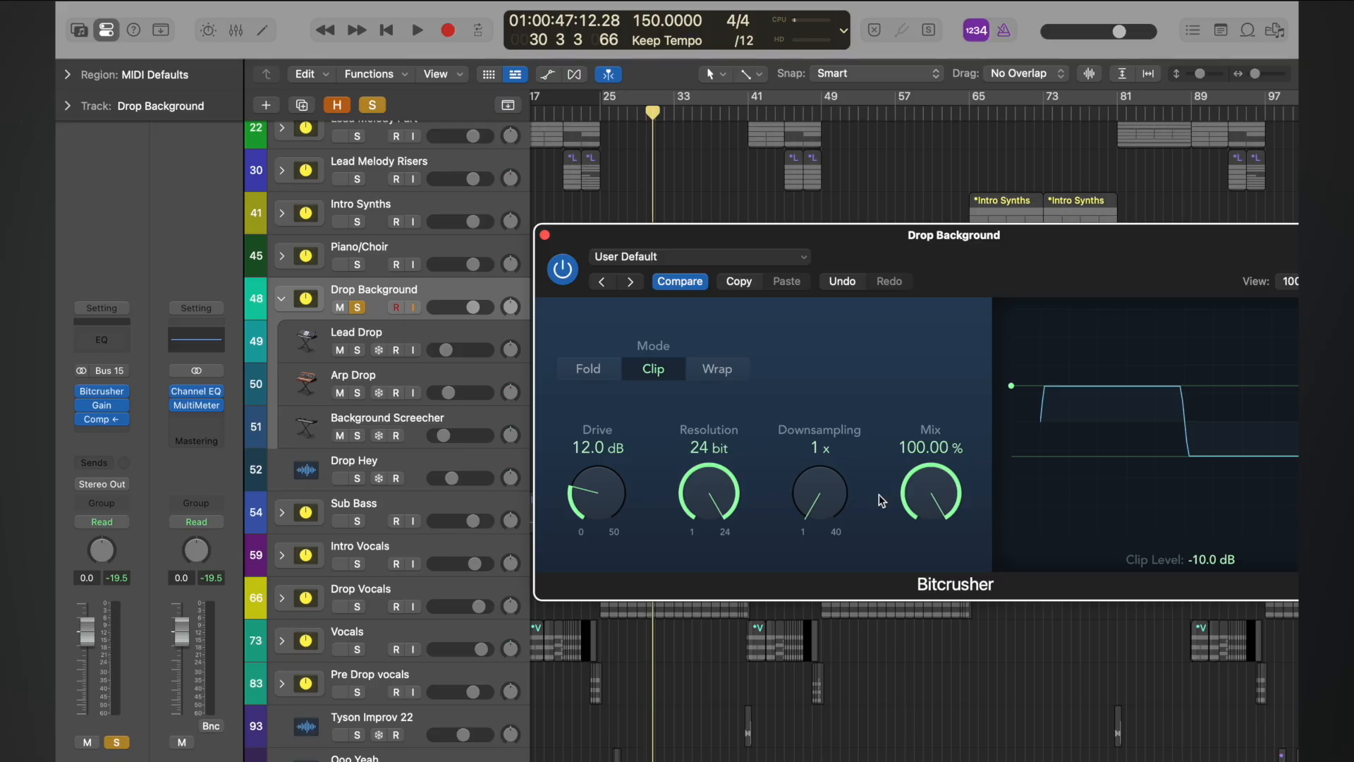
left_click(110, 409)
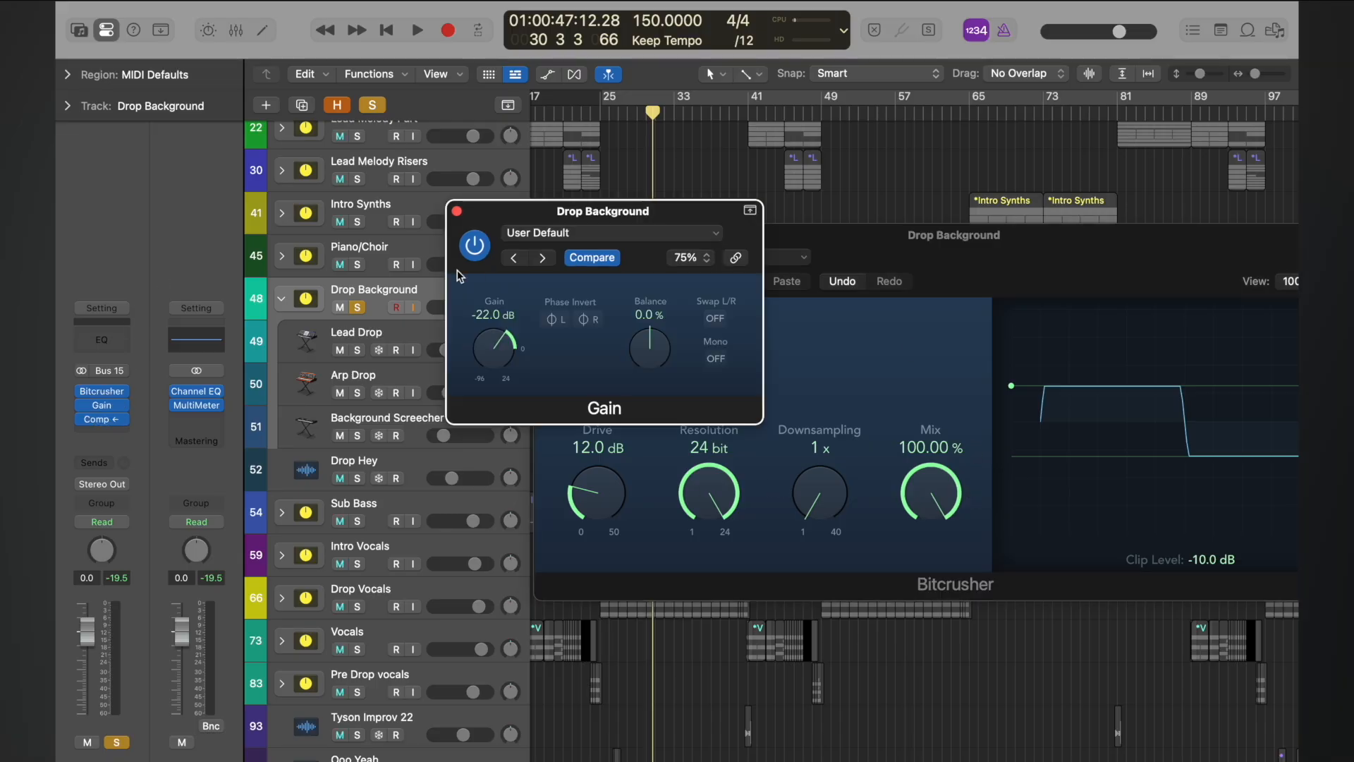
left_click_drag(618, 221, 319, 542)
left_click_drag(748, 235, 724, 483)
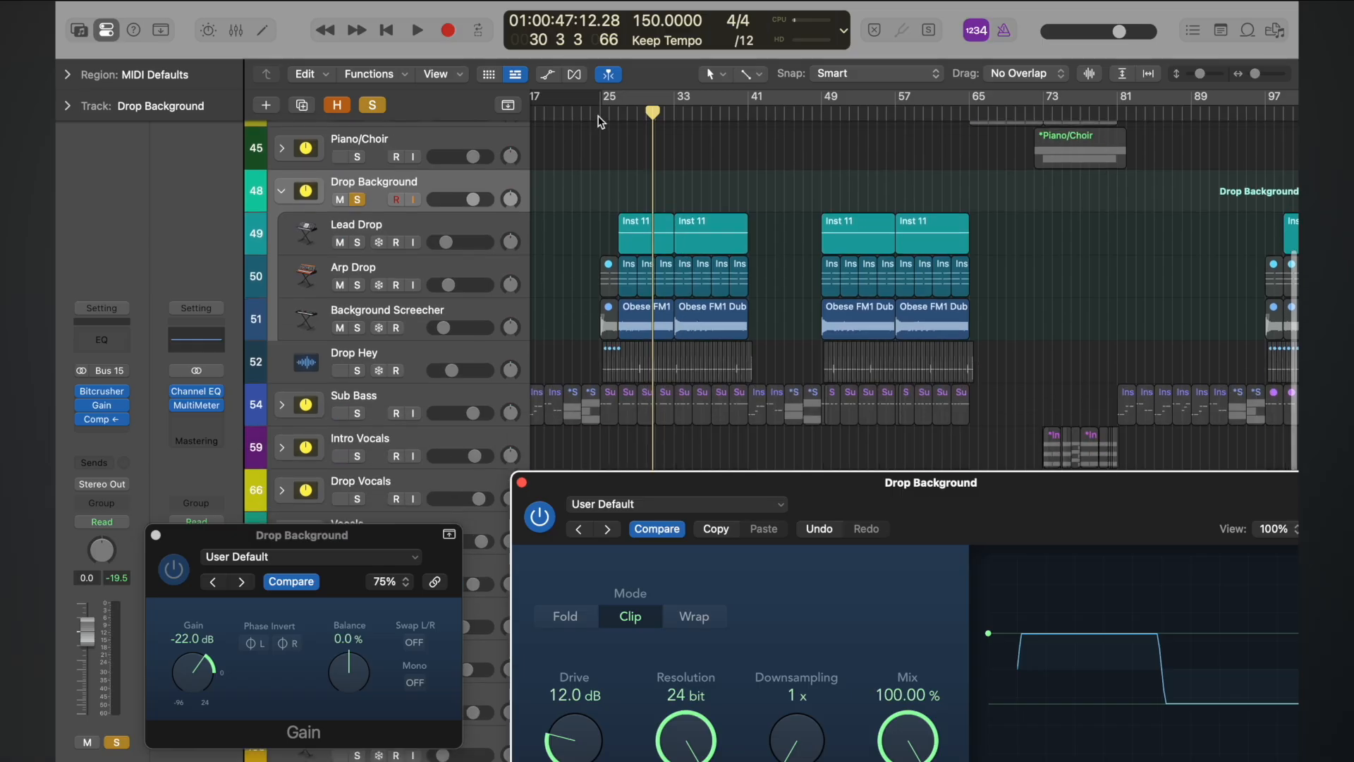
- Play the Drop Background from about bar 25 and compare its peak level with Bitcrusher and Gain active and bypassed
left_click(598, 121)
key("space")
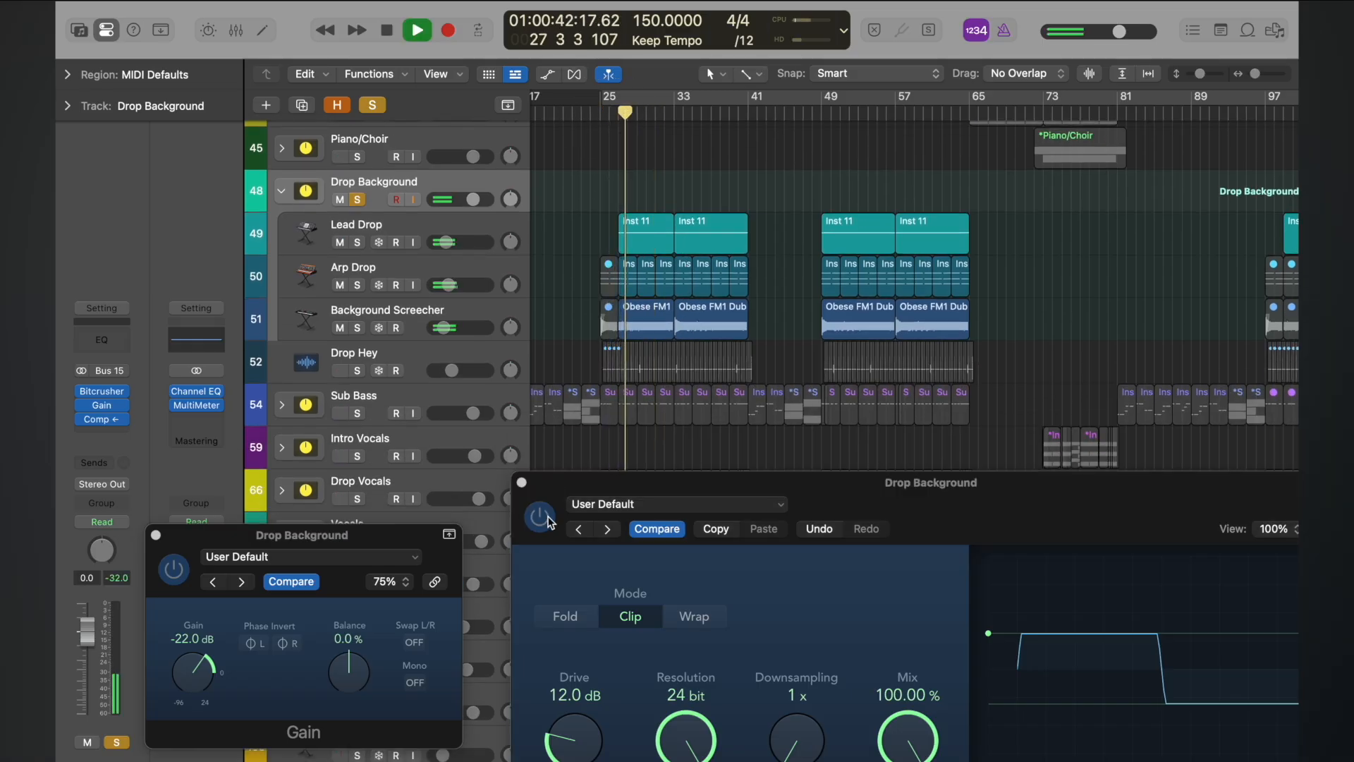
left_click(82, 402)
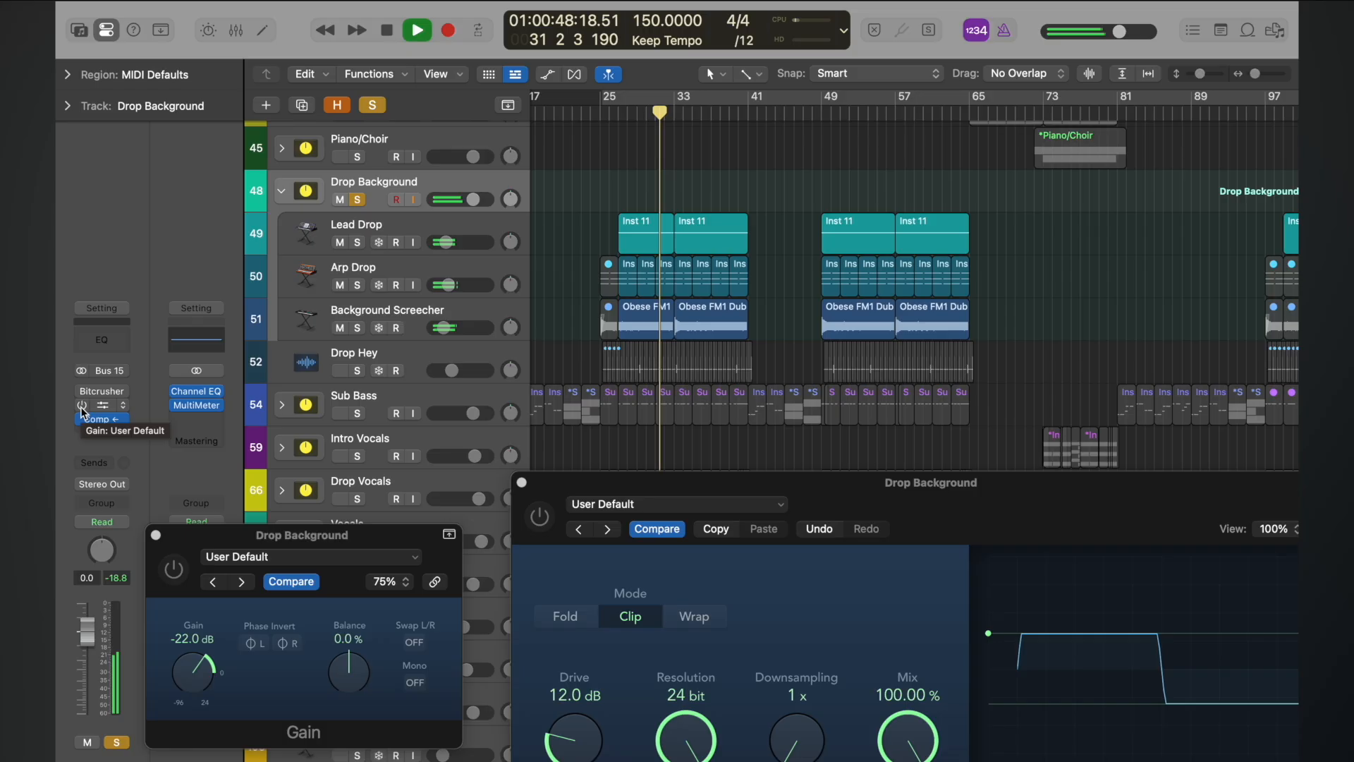
key("space")
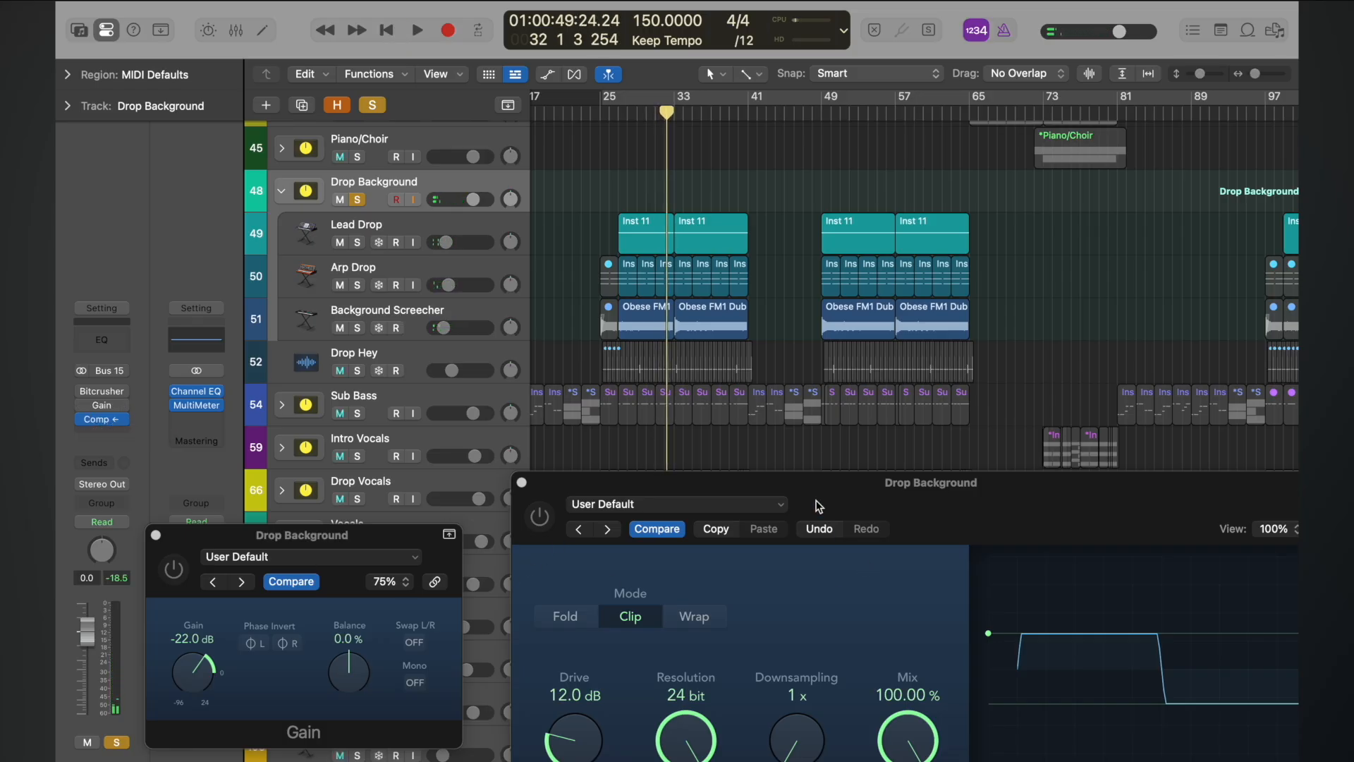
- Set the Bitcrusher's clip level to 0 dB and drive to 22 dB, and re-enable both Bitcrusher and Gain
left_click_drag(841, 484, 781, 321)
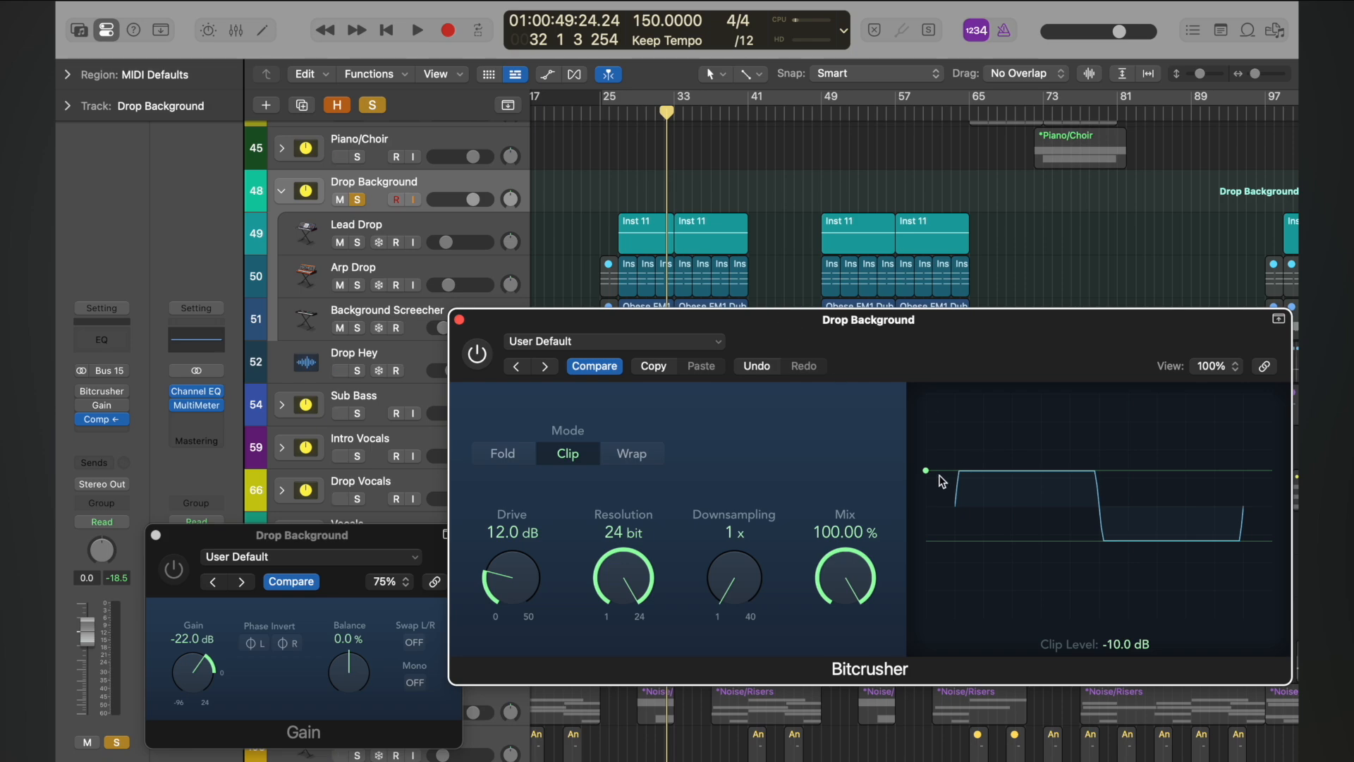
left_click_drag(942, 482, 928, 385)
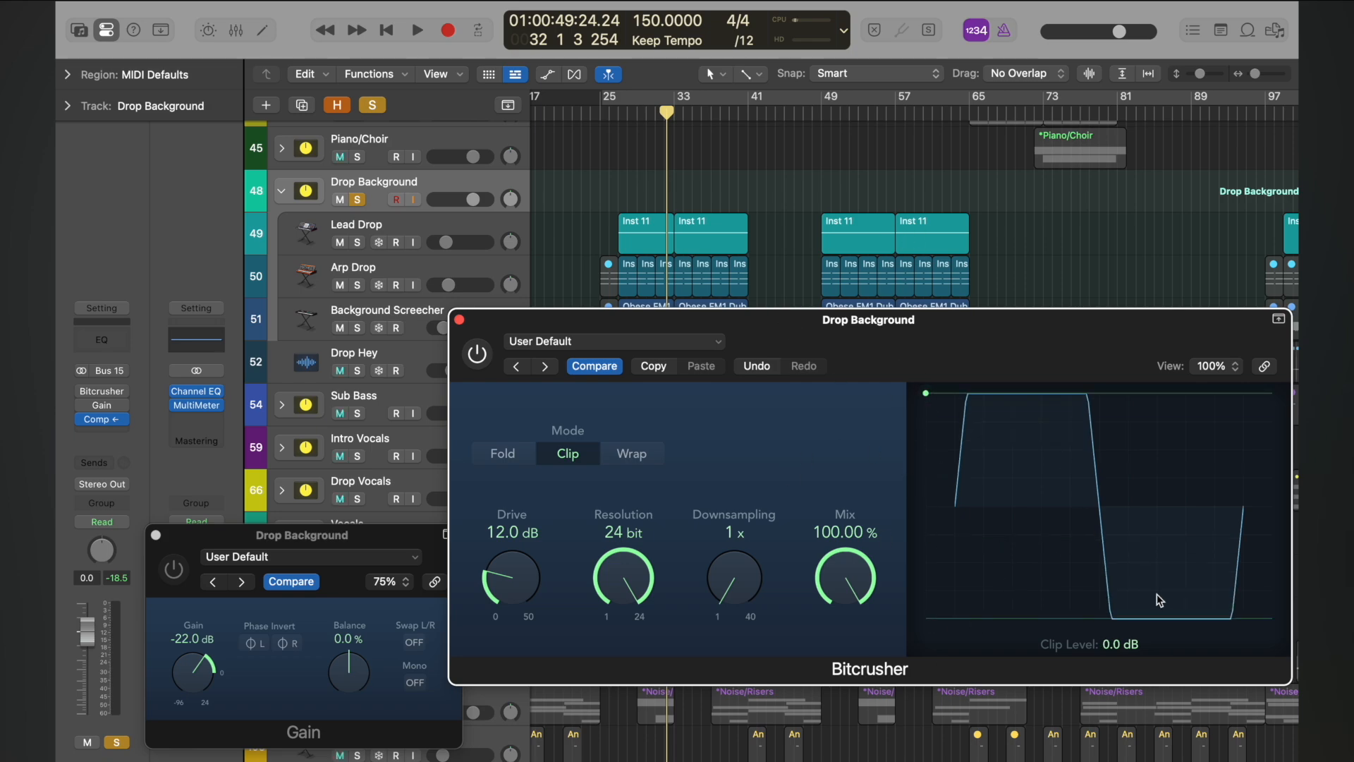
left_click_drag(508, 589, 499, 542)
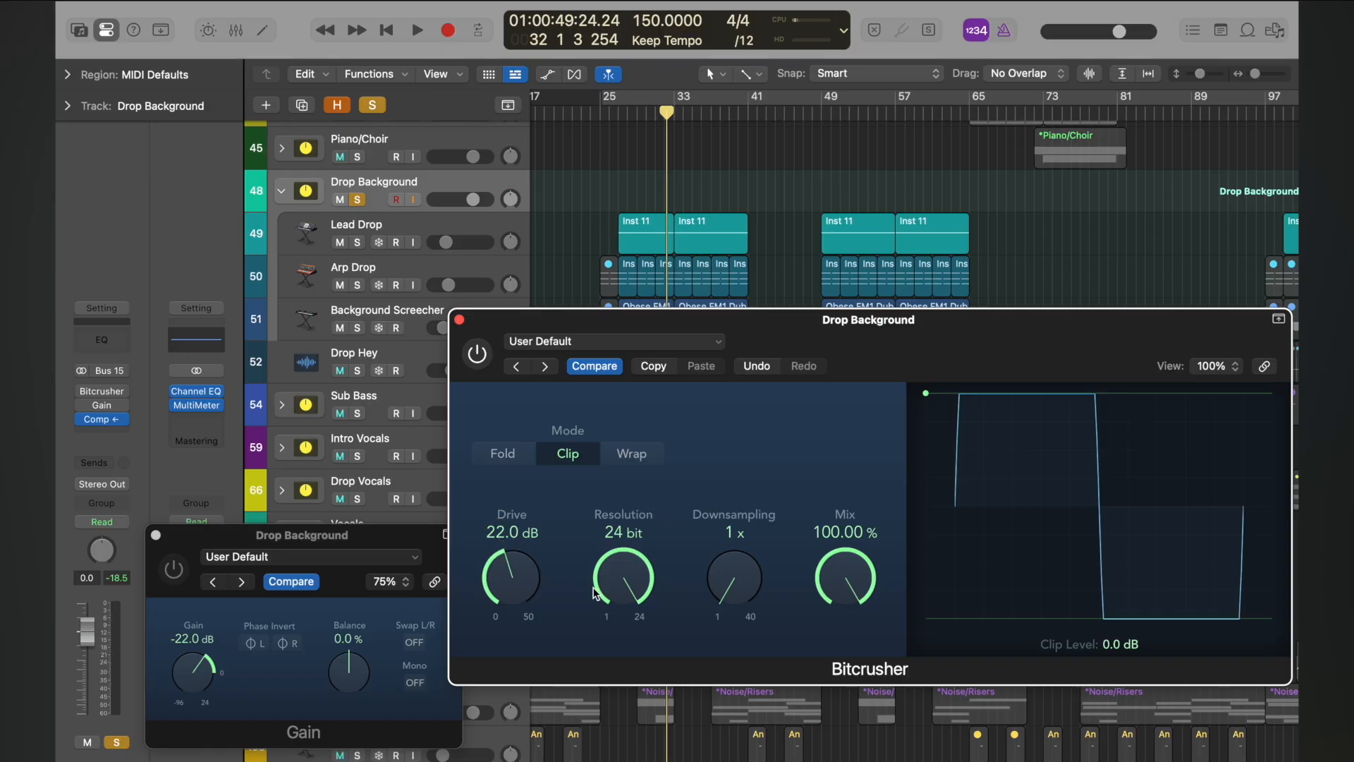
mouse_move(927, 393)
left_mouse_down()
mouse_move(928, 501)
mouse_move(925, 385)
left_mouse_up()
left_click(478, 359)
left_click(174, 568)
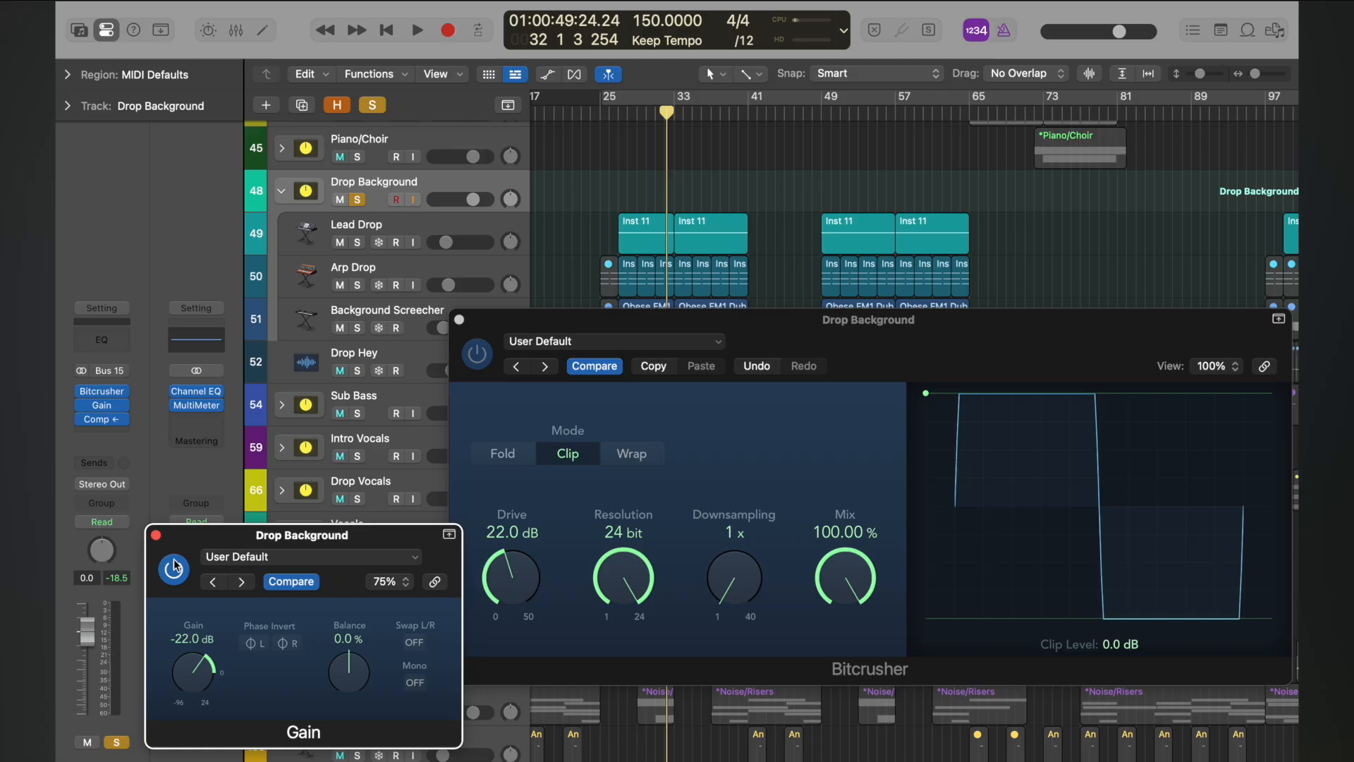
- Play the Drop Background from bar 27, toggling Bitcrusher and Gain off and on to compare the clipped sound and peaks
left_click(620, 115)
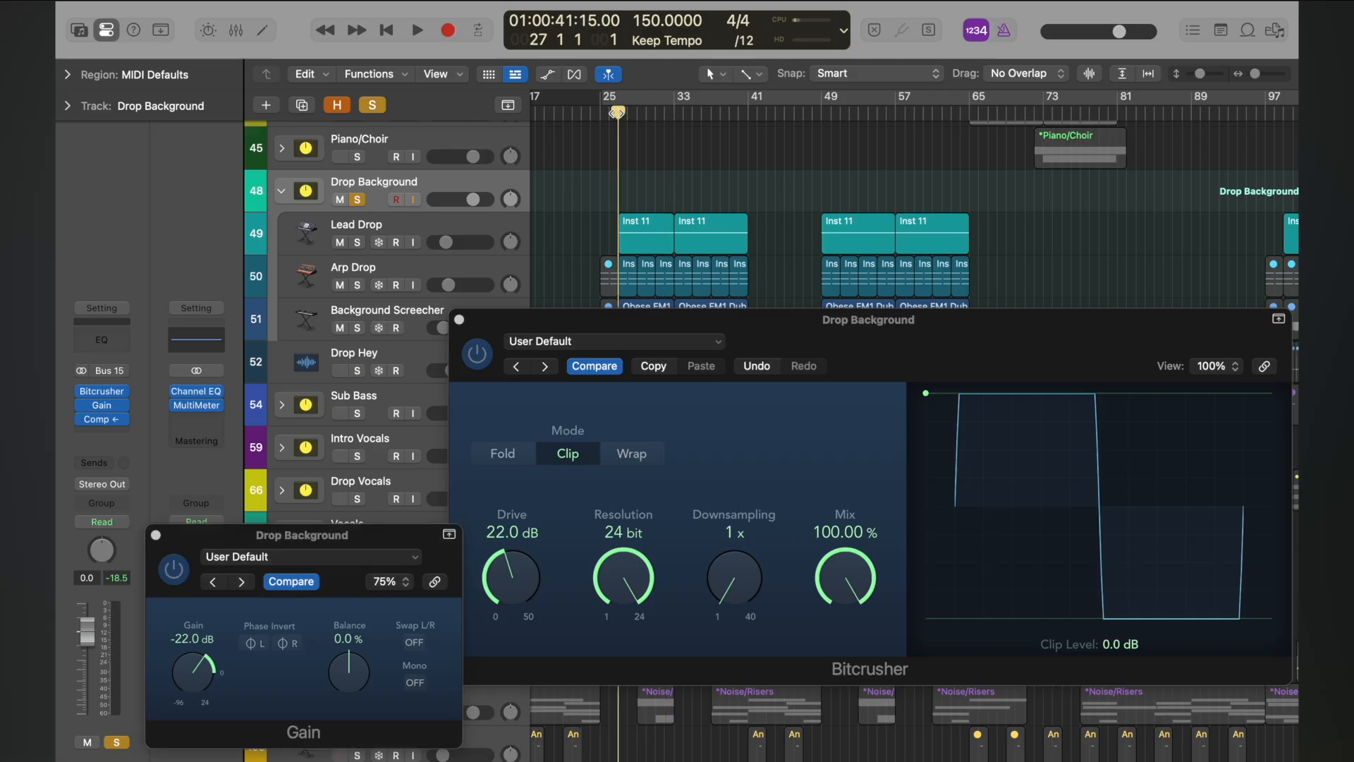
key("space")
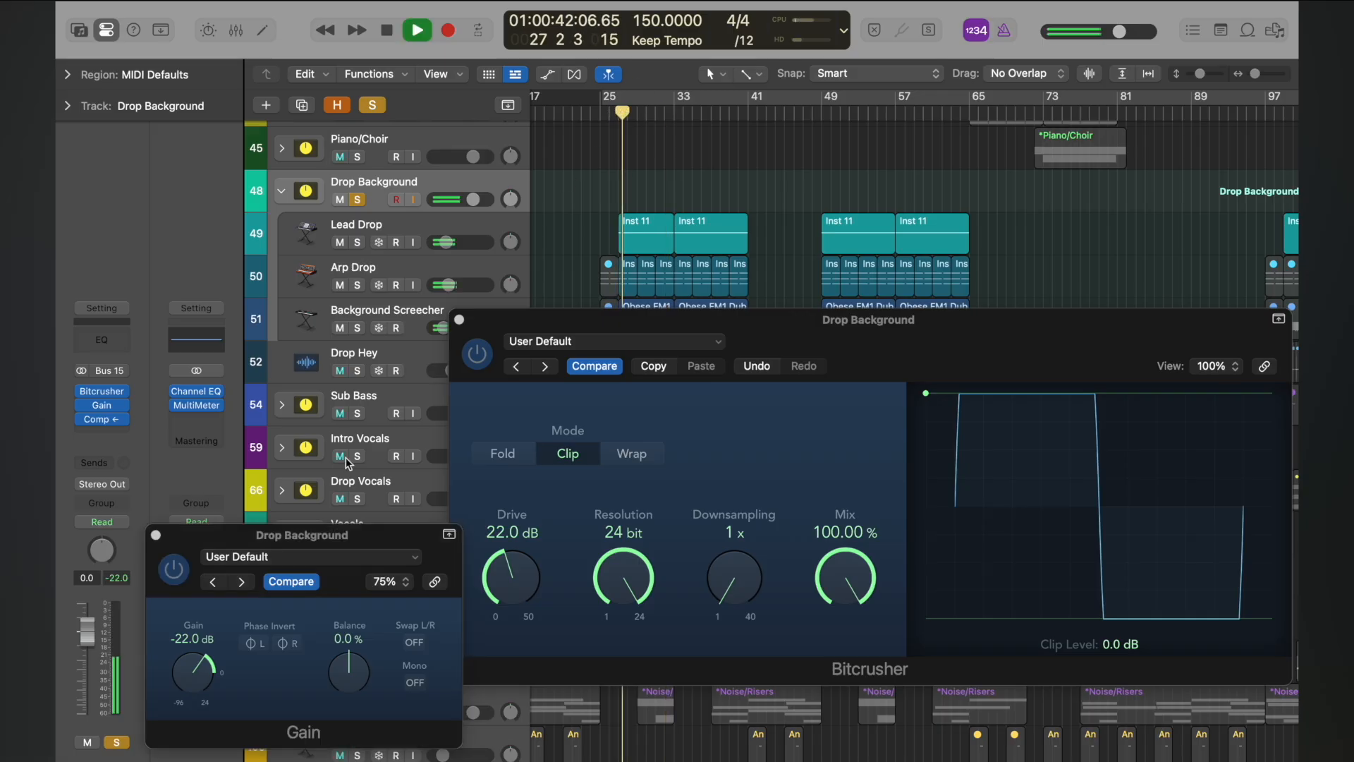
left_click_drag(83, 391, 83, 401)
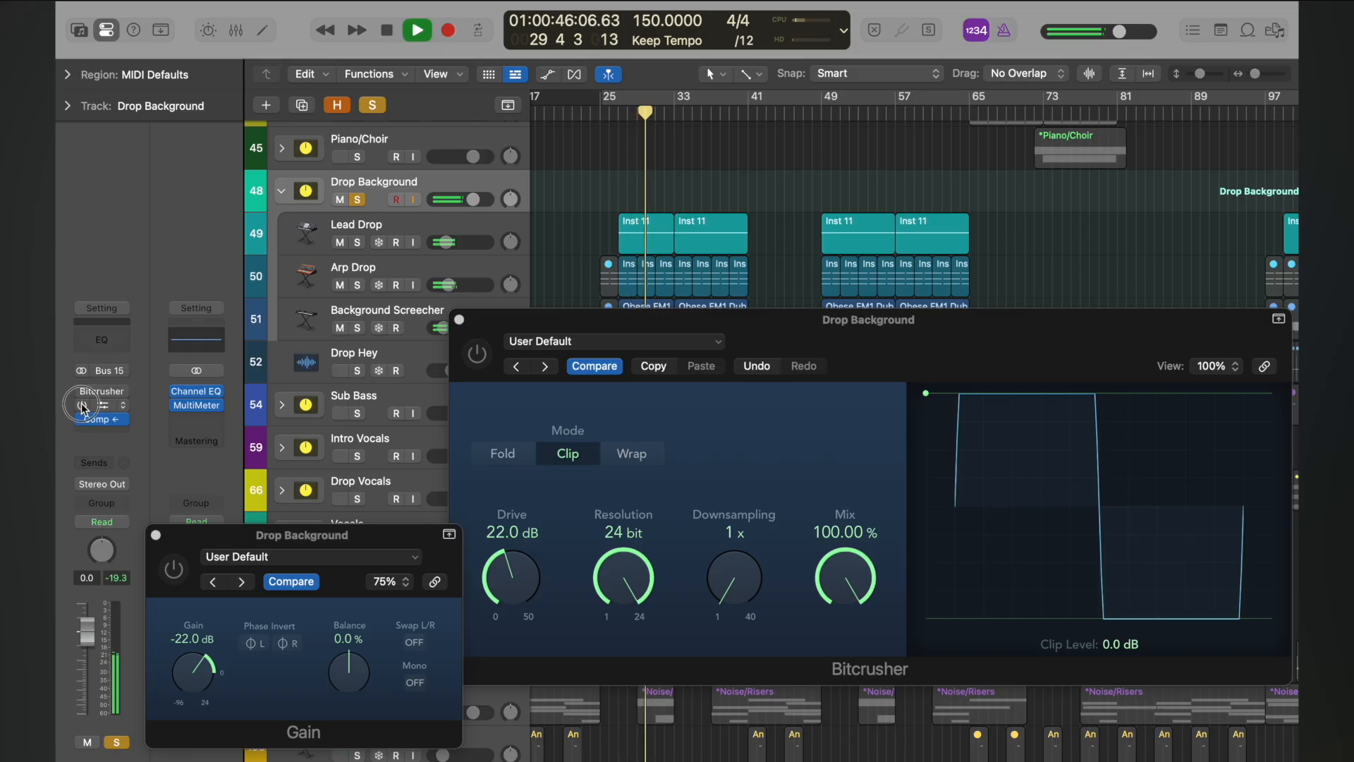
left_click_drag(82, 407, 82, 395)
key("space")
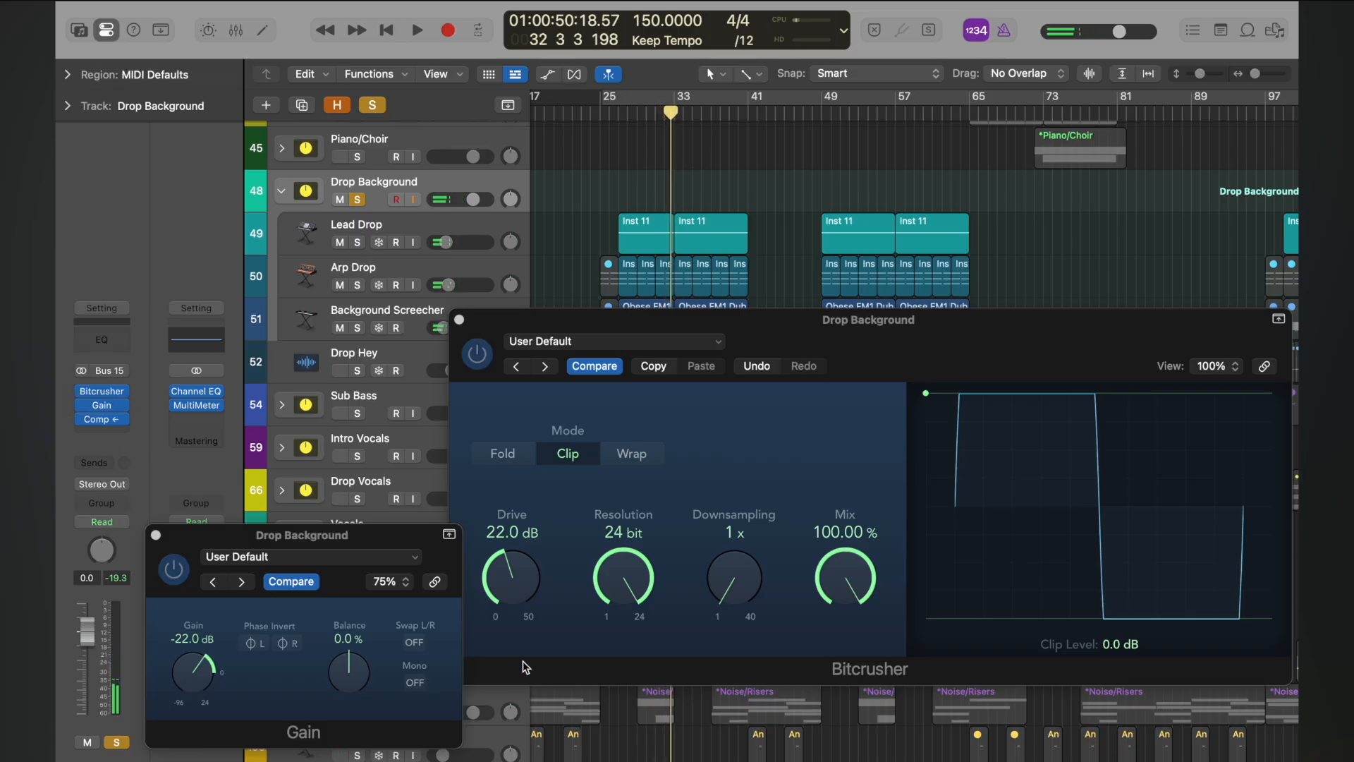
- Set the Drop Background's Bitcrusher drive to 25 dB and compensate with a Gain of -25 dB
left_click(507, 592)
left_click_drag(507, 594, 514, 580)
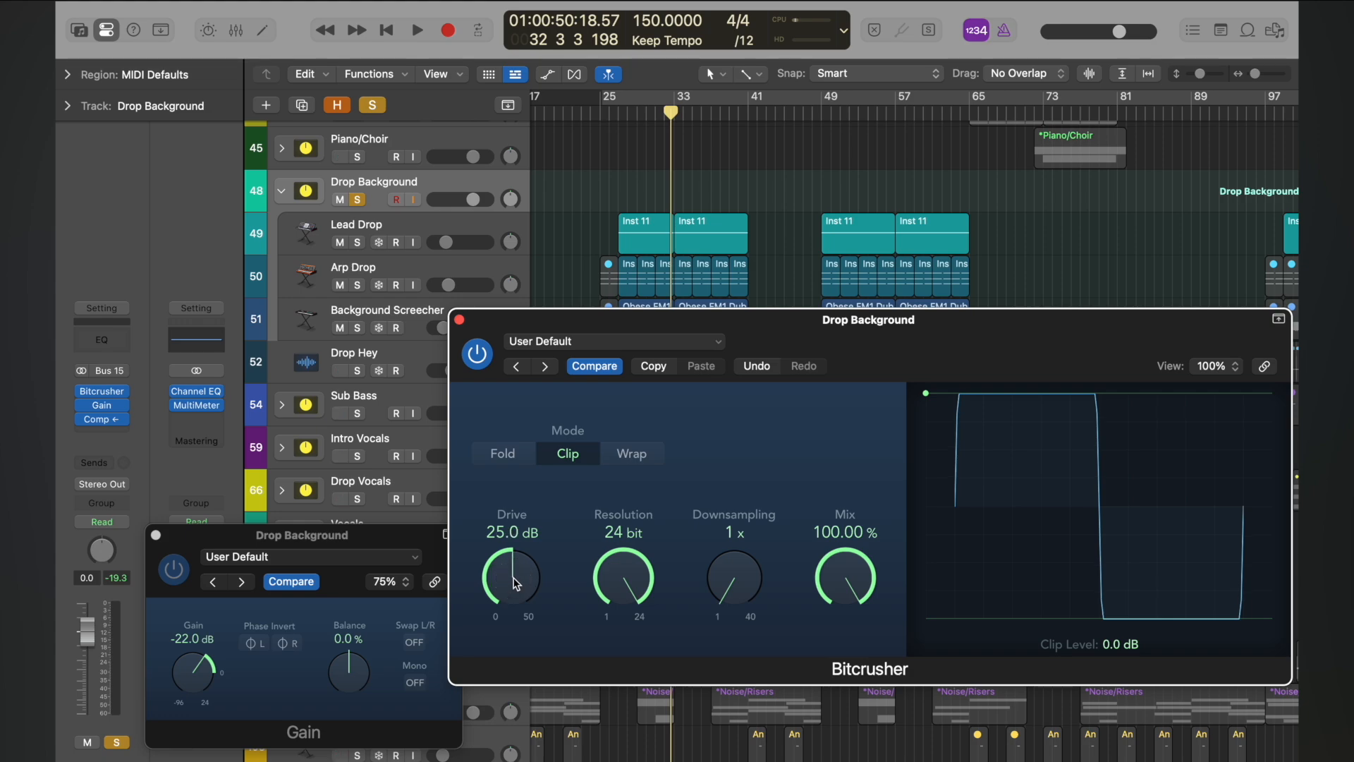
left_click_drag(203, 671, 202, 674)
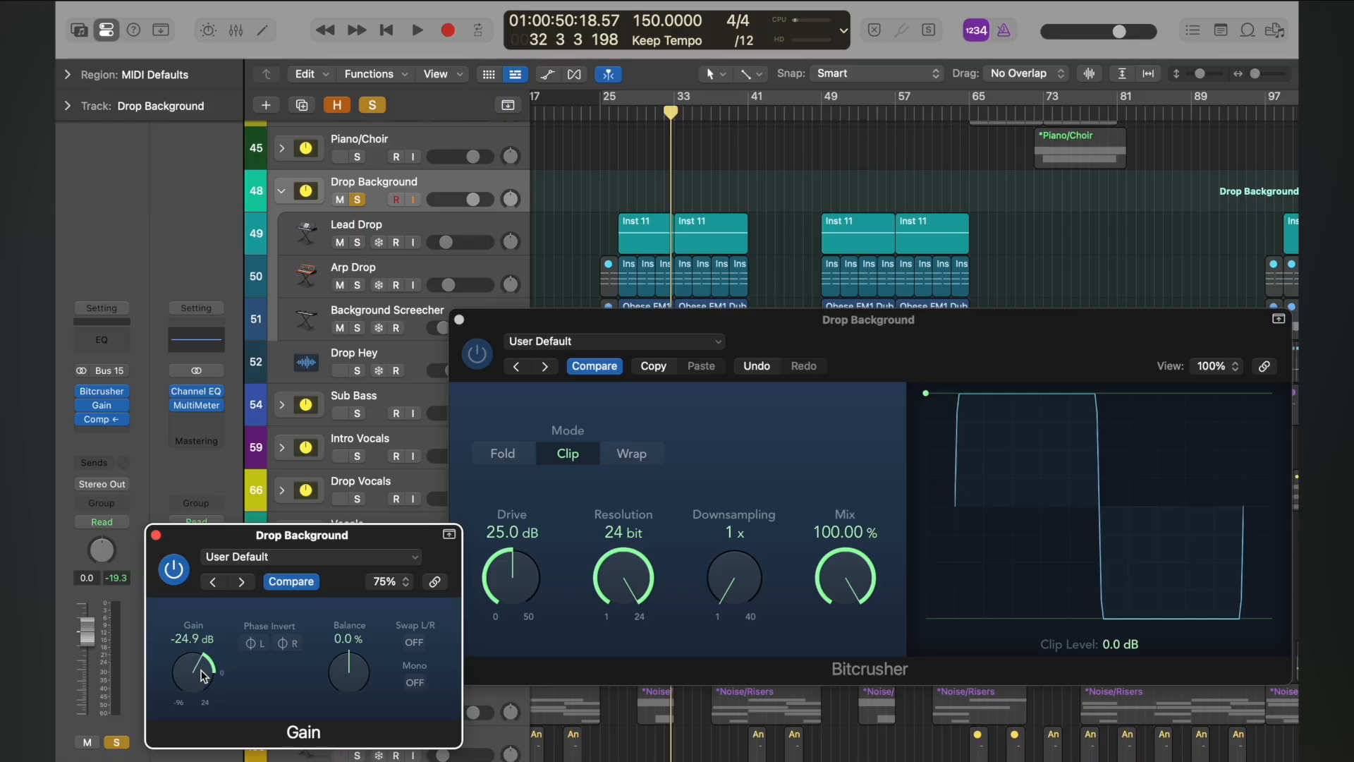
type("-25")
key("Return")
- Replay the Drop Background from bar 27 and compare the 25 dB clipping with both plug-ins bypassed and active
left_click(619, 111)
key("space")
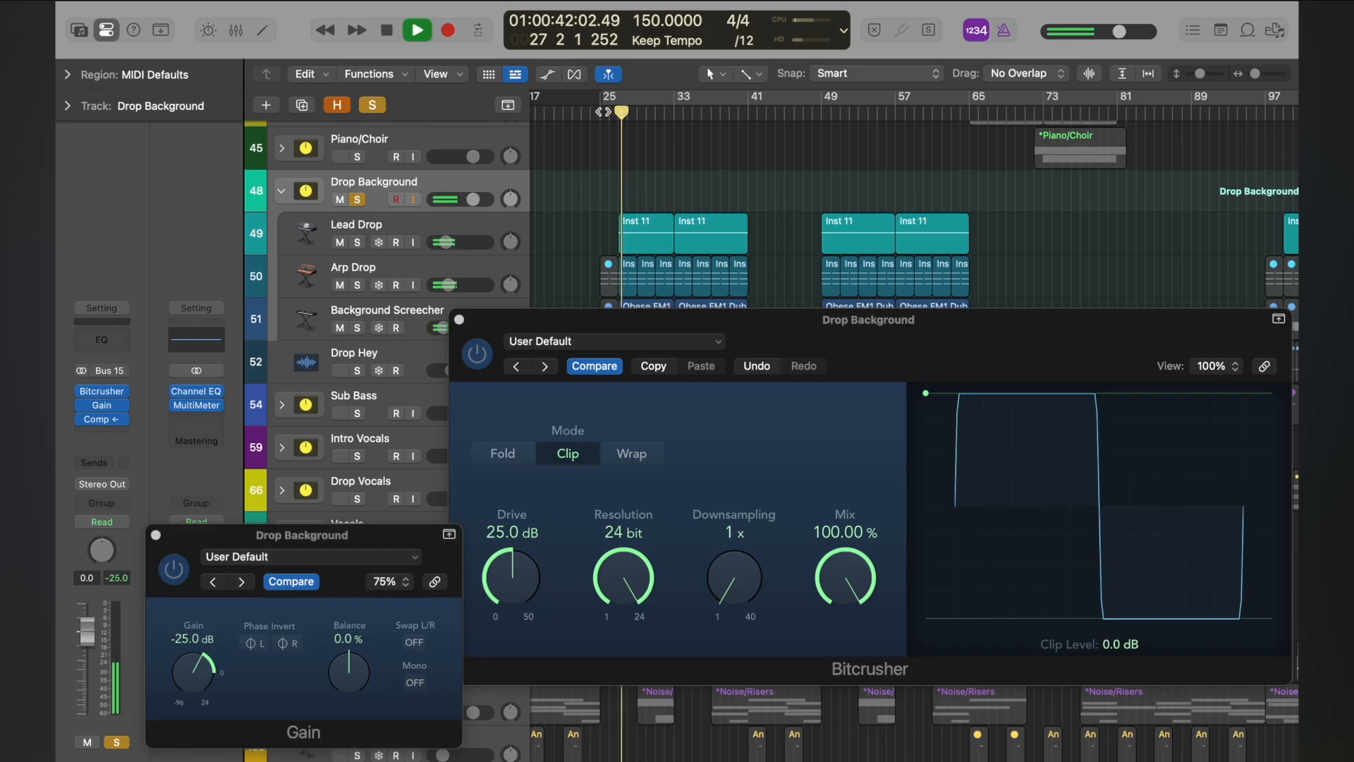
left_click(601, 111)
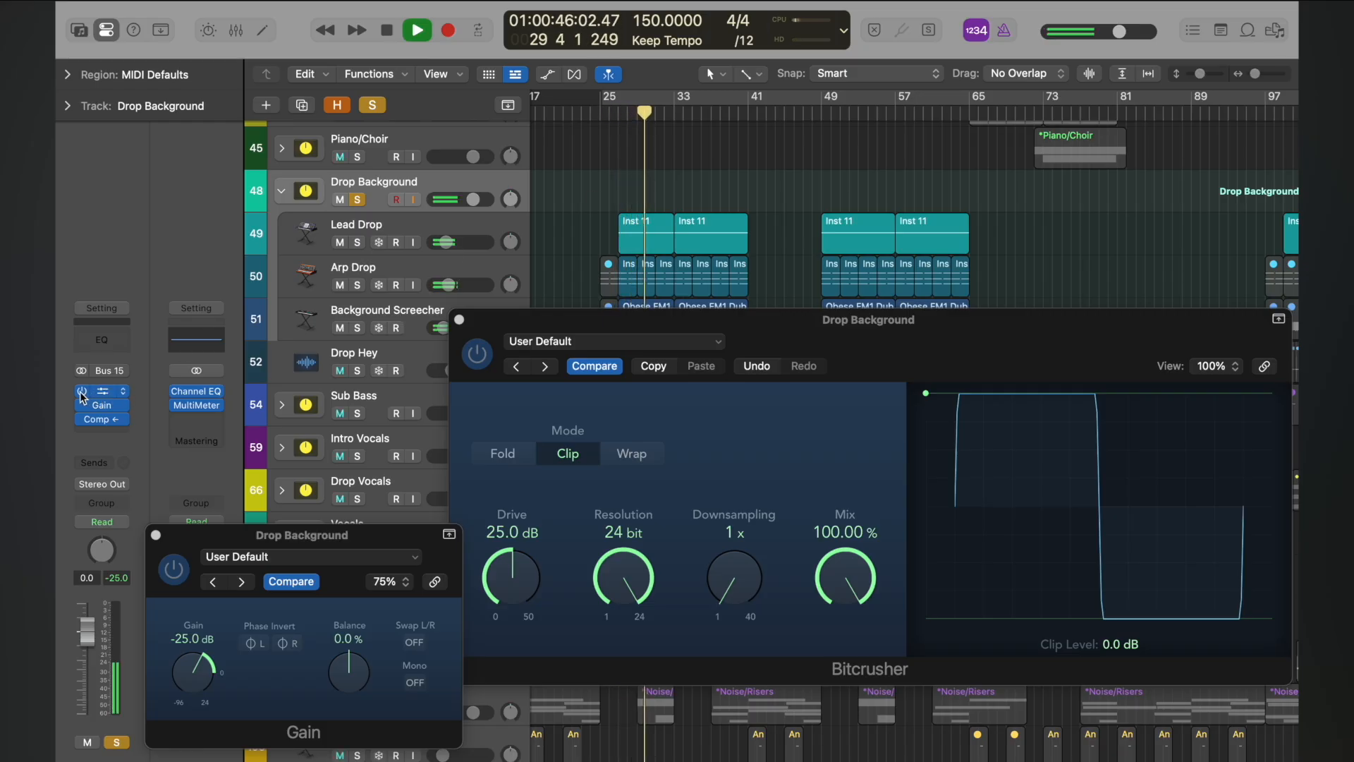
left_click_drag(81, 391, 81, 406)
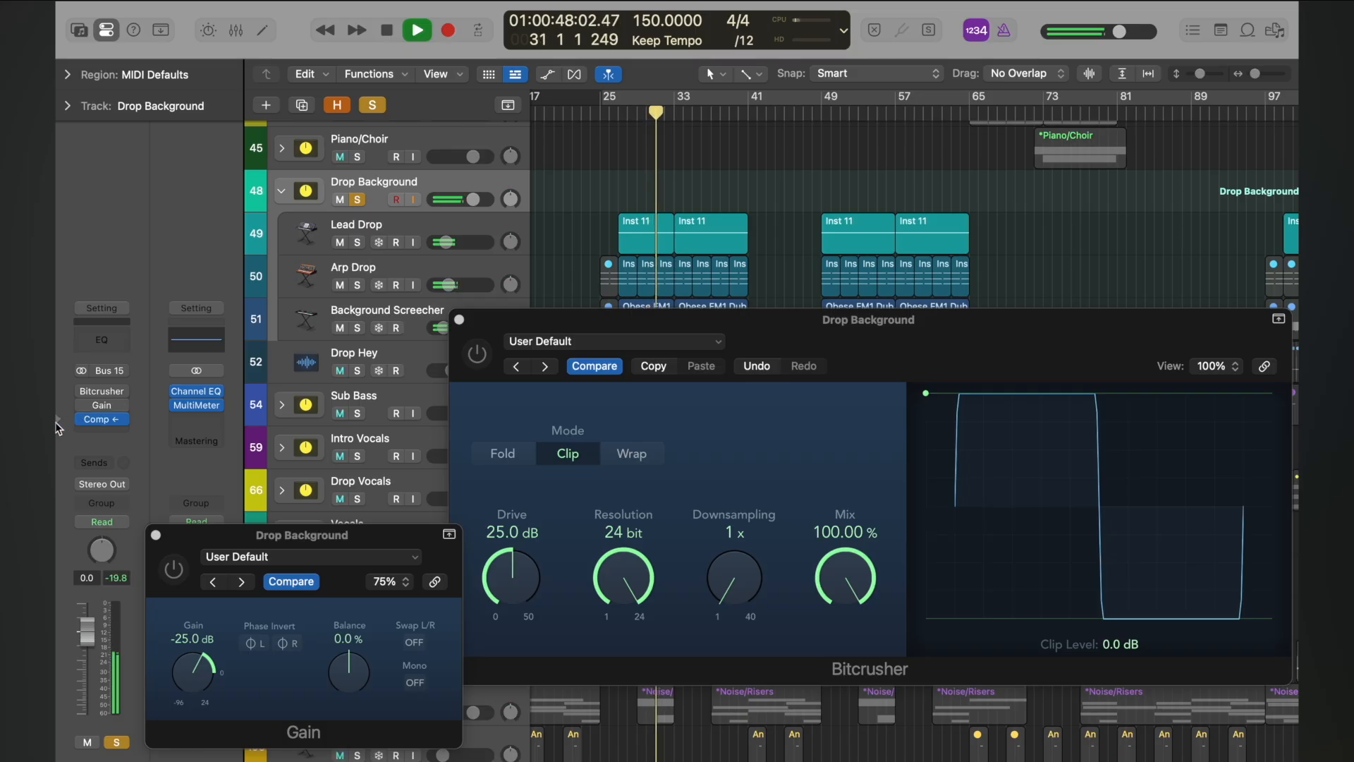
left_click_drag(81, 406, 81, 391)
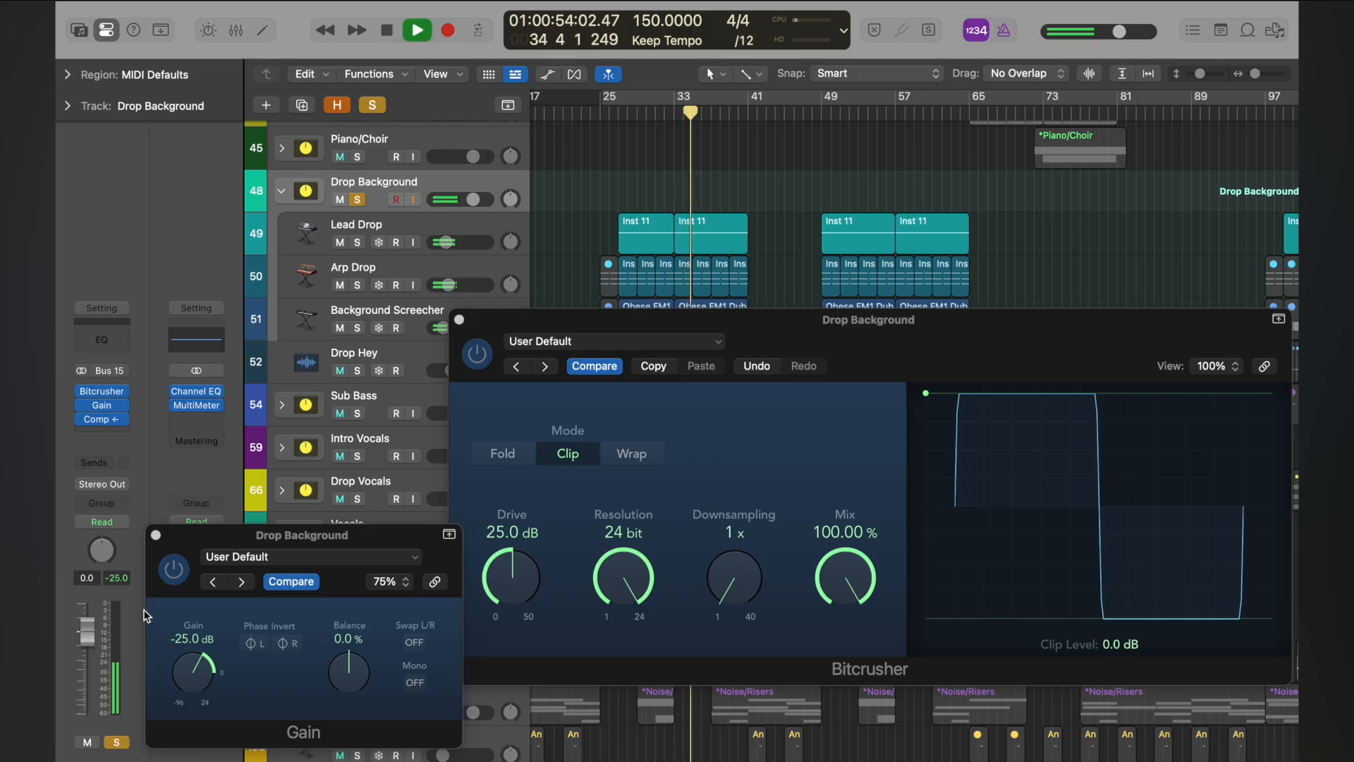
key("space")
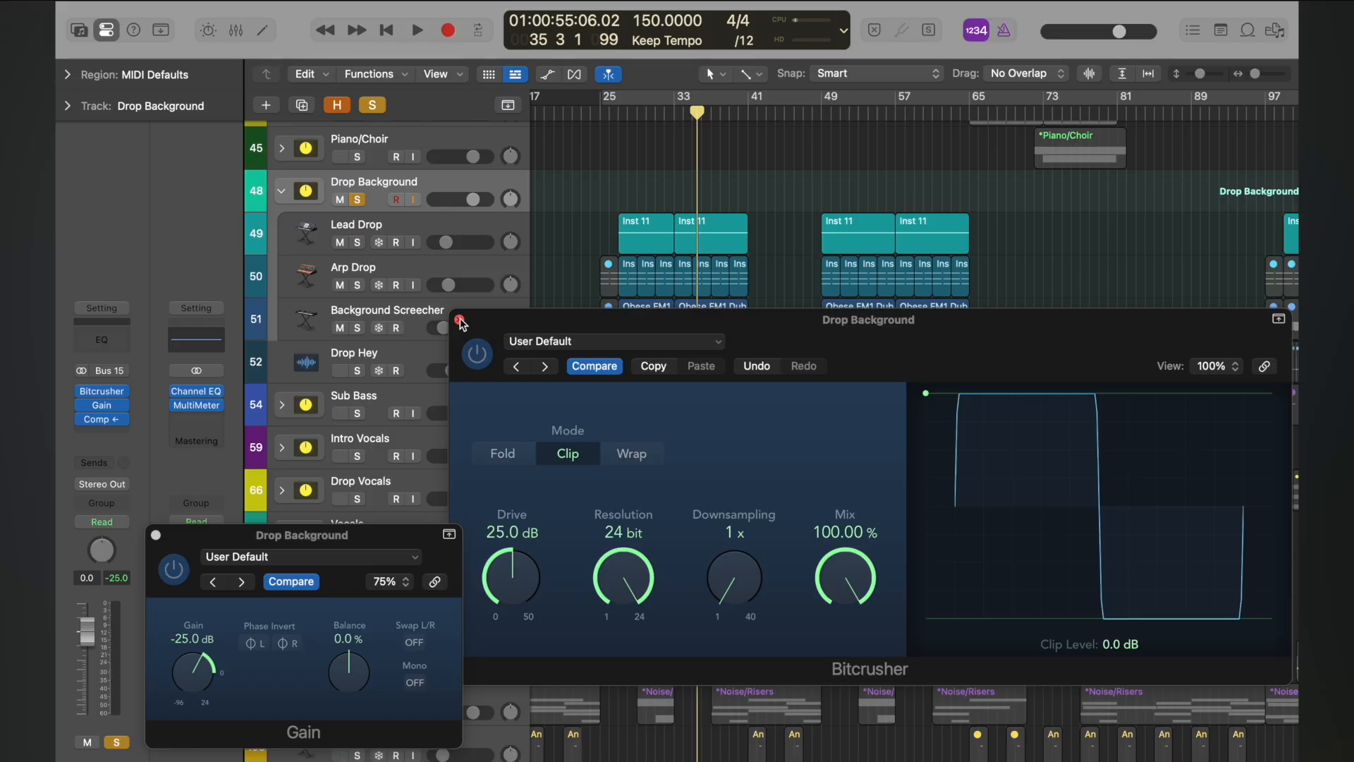
- Close the Bitcrusher and Gain windows and take the Drop Background stack out of solo
left_click(460, 321)
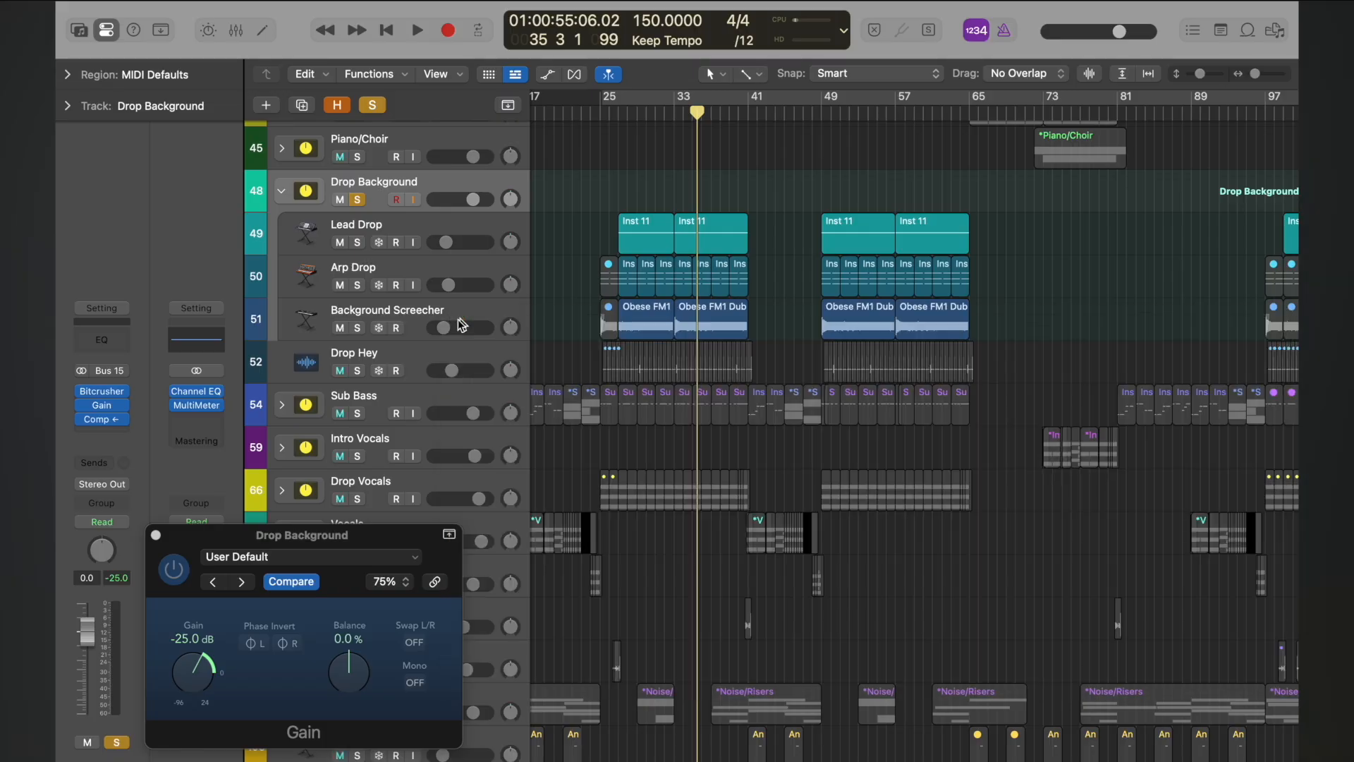
left_click(156, 534)
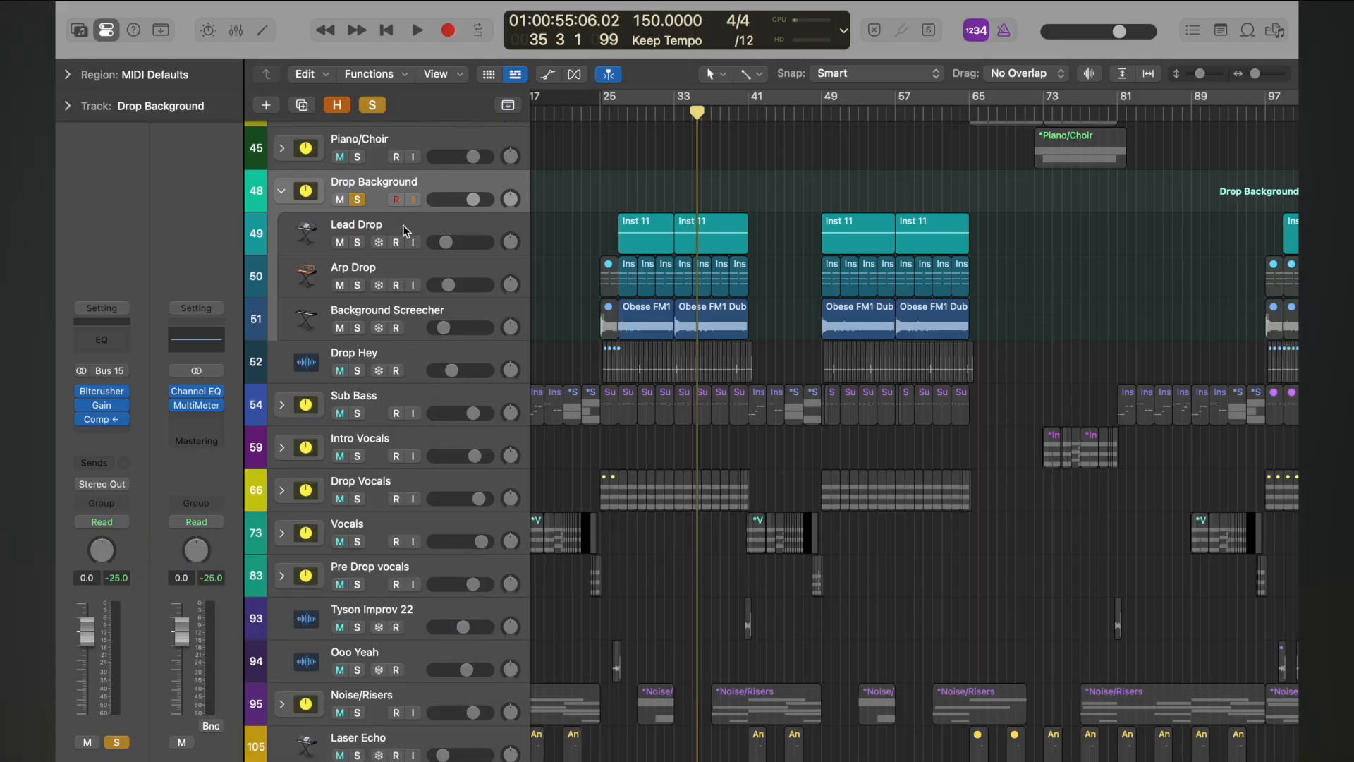
left_click(357, 201)
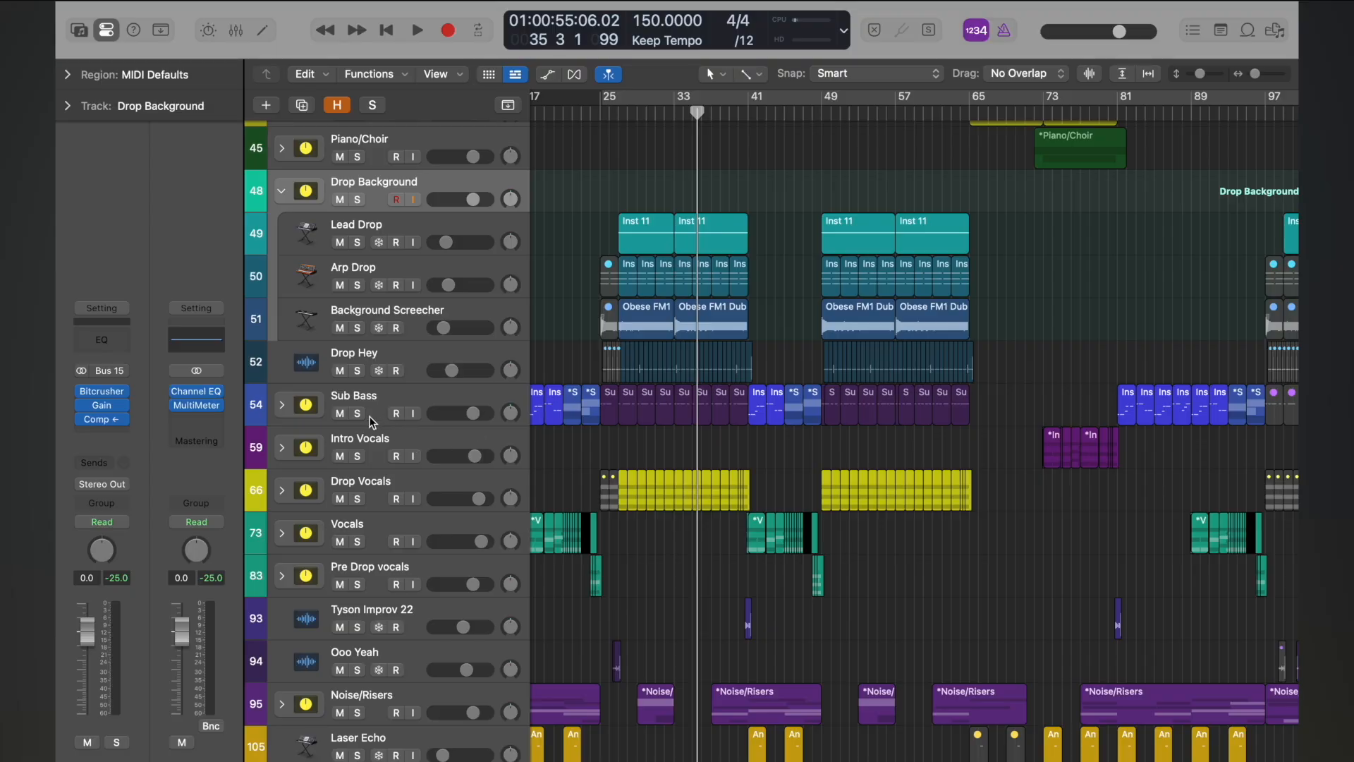
- Solo the Drop Vocals stack and play it from about bar 25, skipping ahead to the end of the first drop
left_click(379, 394)
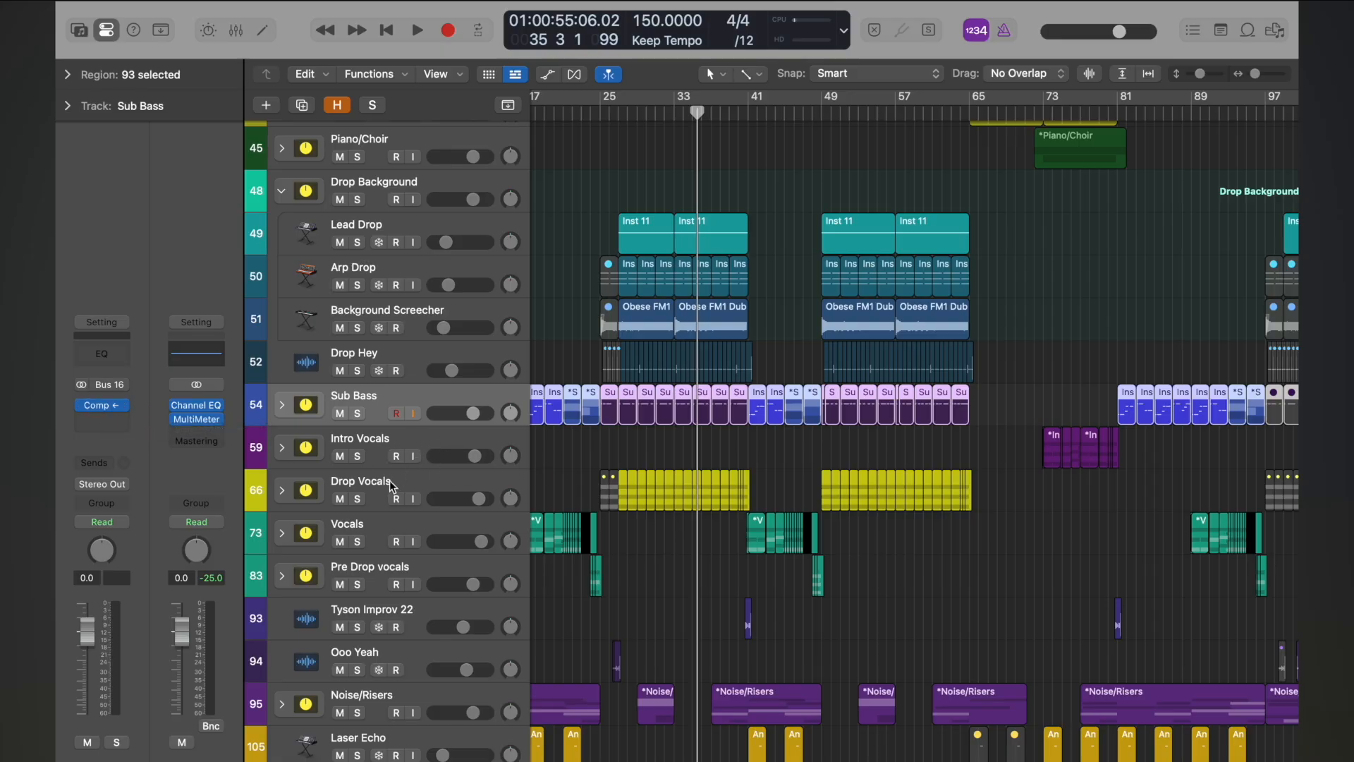
left_click(413, 483)
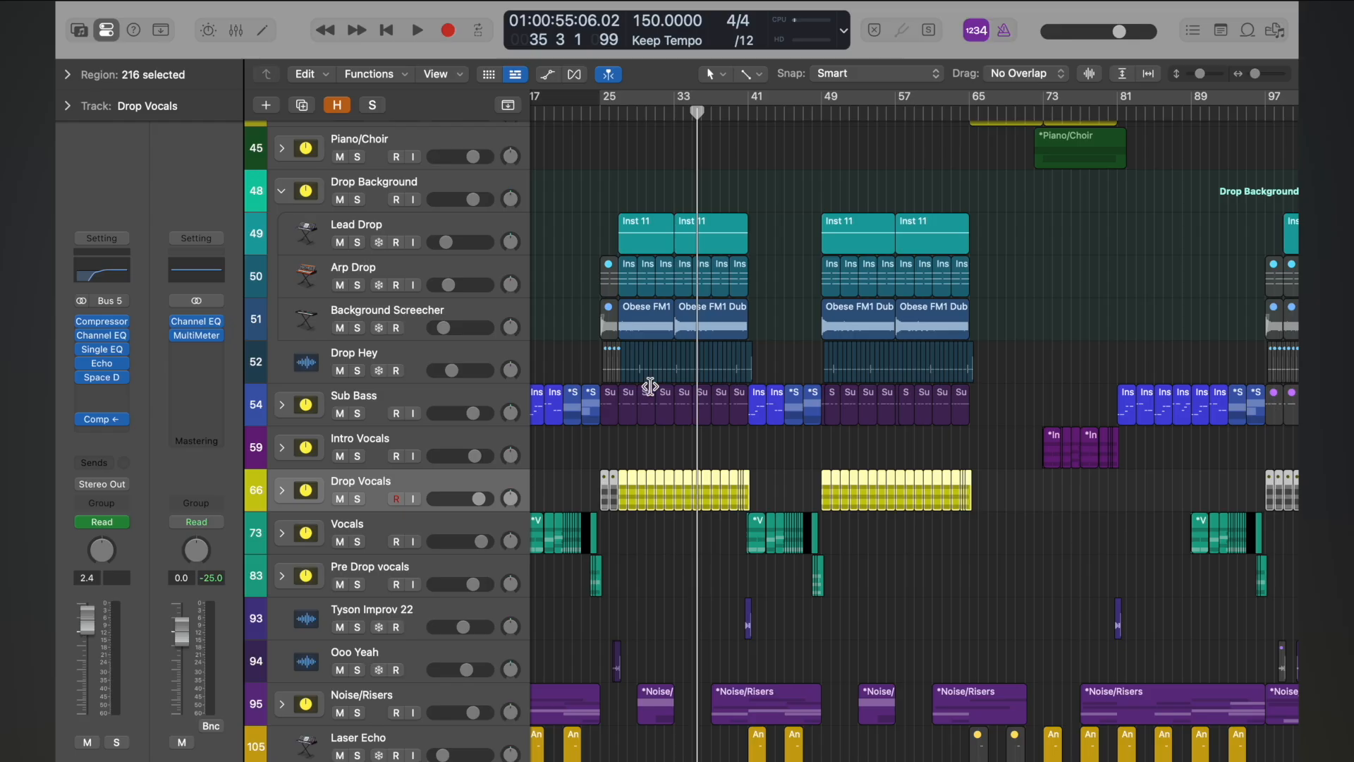
double_click(605, 115)
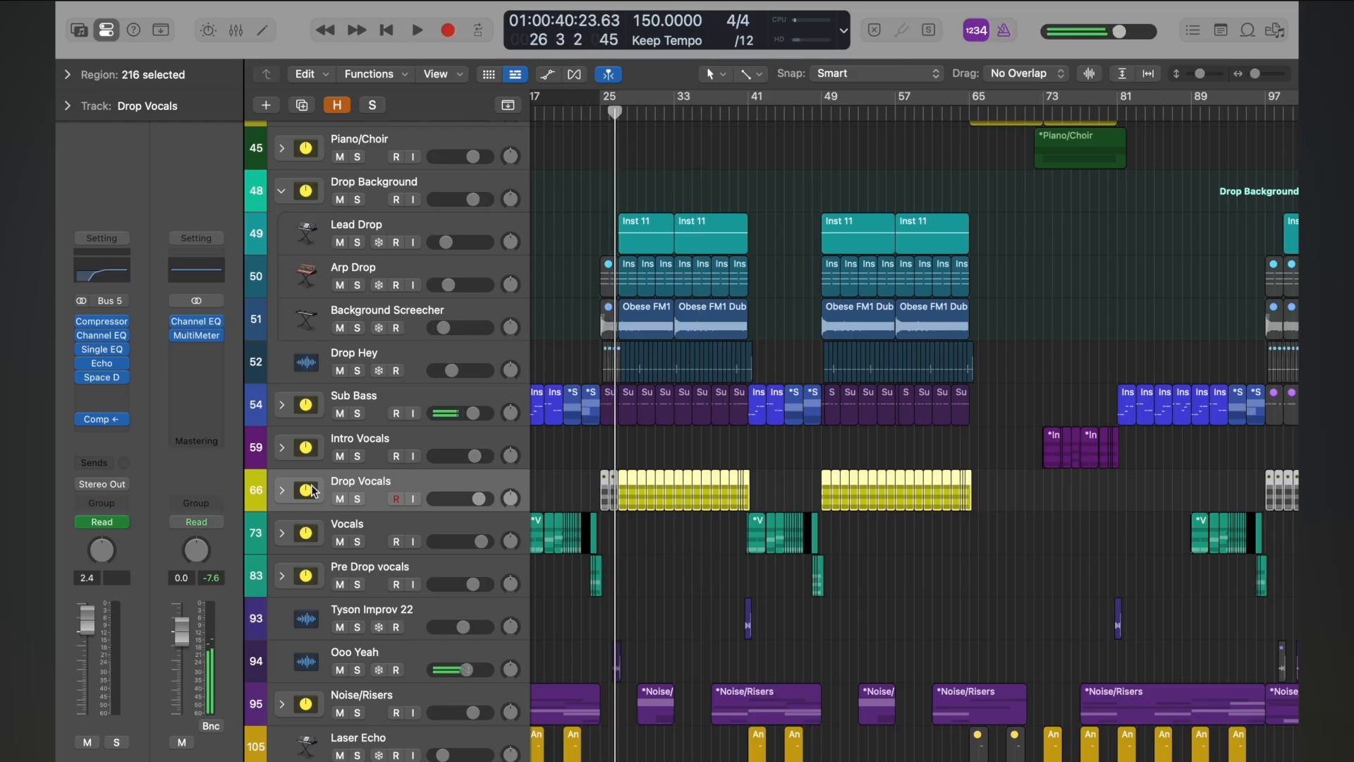
left_click(357, 498)
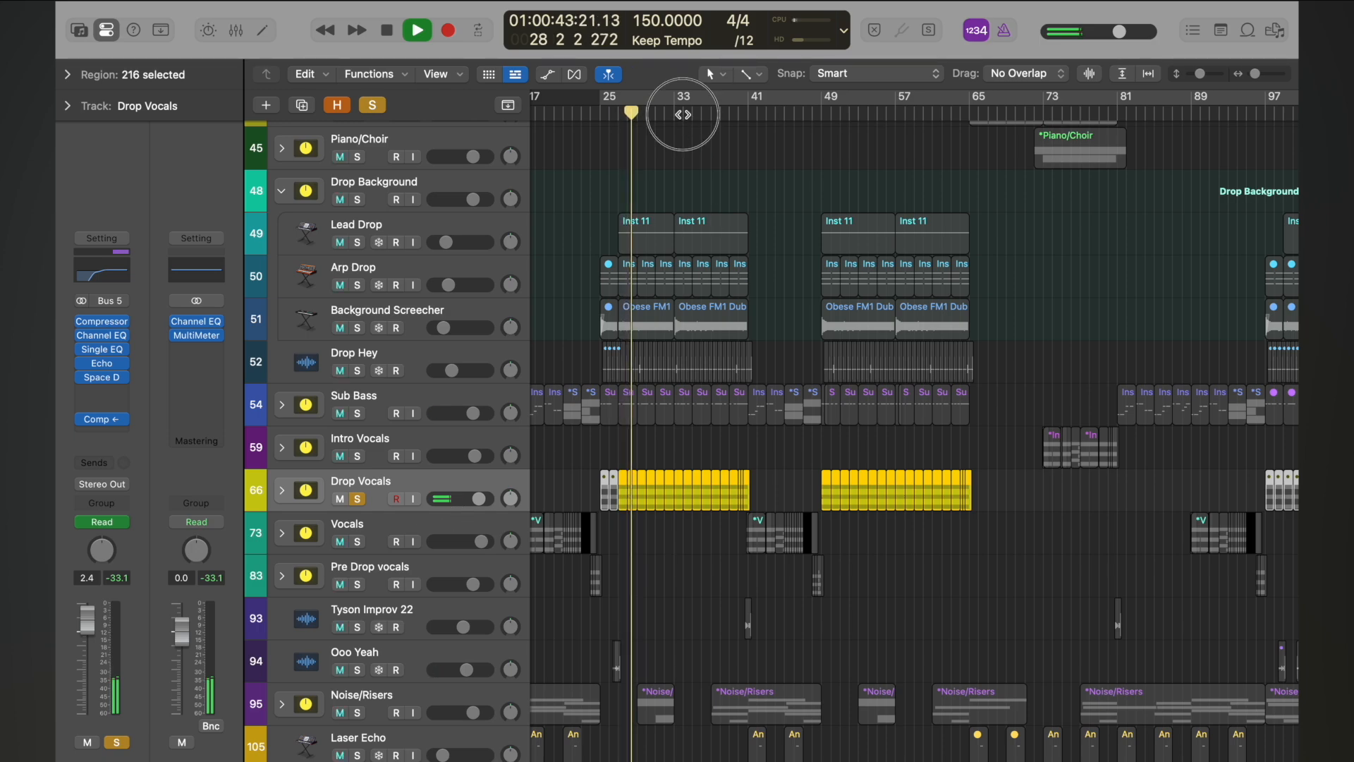
left_click_drag(688, 113, 731, 110)
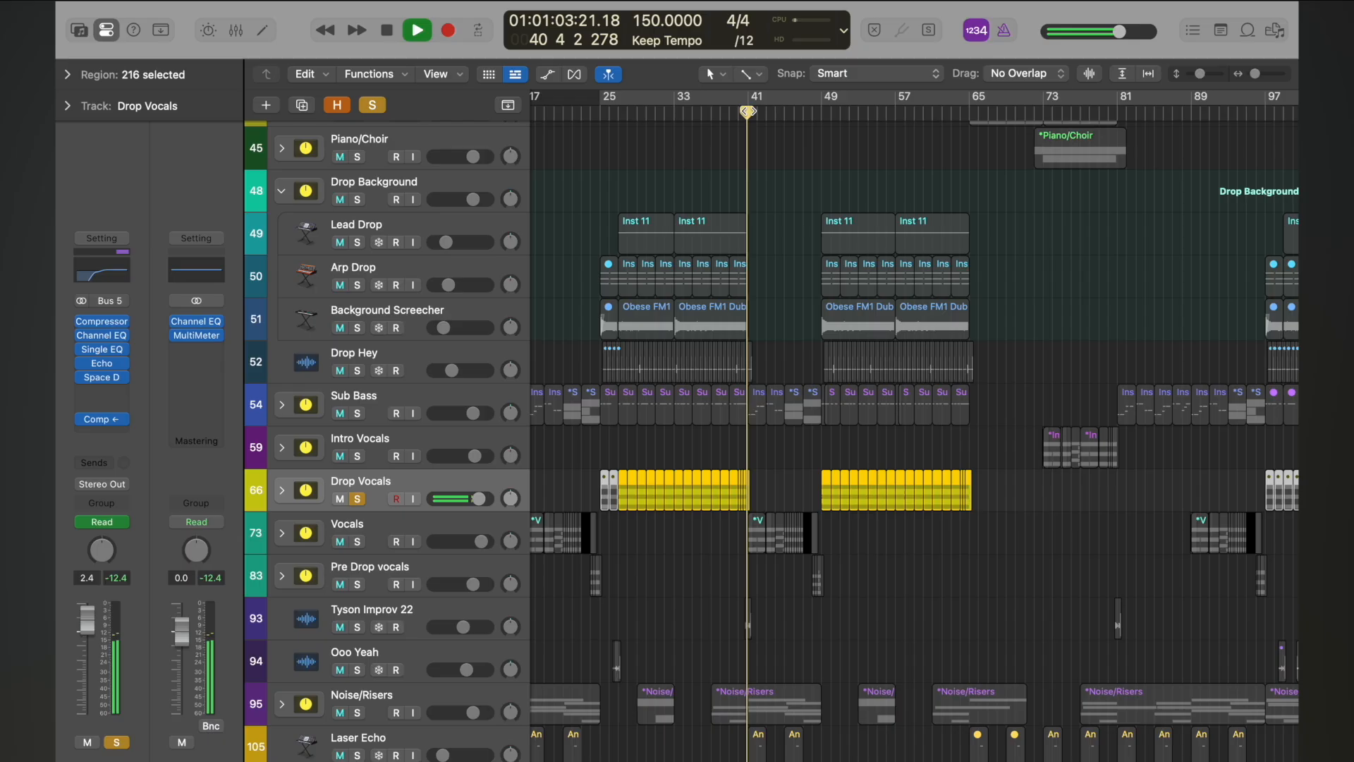
key("space")
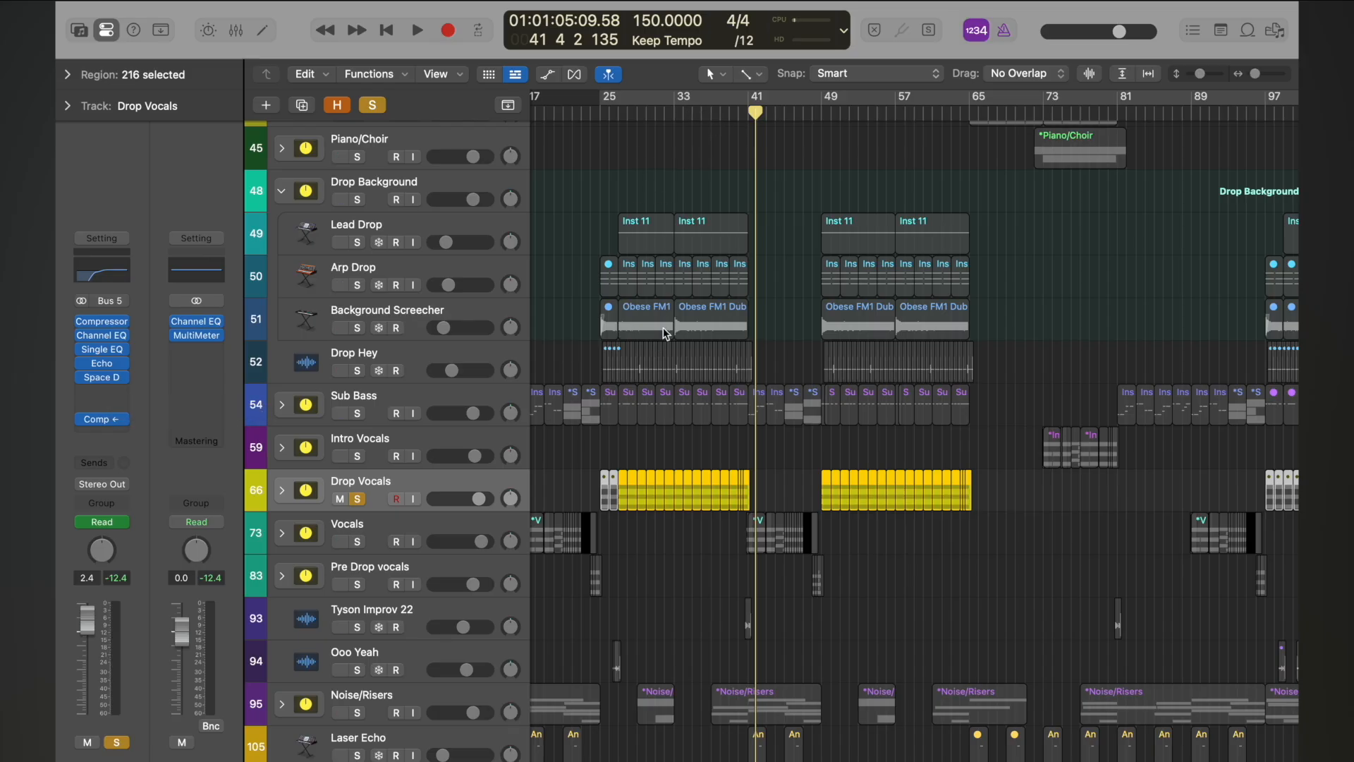
- Examine the Drop Vocals regions around the end of the first drop, between about bars 29 and 49
key("super+Down")
key("super+Down")
key("super+Down")
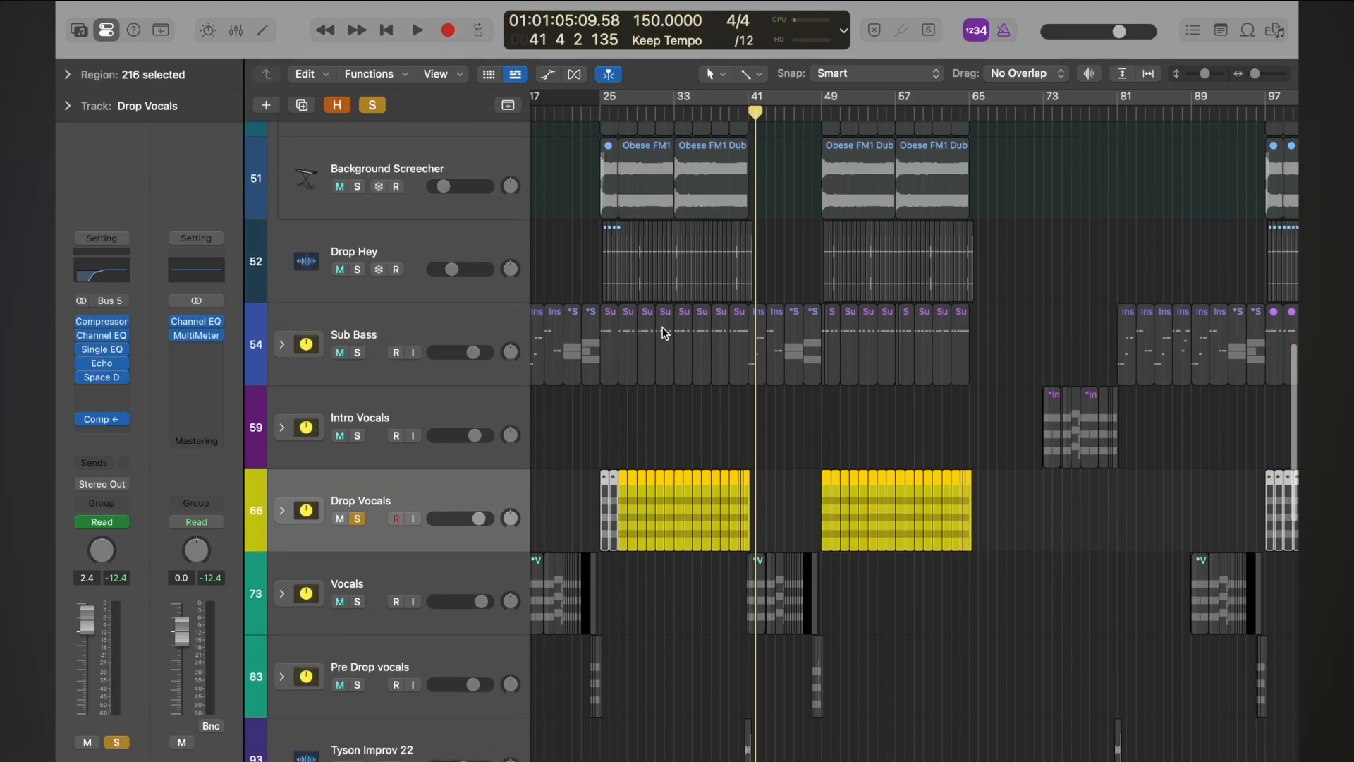
key("super+Right")
key("super+Right")
key("super+Right")
key("super+Right")
scroll(663, 327, "right", 4)
scroll(663, 327, "left", 3)
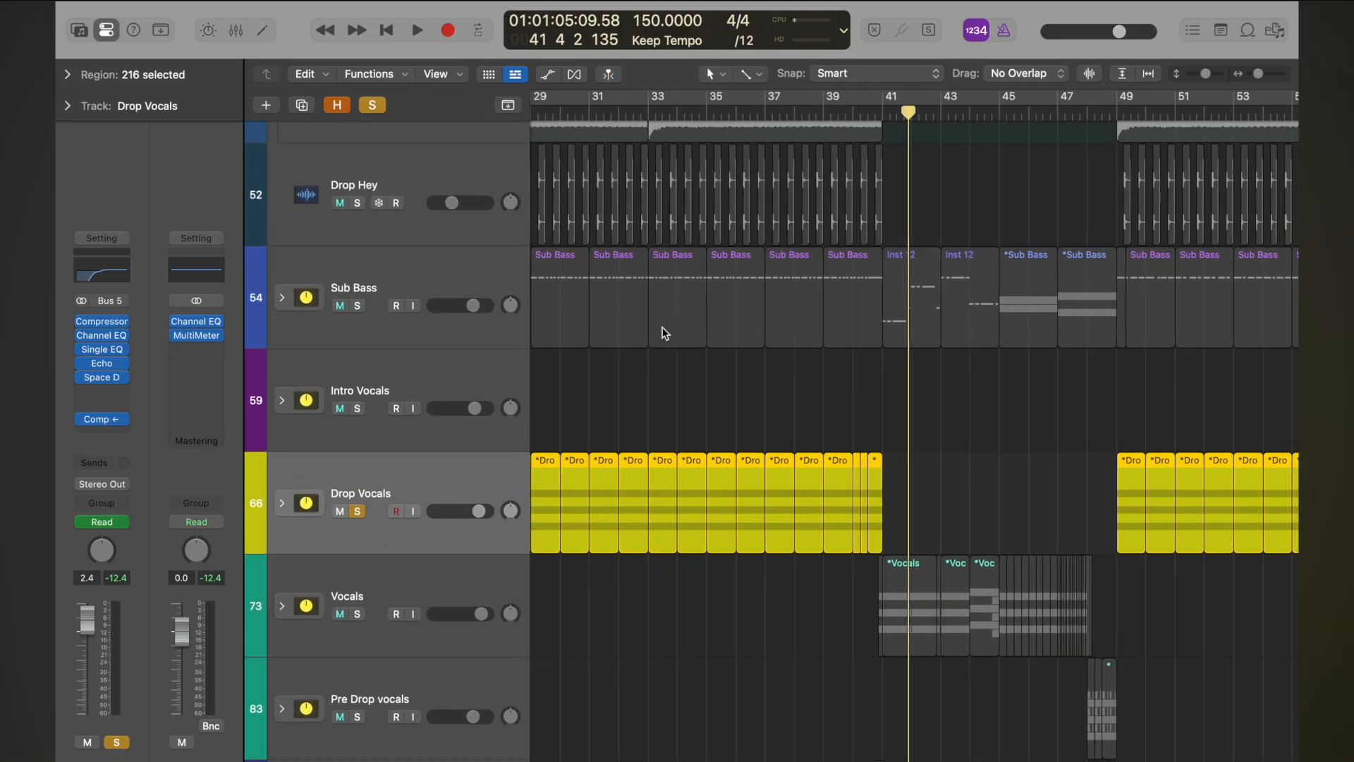
key("super+Up")
key("super+Up")
key("super+Up")
key("super+Left")
key("super+Left")
key("super+Left")
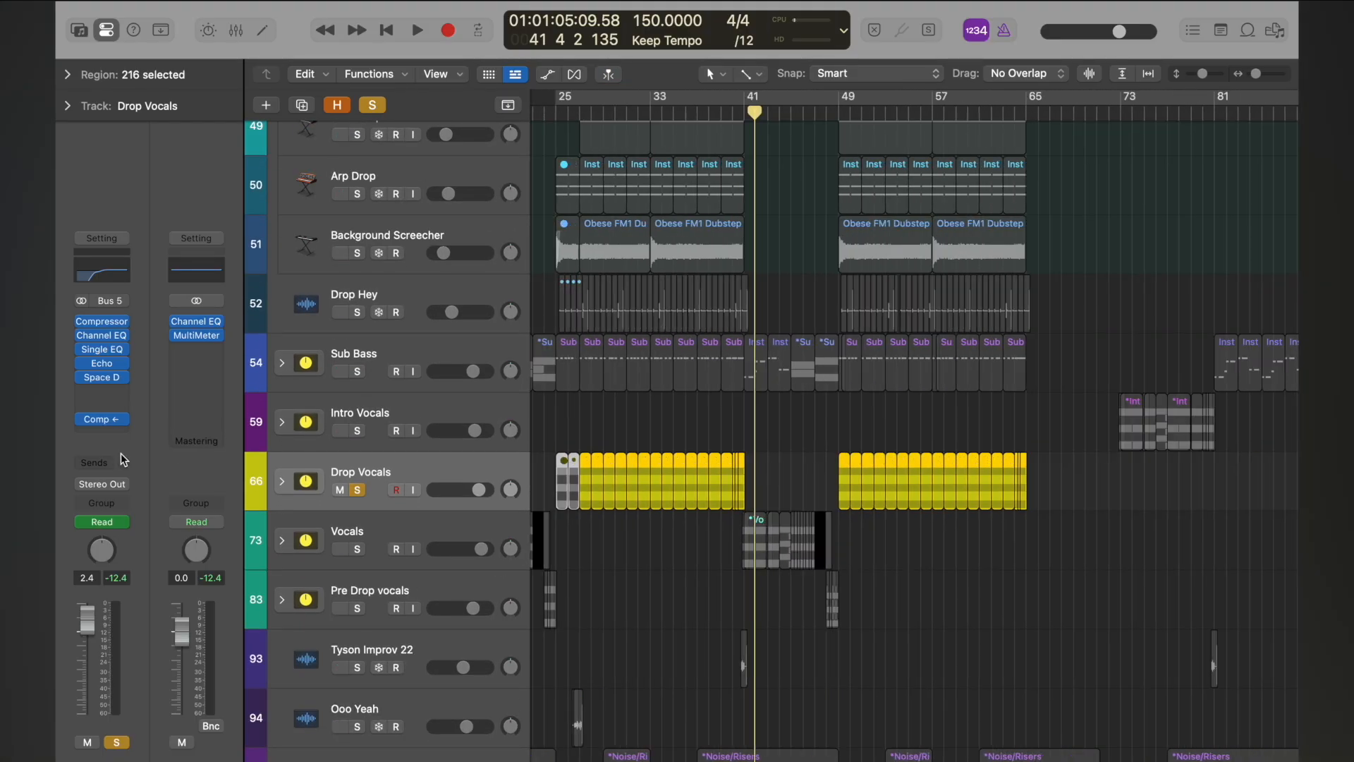
- Insert a stereo Bitcrusher and a stereo Gain plug-in between Space D and the last Compressor on Drop Vocals
left_click(107, 400)
mouse_move(162, 405)
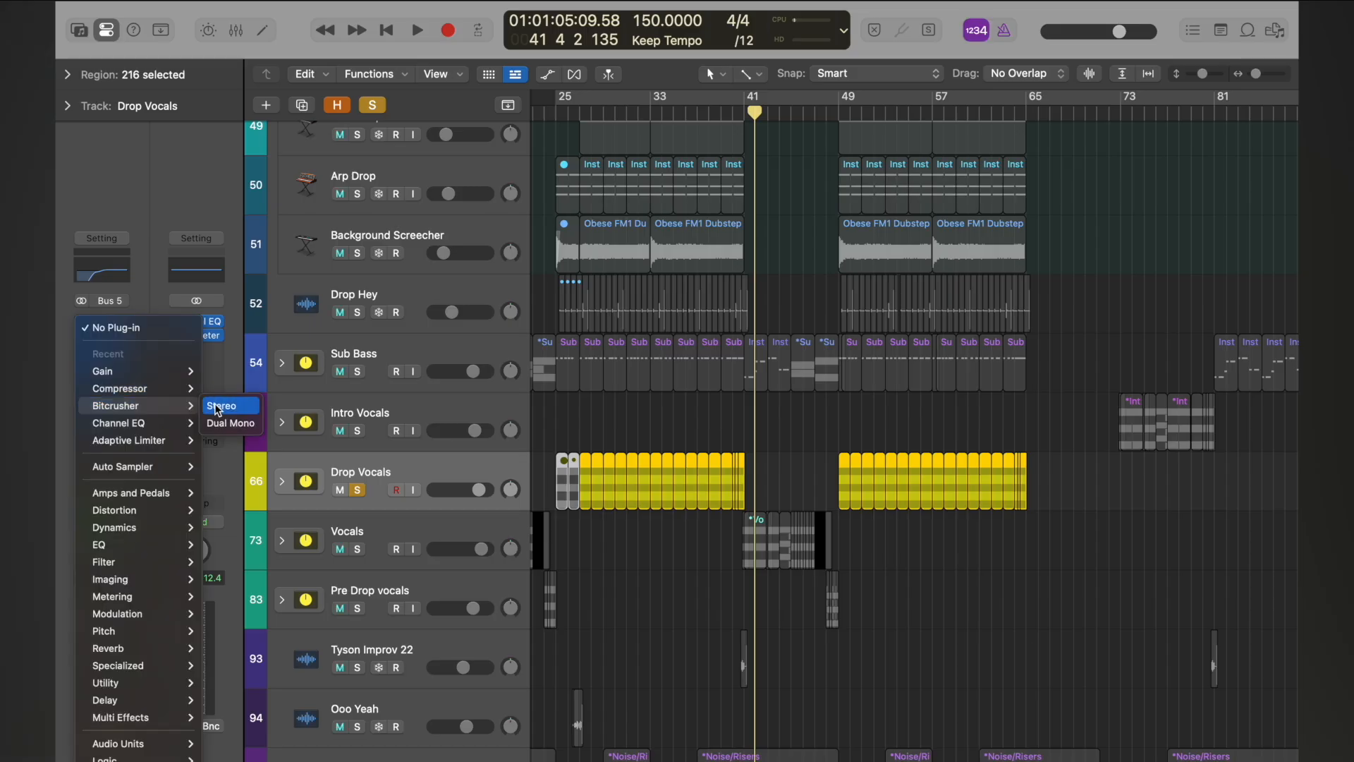
left_click(221, 406)
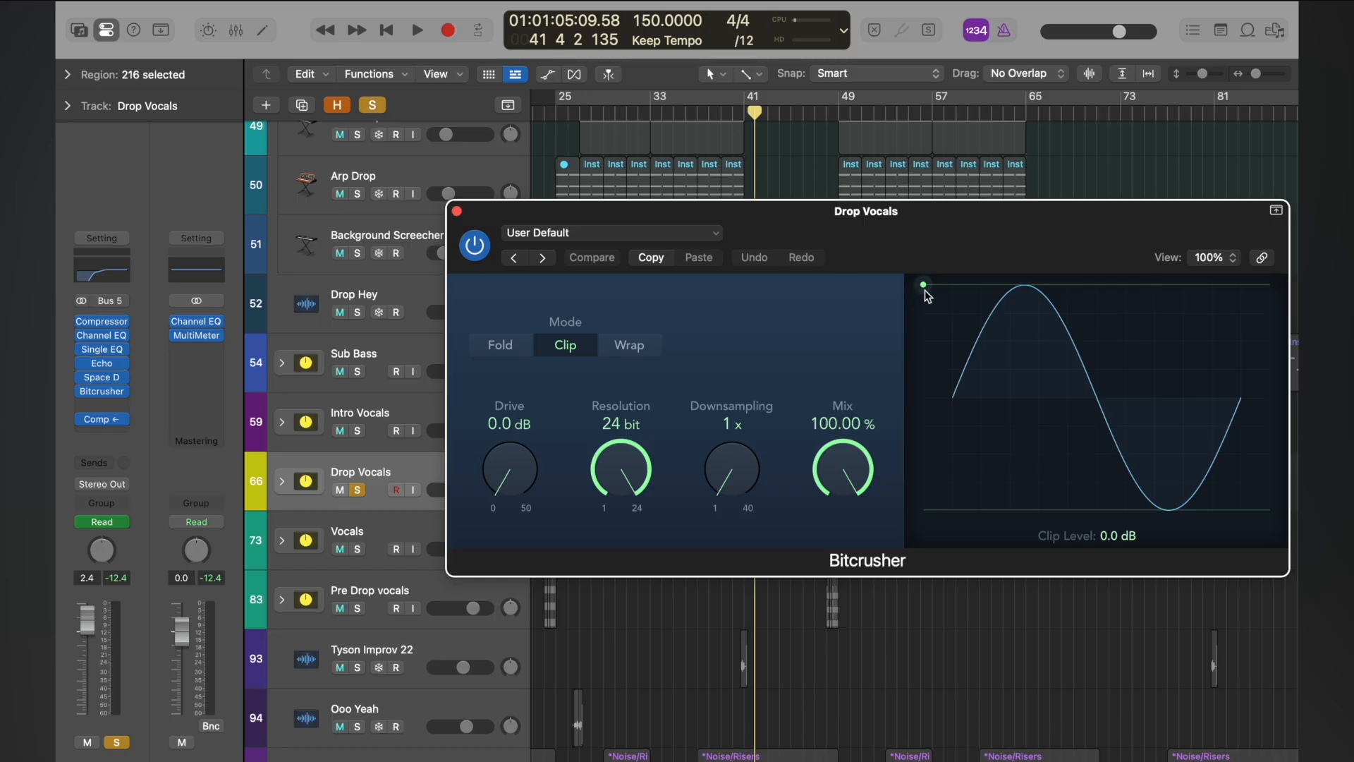
mouse_move(103, 391)
left_mouse_down()
mouse_move(104, 409)
mouse_move(99, 391)
left_mouse_up()
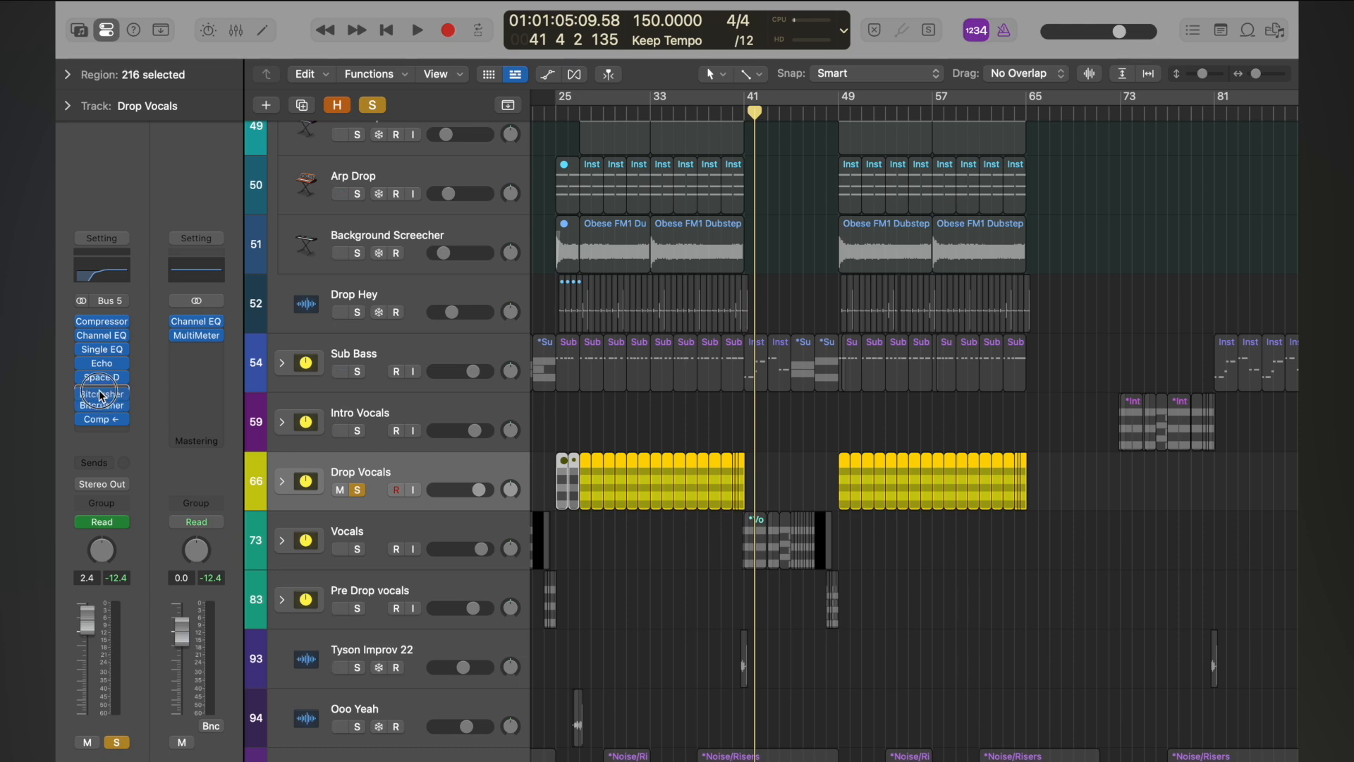
left_click(104, 407)
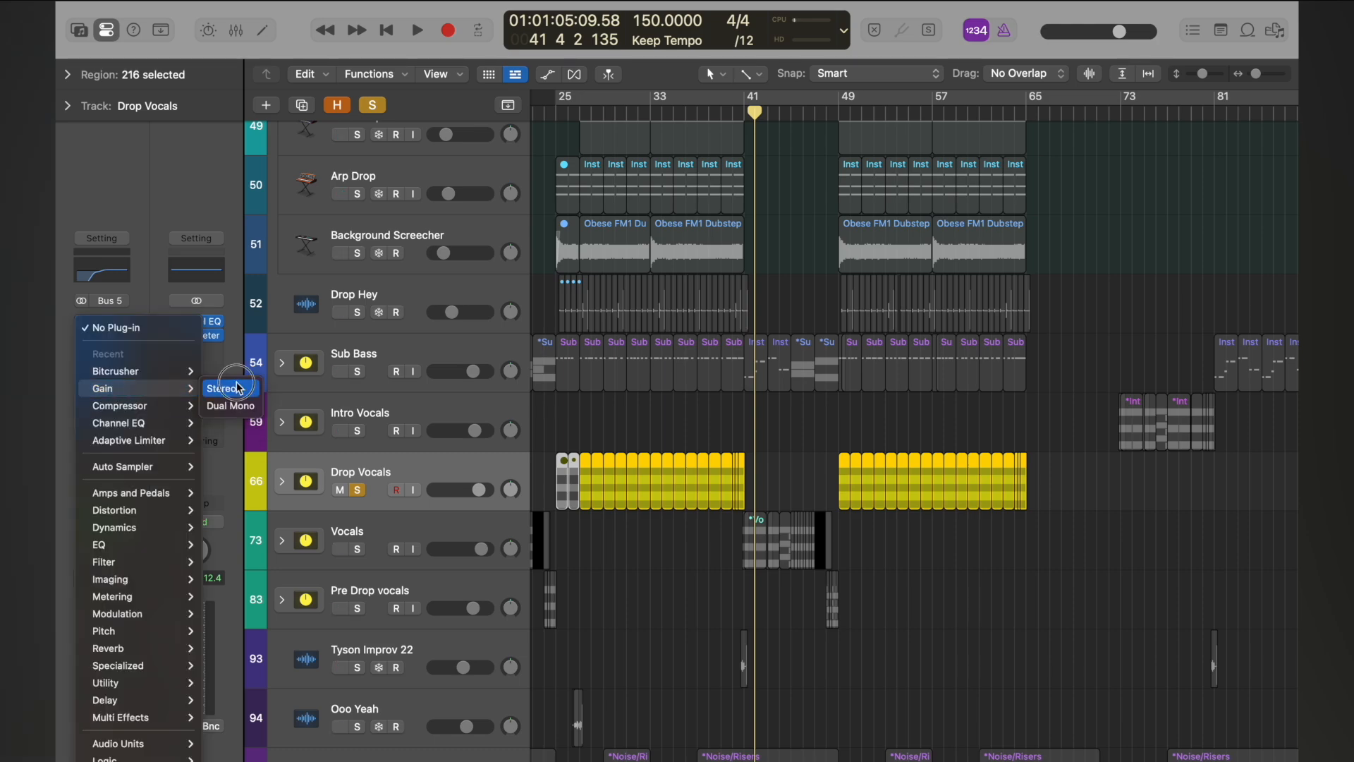
left_click(226, 386)
left_click_drag(675, 205, 781, 568)
- Play the Drop Vocals from about bar 27, skipping ahead to the end of the first drop, to check the unclipped peaks
double_click(581, 107)
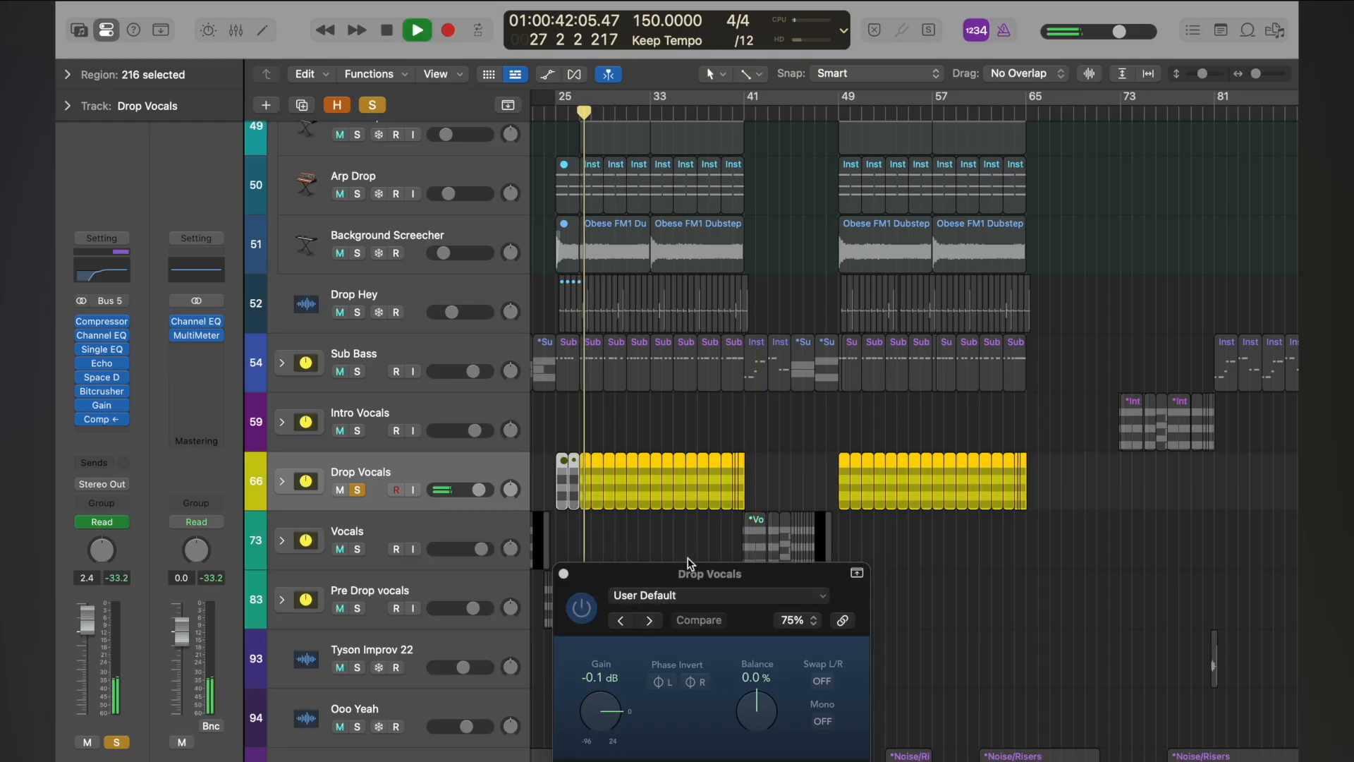
left_click_drag(692, 583, 795, 629)
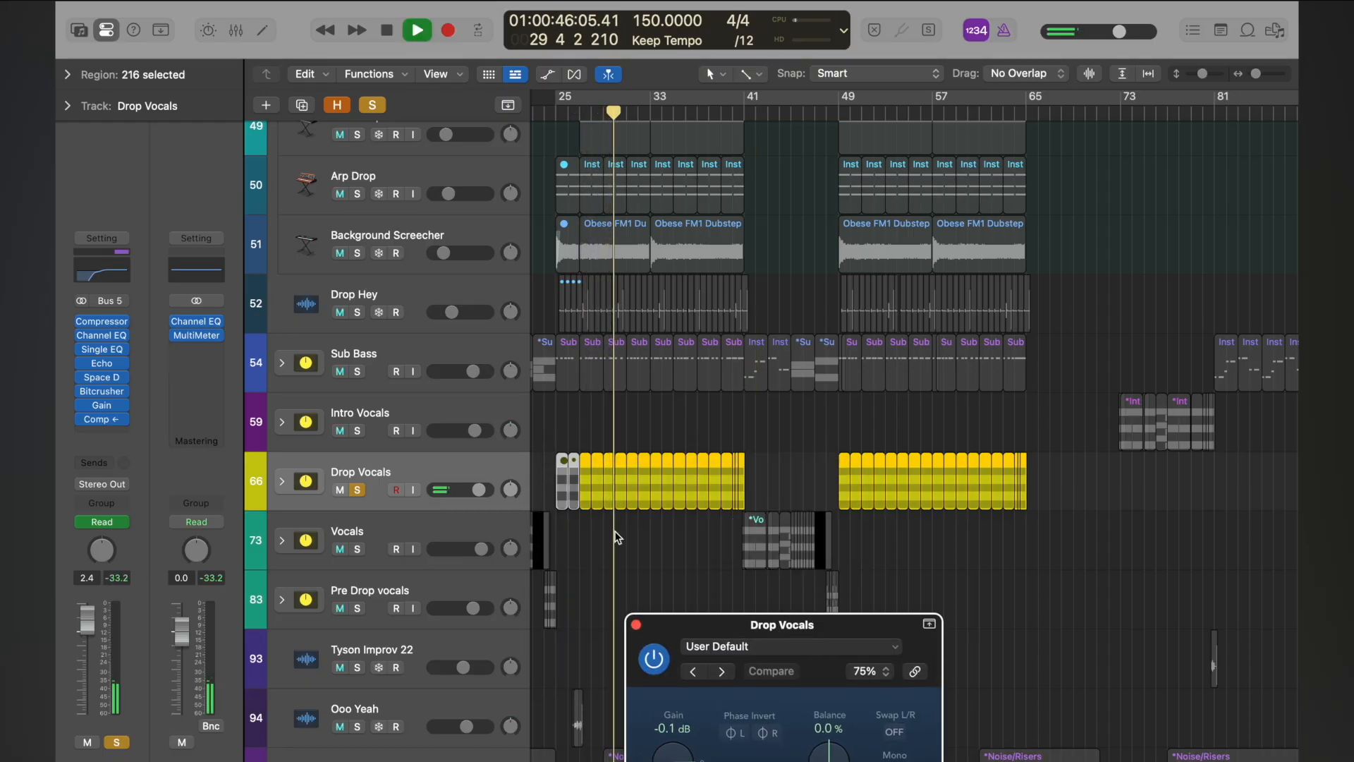
left_click(671, 110)
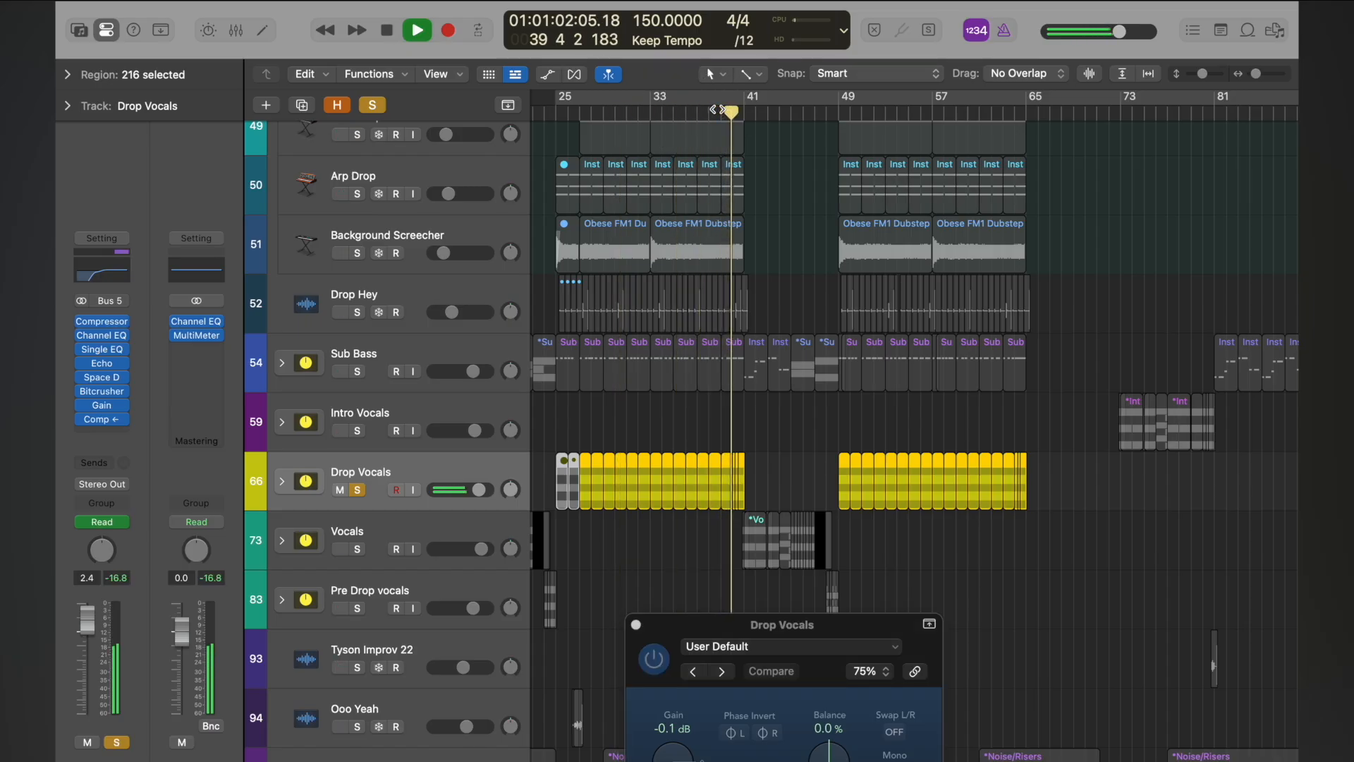
key("space")
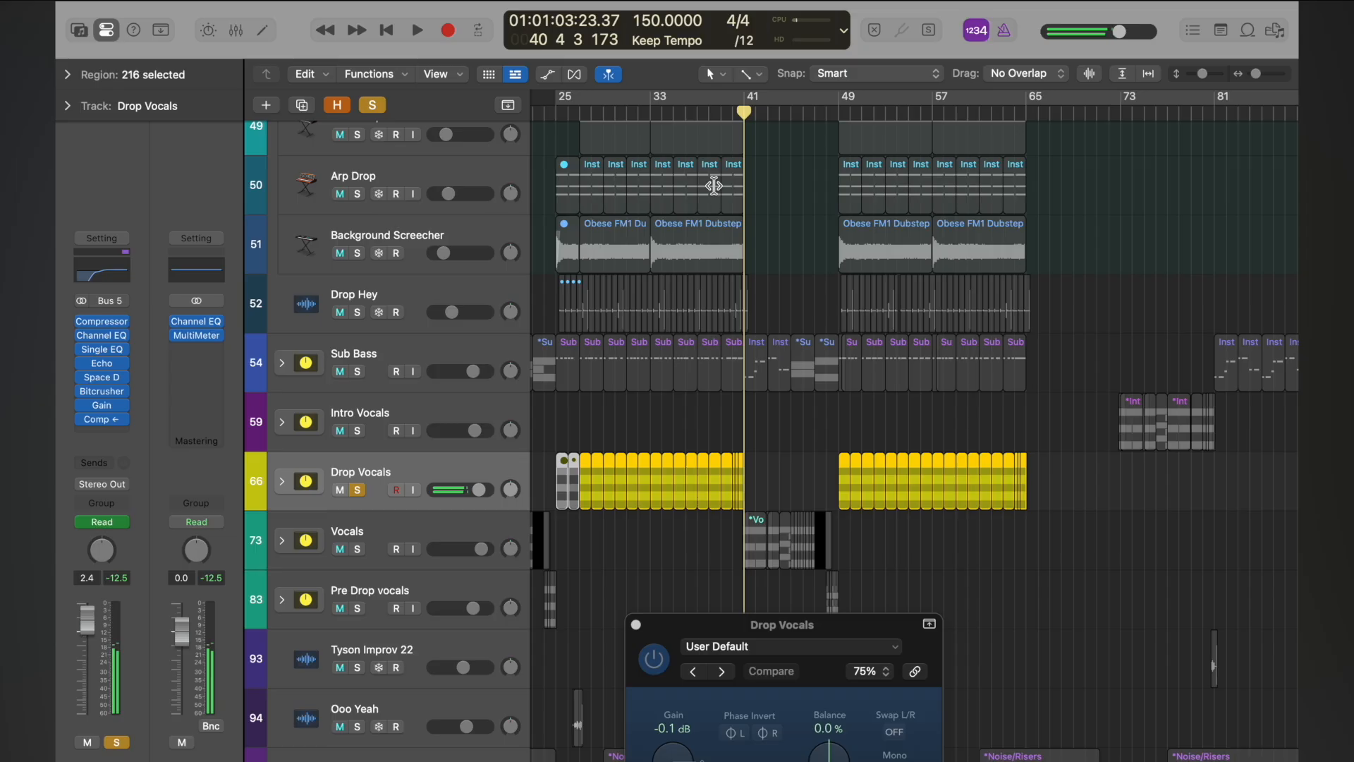
- Set the Drop Vocals' Bitcrusher drive to 15 dB and compensate with a Gain of -15 dB
left_click_drag(693, 625, 688, 508)
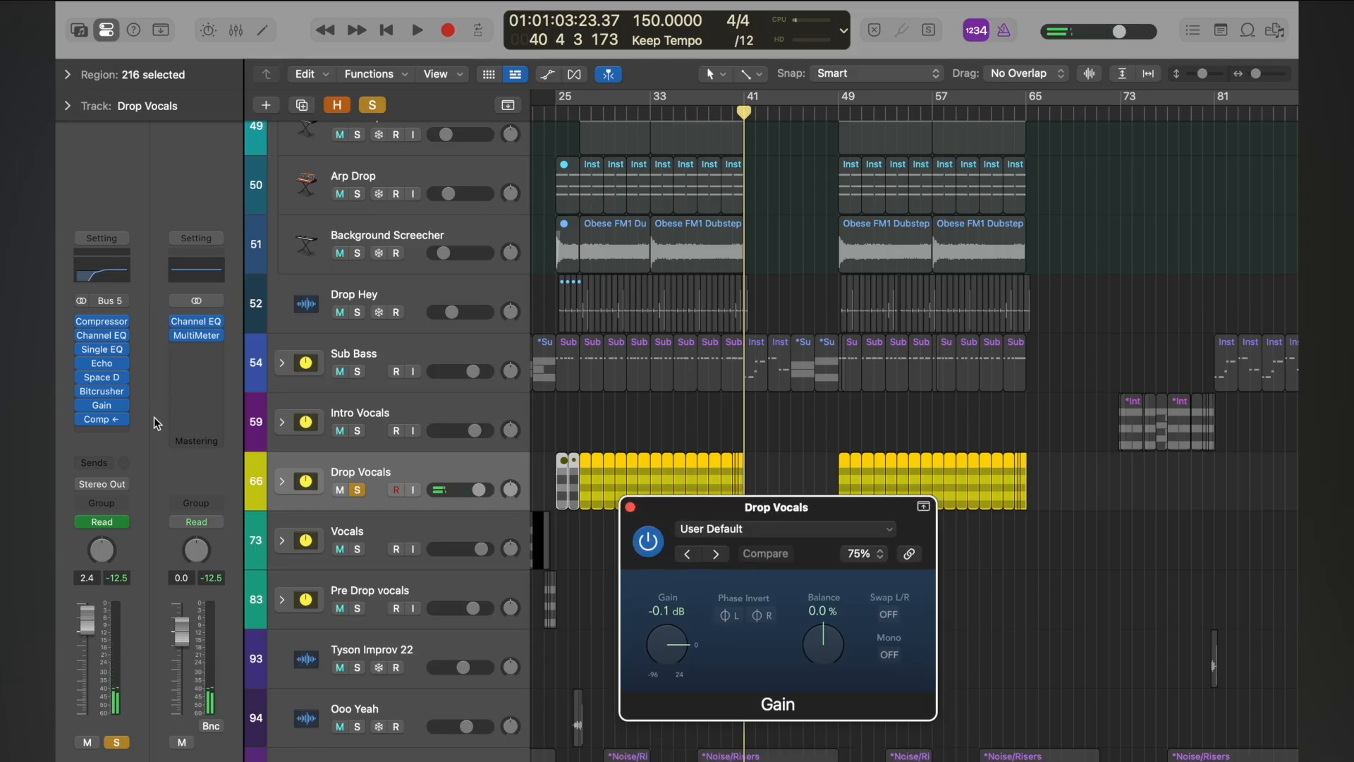
left_click(103, 392)
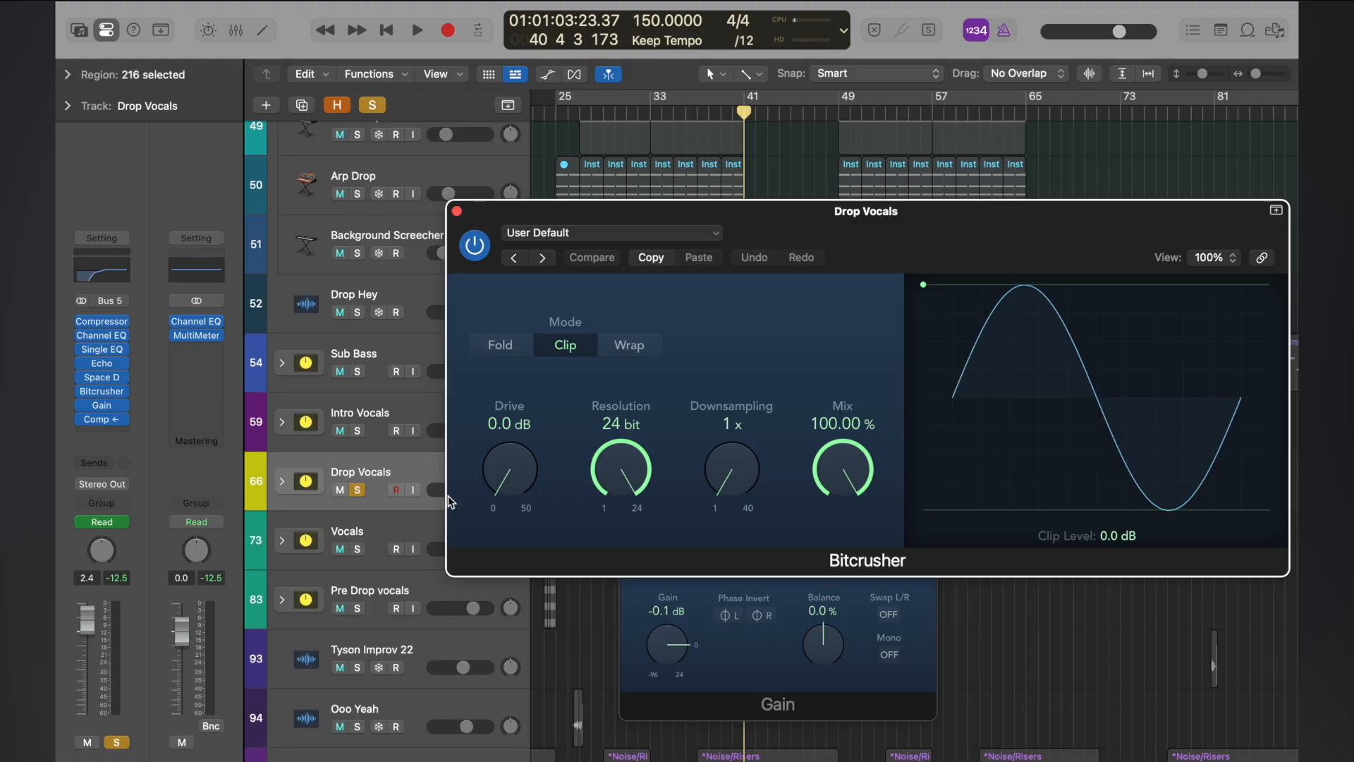
left_click_drag(519, 480, 499, 410)
left_click(456, 211)
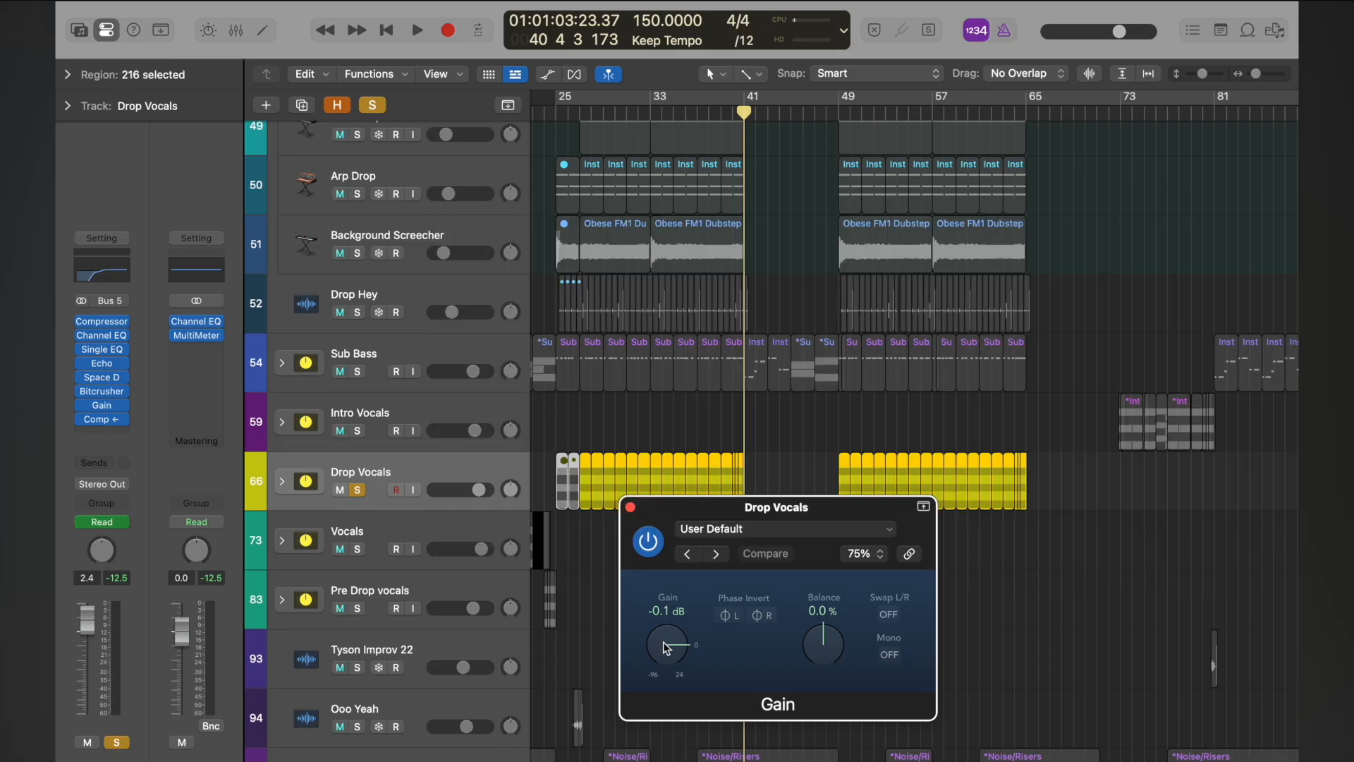
left_click_drag(667, 648, 661, 605)
type("-15")
key("Return")
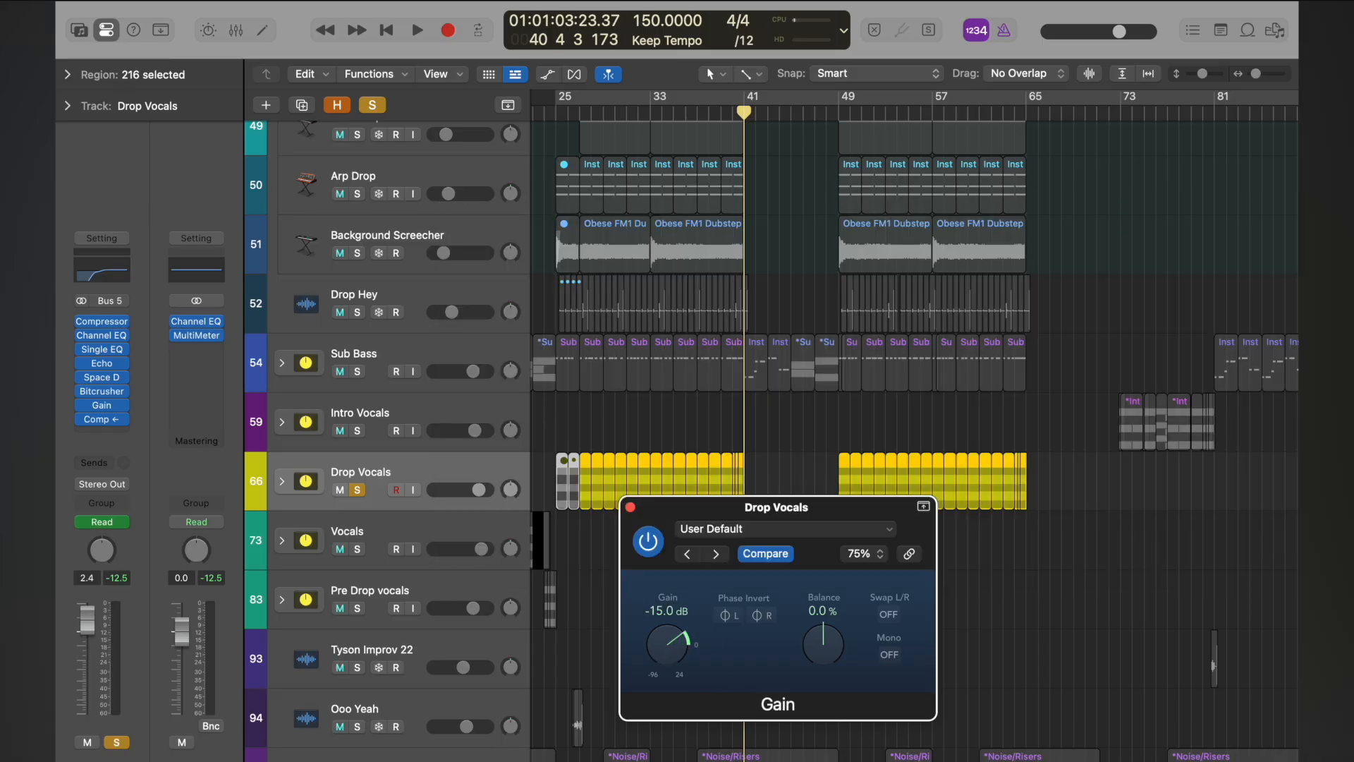
left_click(630, 508)
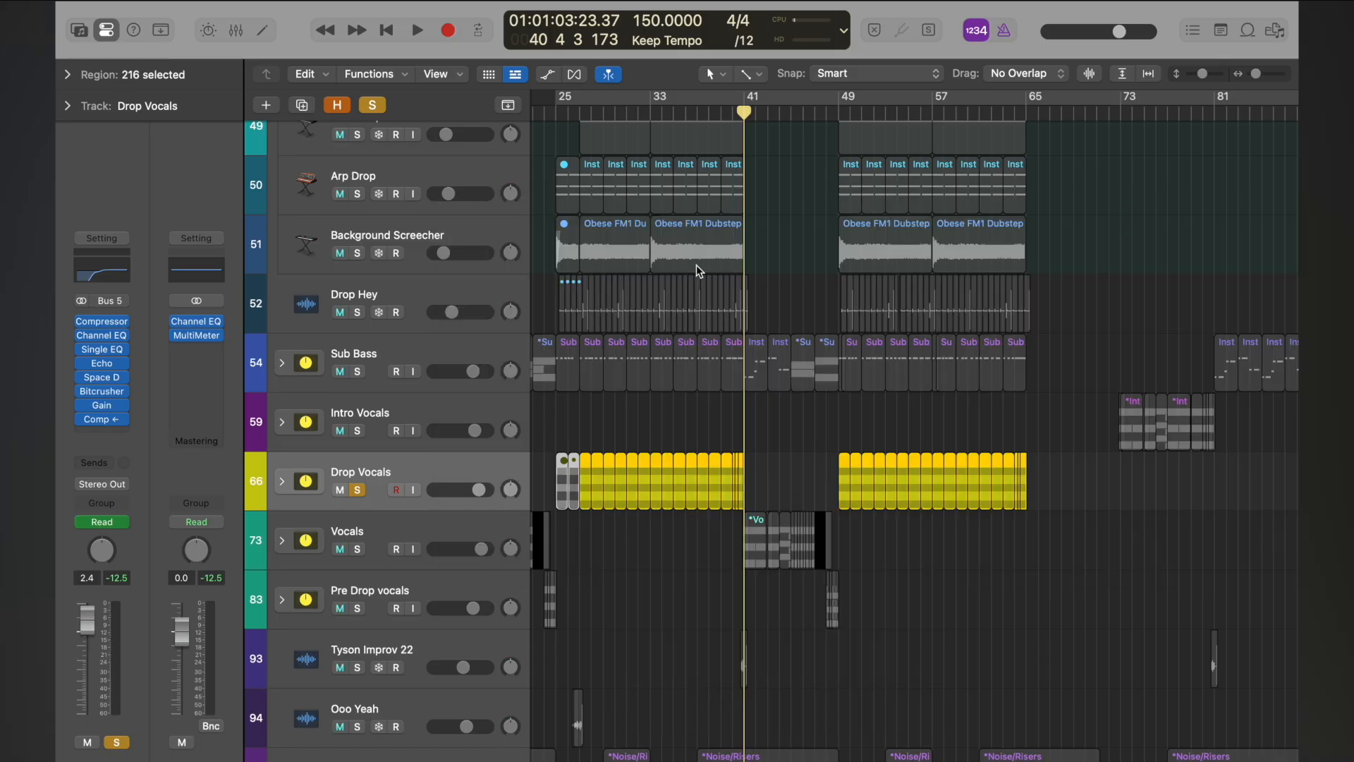
- Play the clipped Drop Vocals from about bar 38 and view the settings of the side-chained Compressor
left_click(714, 111)
key("space")
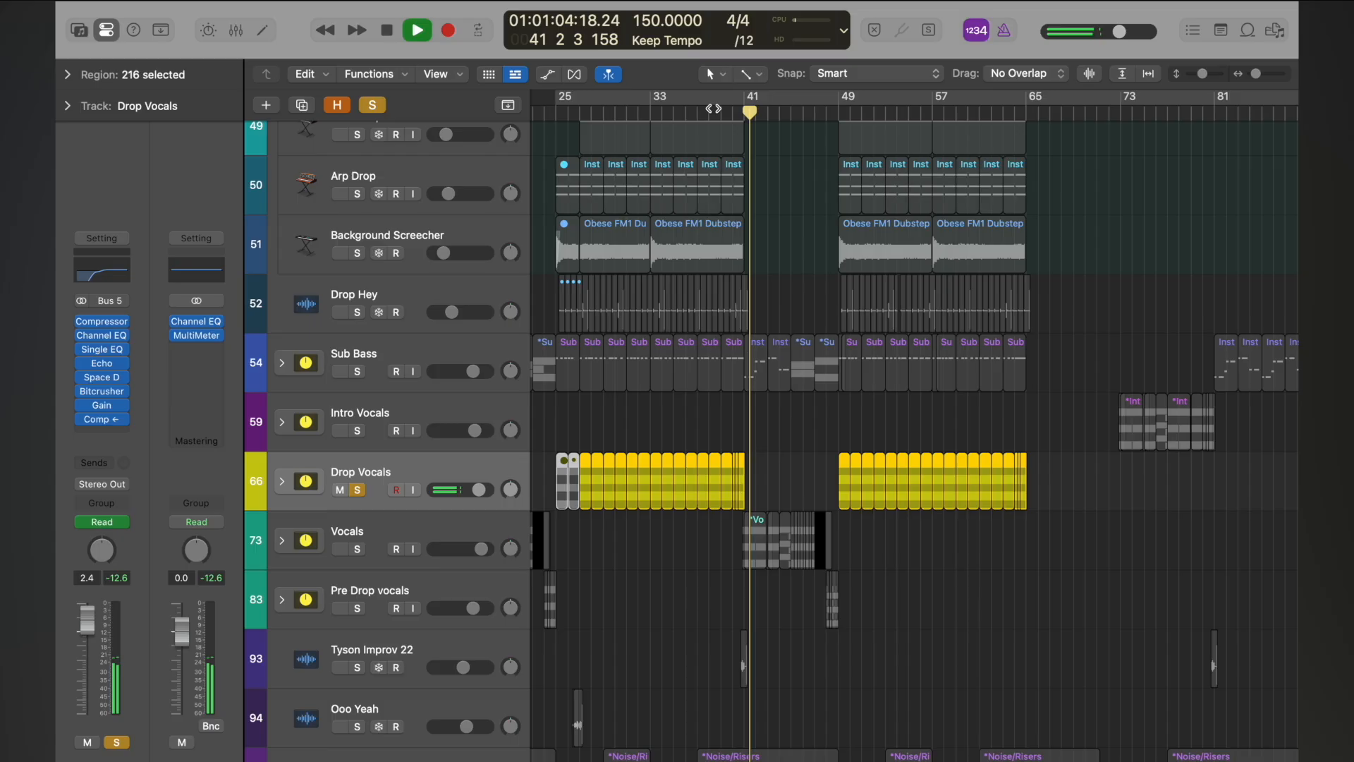
key("space")
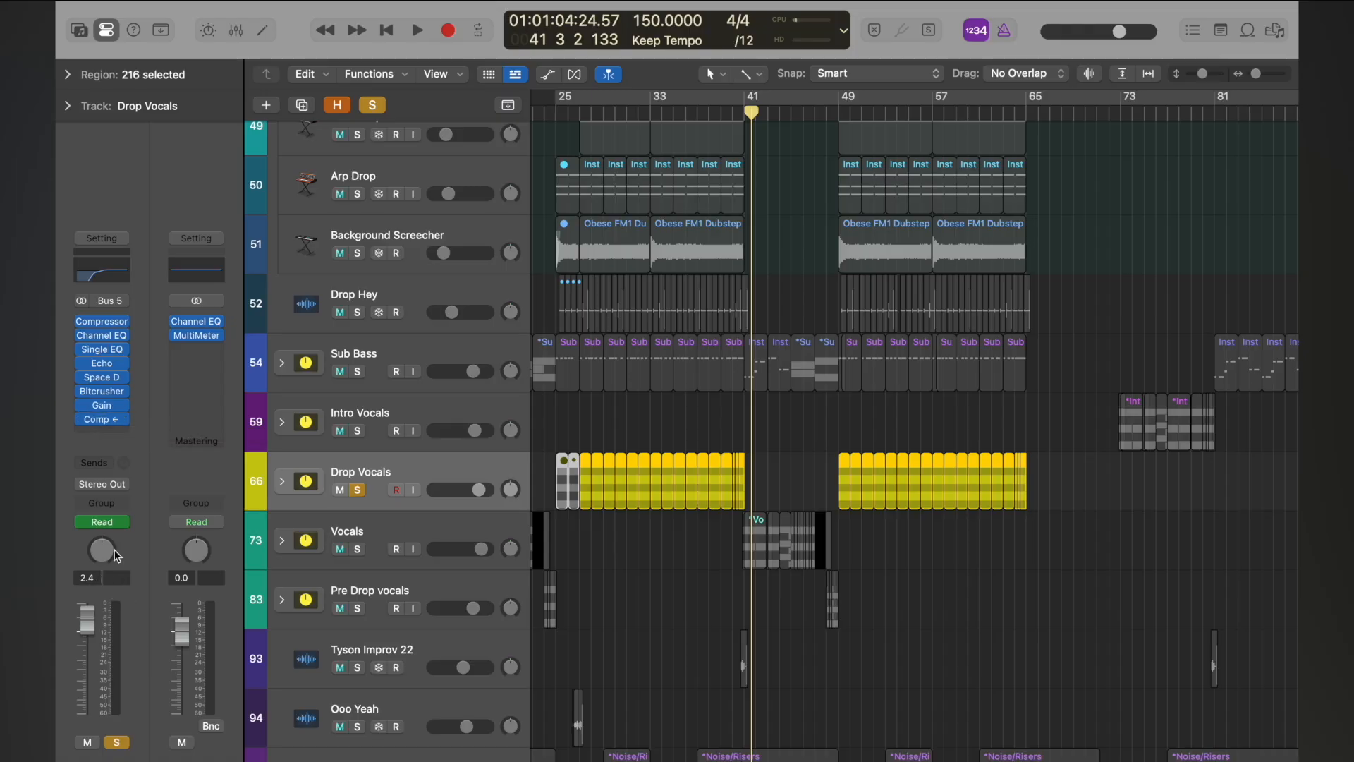
left_click(105, 420)
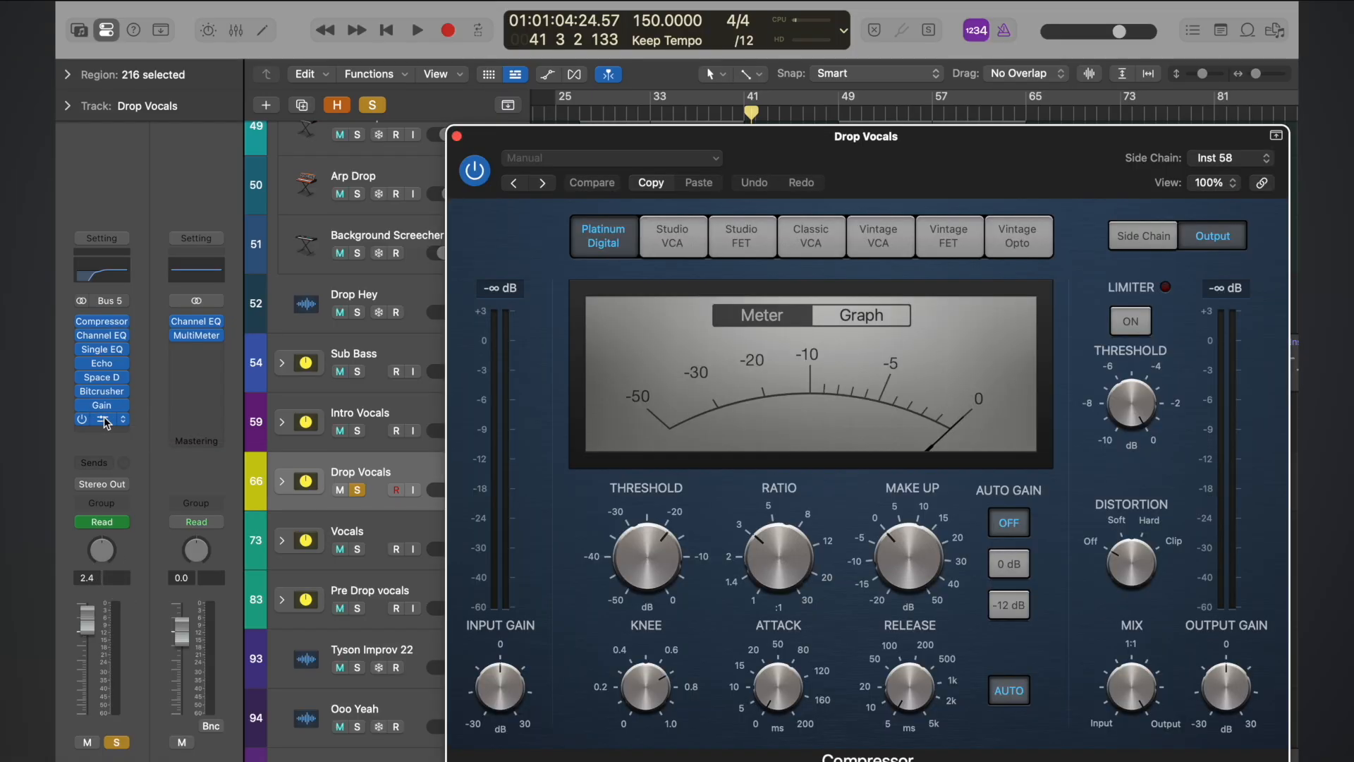
left_click(457, 136)
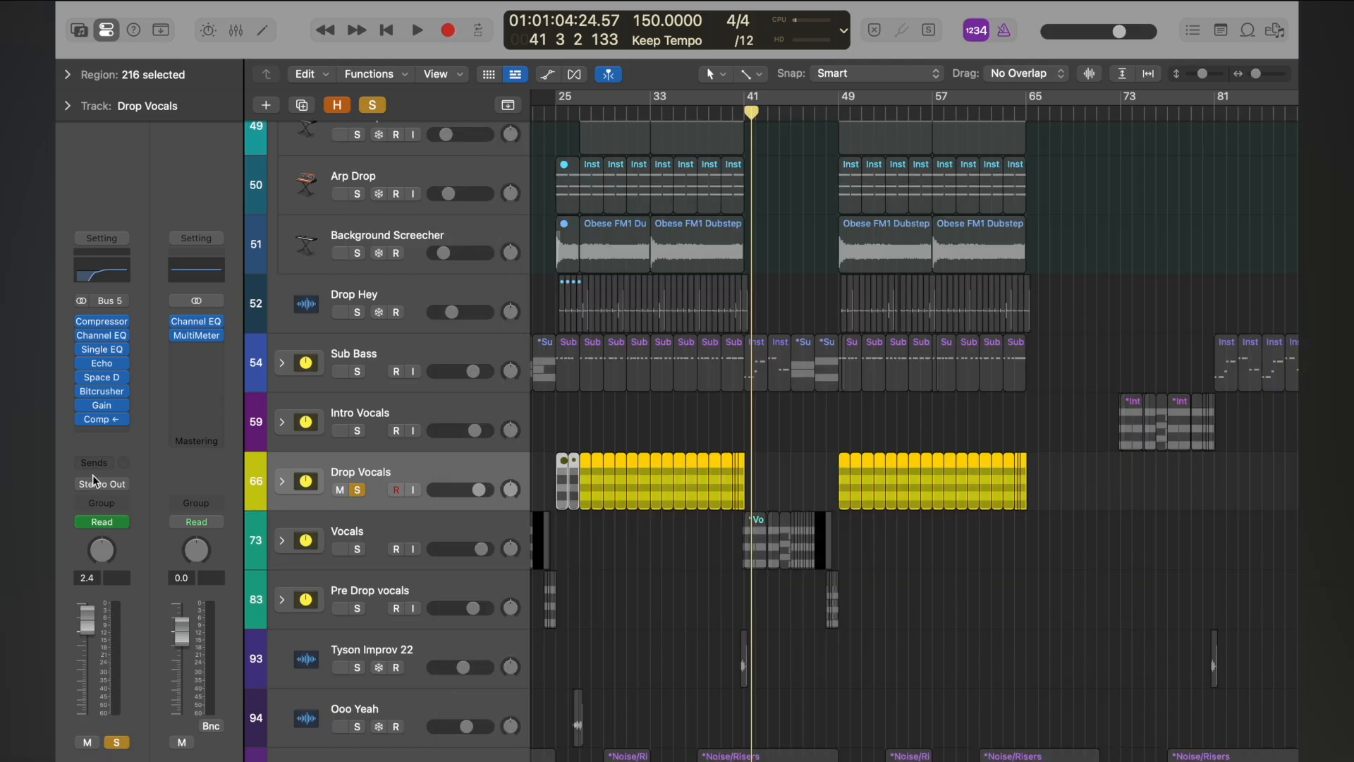
- Compare the Drop Vocals from about bar 38 with Bitcrusher and Gain bypassed and with both active
left_click(104, 392)
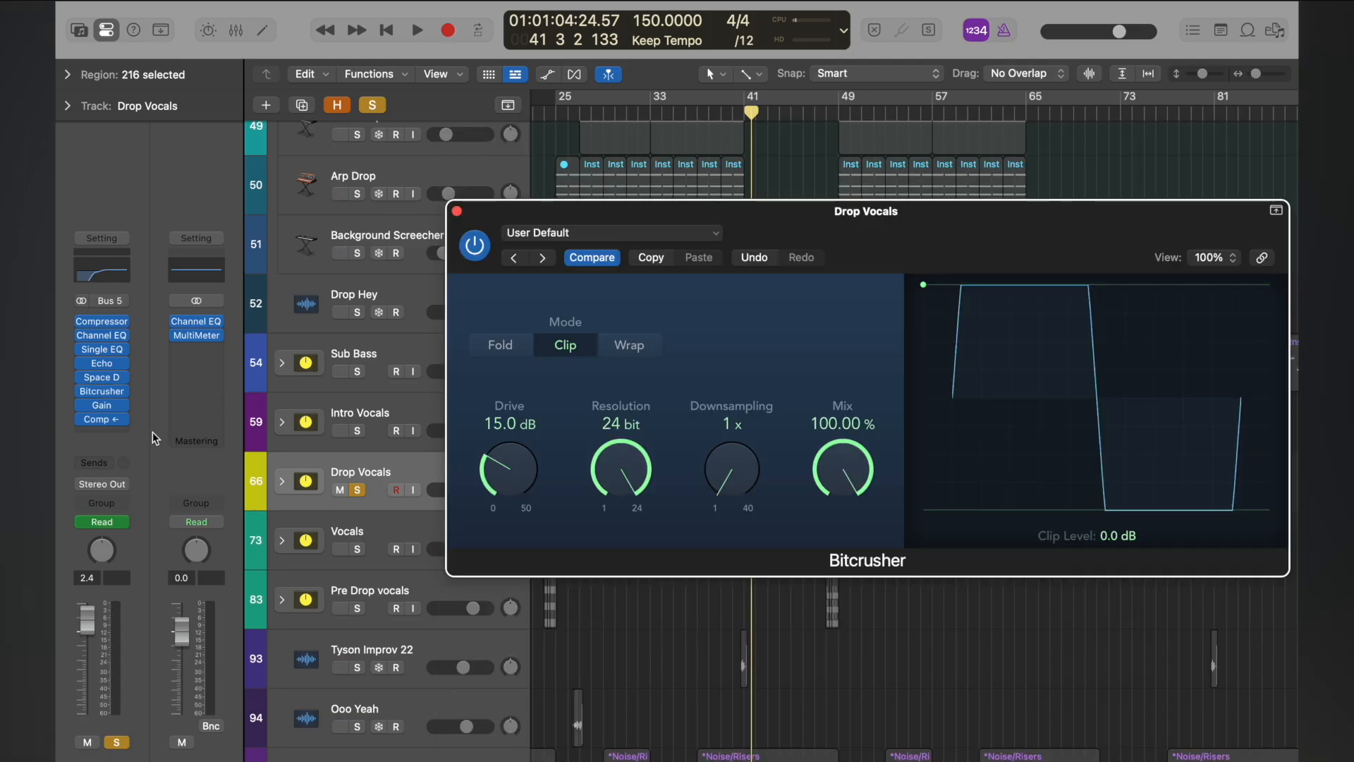
left_click(82, 392)
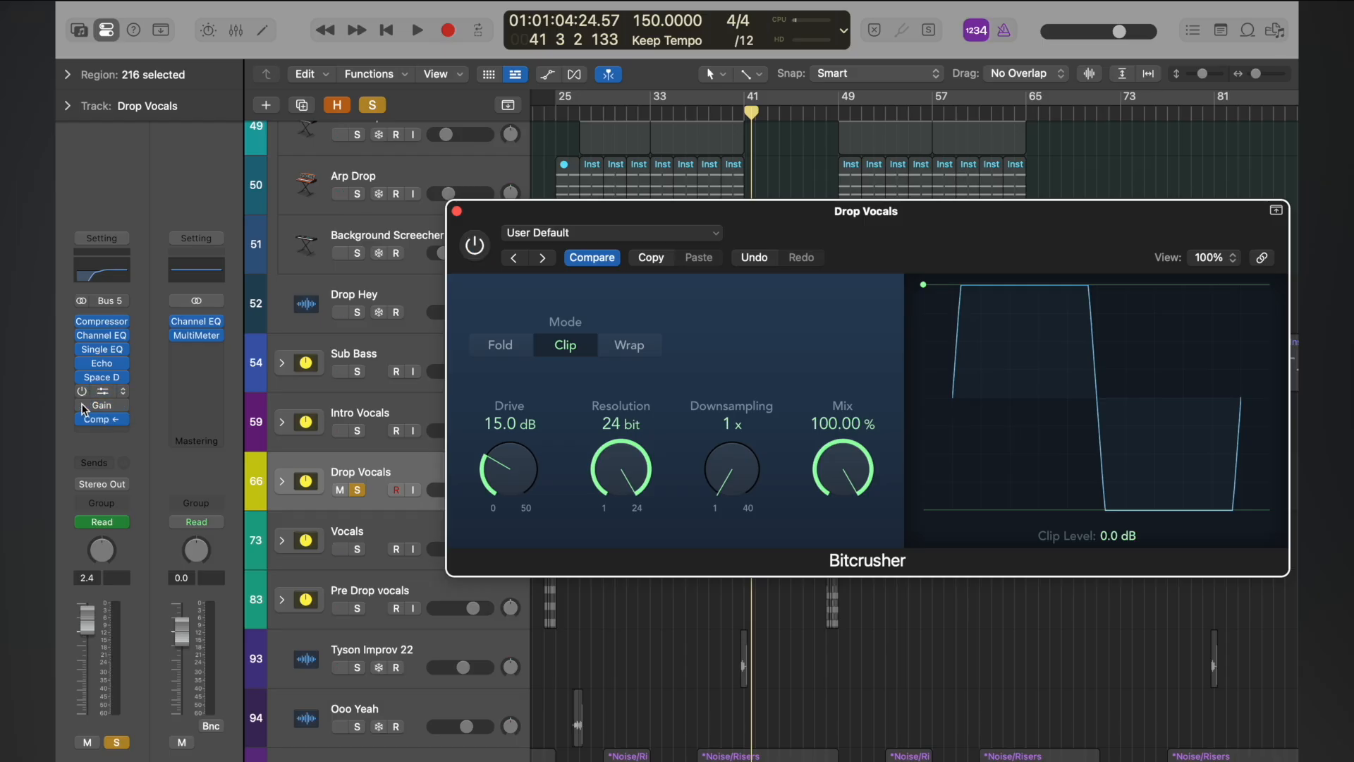
left_click(457, 211)
left_click(730, 102)
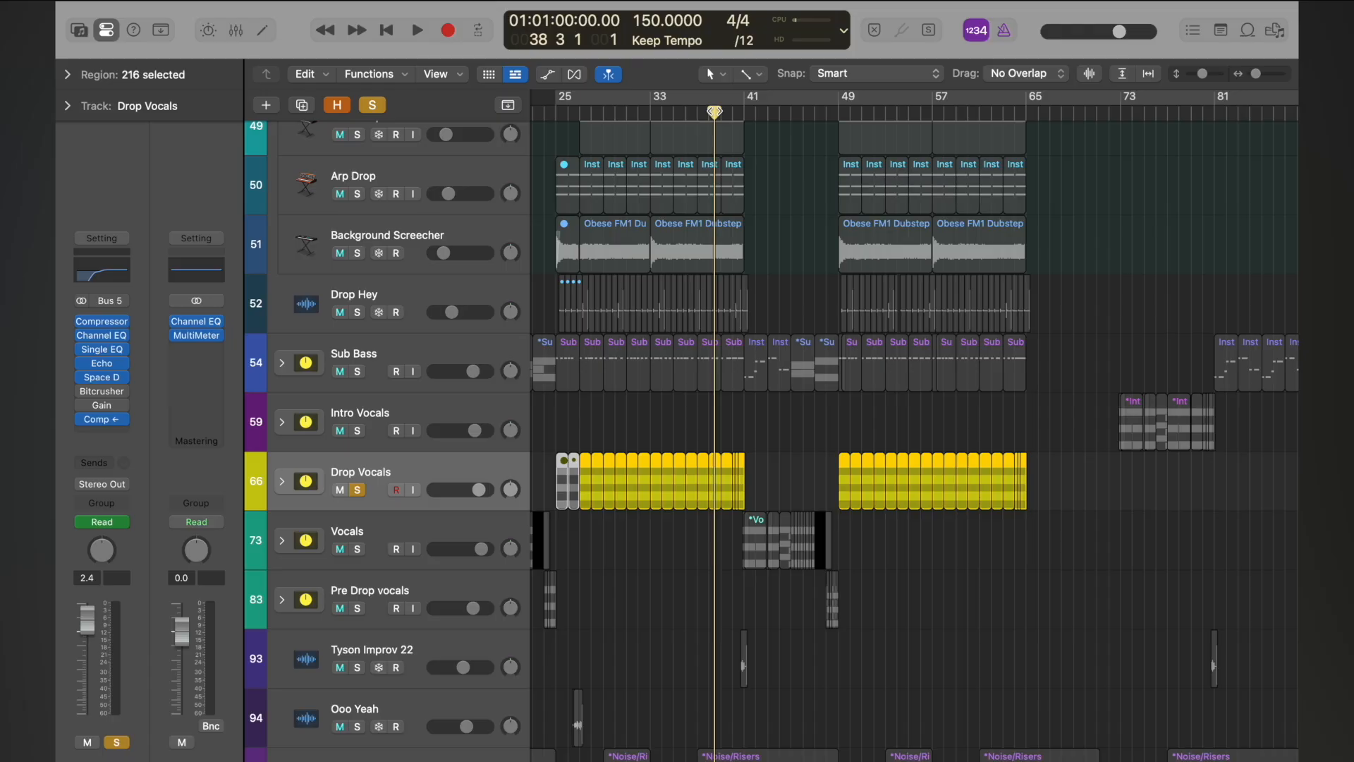
key("space")
key("a")
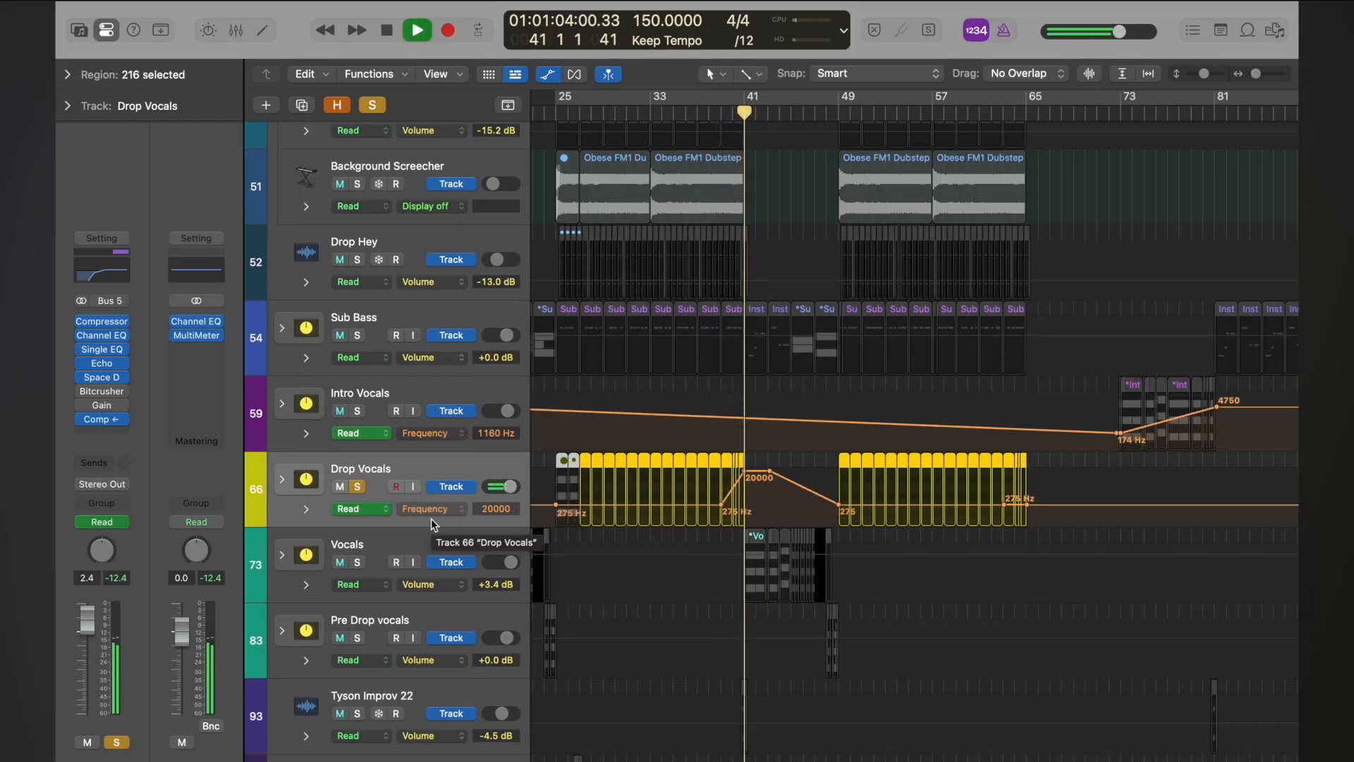
key("a")
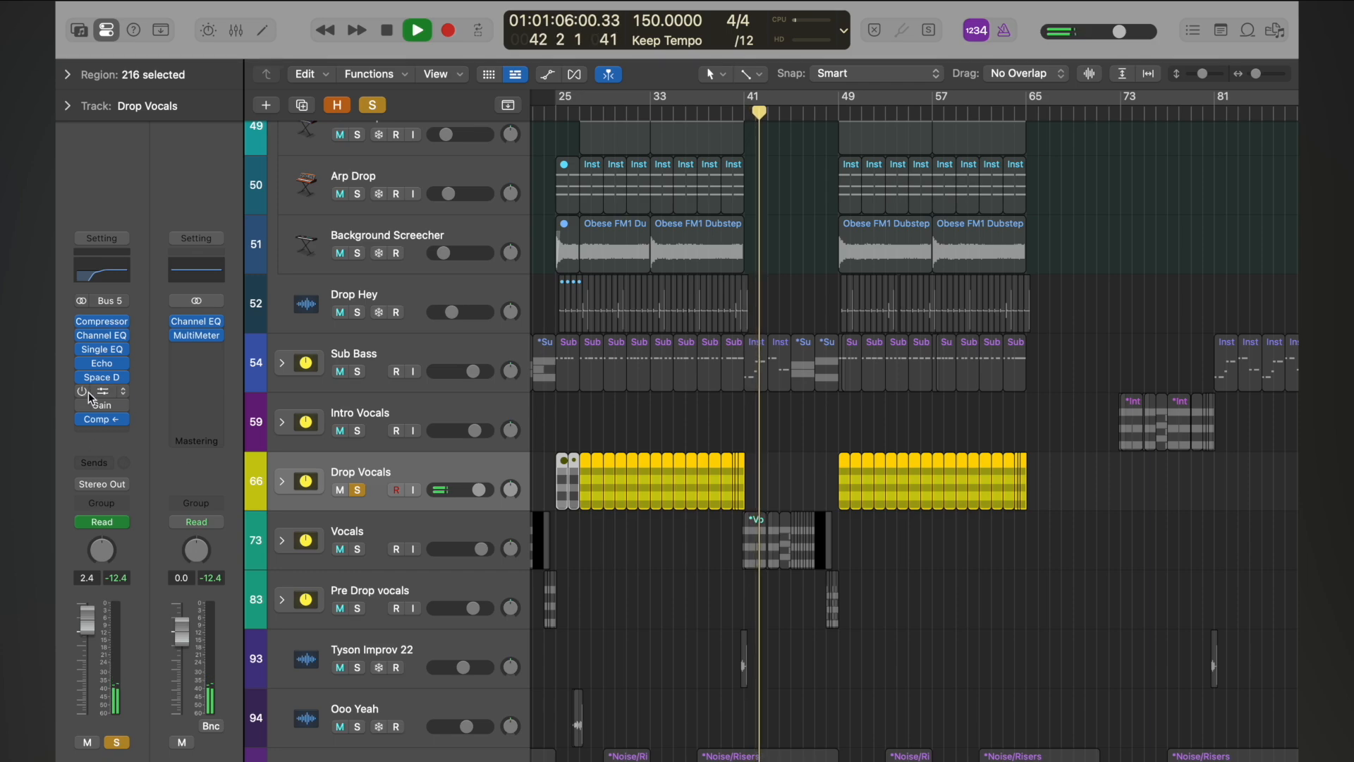
left_click(712, 115)
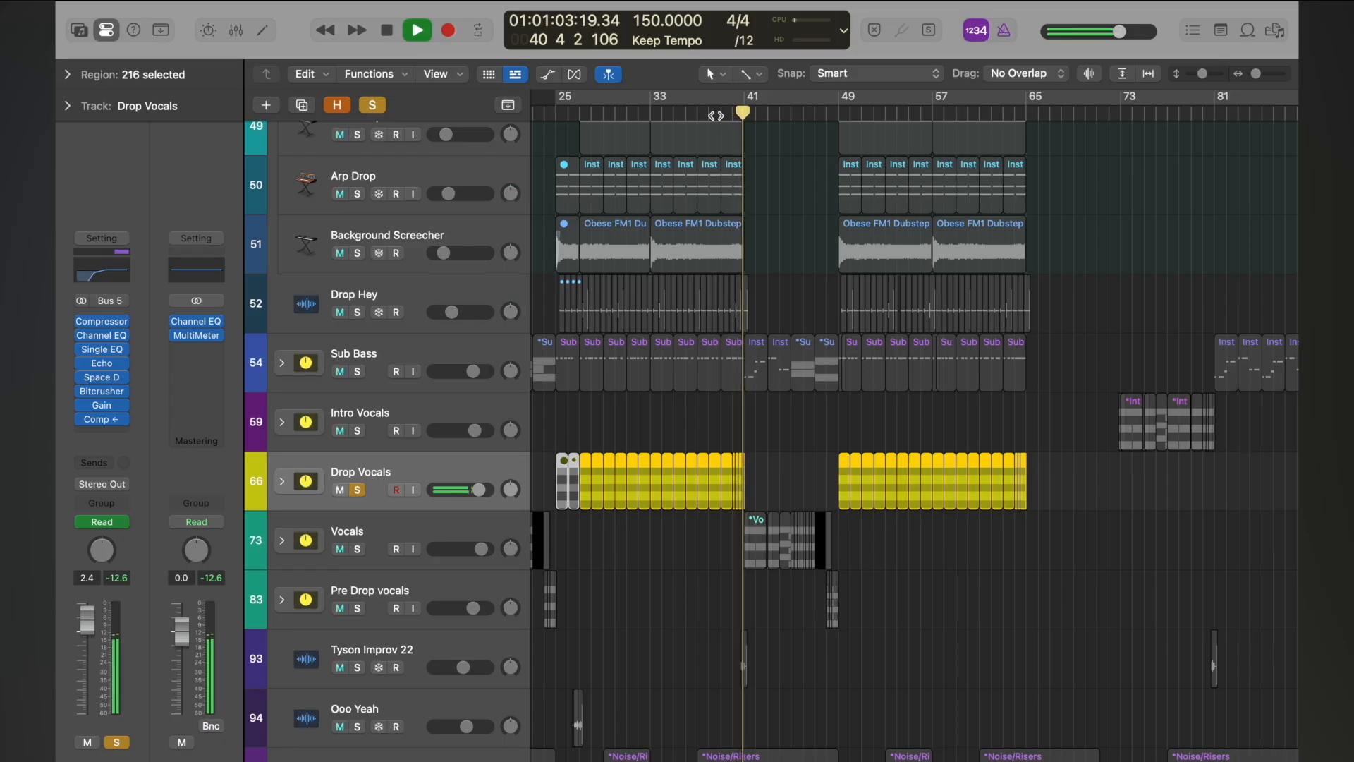
key("space")
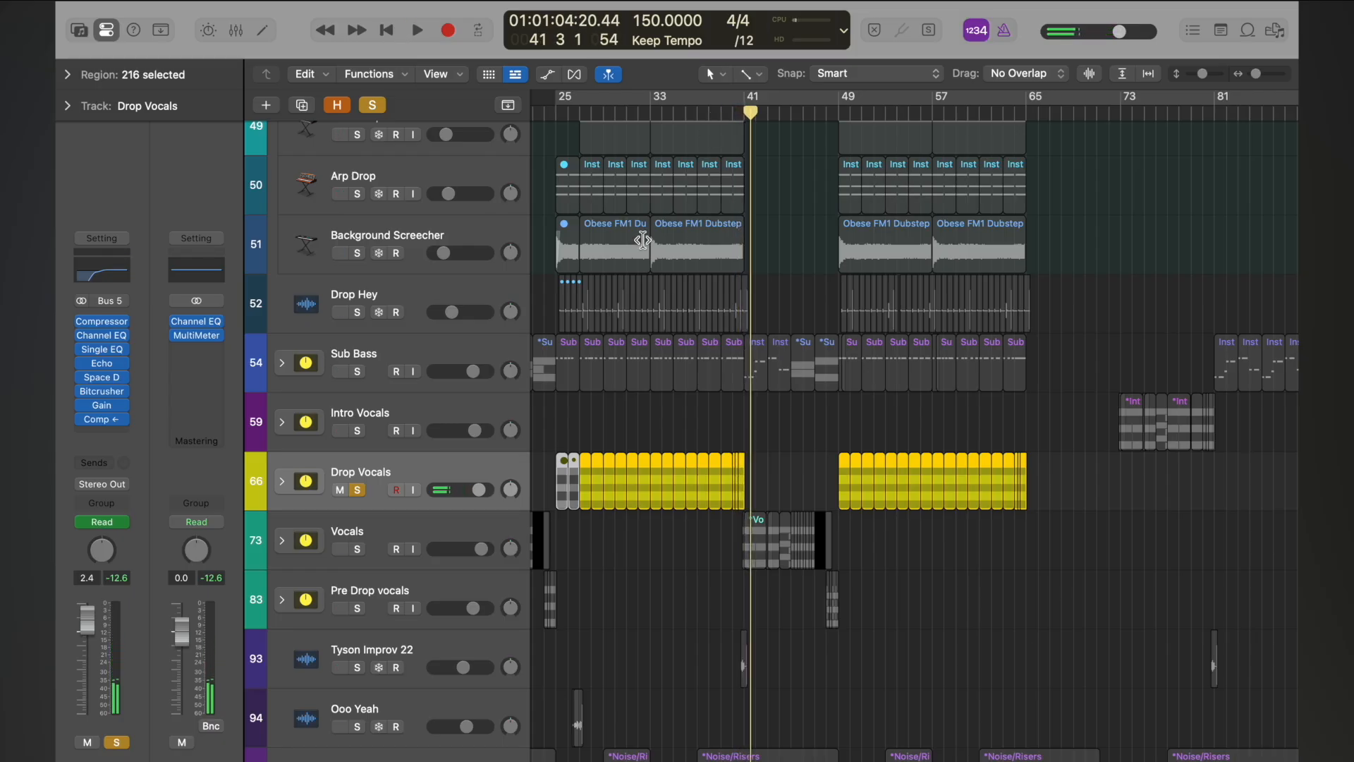
- Bypass the Drop Vocals' Bitcrusher and Gain and play from about bar 39 to check the unclipped peaks
left_click(102, 392)
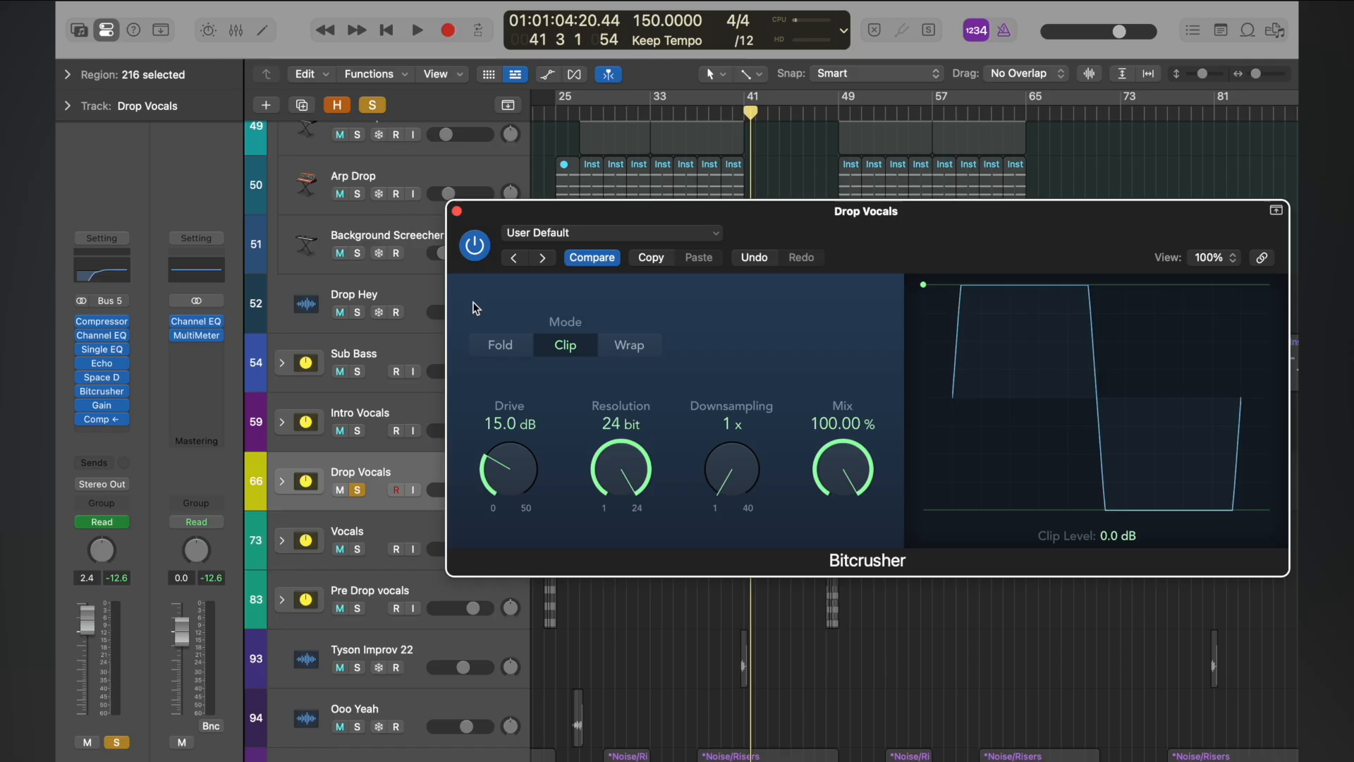
left_click(473, 245)
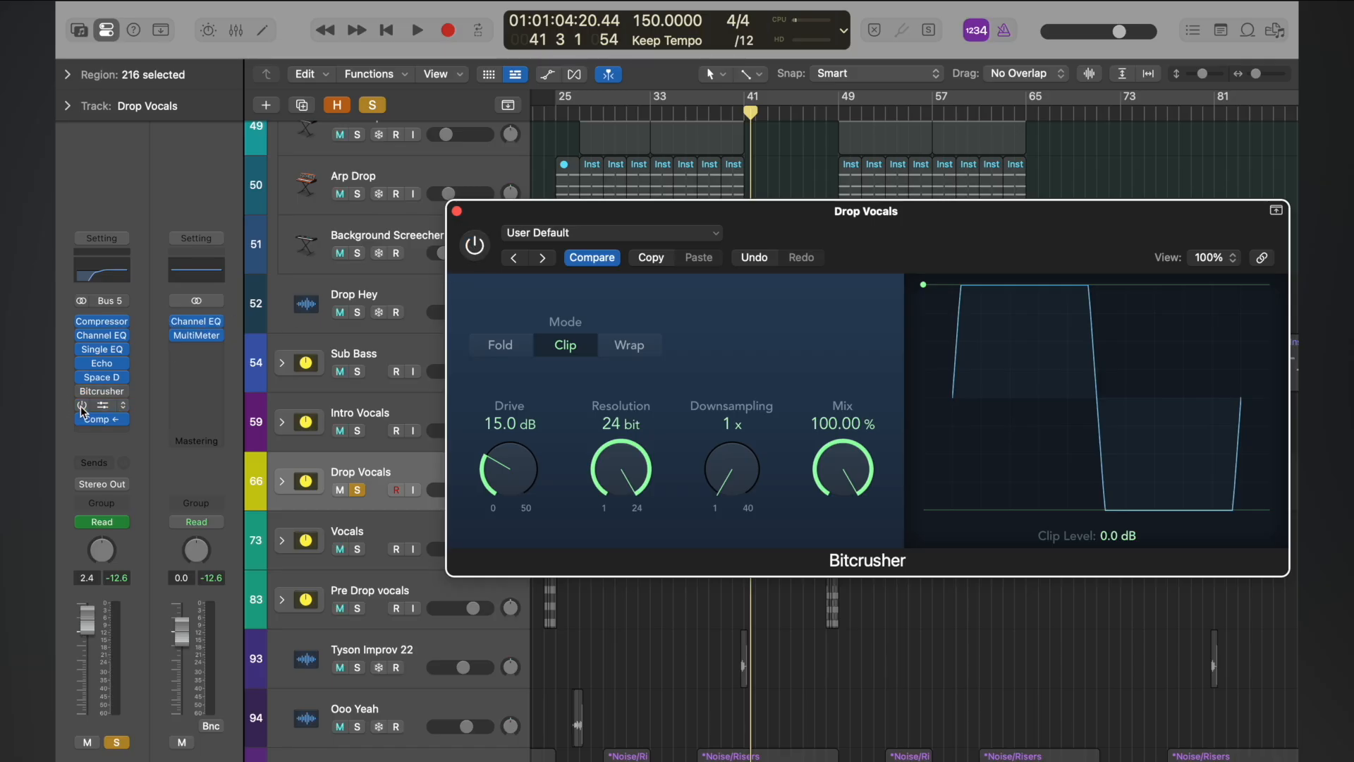
left_click(457, 211)
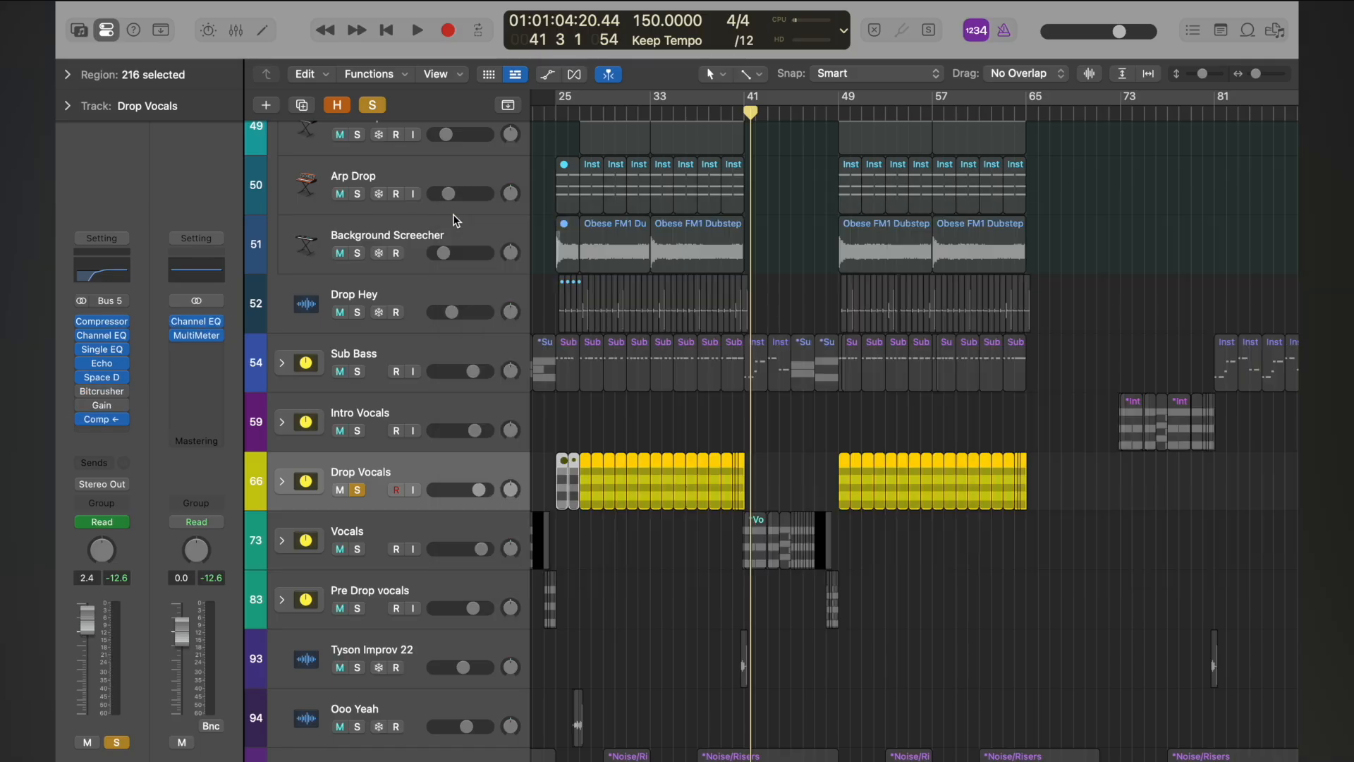
left_click(725, 112)
key("space")
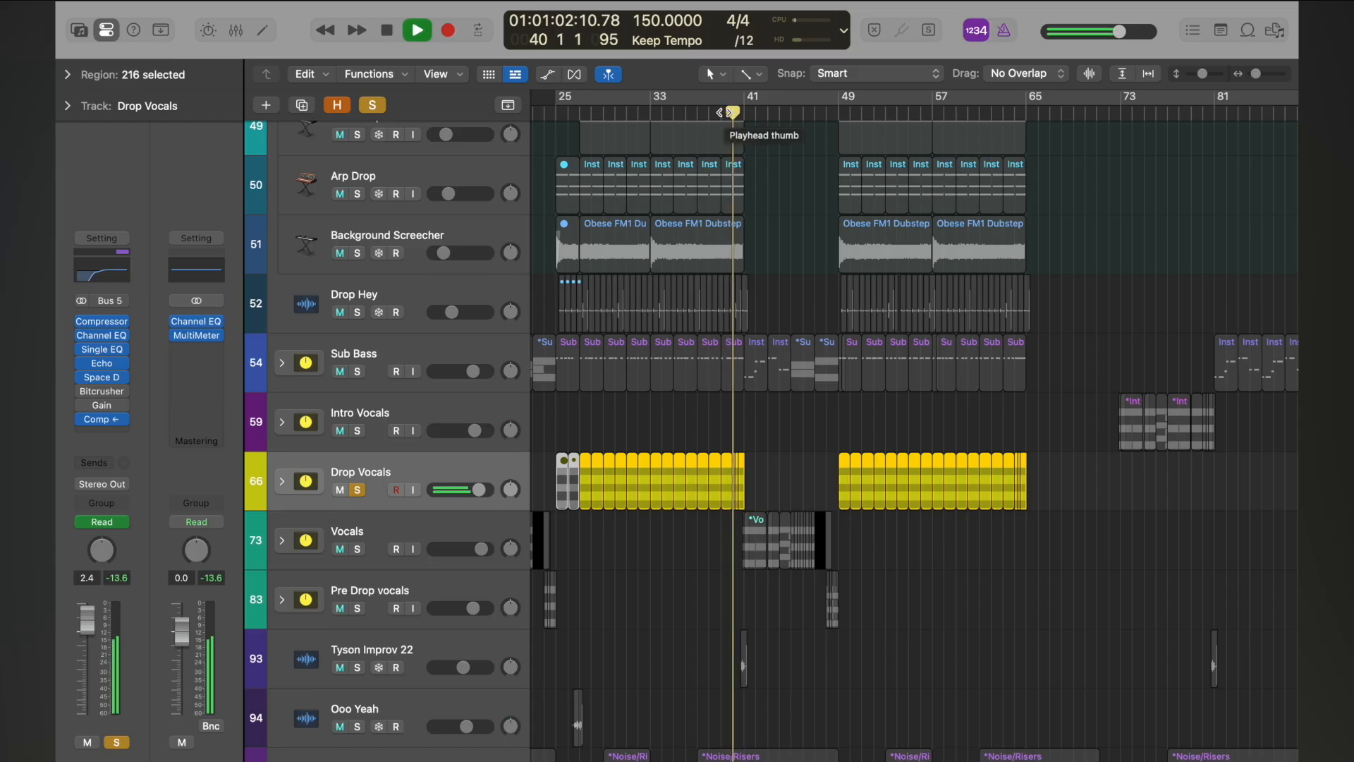
key("space")
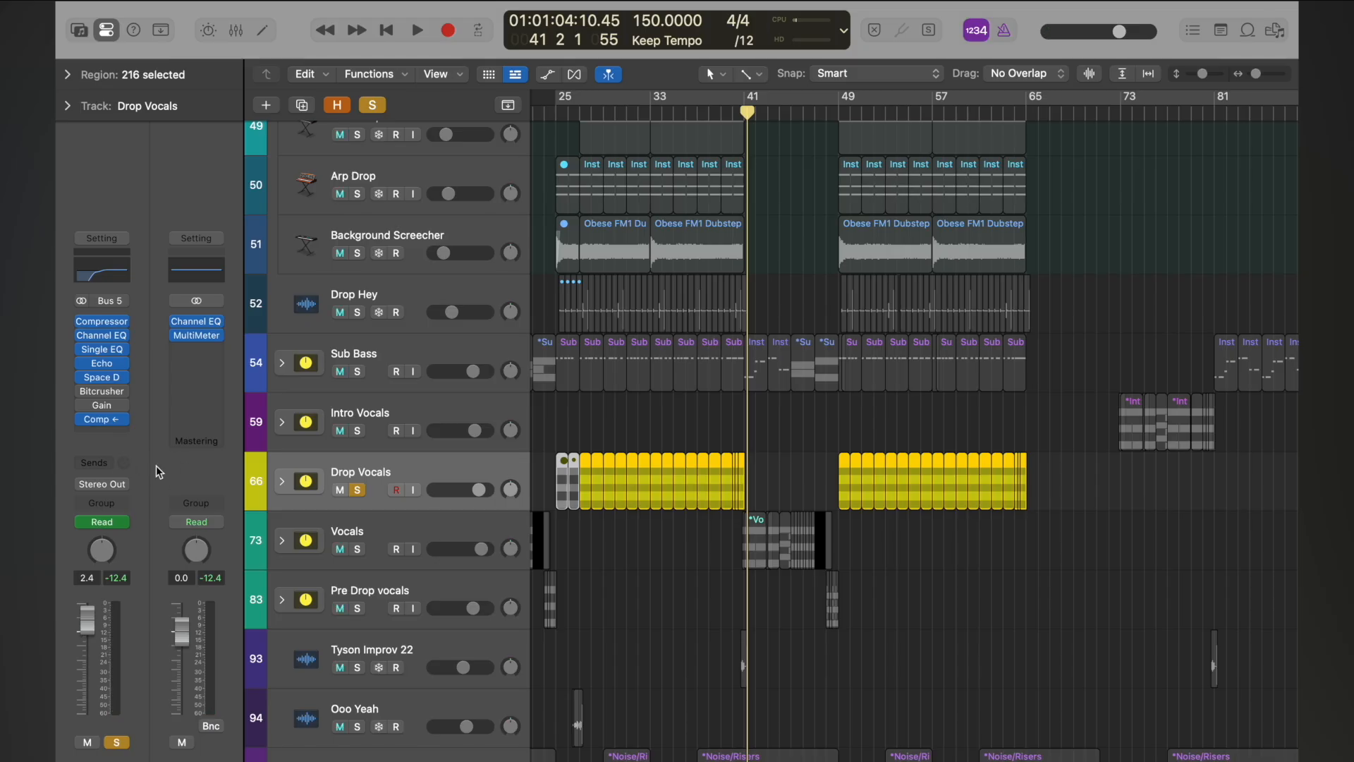
- Reactivate the Drop Vocals' Bitcrusher and Gain and replay the end of the first drop to compare the peaks
left_click_drag(85, 392, 84, 408)
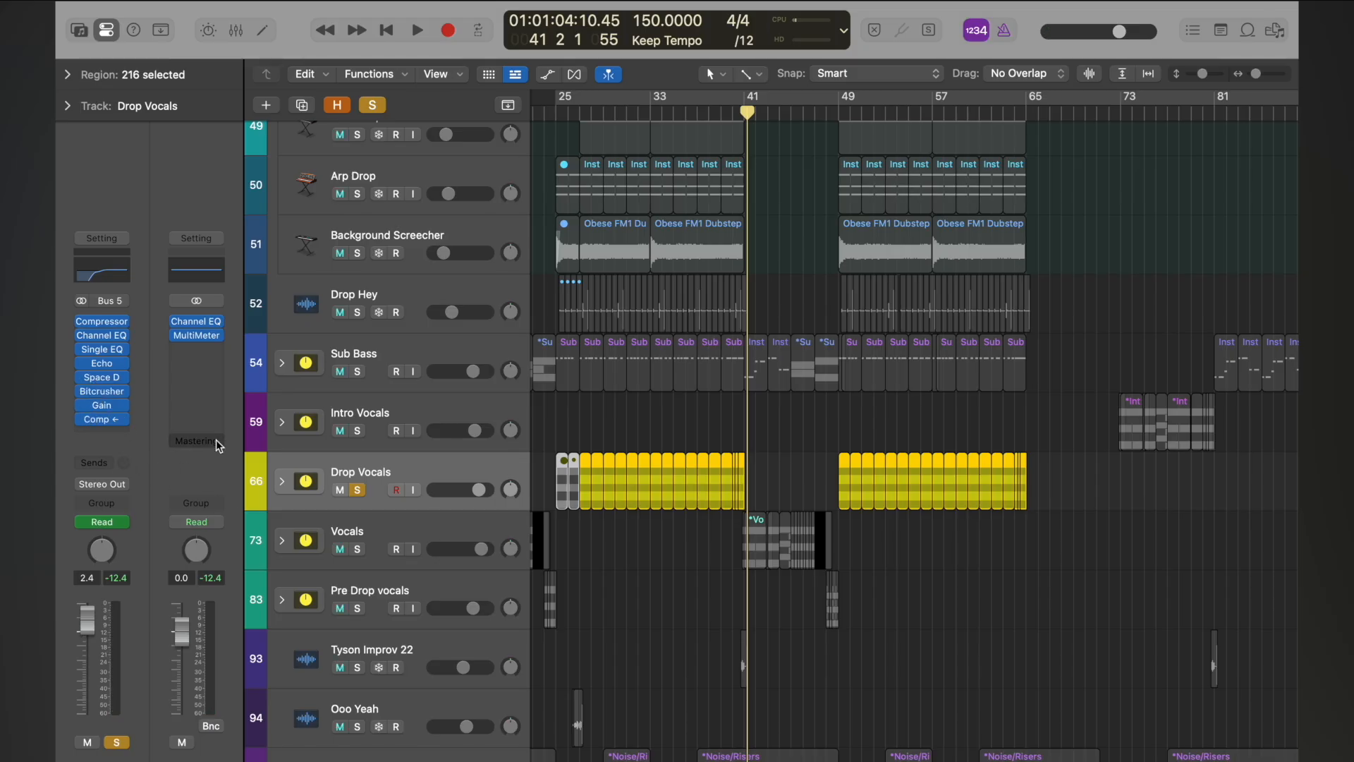
key("space")
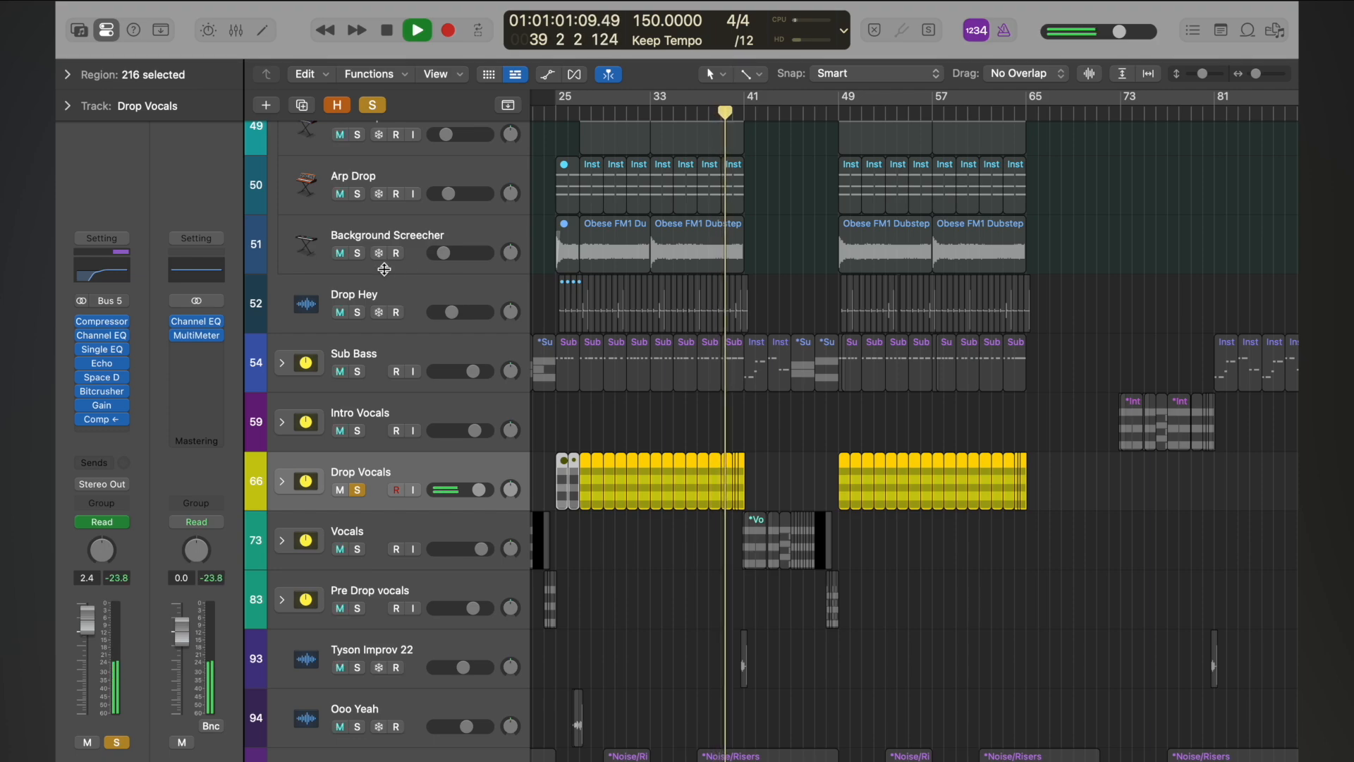
mouse_move(104, 406)
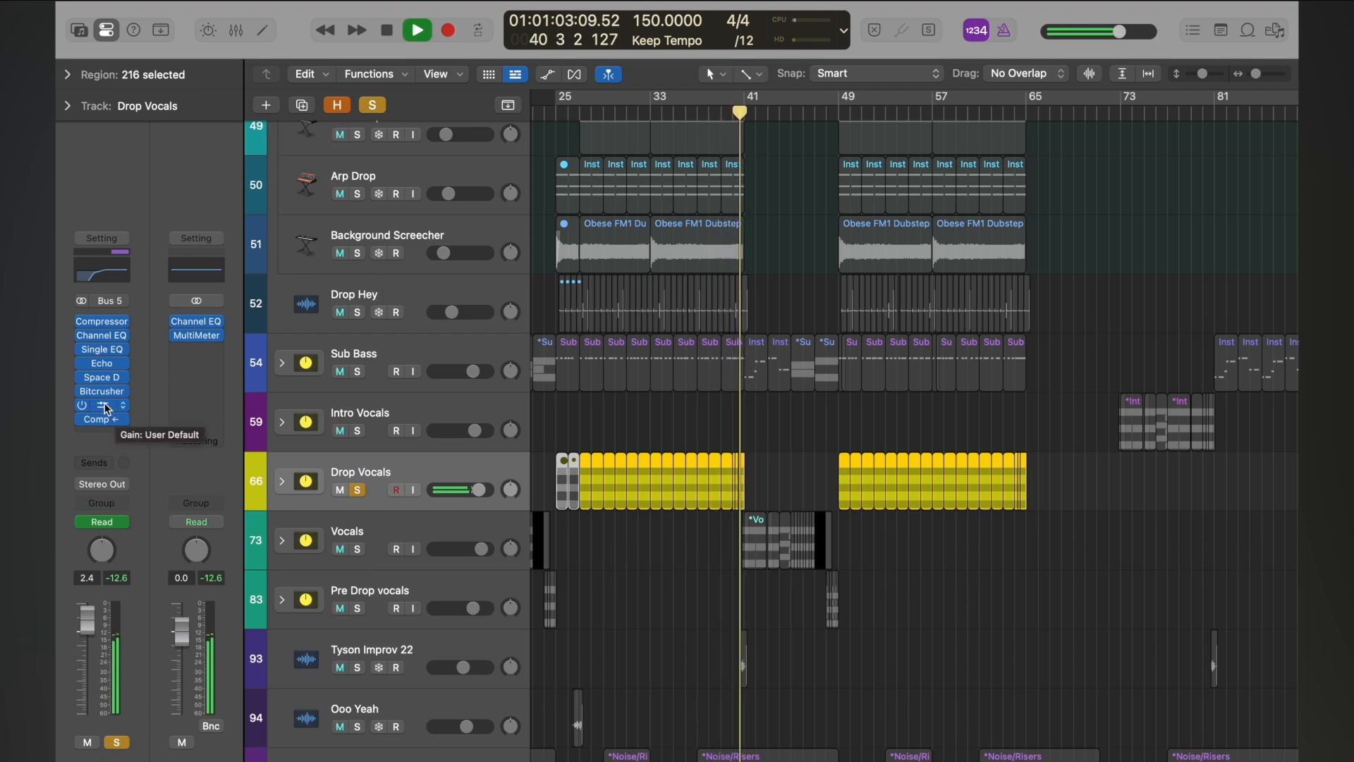
key("space")
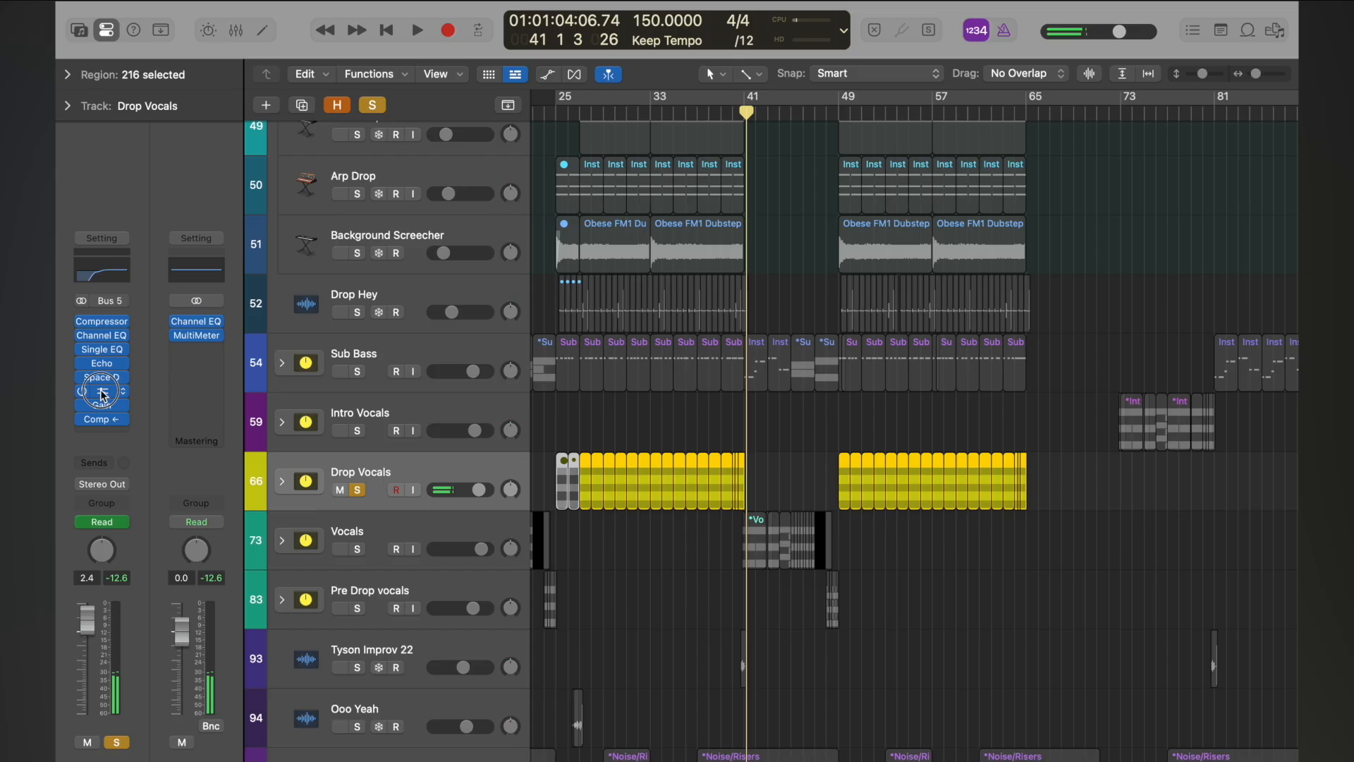
- Try a Bitcrusher clip level of -10 dB on the Drop Vocals and play from about bar 38
left_click(106, 392)
left_click_drag(921, 293, 925, 473)
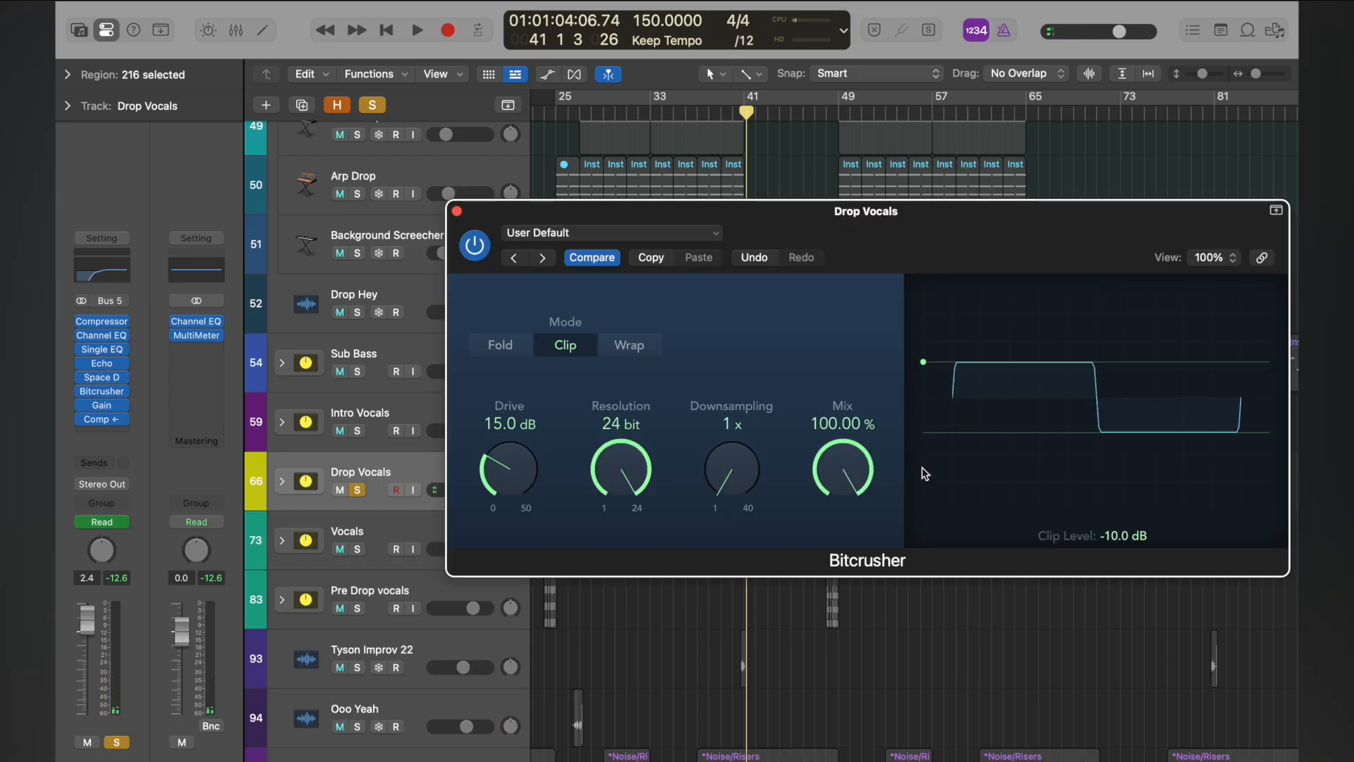
left_click(709, 109)
key("space")
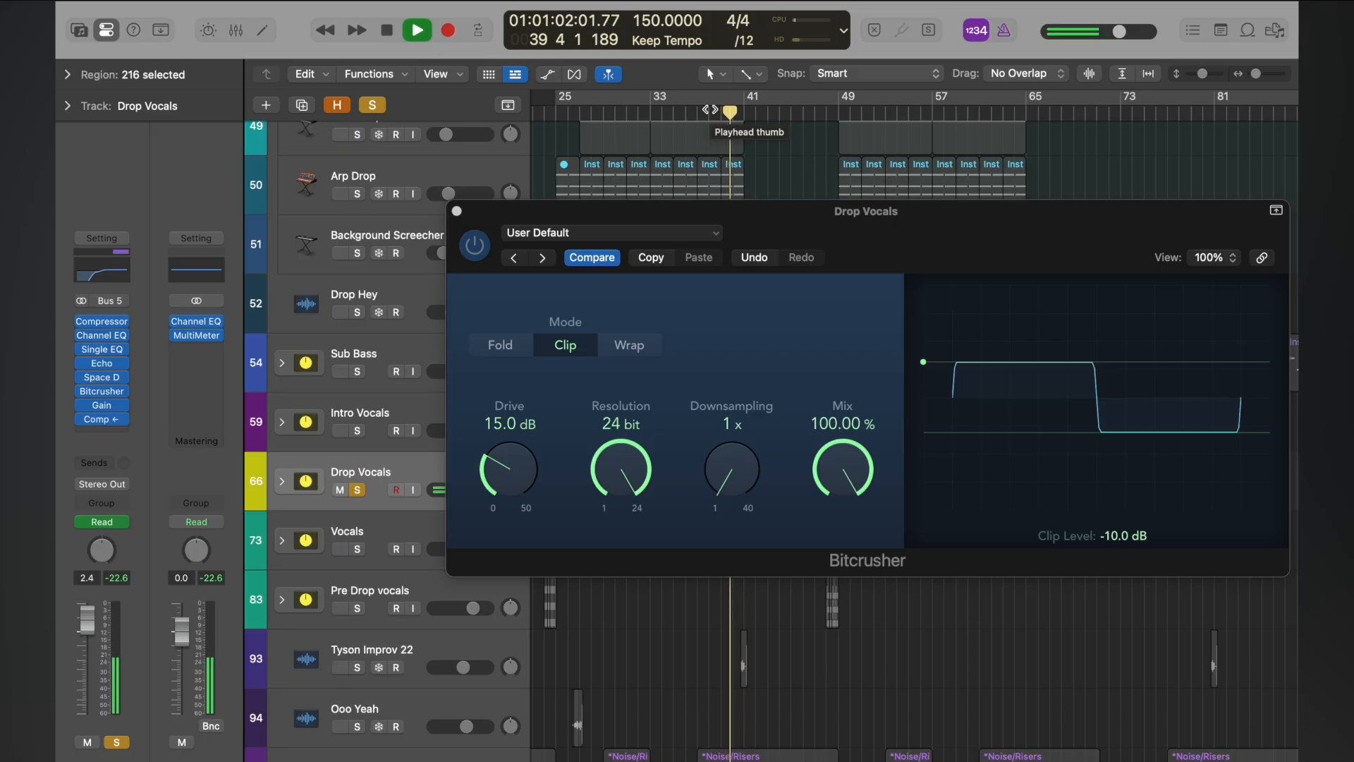
key("space")
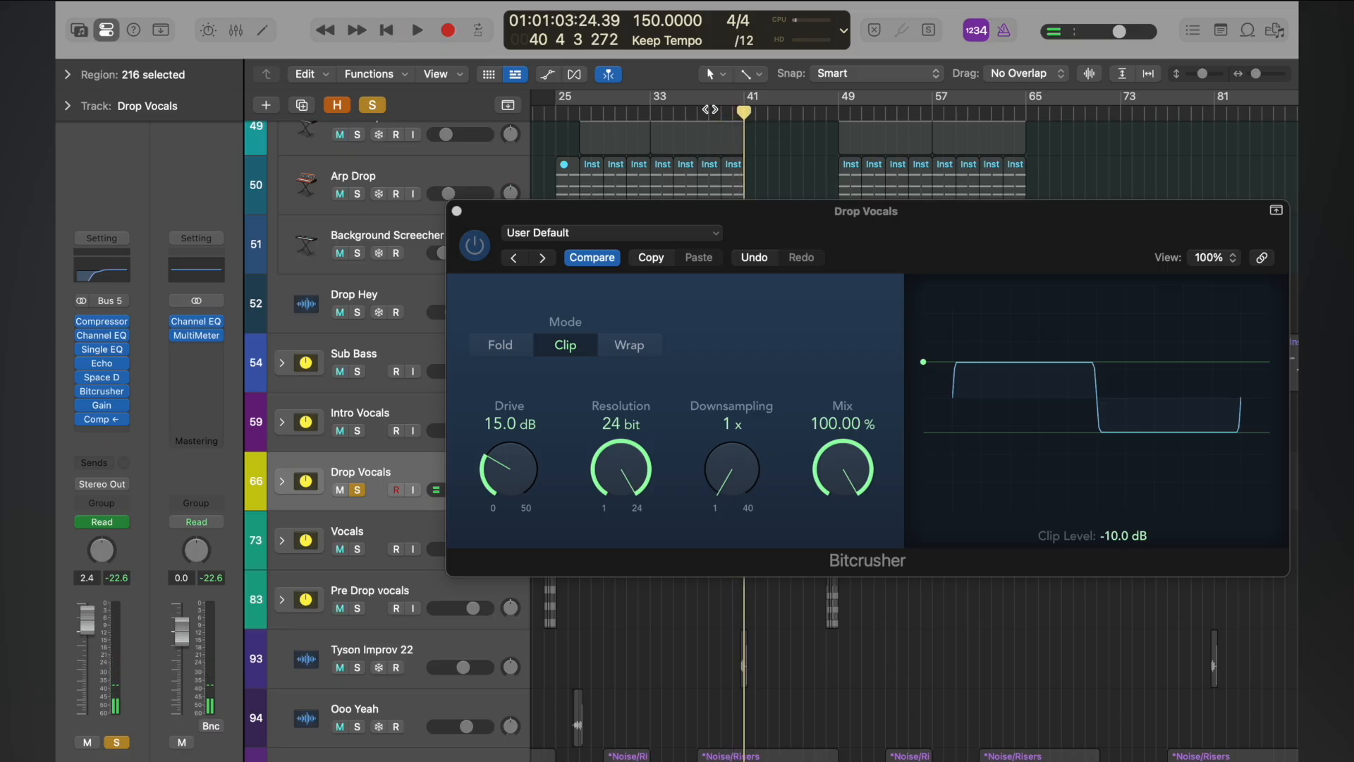
key("space")
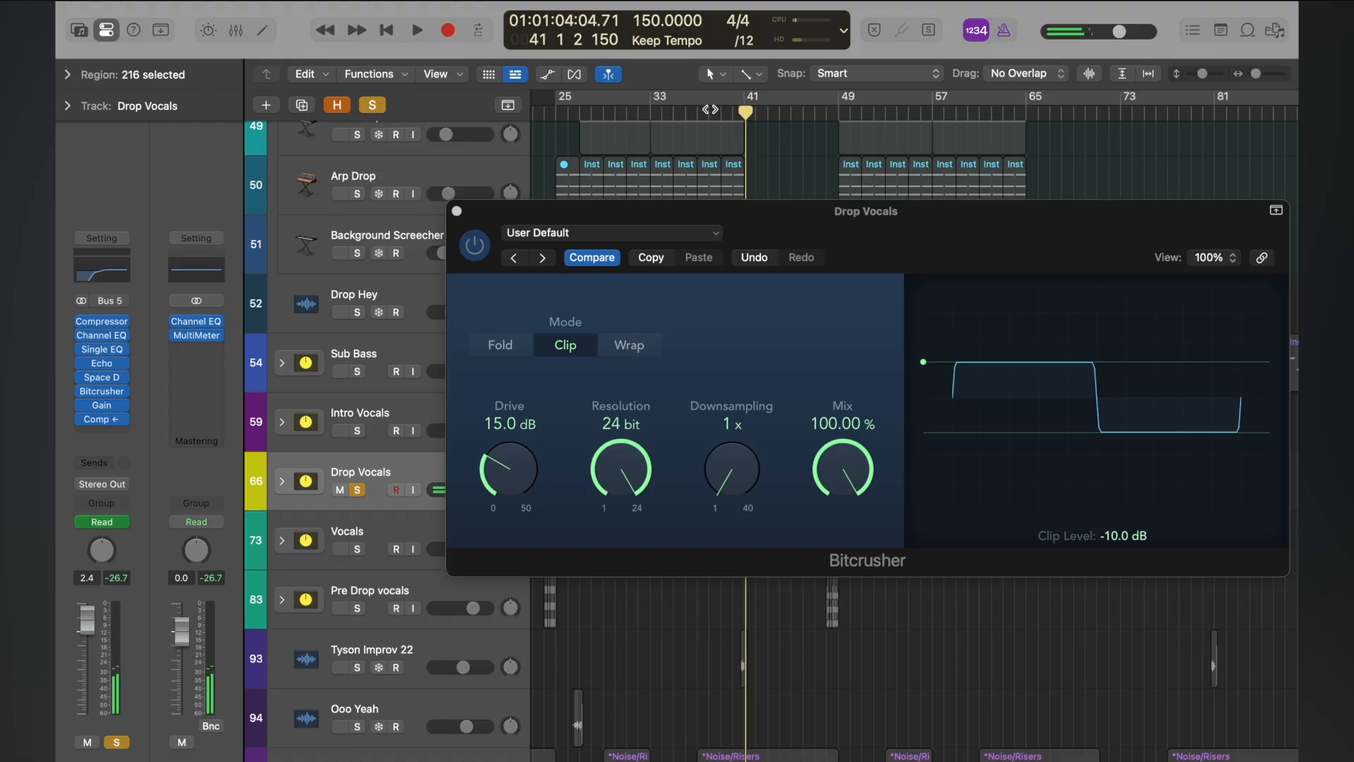
- Replay the heavily clipped Drop Vocals from about bar 39 and view the settings of their Gain and side-chained Compressor
left_click(102, 408)
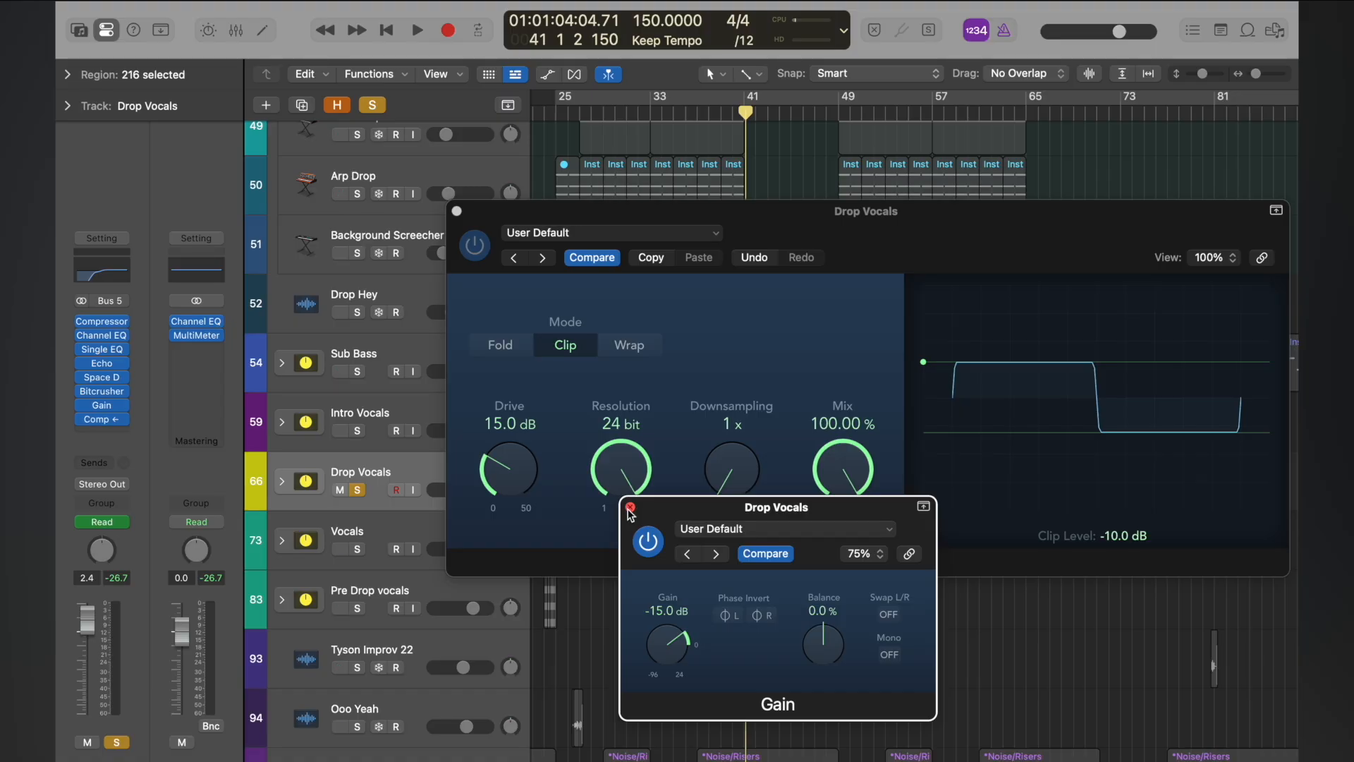
left_click(728, 113)
key("space")
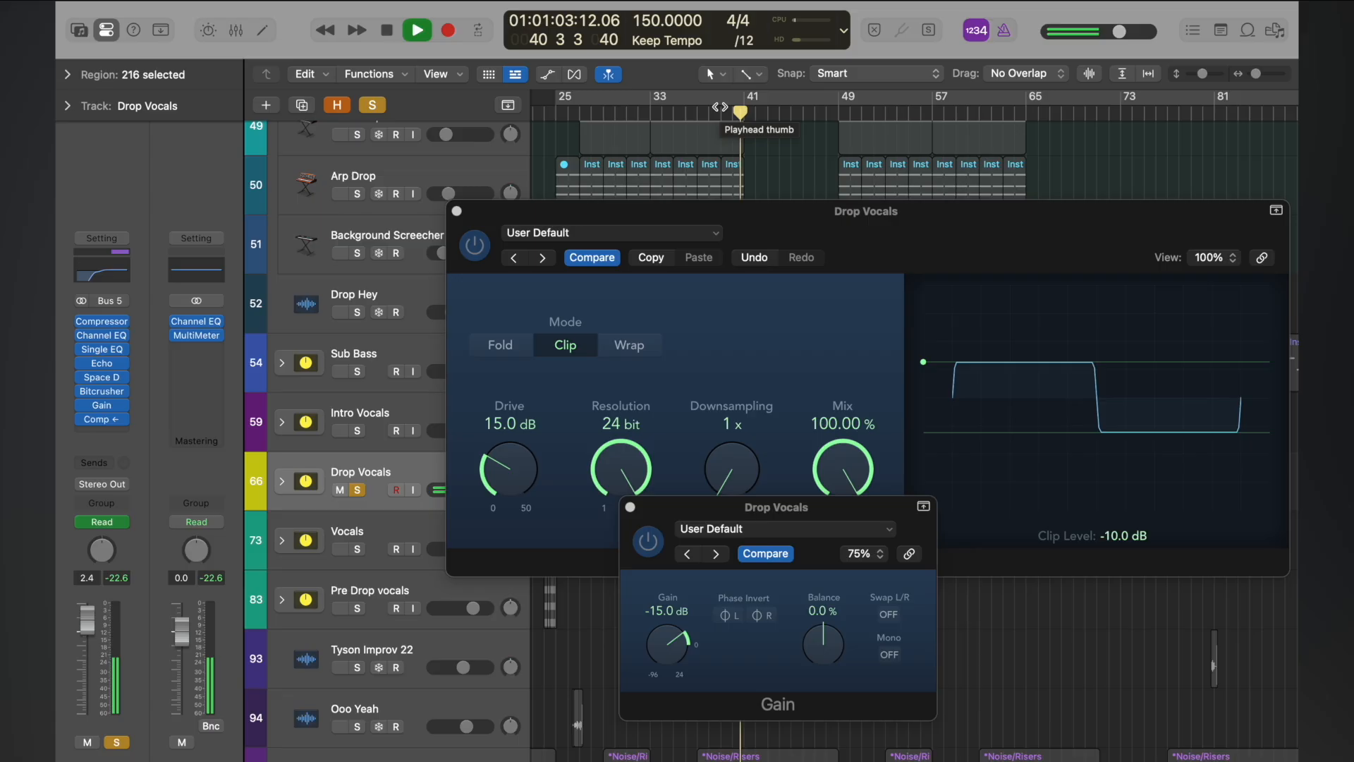
key("space")
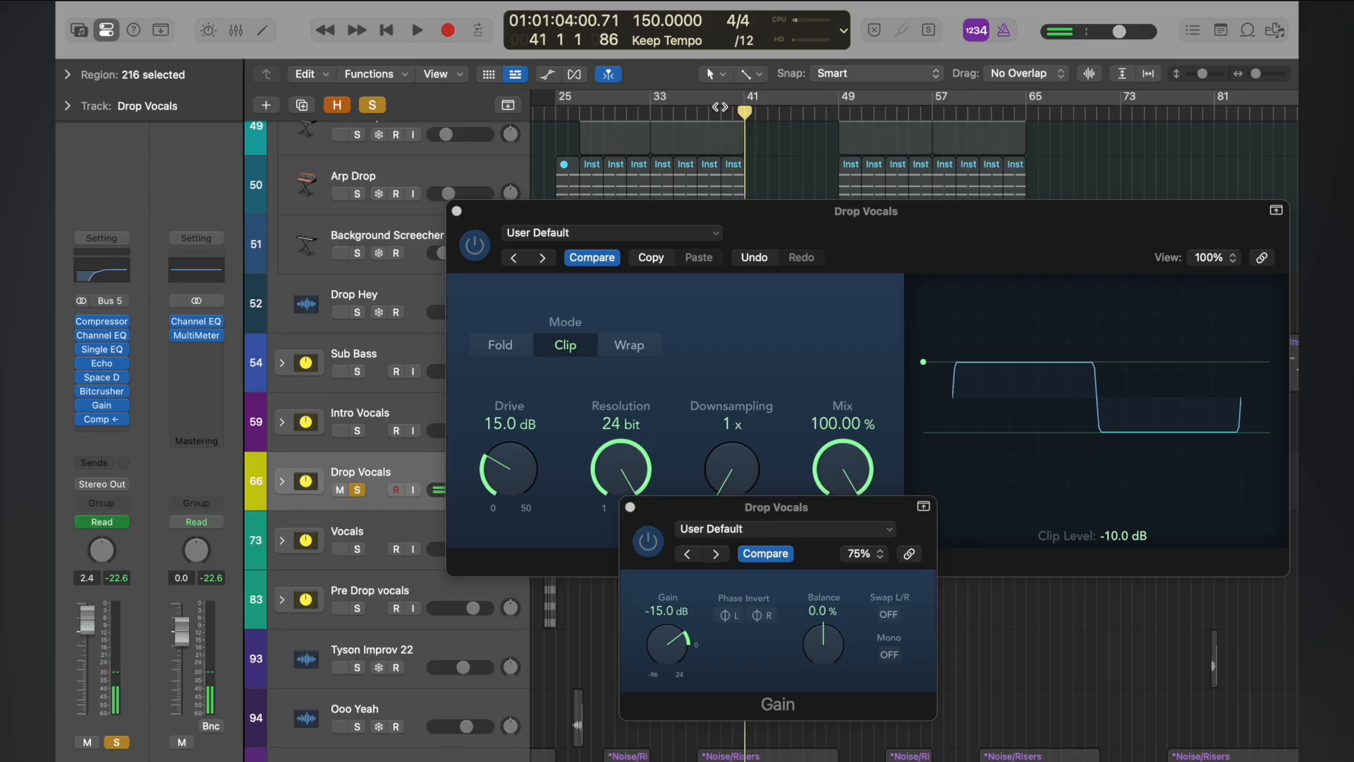
left_click(101, 419)
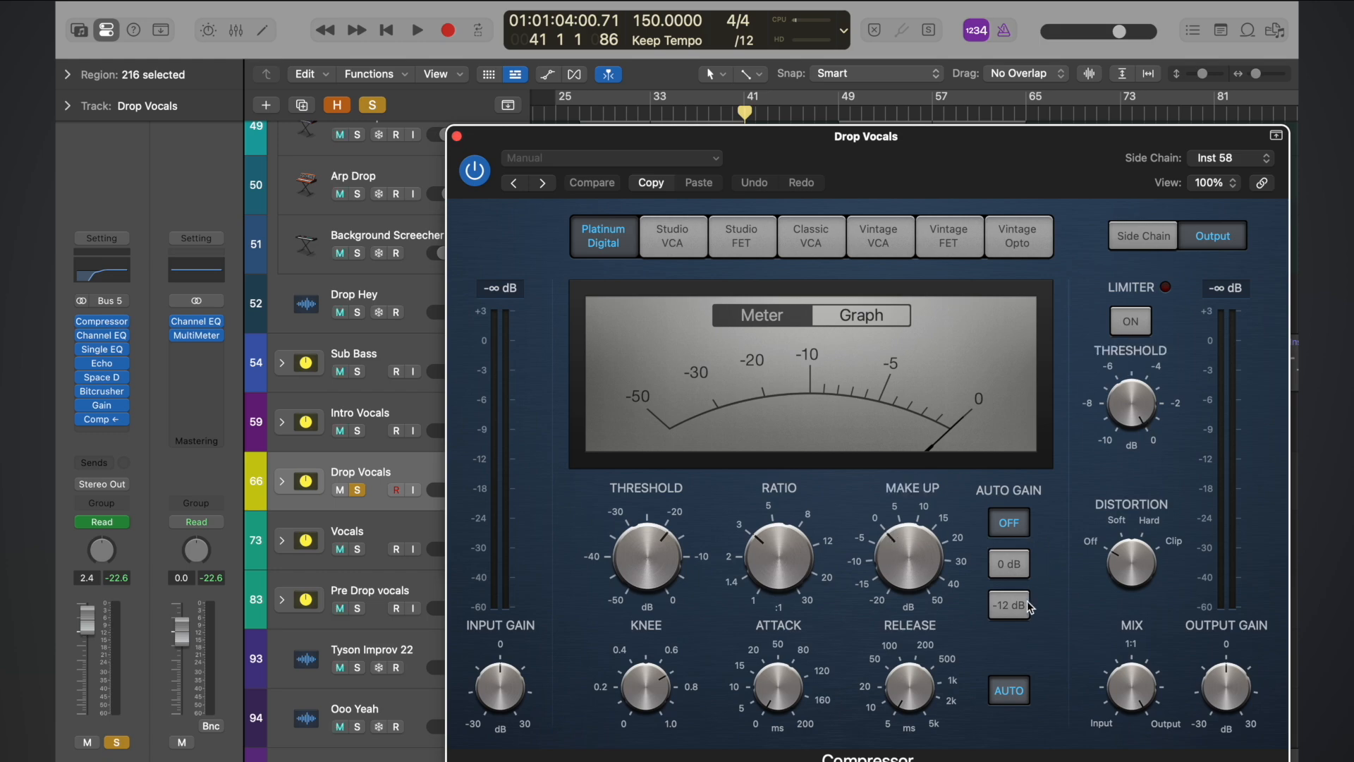
left_click(457, 136)
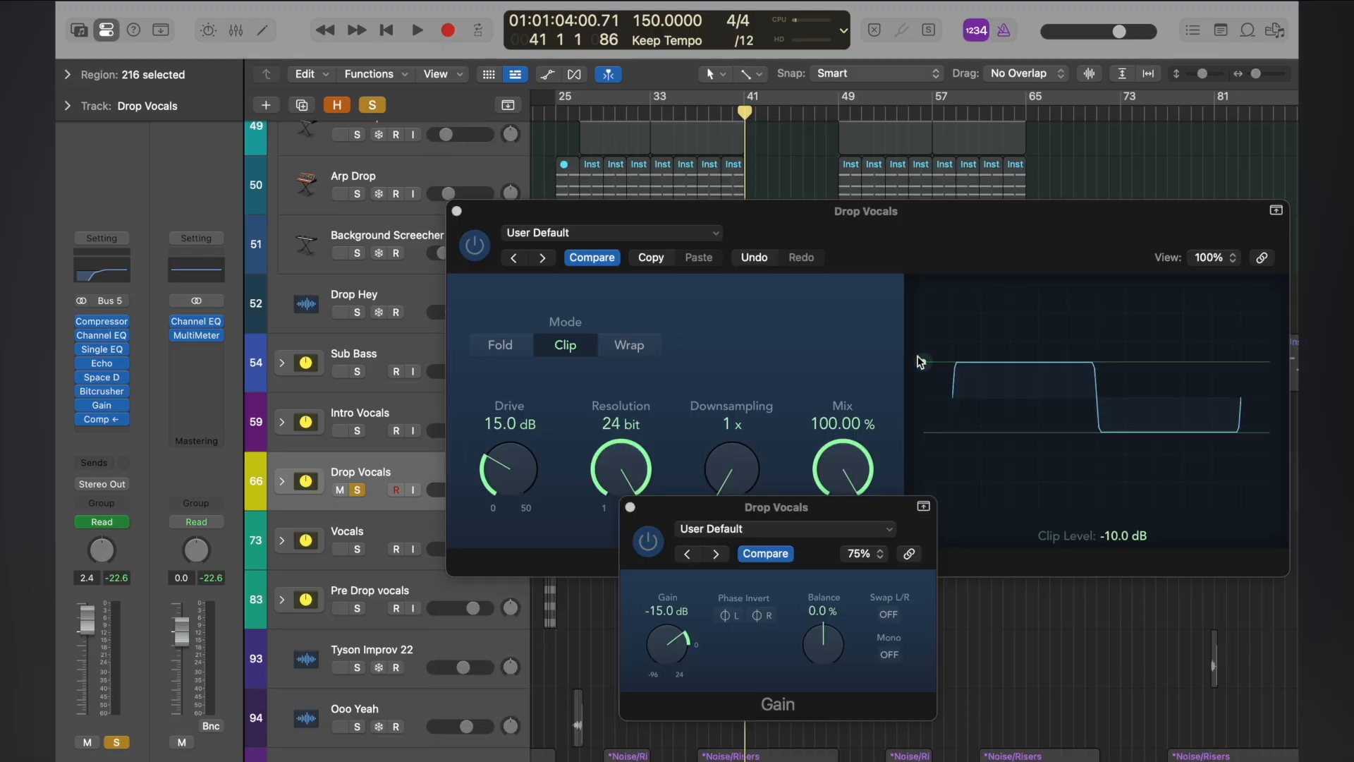
- Set the clip level of the Drop Vocals' Bitcrusher to -3 dB and play from about bar 37 to check the peaks
left_click(708, 117)
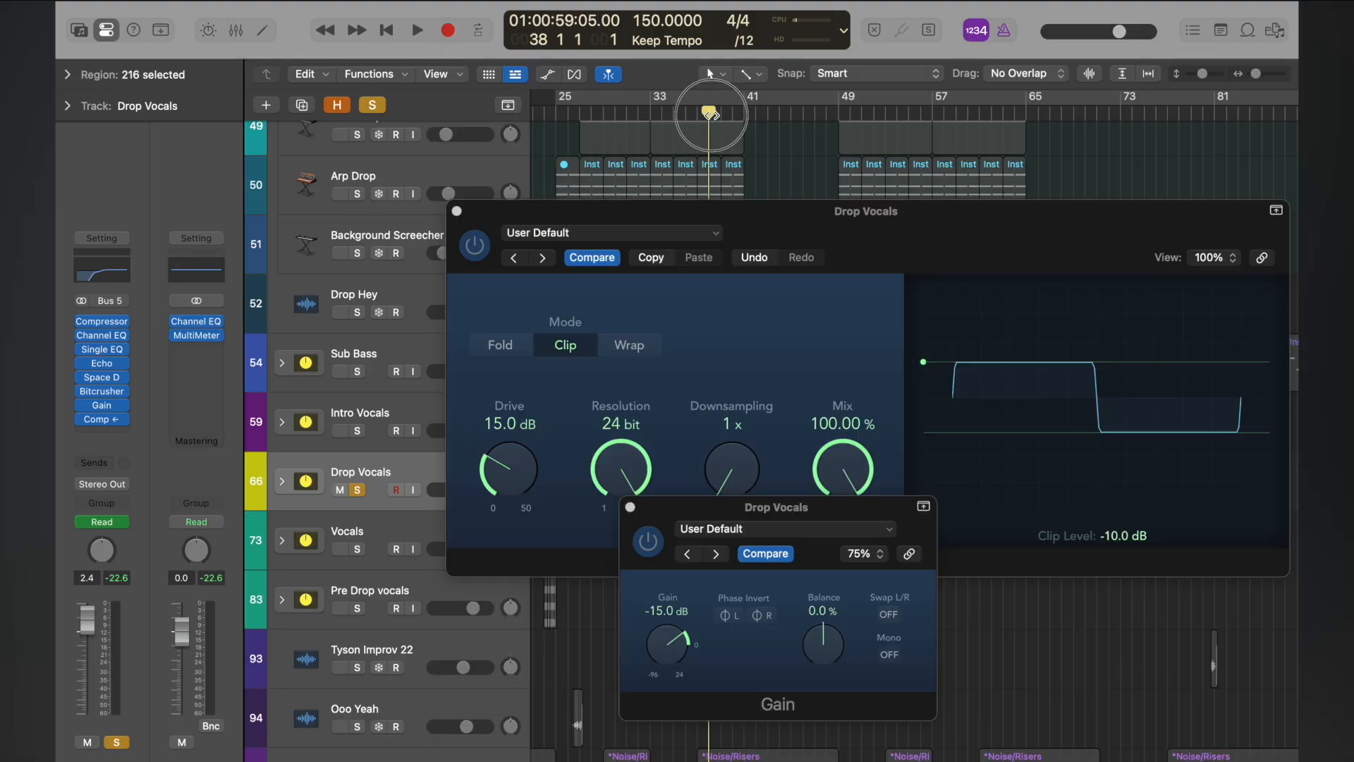
key("space")
left_click_drag(924, 367, 924, 318)
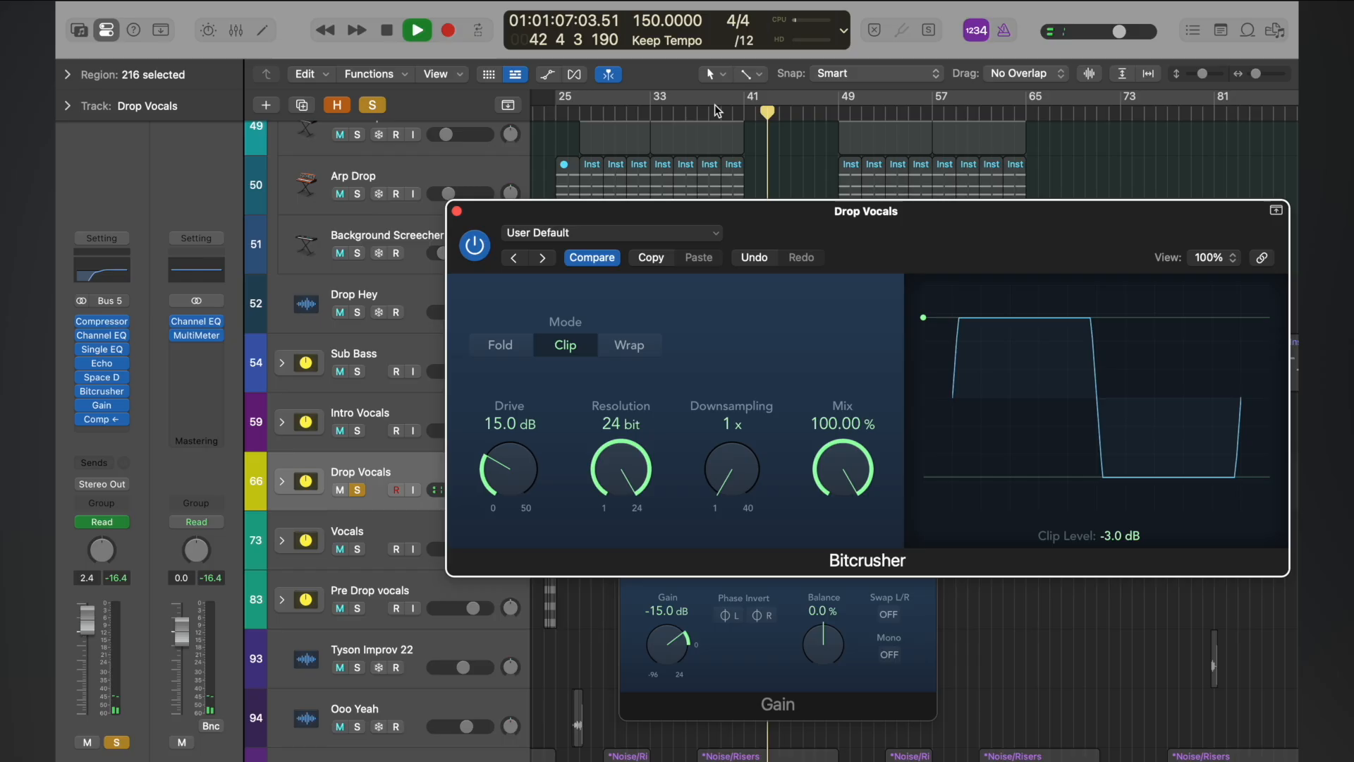
left_click(714, 104)
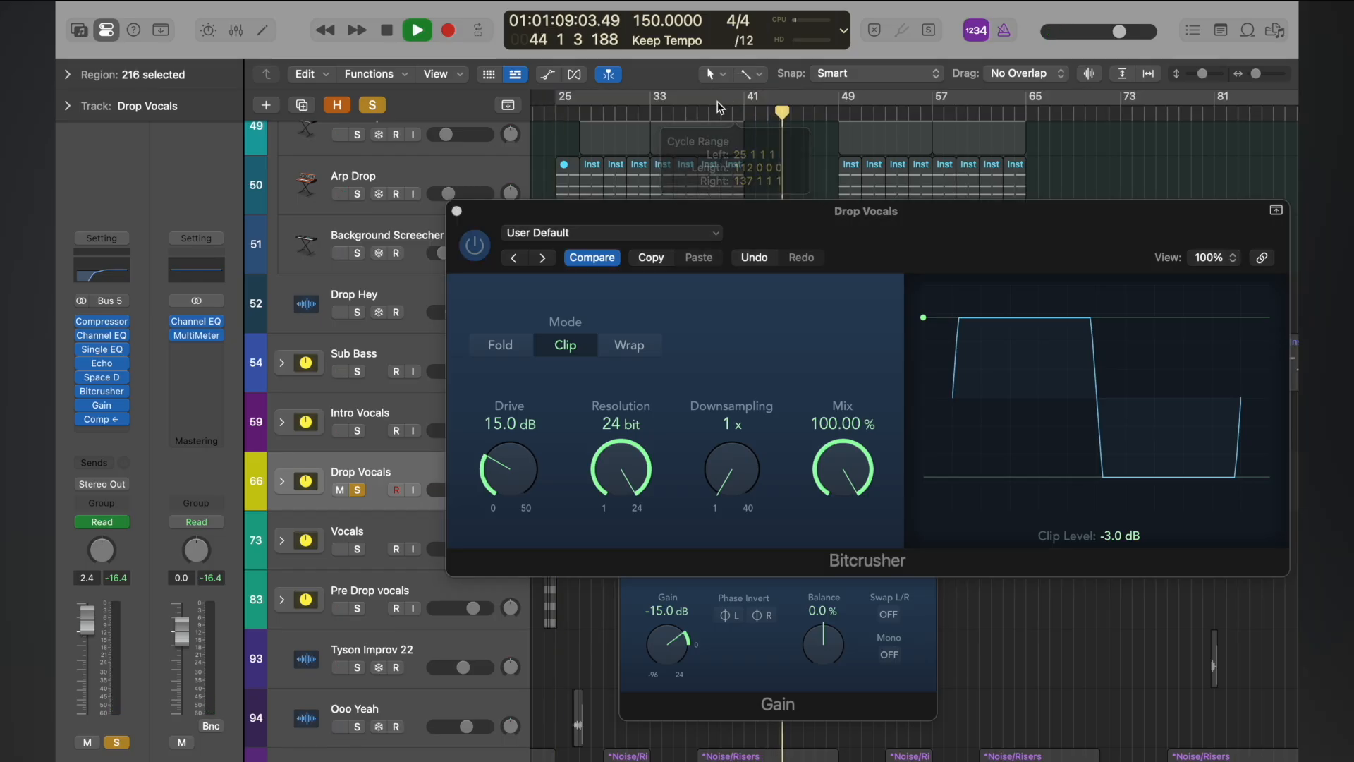
left_click(696, 111)
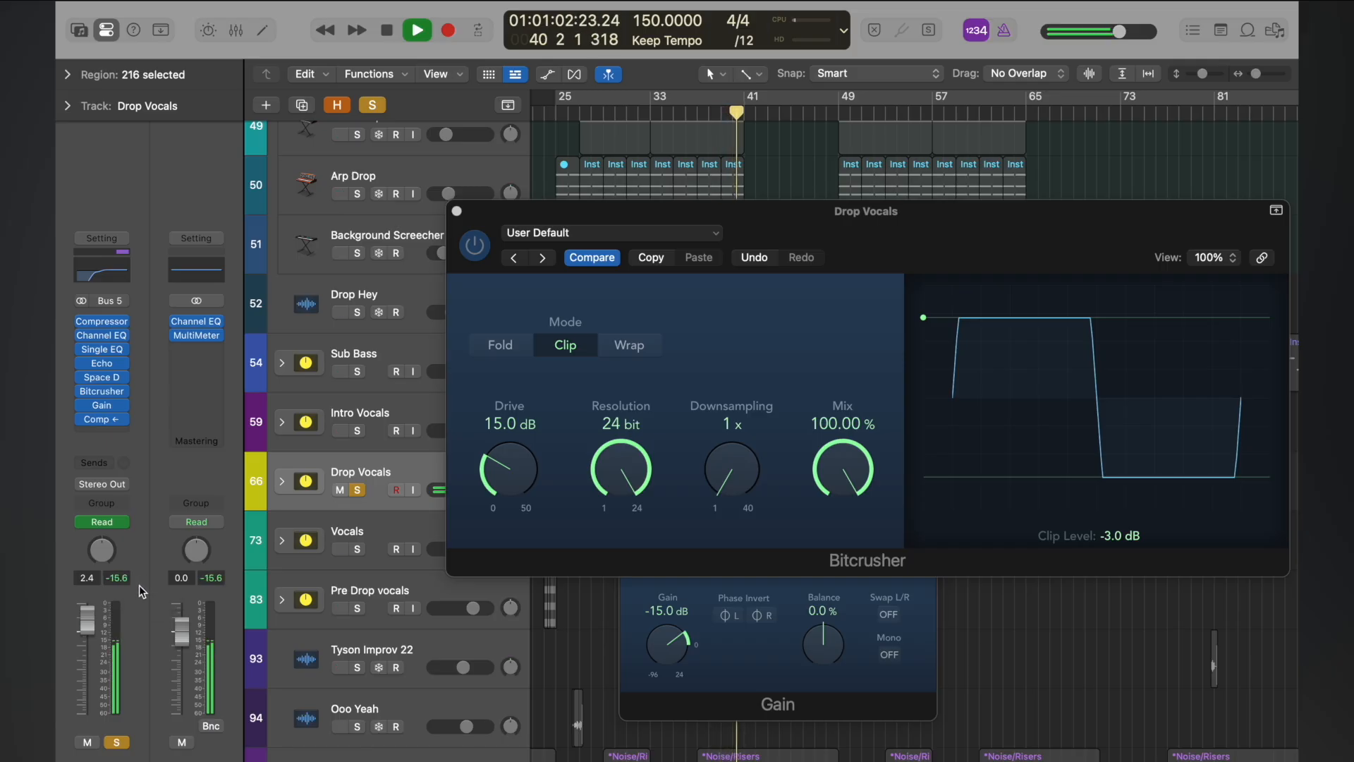
key("space")
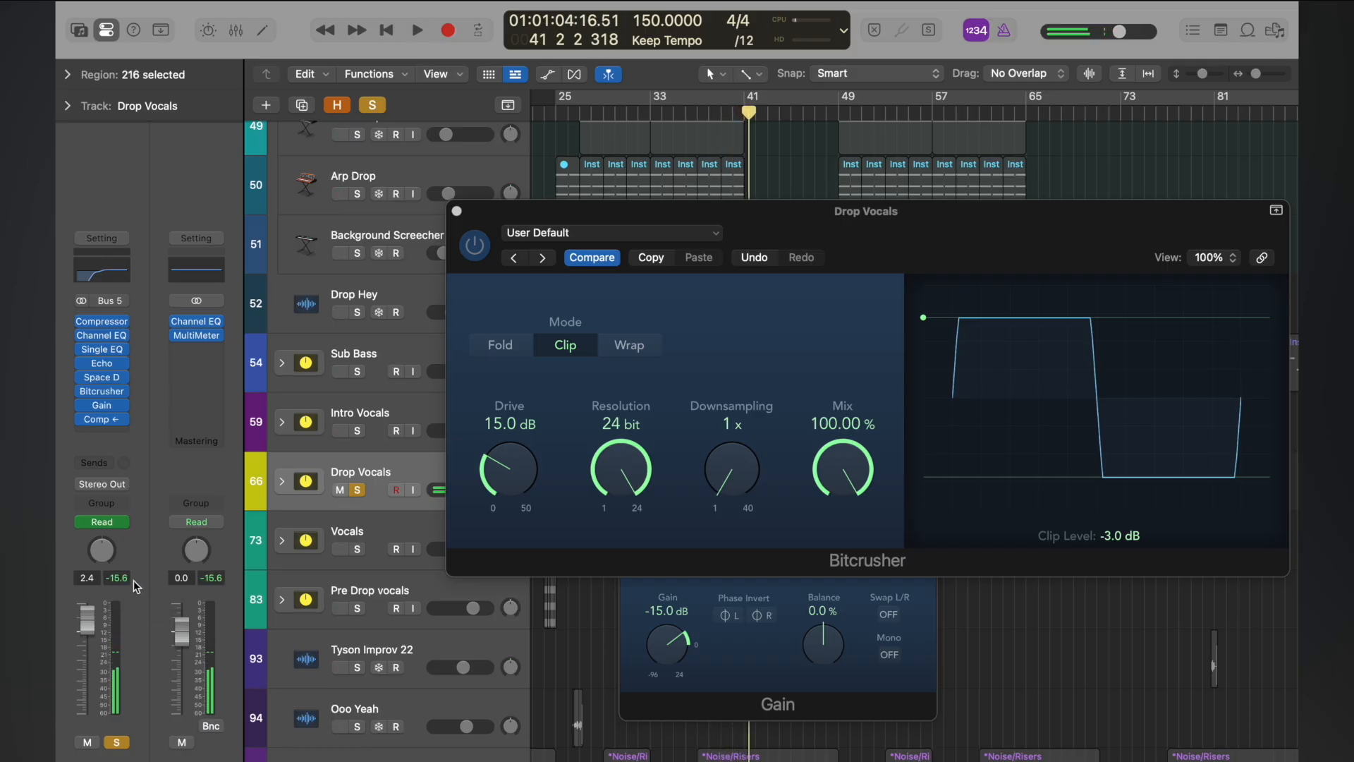
- Leave the Drop Vocals' Bitcrusher and Gain bypassed, close their windows and unsolo the stack
left_click(457, 212)
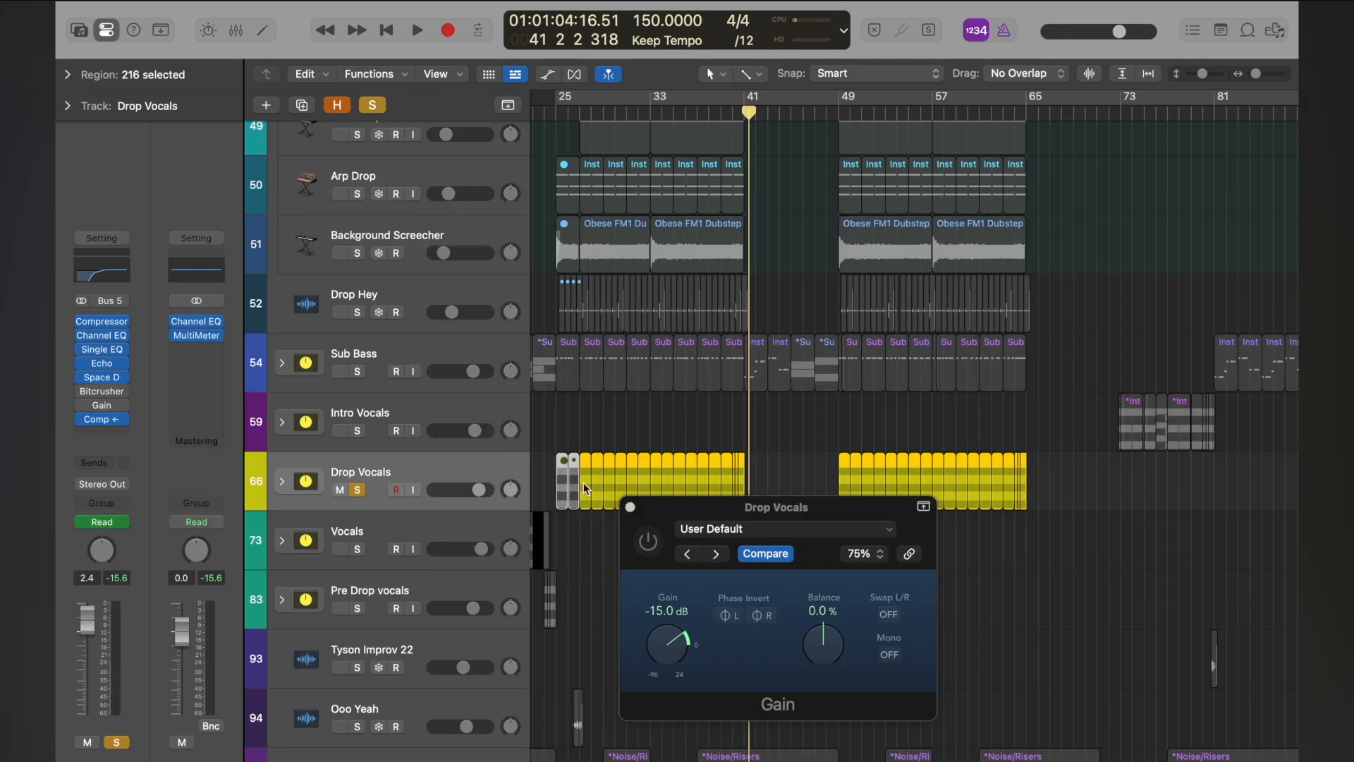
left_click(630, 507)
scroll(382, 520, "down", 2)
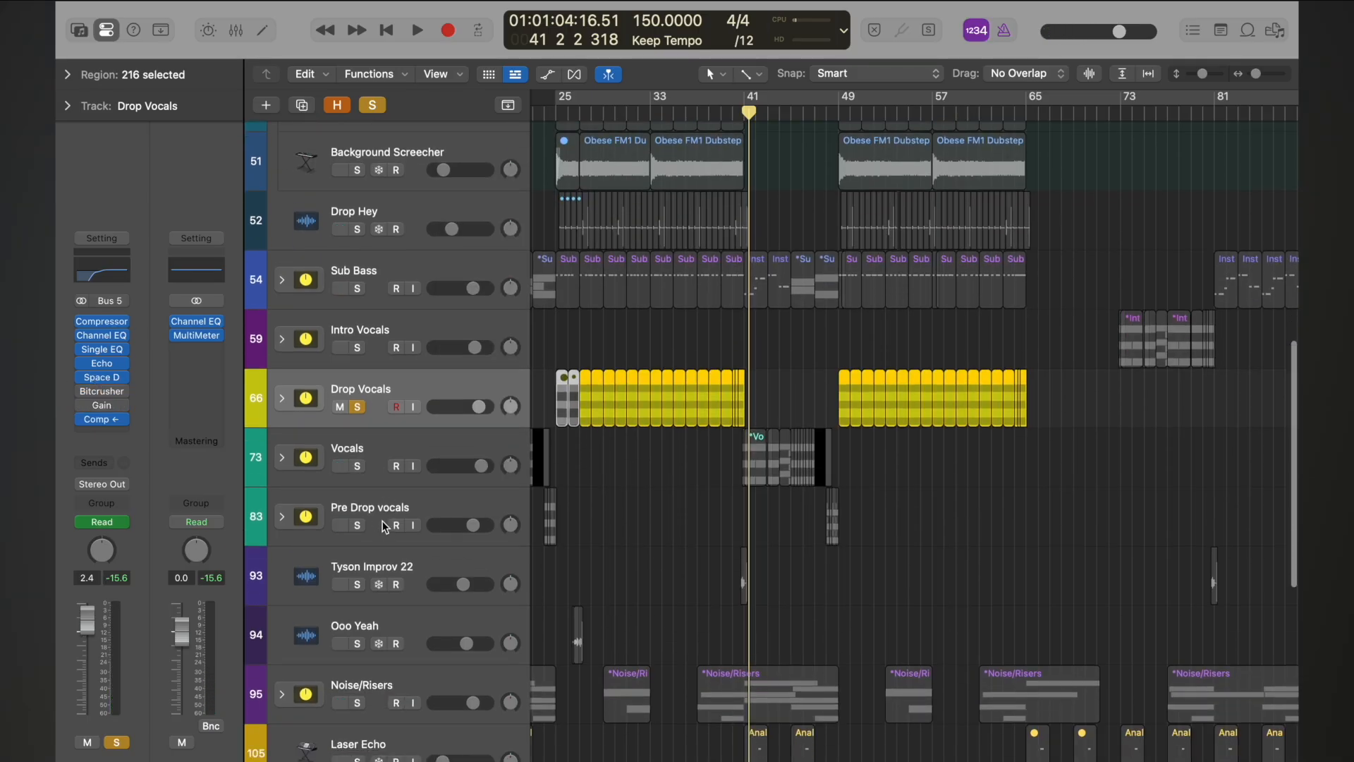
left_click(356, 408)
- Solo the Vocals stack and play it from about bar 41 to check its peaks and plug-in chain
left_click(357, 466)
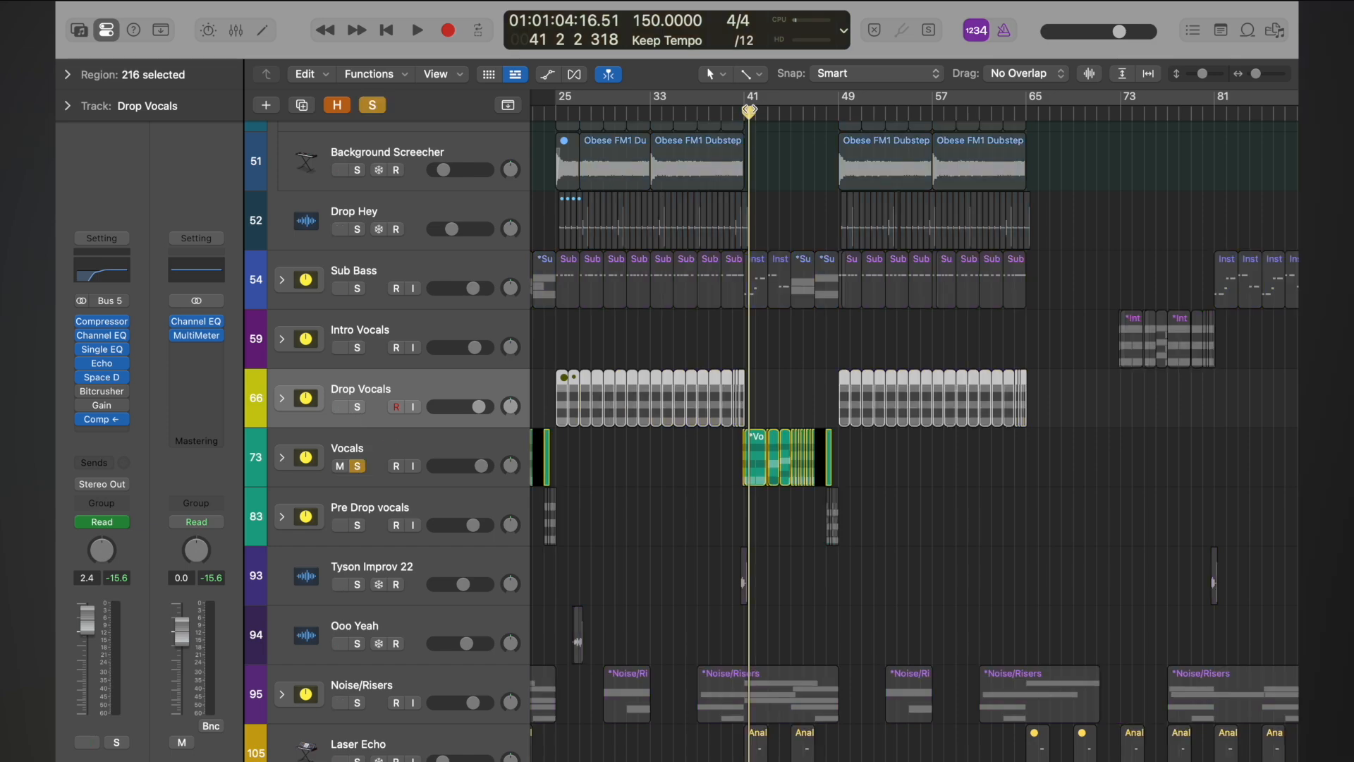
left_click(749, 111)
key("space")
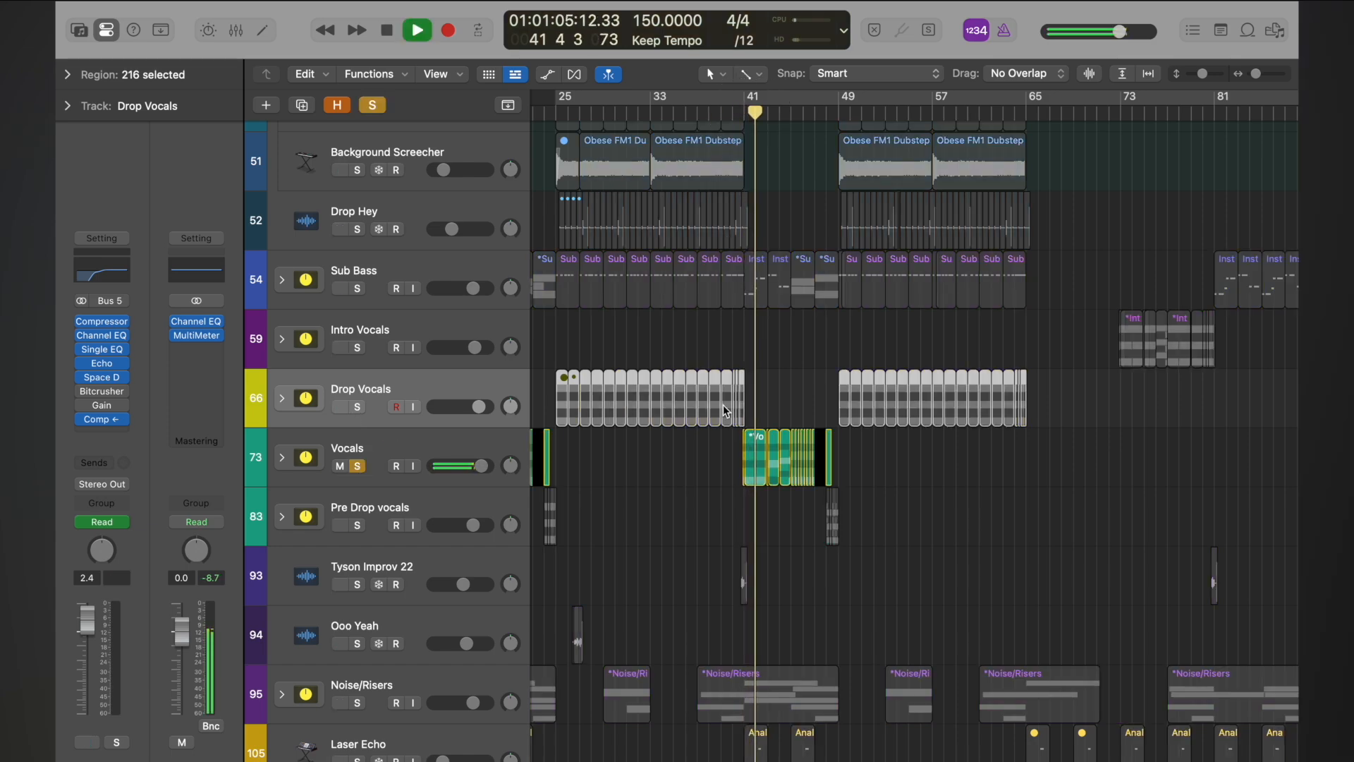
left_click(446, 435)
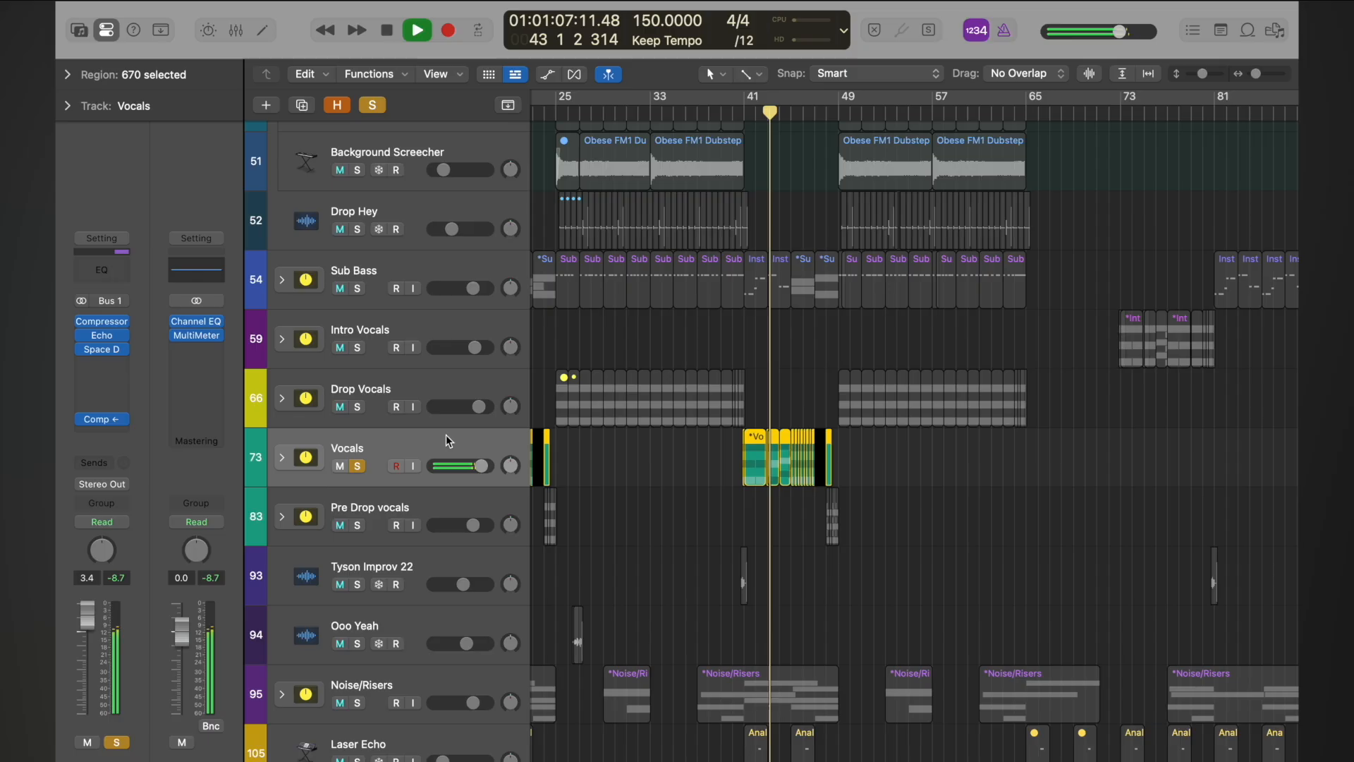
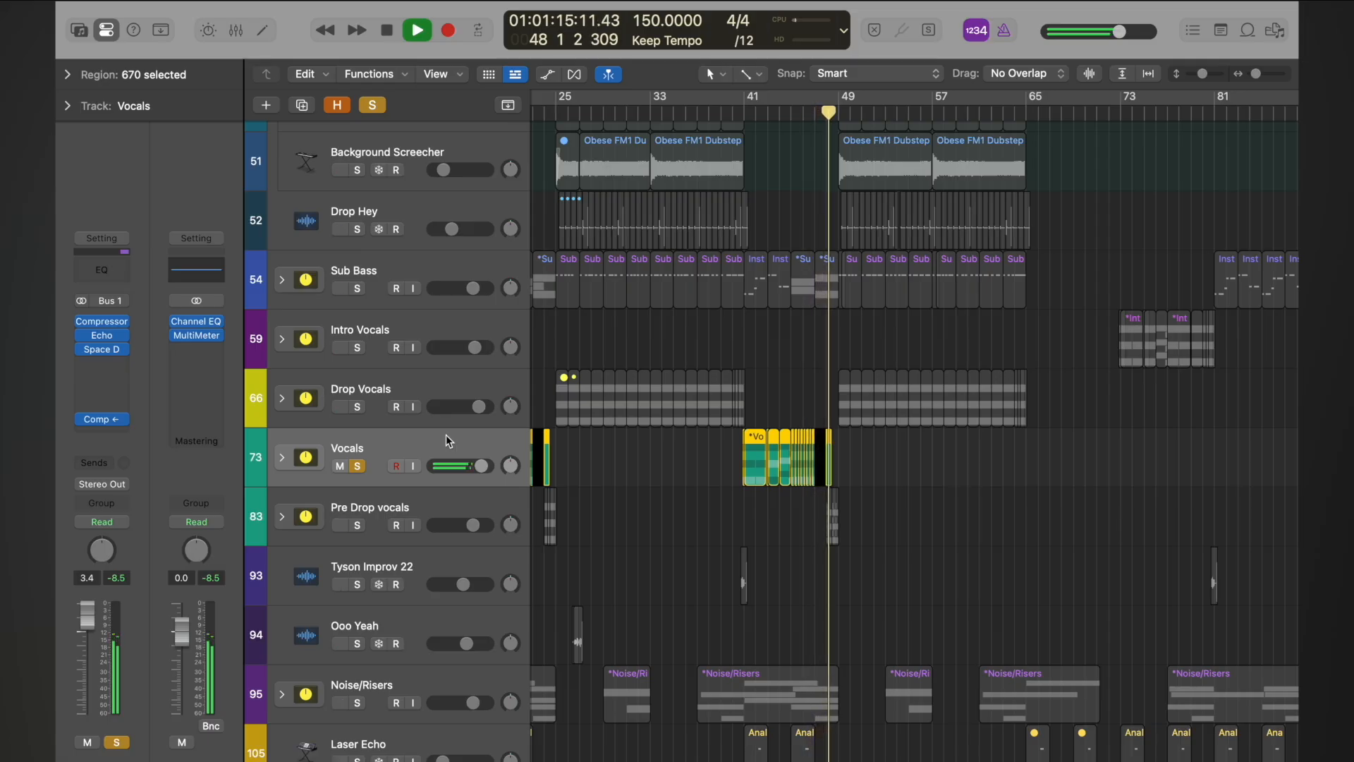
key("space")
- Solo the Pre Drop vocals in place of the Vocals, play them from about bar 48, and unsolo them
left_click(357, 525)
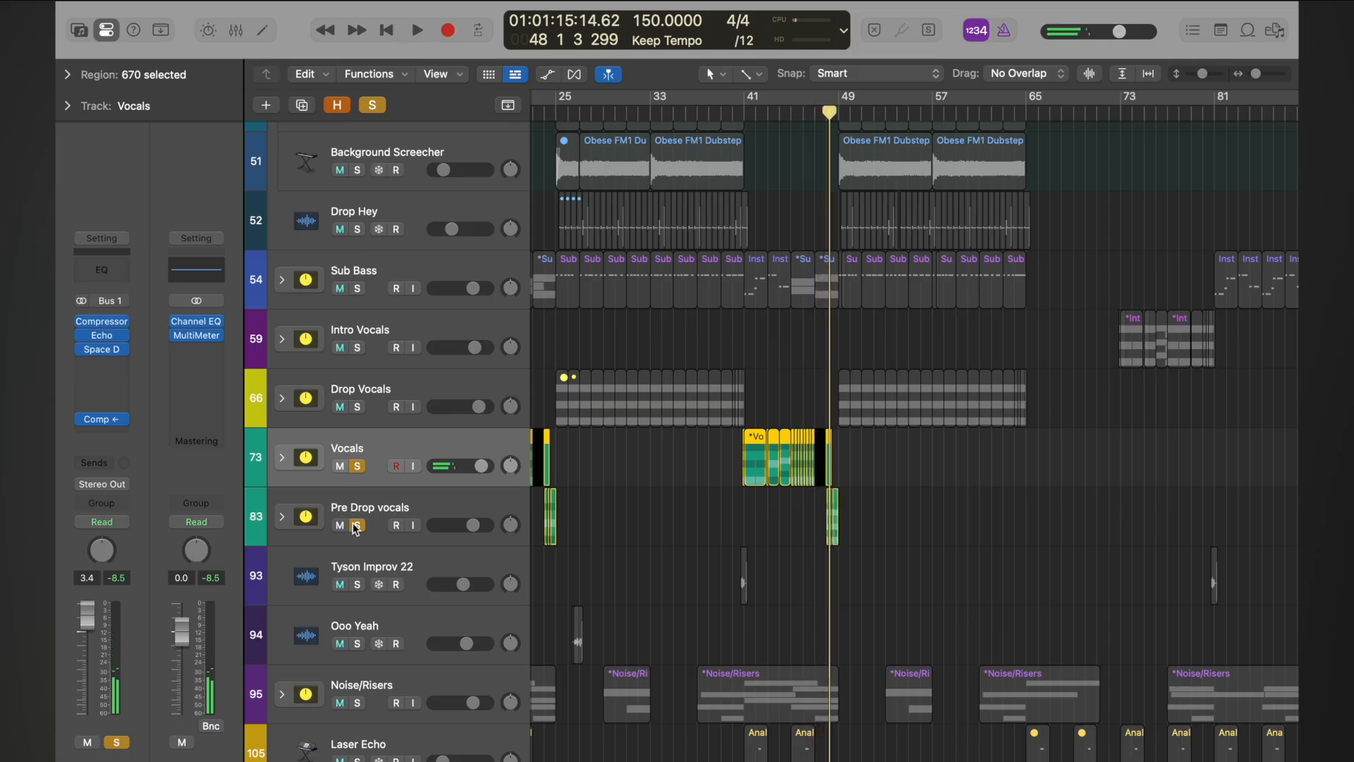
left_click(359, 466)
key("space")
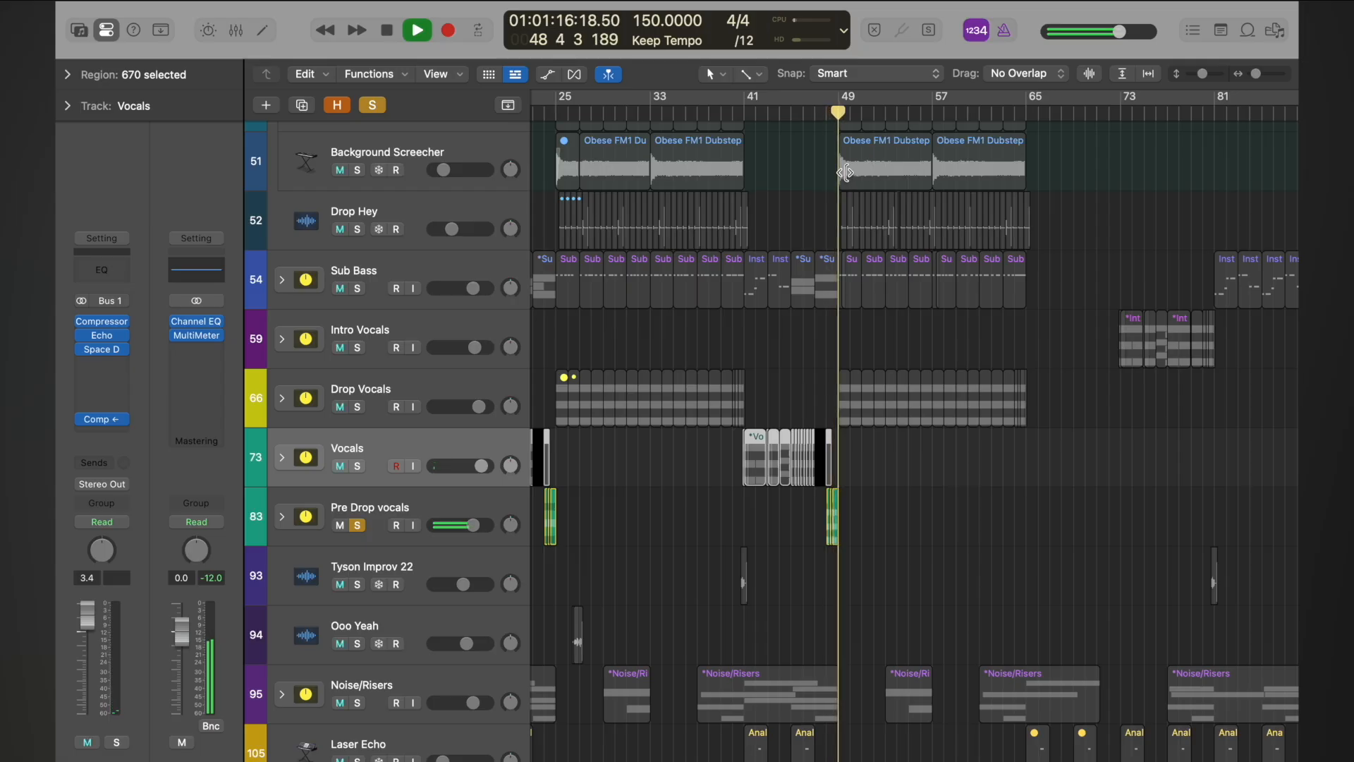
key("space")
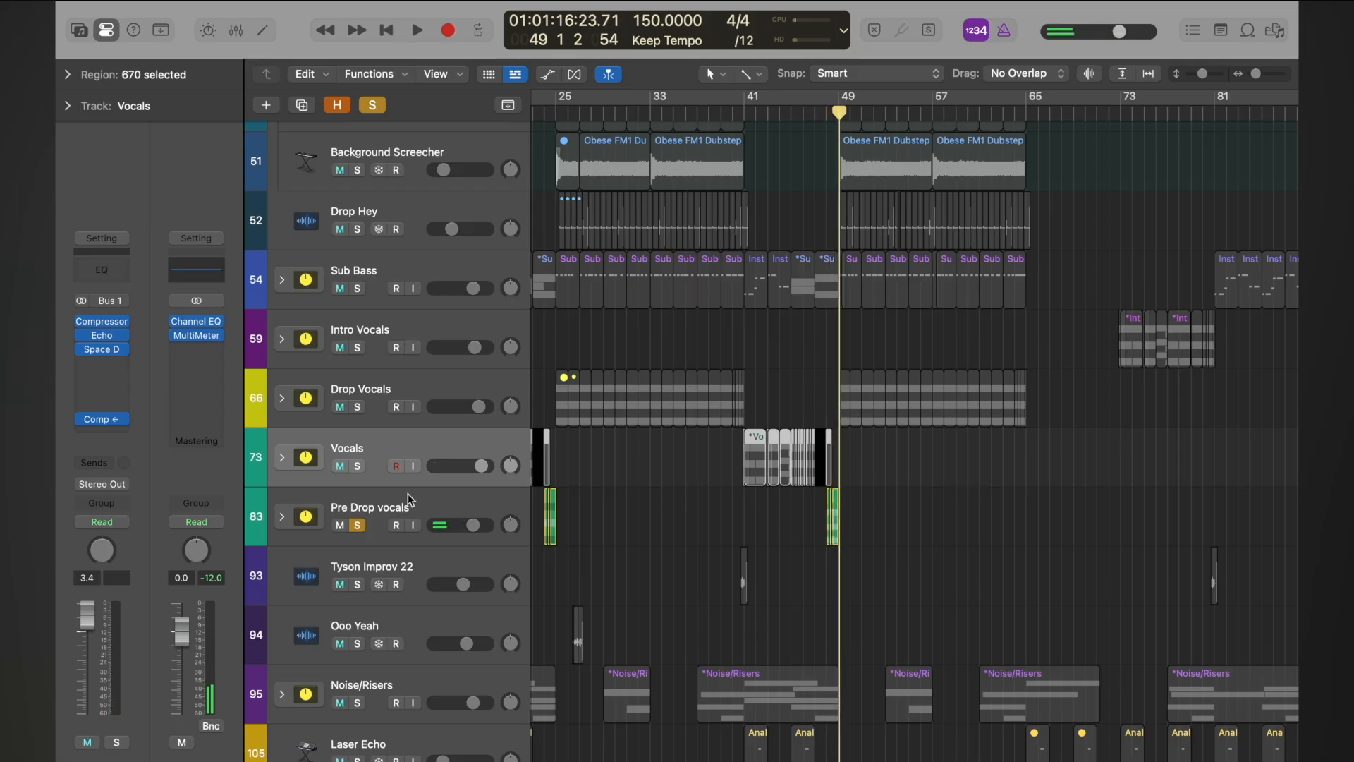
left_click(359, 526)
- Solo the Improv 22 and Ooo Yeah vocal tracks and play from about bar 39 to check the peaks
scroll(566, 510, "down", 3)
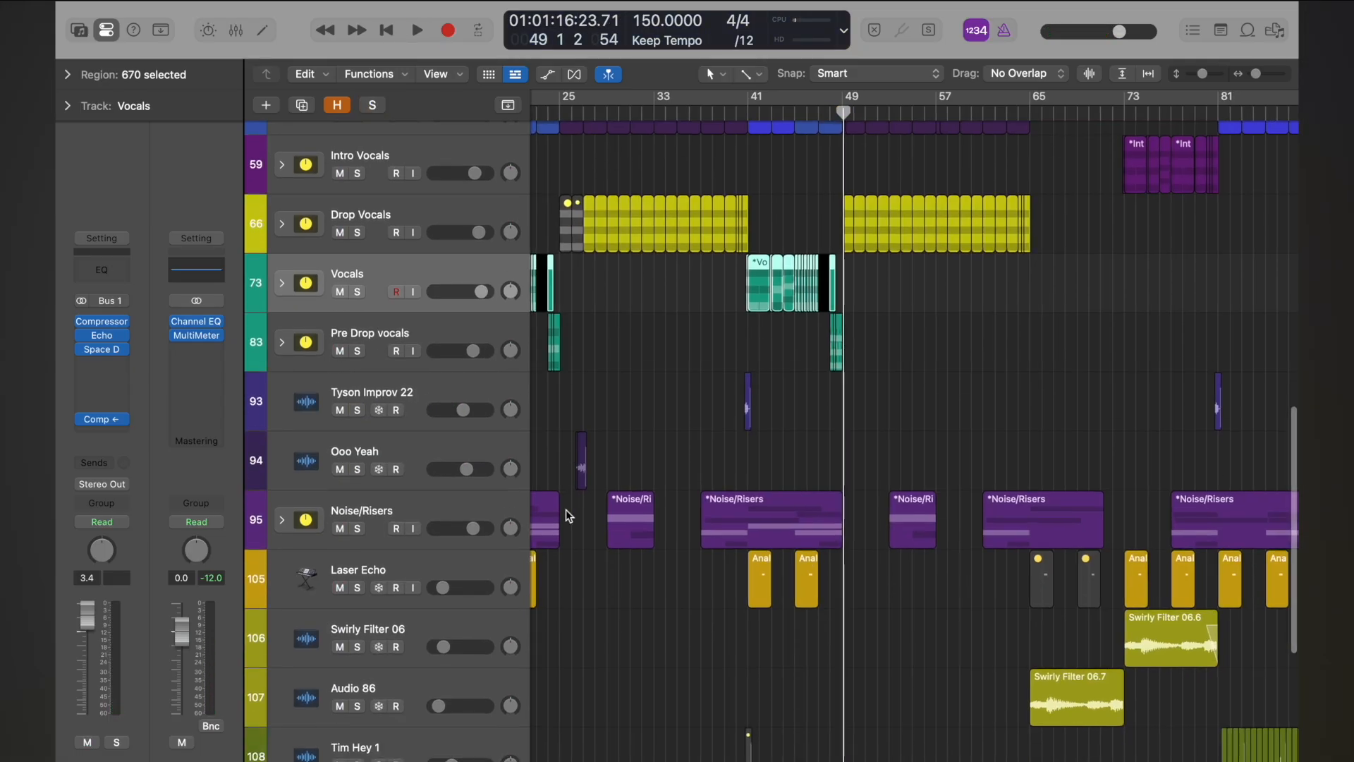
left_click(358, 410)
left_click(735, 112)
key("space")
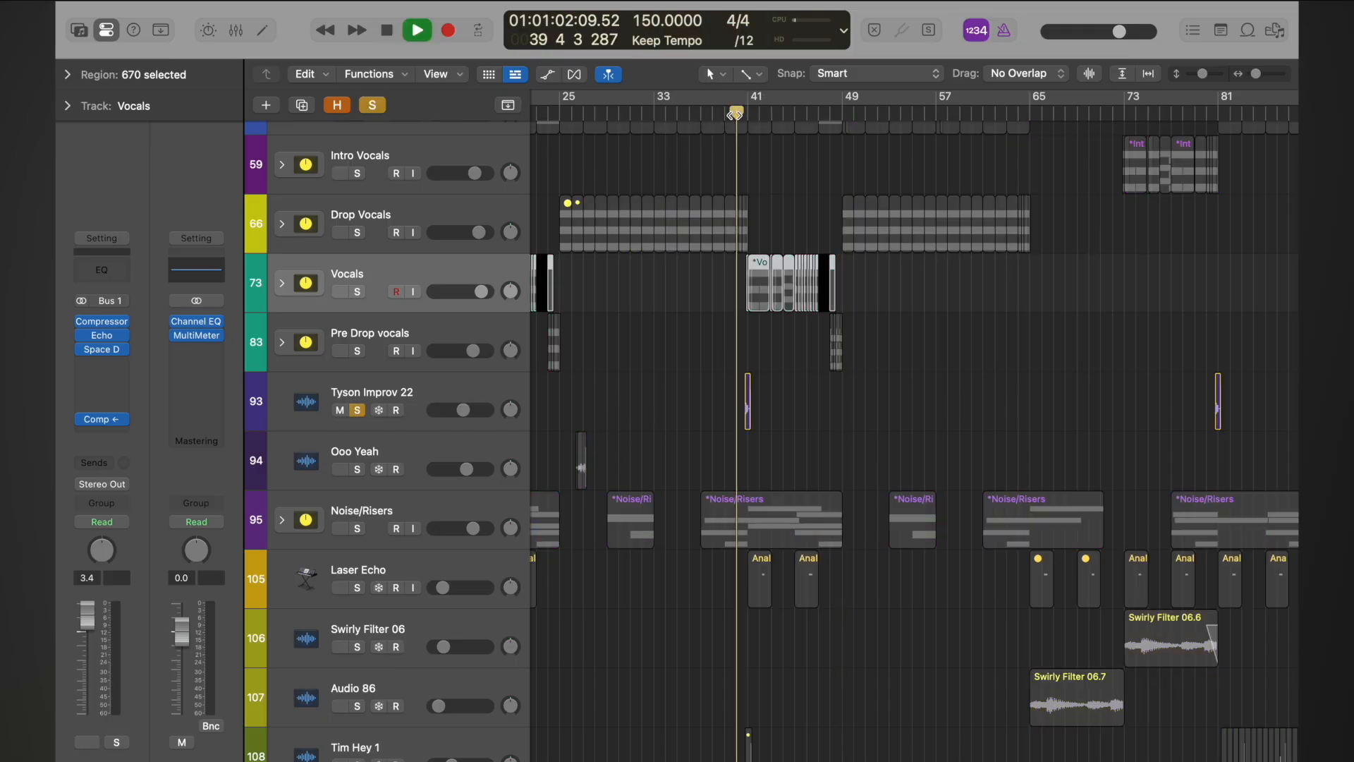
left_click(358, 470)
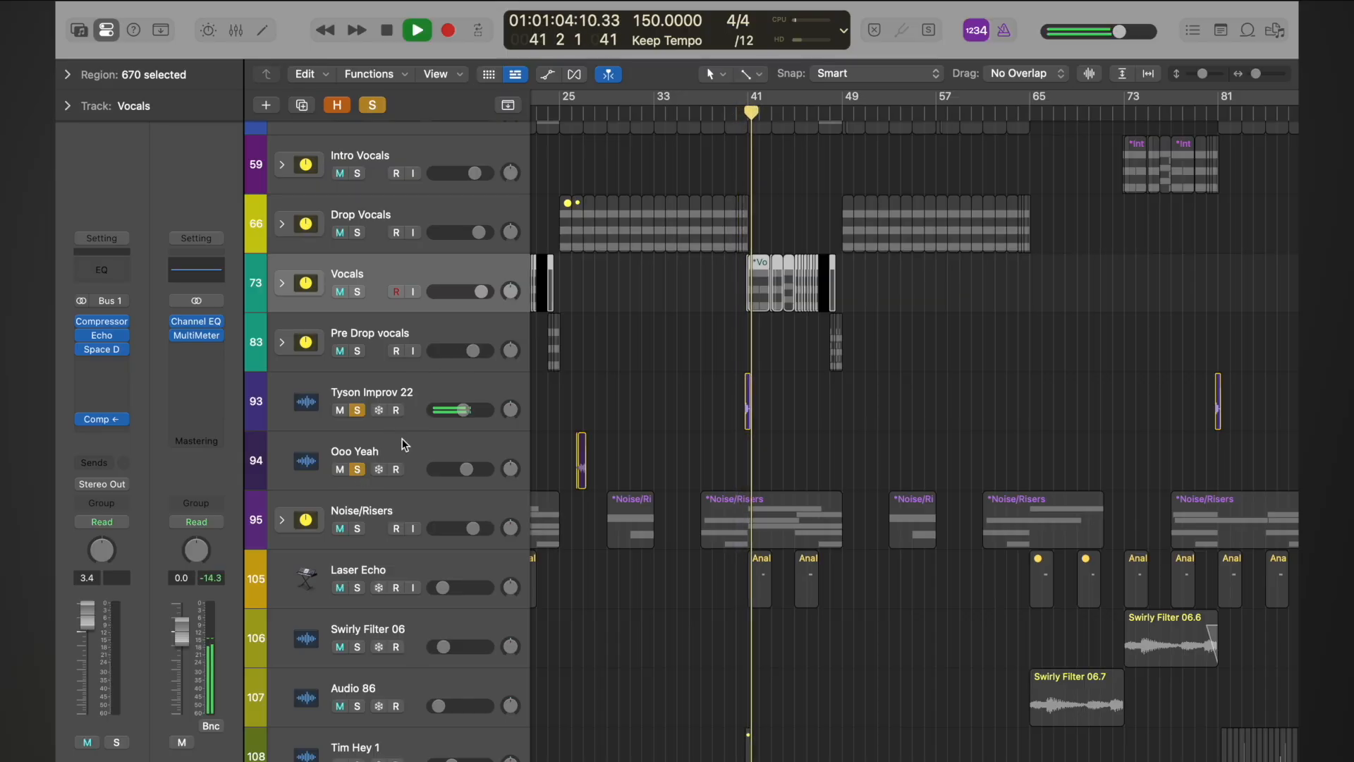
key("space")
- Play the soloed Ooo Yeah vocal from about bar 25, and unsolo both vocal tracks
left_click(566, 113)
key("space")
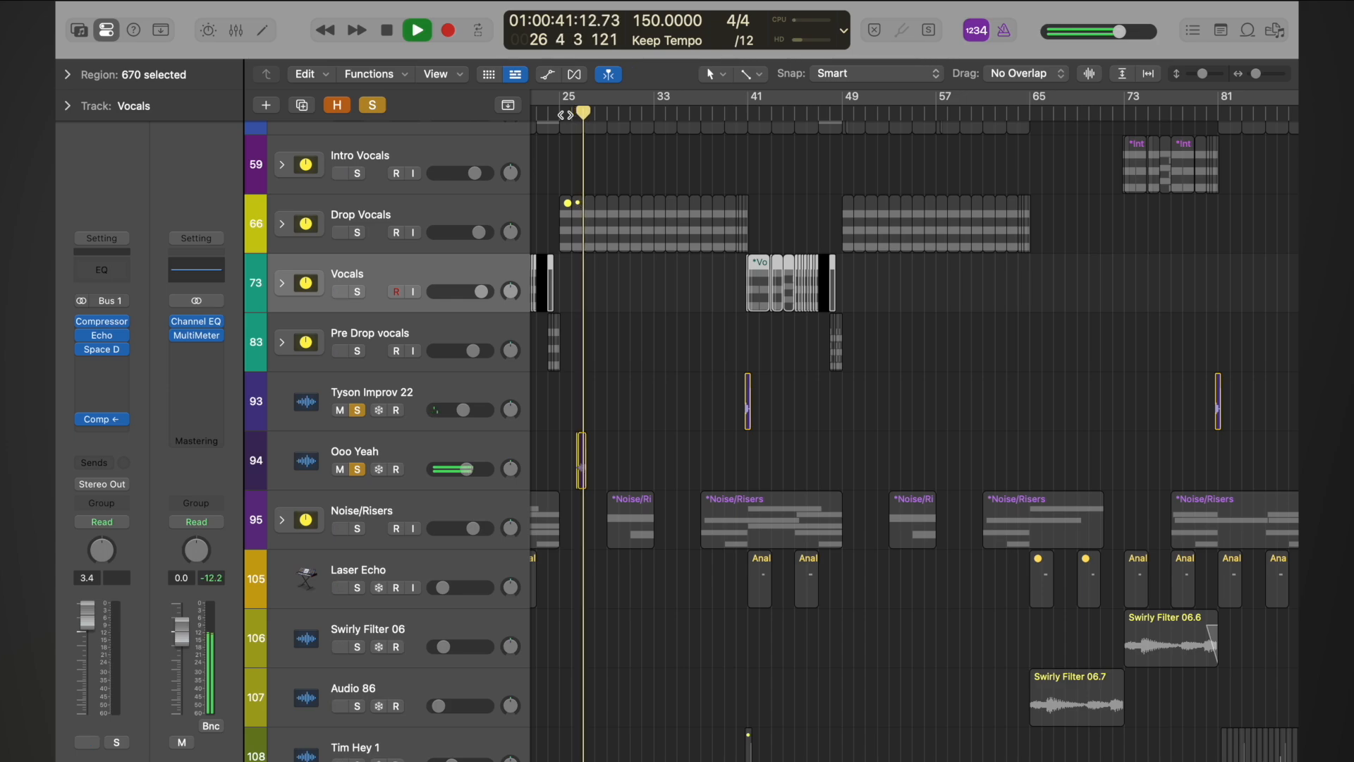
key("space")
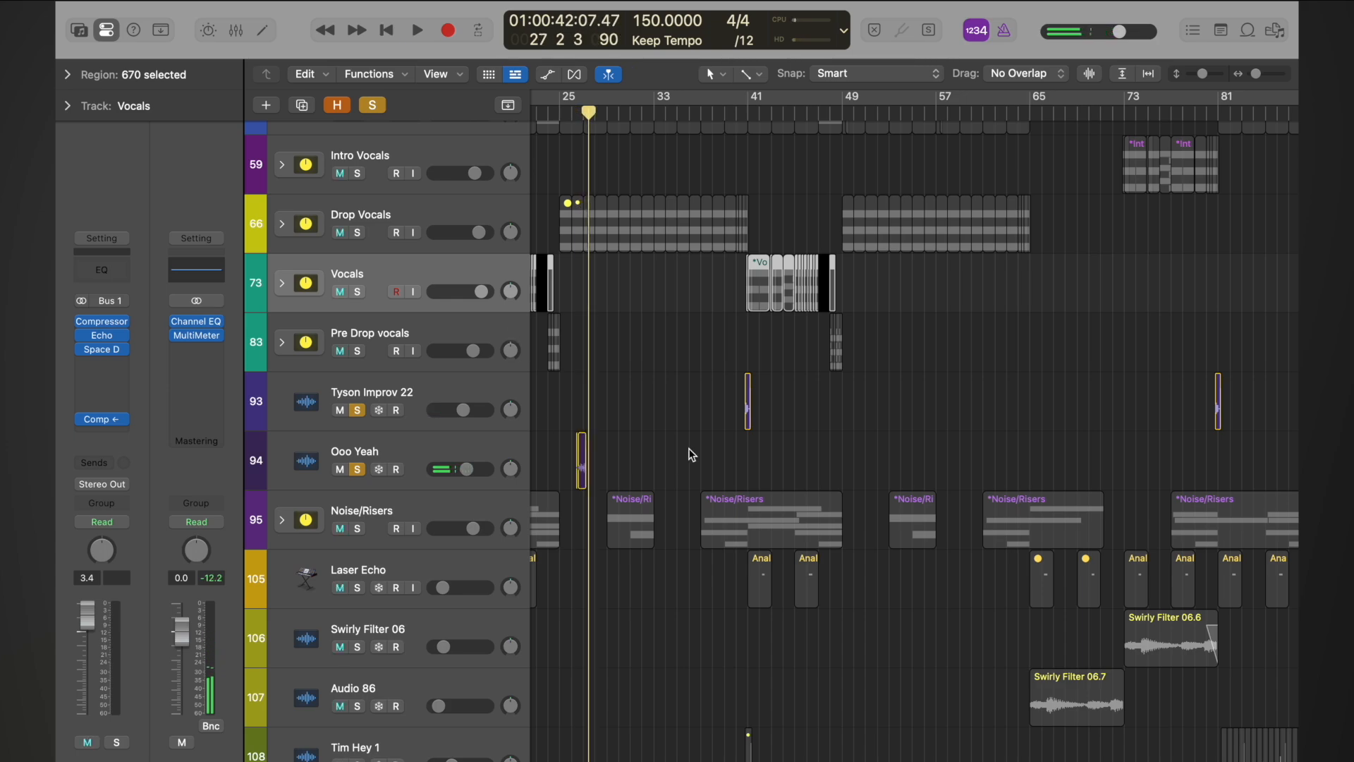
left_click_drag(359, 414, 360, 453)
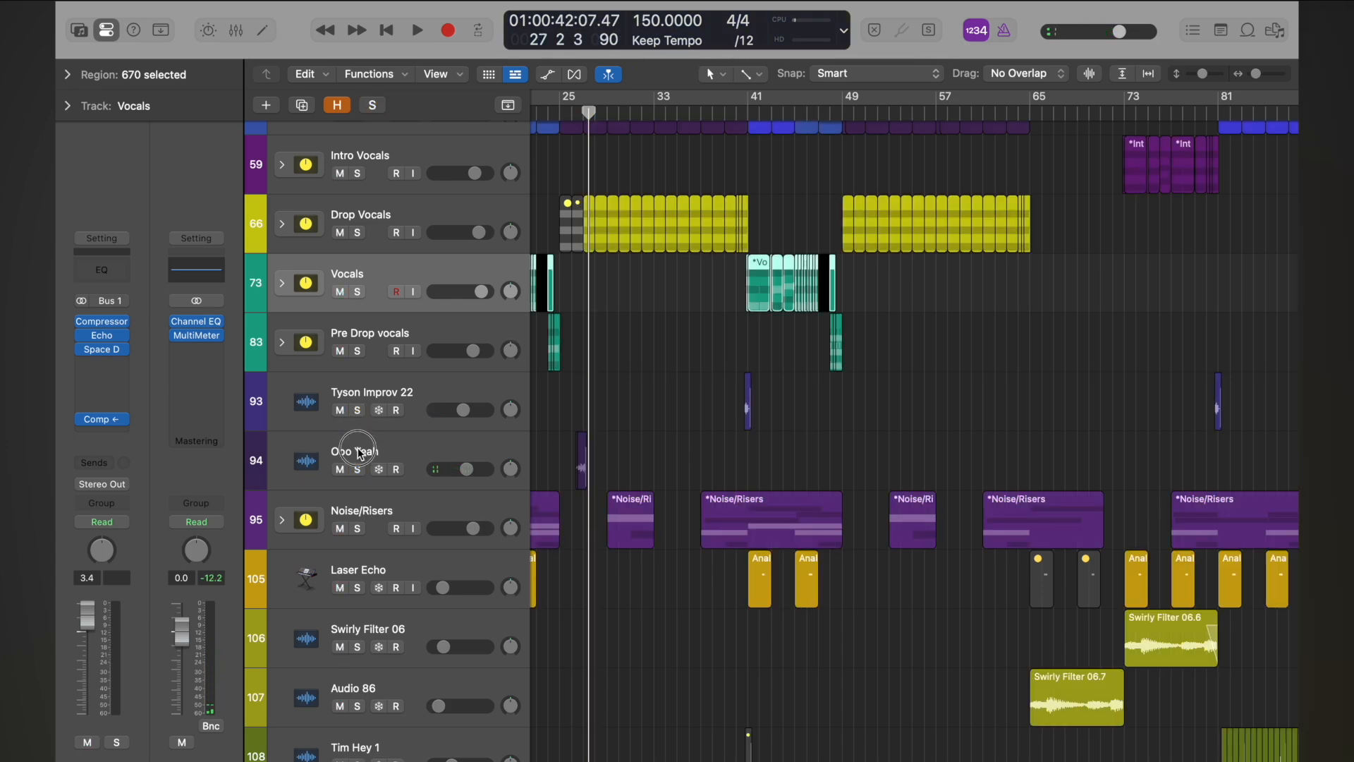
- Solo the Noise/Risers stack and play it from about bars 30, 39 and 42 to check its peaks
scroll(554, 441, "down", 5)
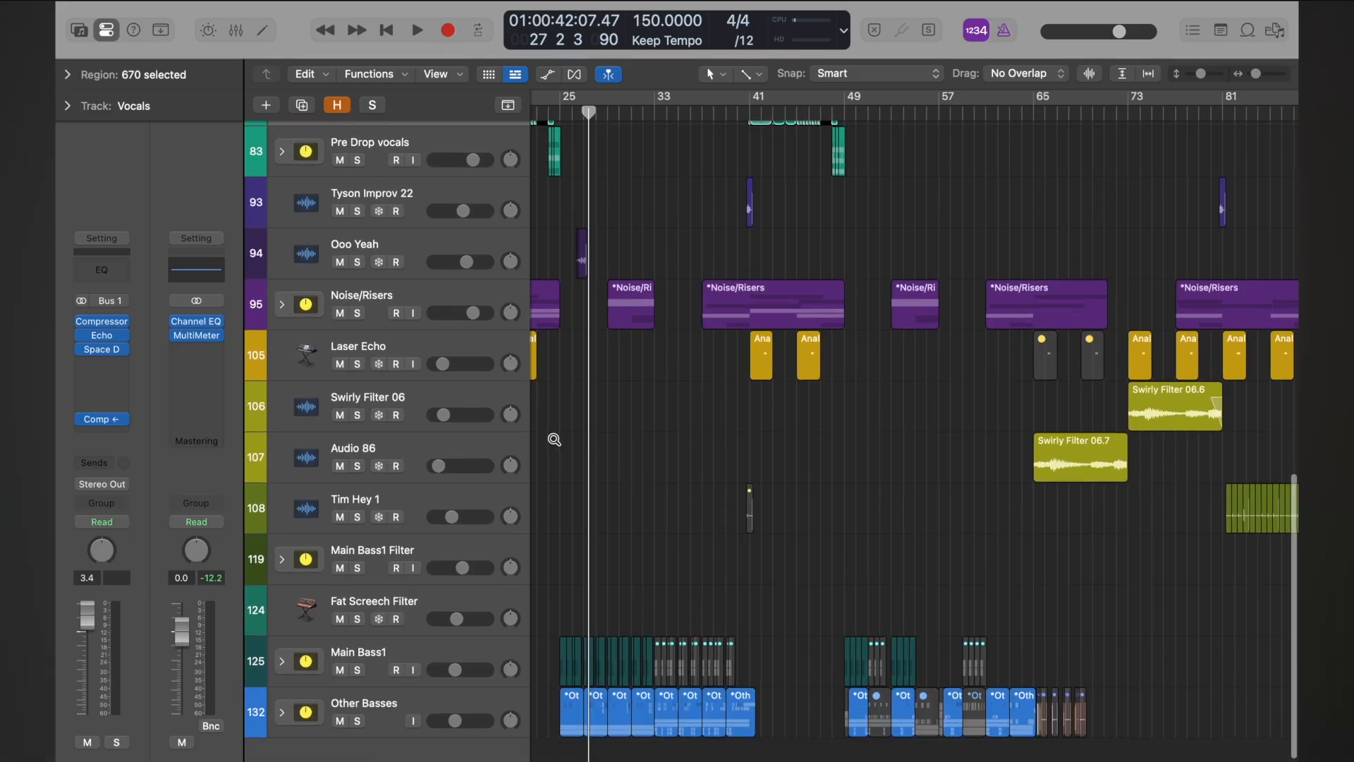
scroll(555, 441, "down", 5)
left_click(386, 413)
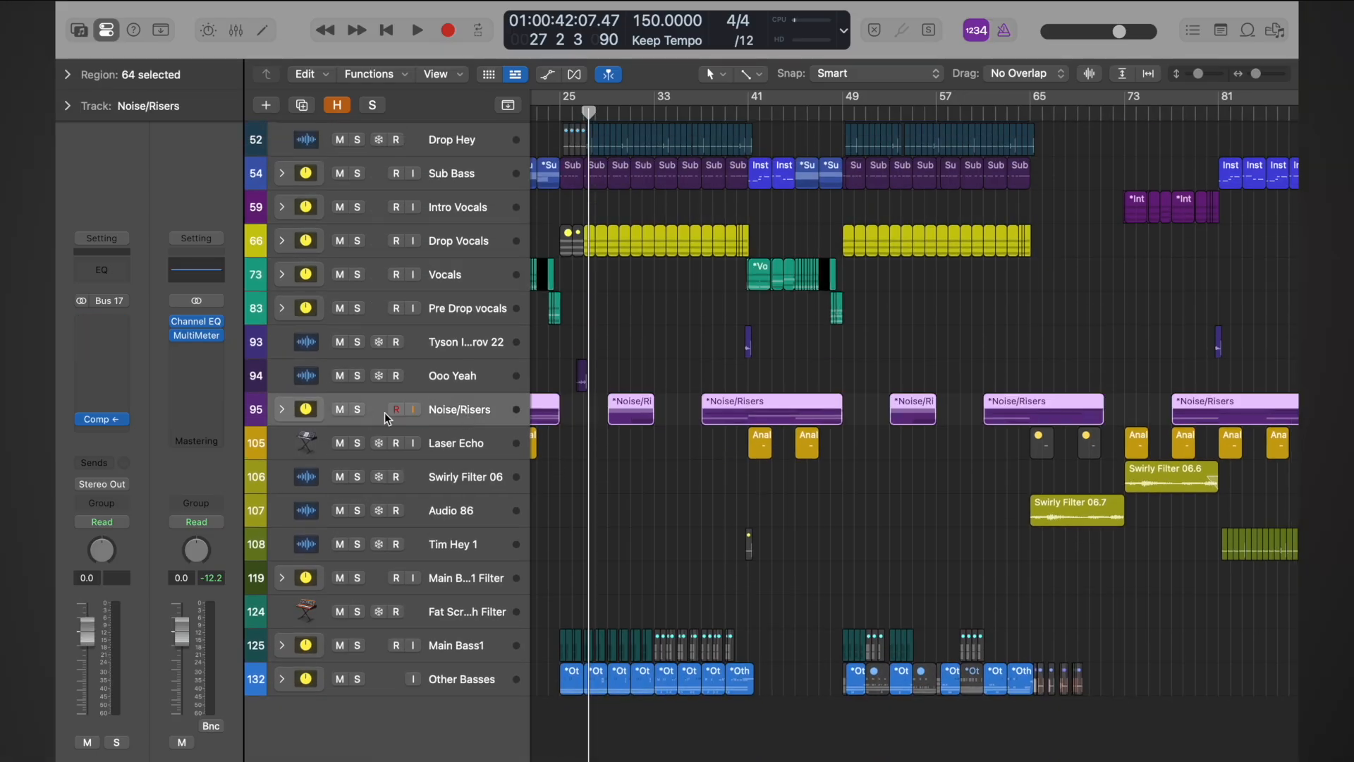
left_click(357, 412)
scroll(611, 416, "up", 8)
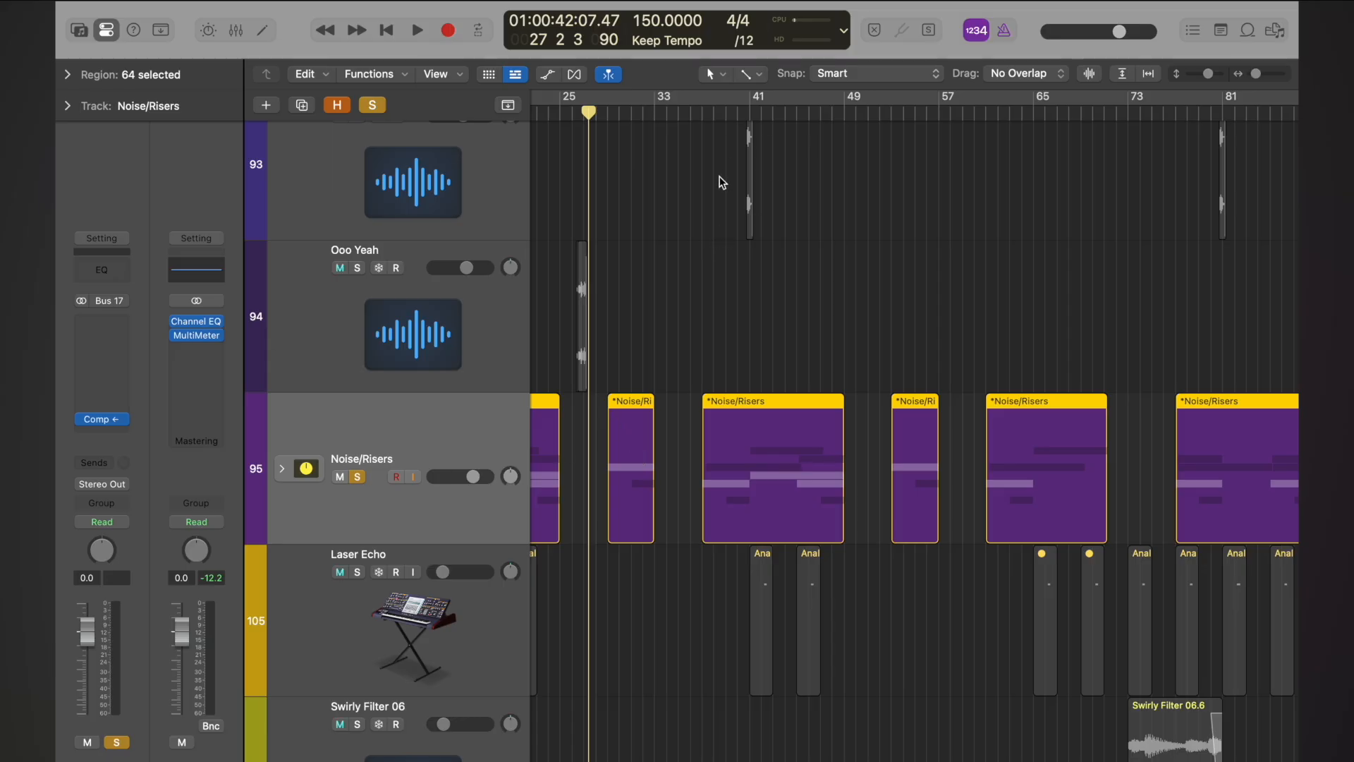
double_click(623, 112)
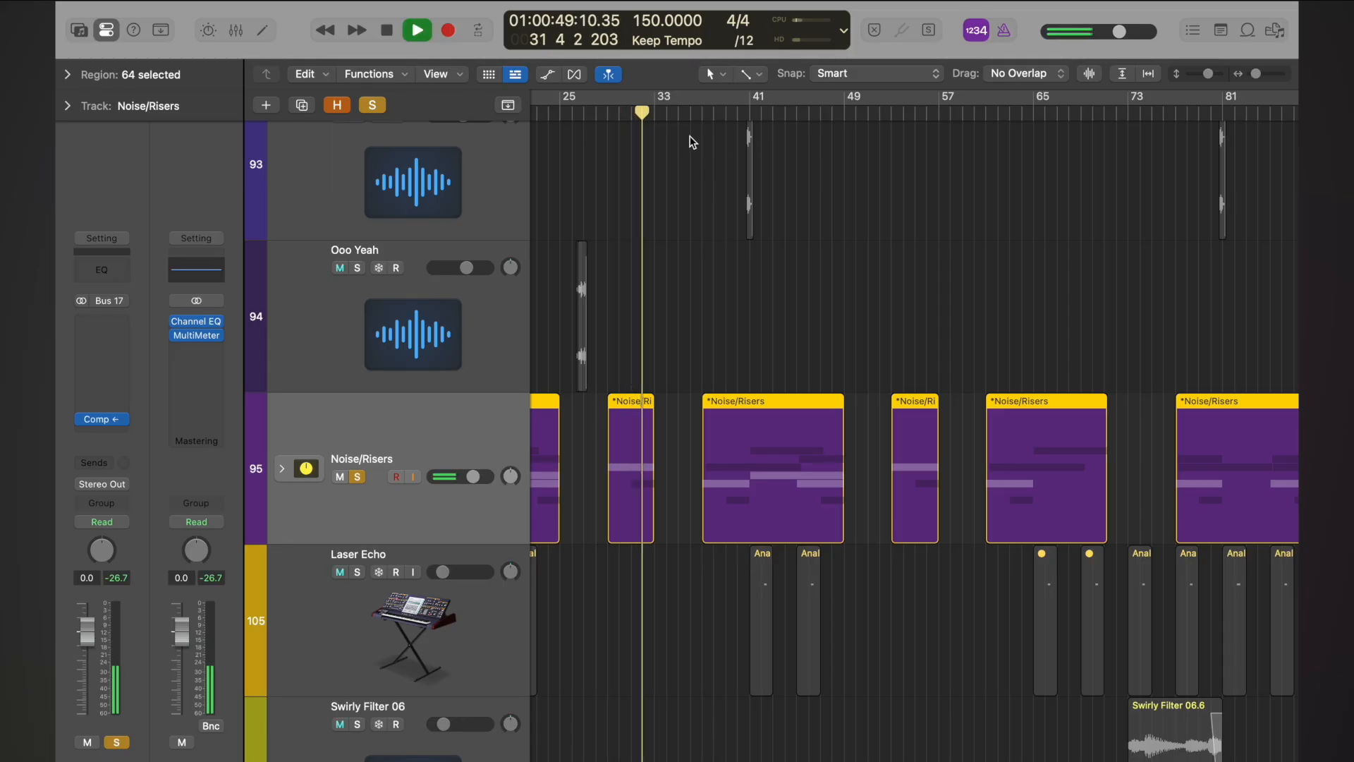
left_click(727, 115)
left_click(770, 114)
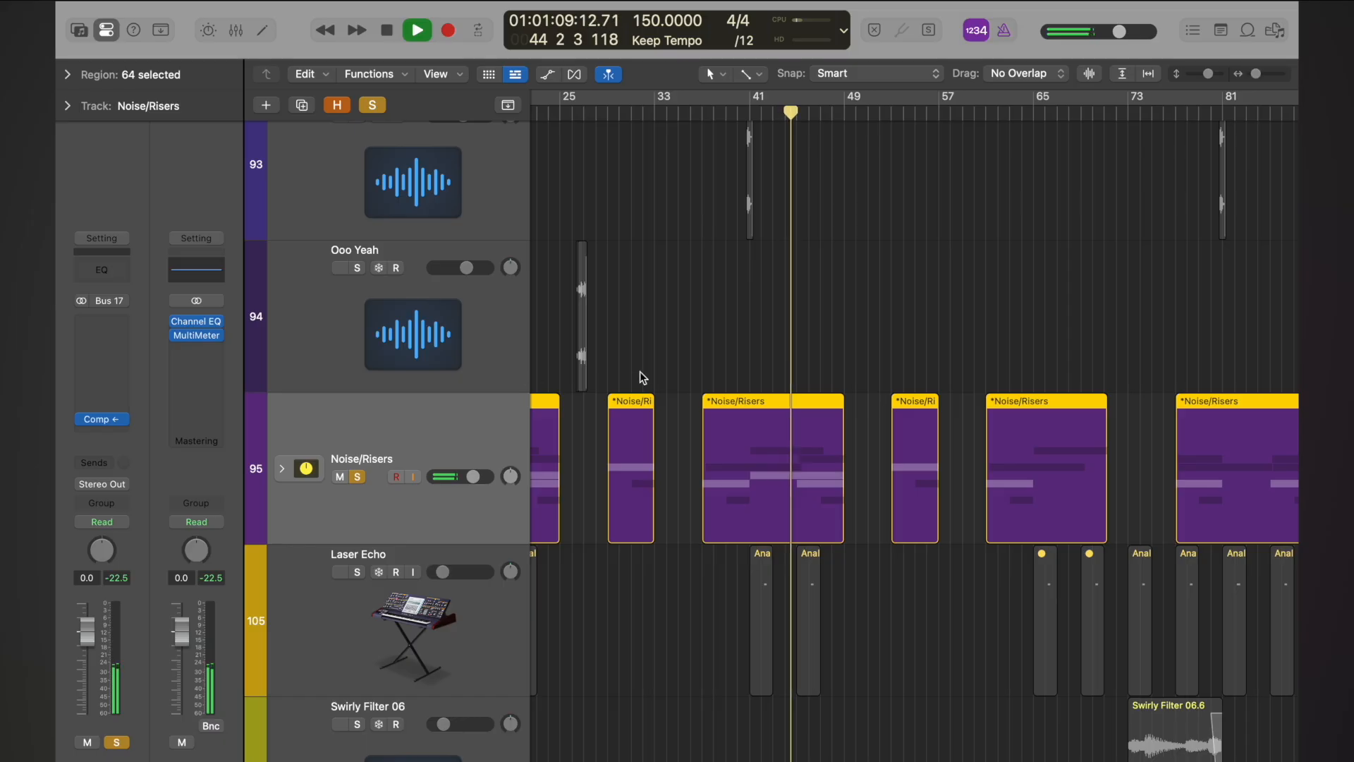
left_click(767, 114)
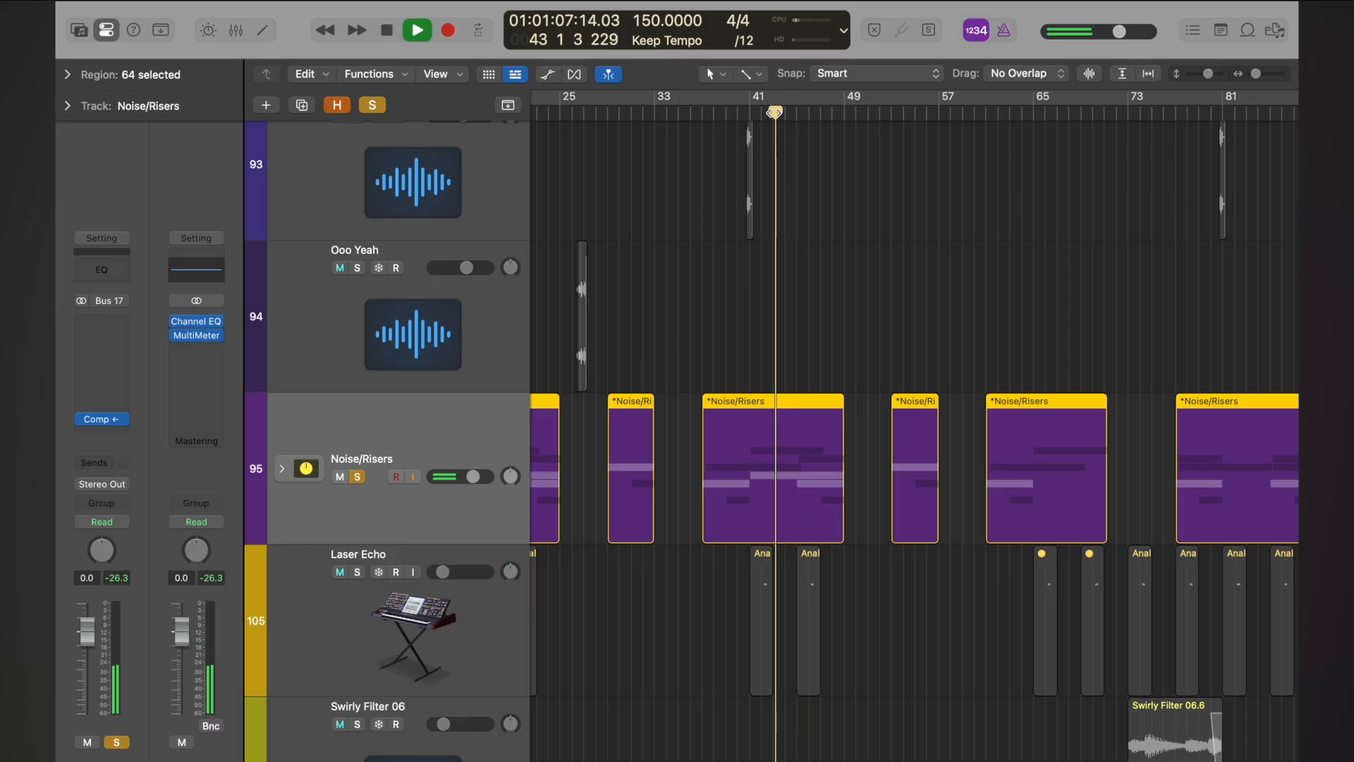
key("space")
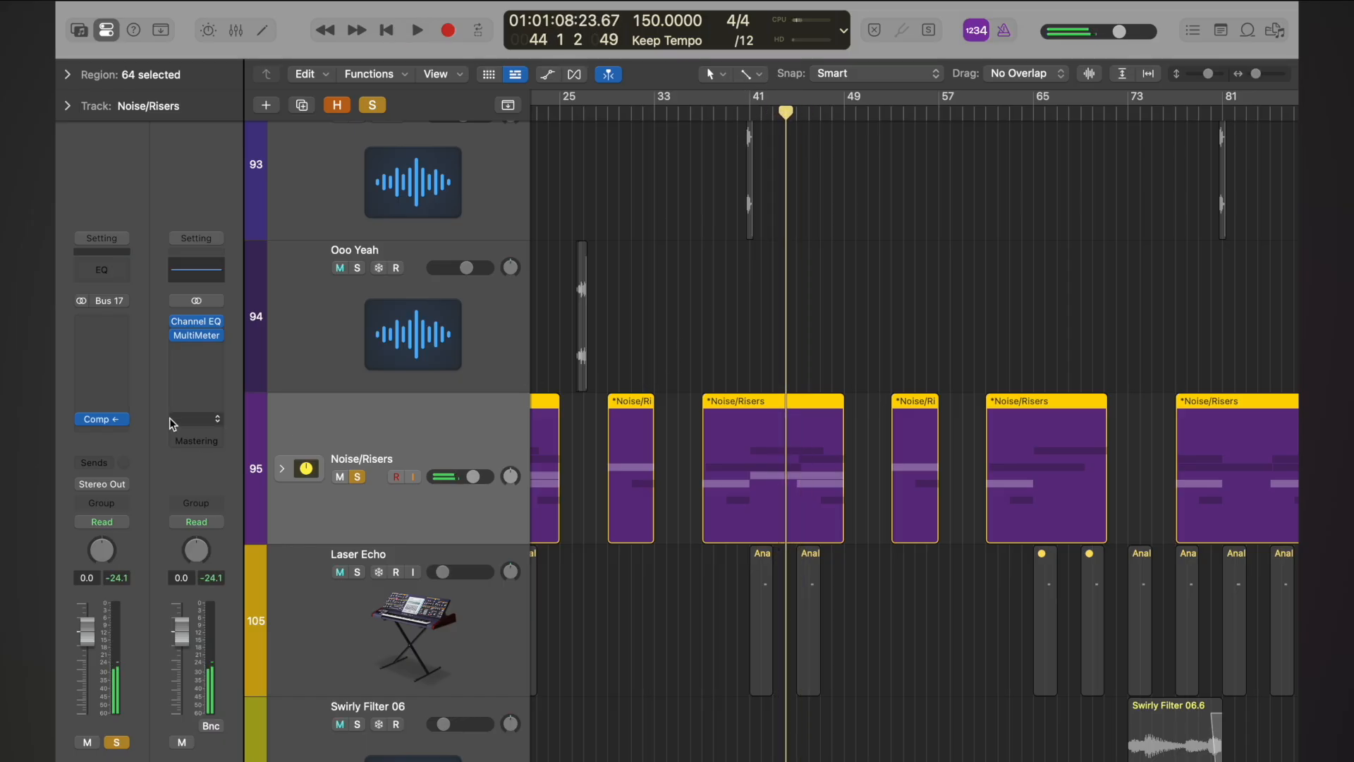
- Insert a stereo Bitcrusher on the Noise/Risers stack and close its window
left_click(109, 325)
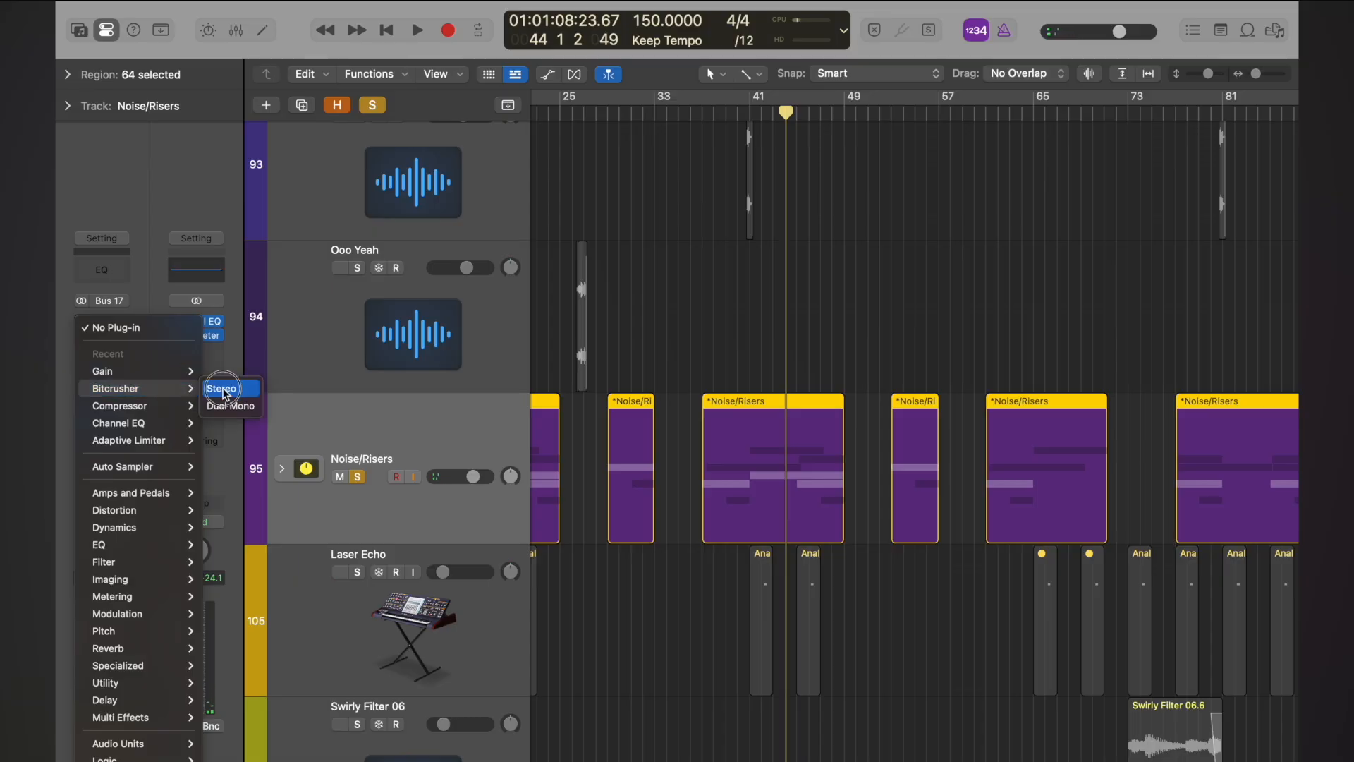
left_click(226, 387)
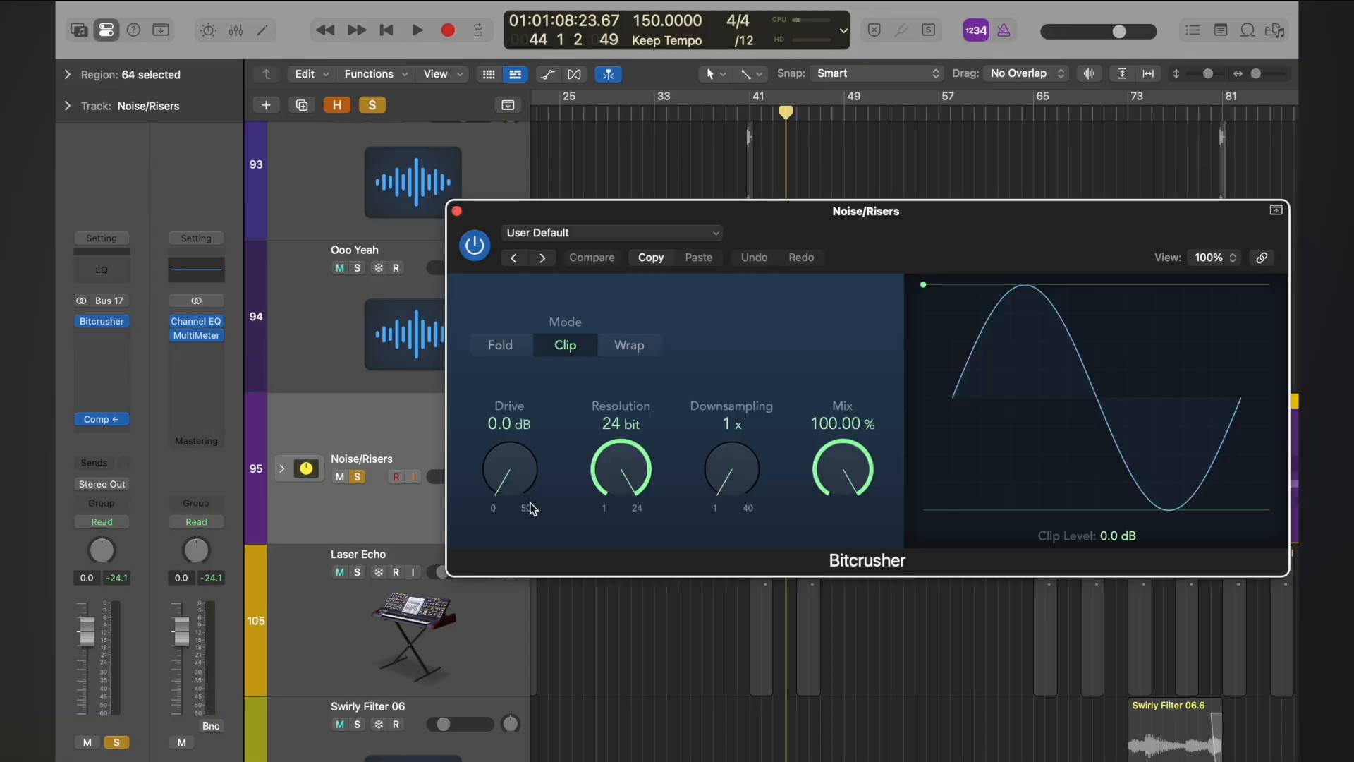
left_click(457, 211)
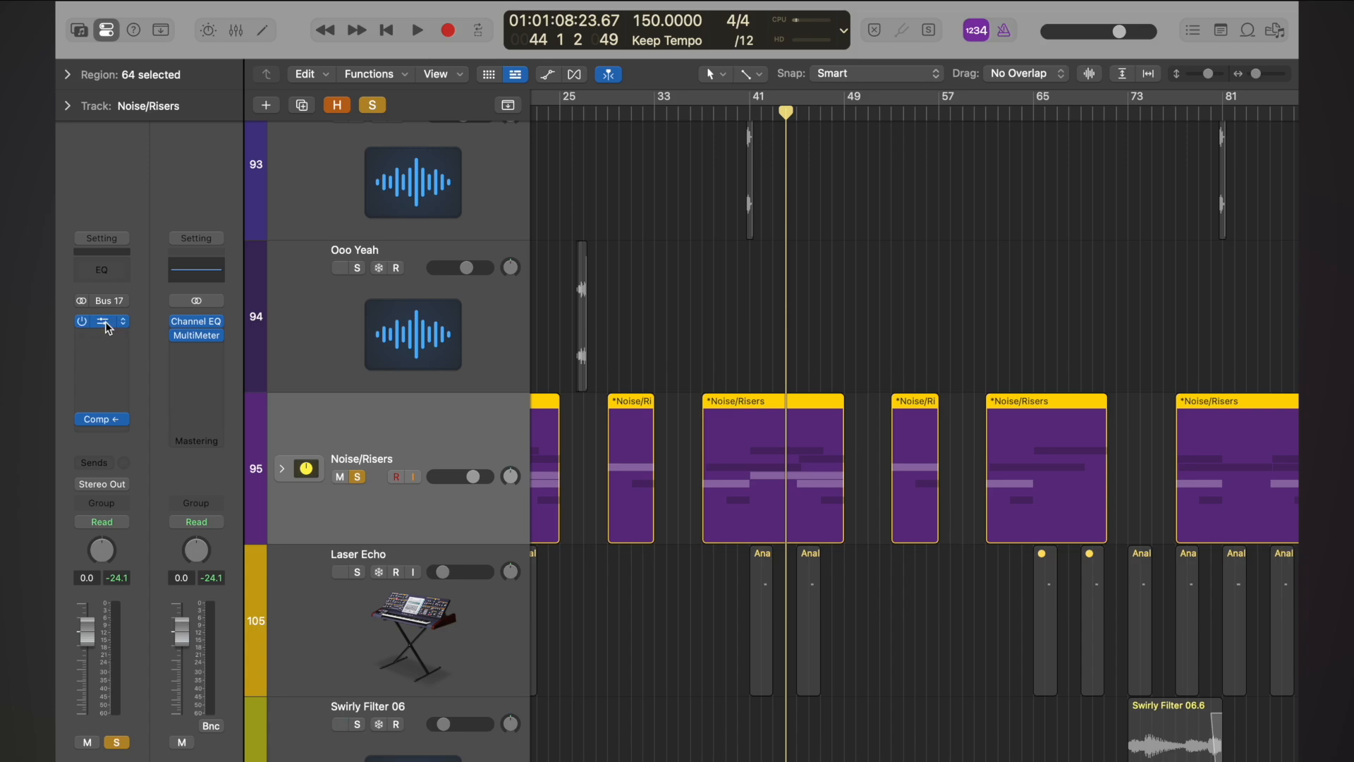
- Play Noise/Risers from about bar 40, expand the stack, and replay from bar 41 to find which sounds cause the peaks
double_click(750, 111)
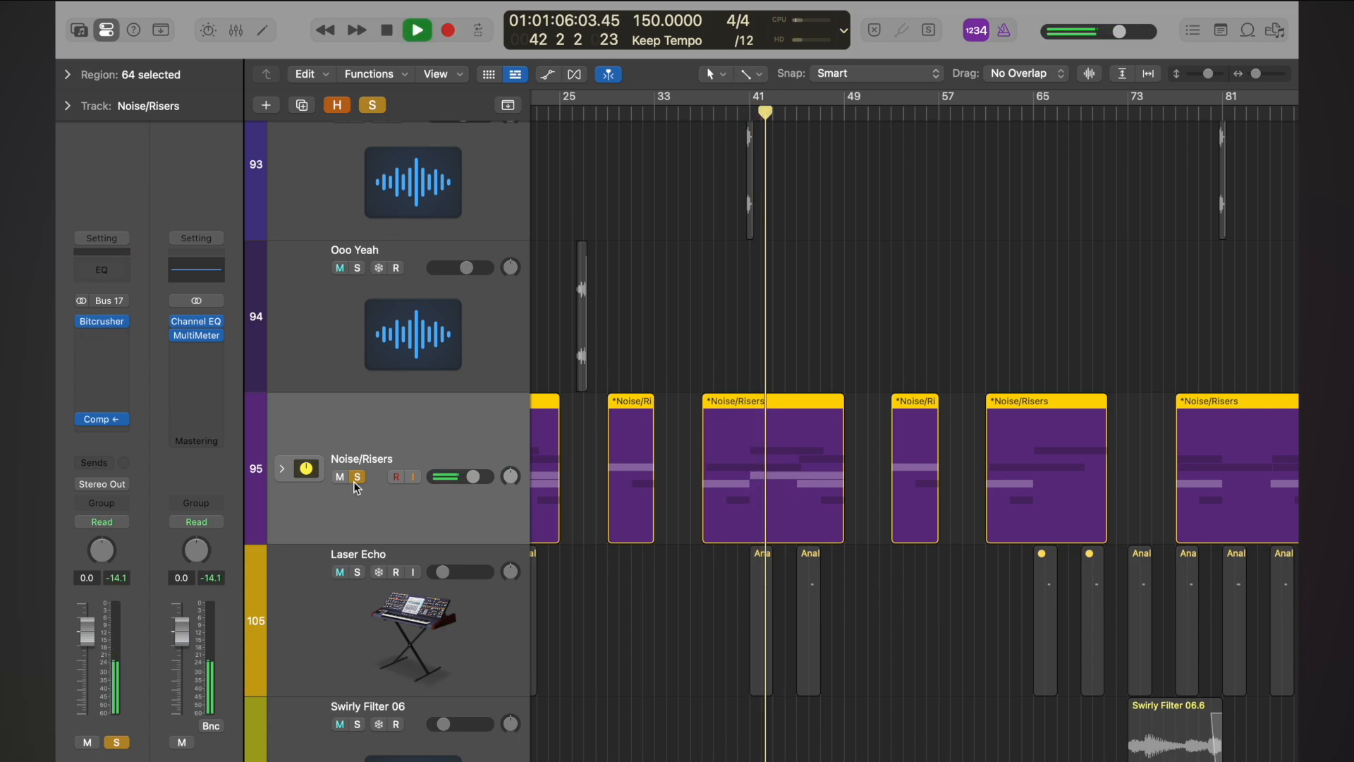
key("space")
left_click(281, 470)
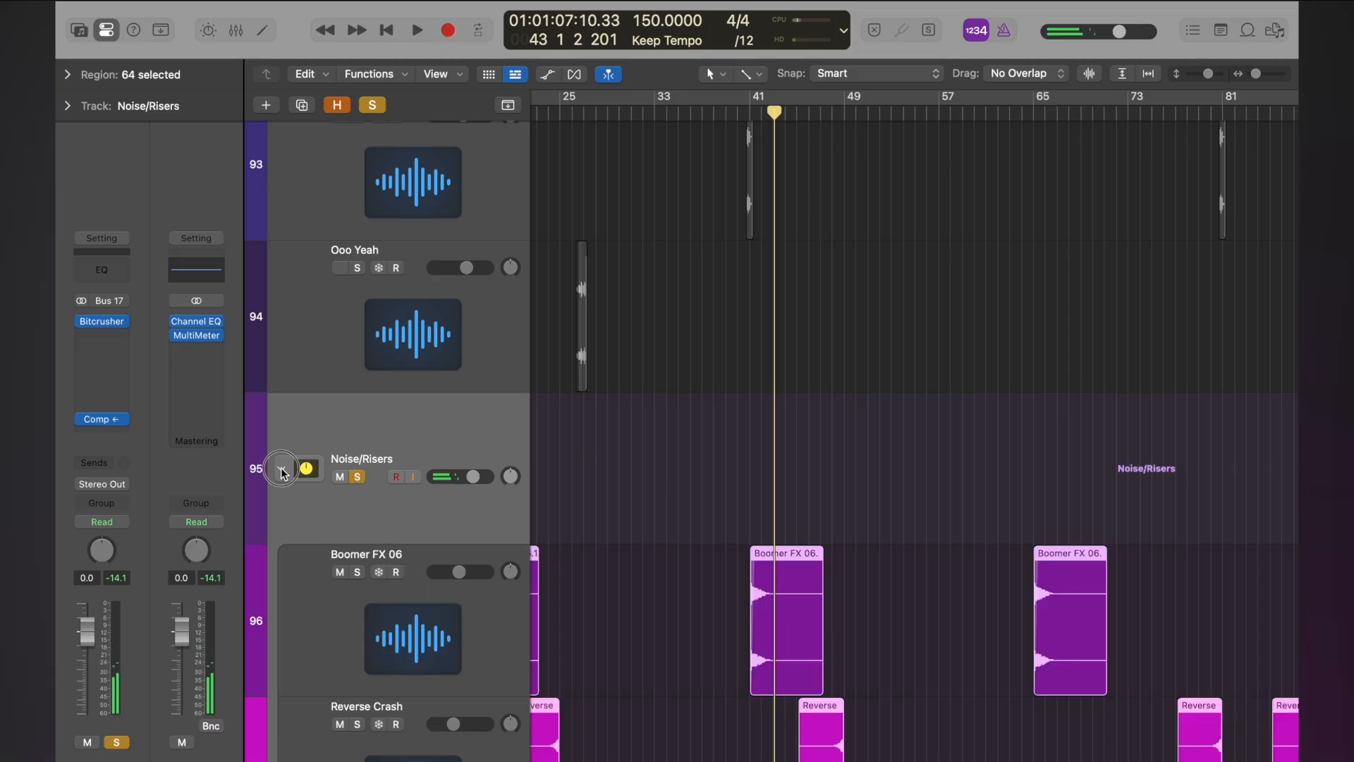
left_click(568, 486, "ctrl+alt")
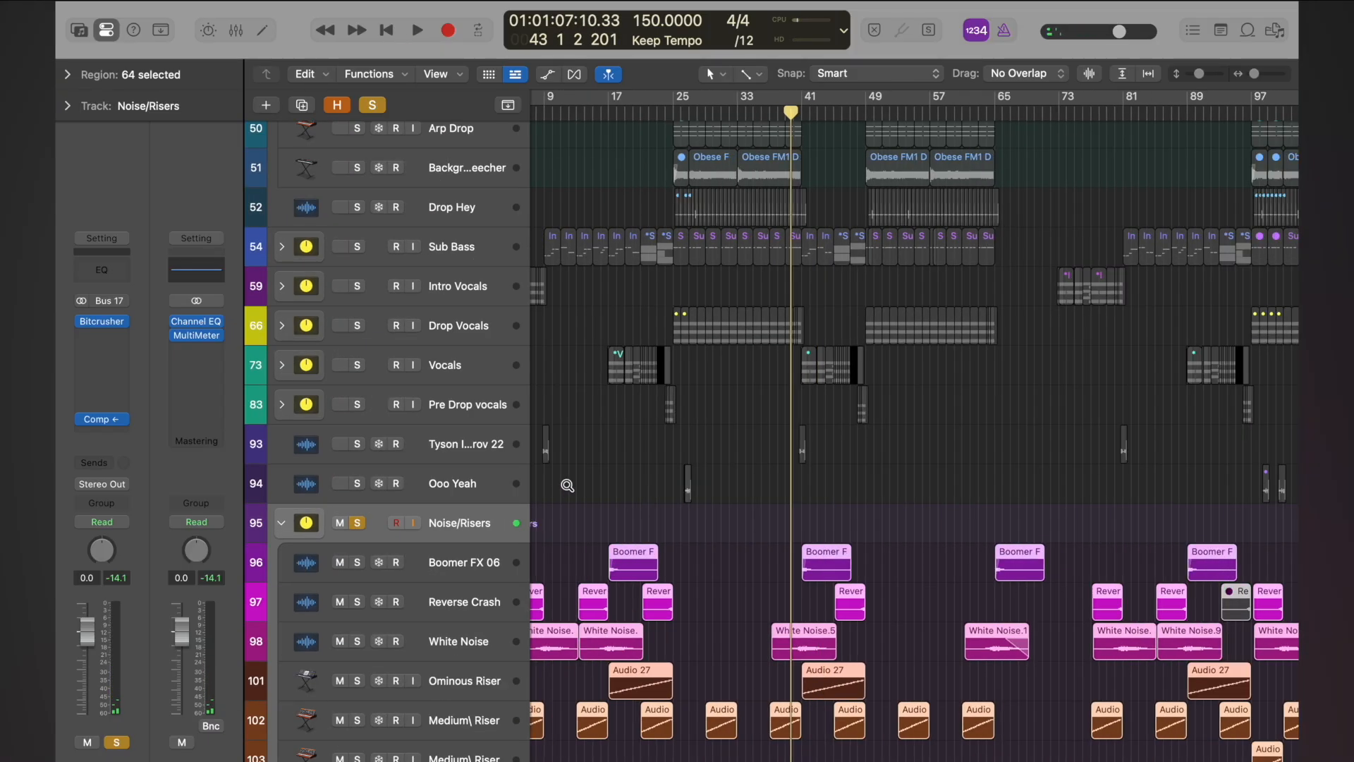
left_click(568, 487, "ctrl+alt")
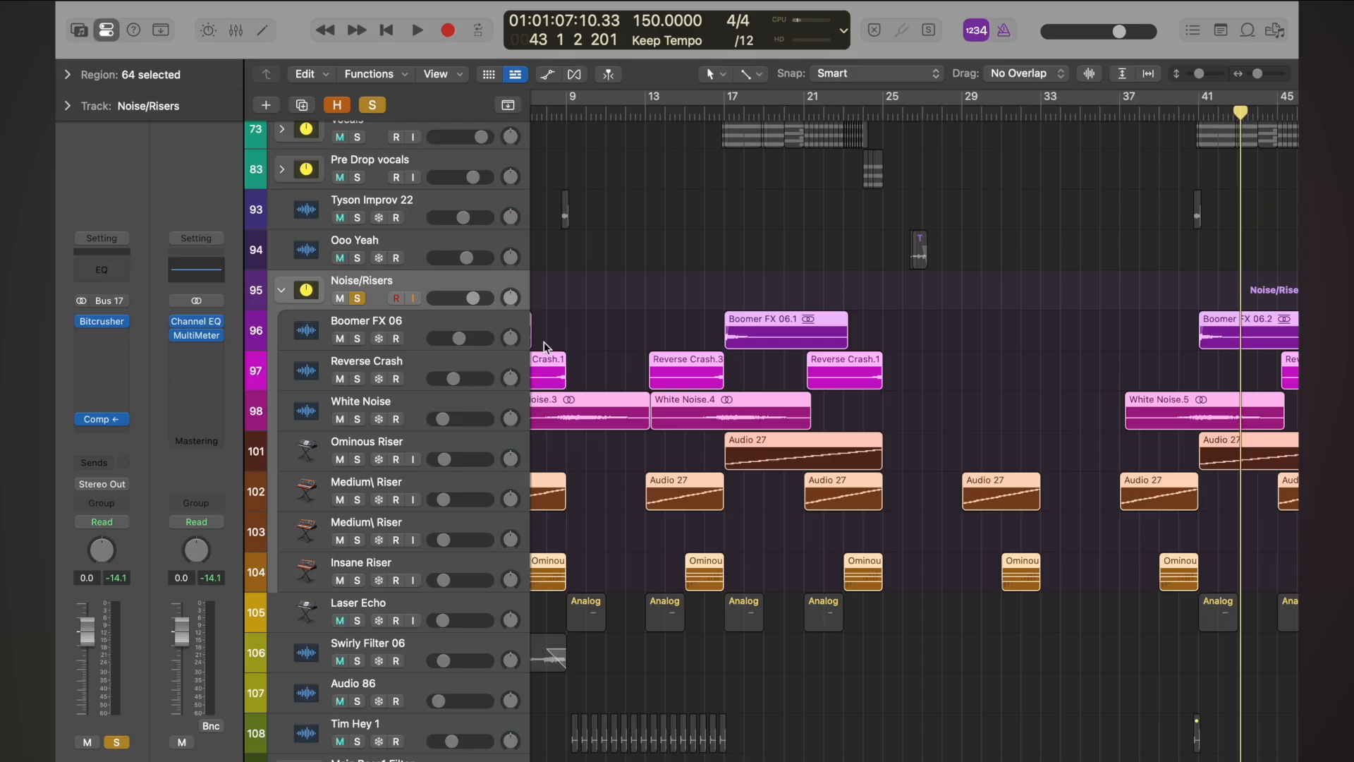
key("super+Left")
left_click(873, 113)
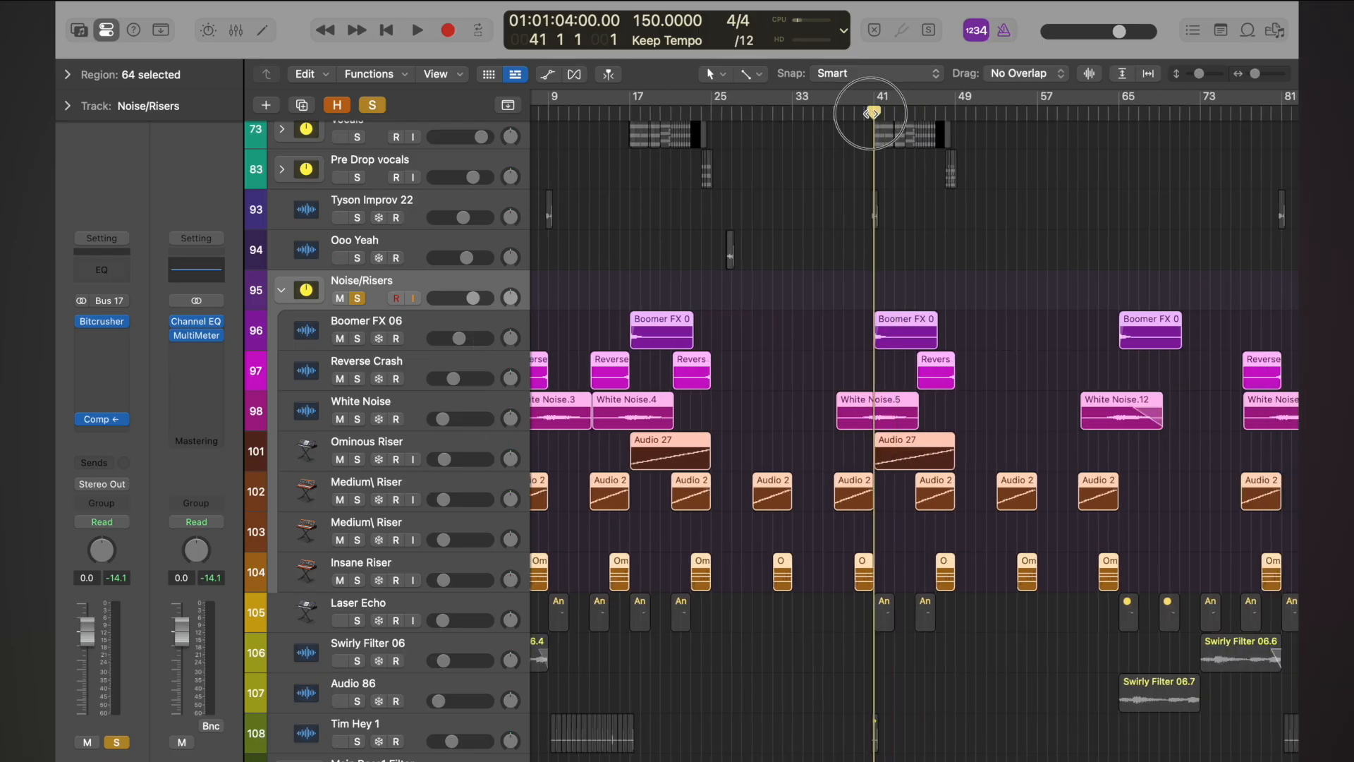
key("space")
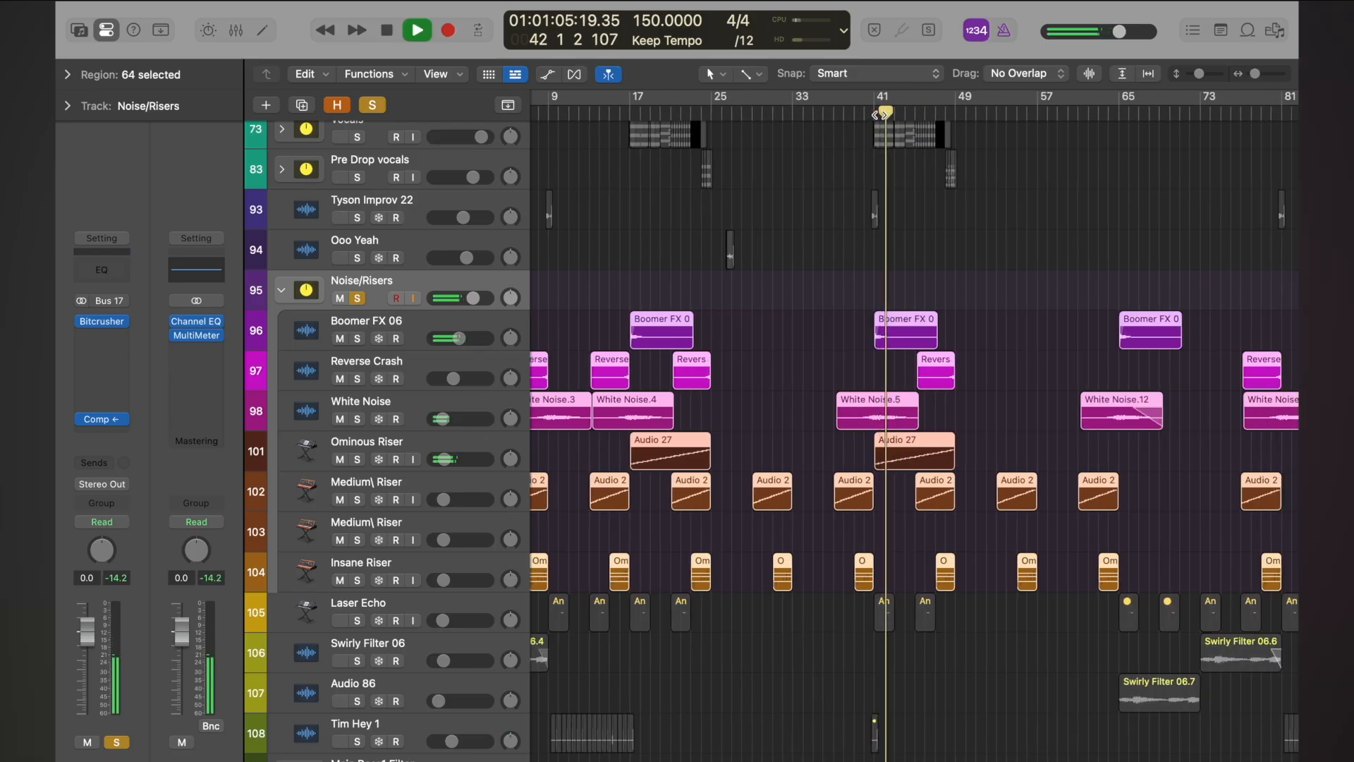
- Set the clip level of the Noise/Risers Bitcrusher to -10 dB during playback and close its window
left_click(102, 321)
left_click_drag(926, 279, 924, 400)
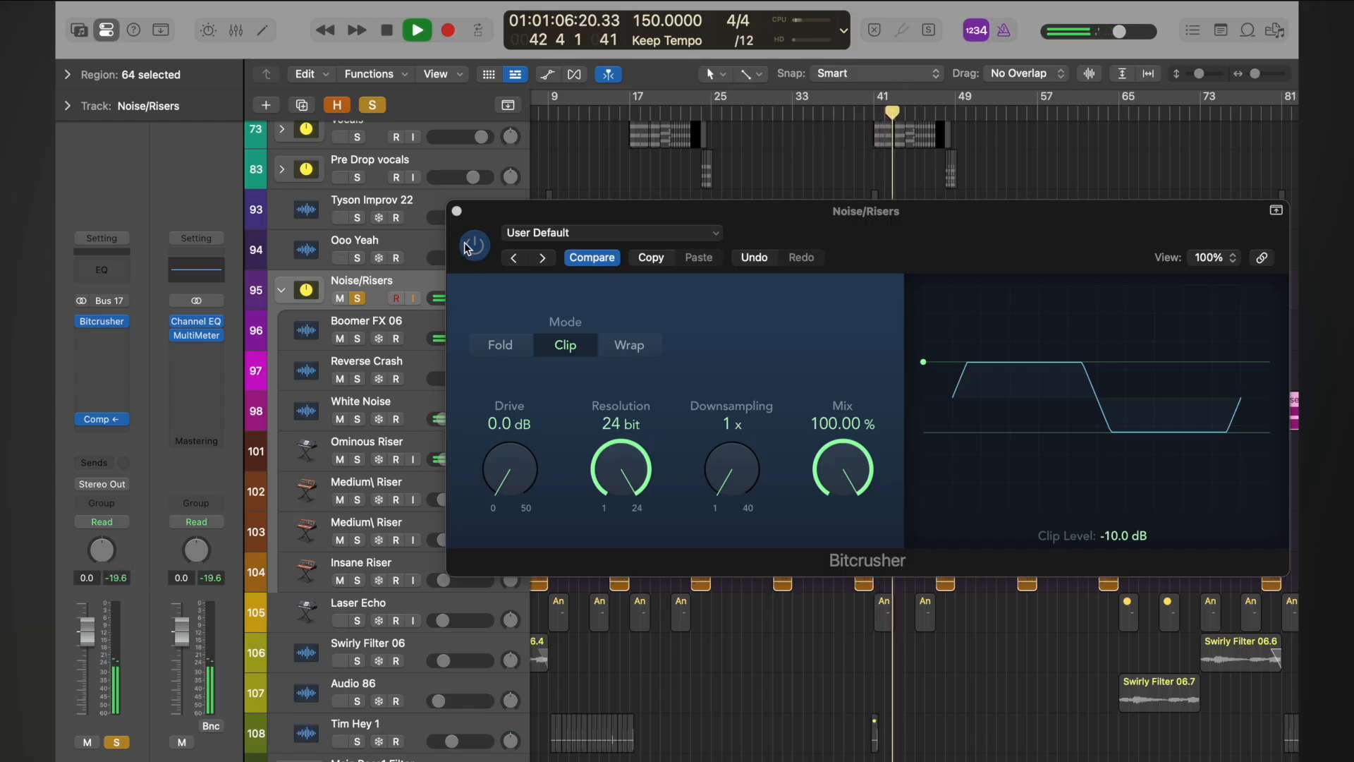
left_click(458, 211)
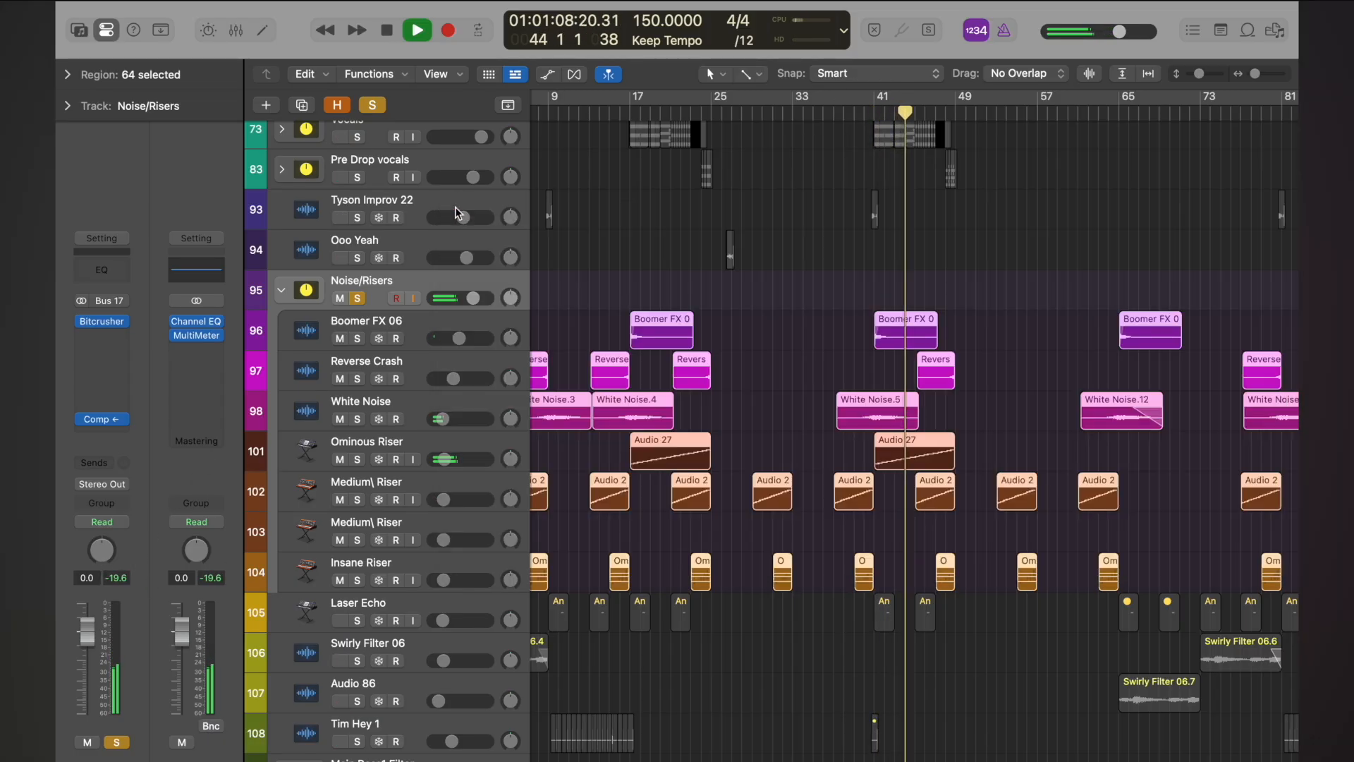
- Raise the Noise/Risers Bitcrusher drive to 11 dB and replay from about bar 41 to check the peaks
left_click(102, 323)
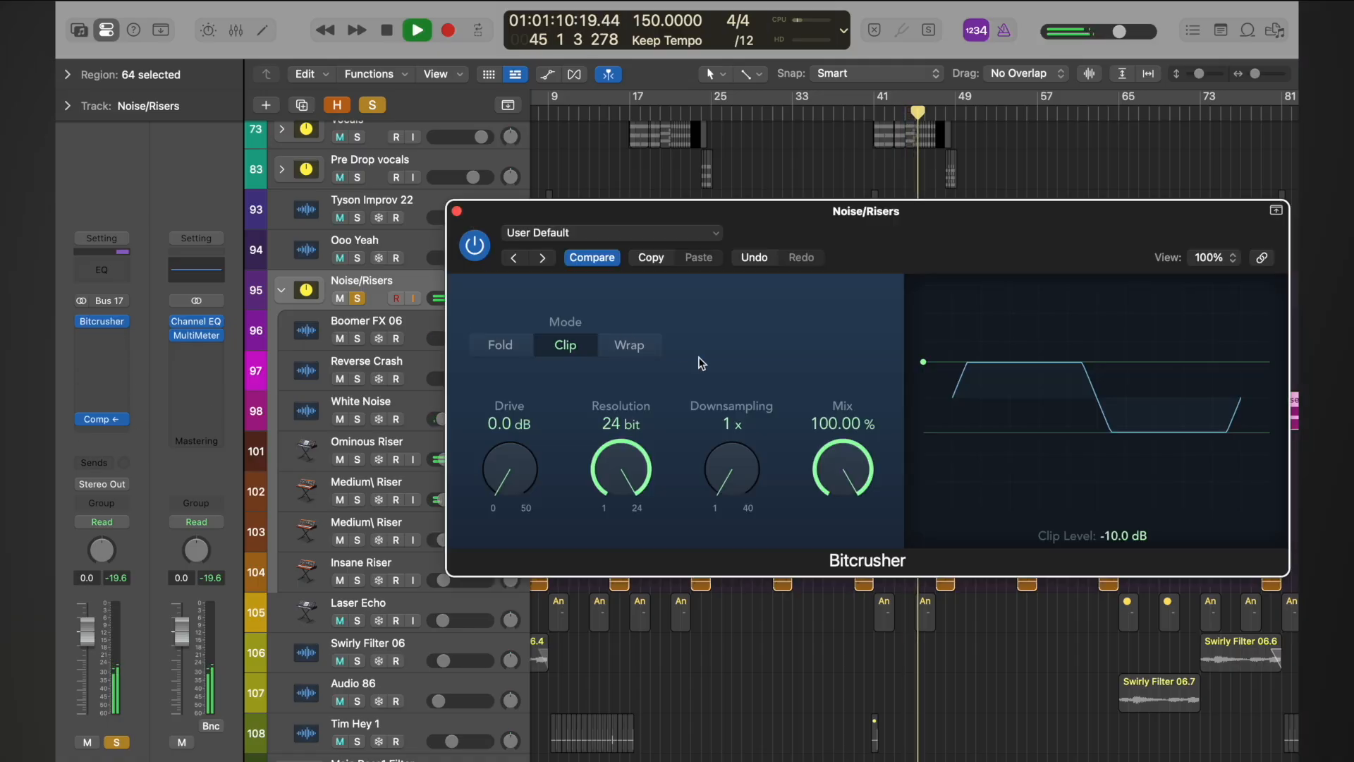
left_click_drag(494, 484, 490, 427)
key("space")
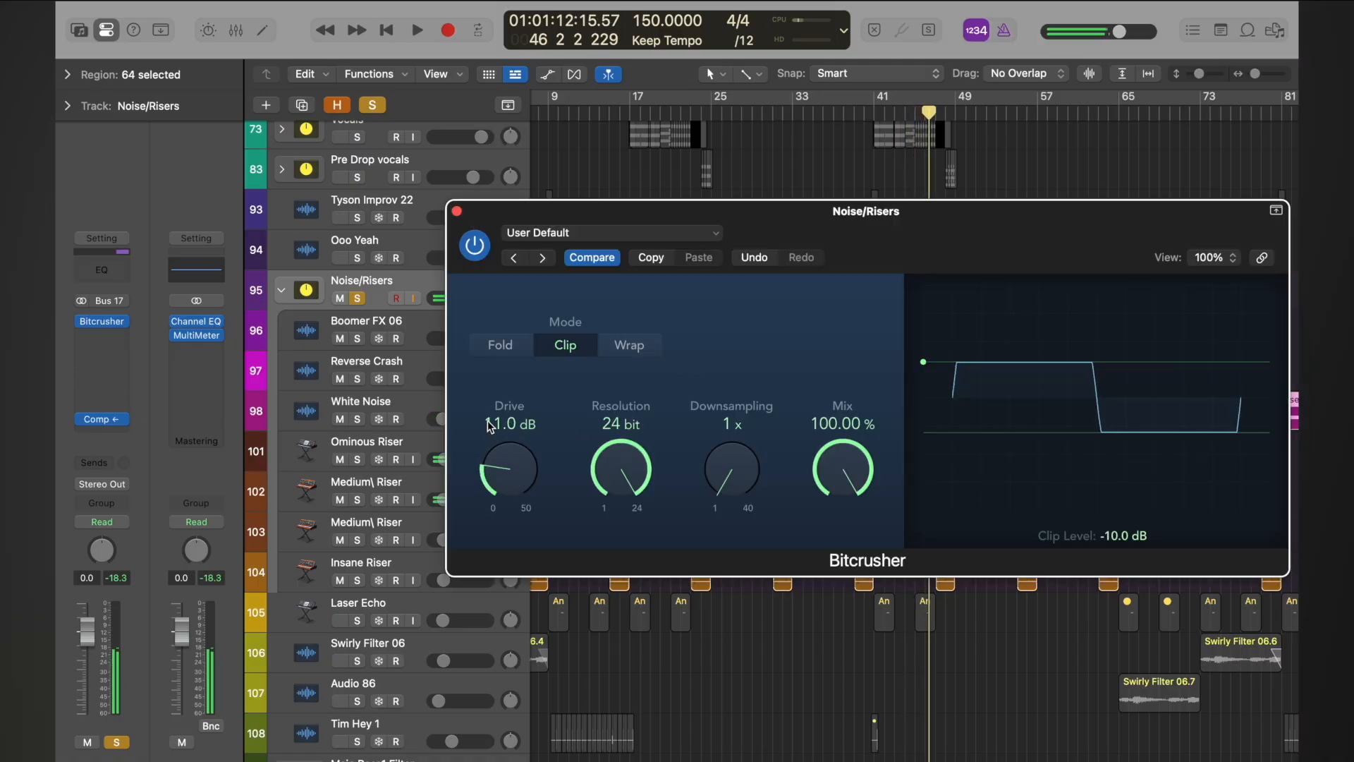
left_click(457, 211)
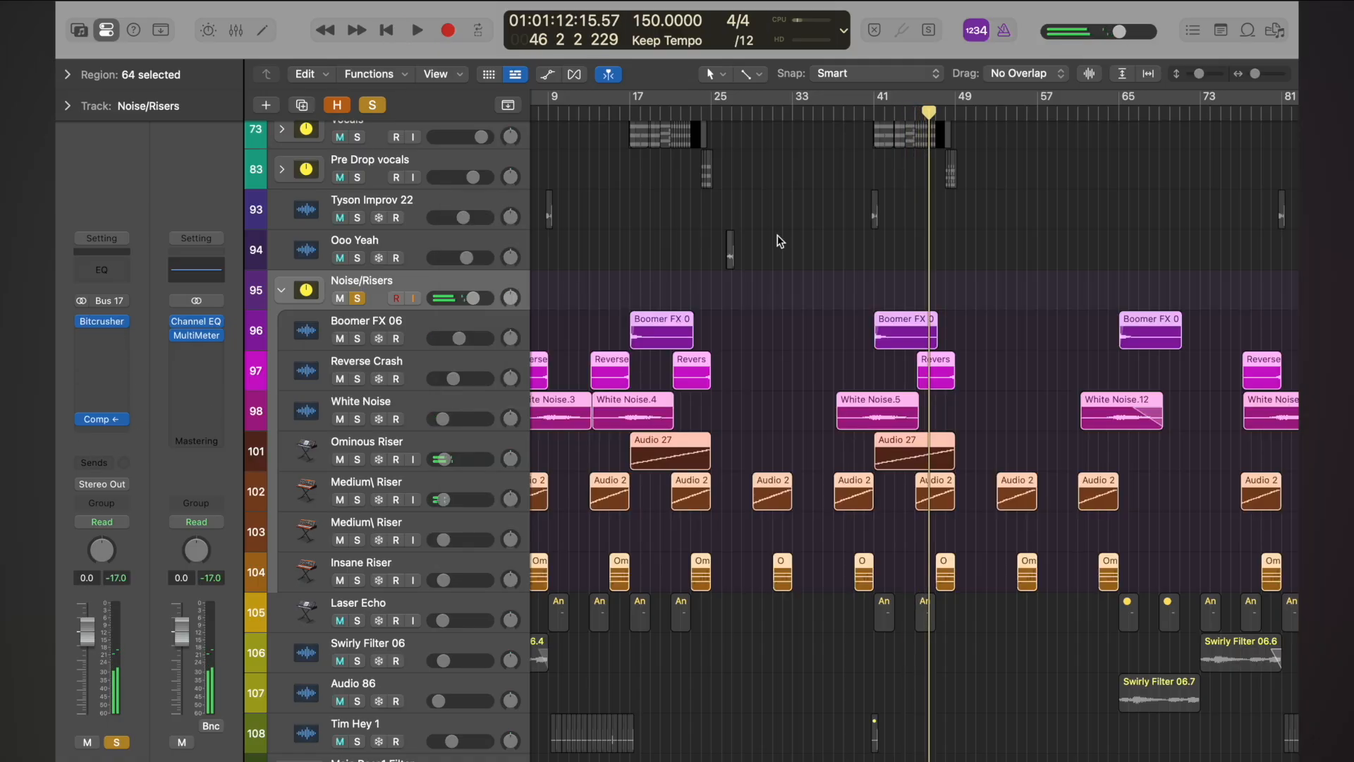
left_click(877, 116)
key("space")
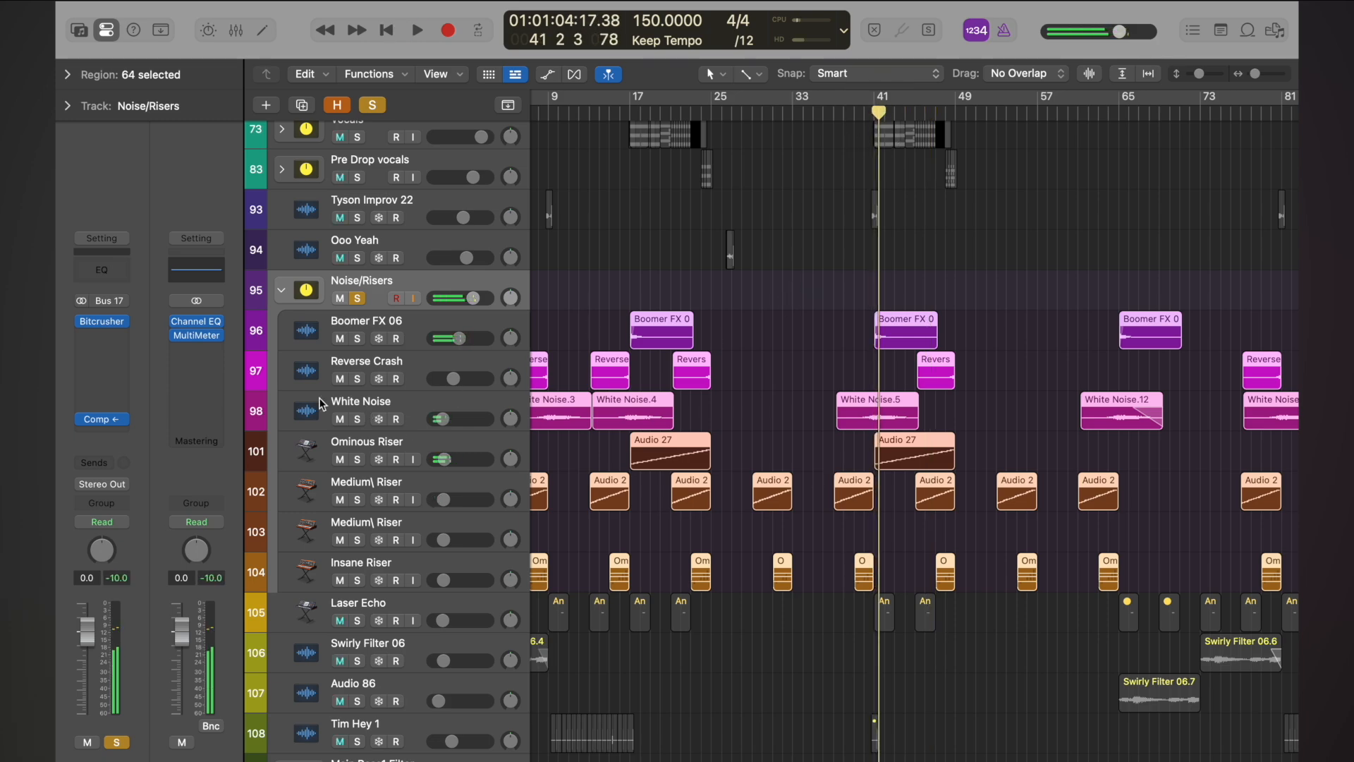
- Lower the Noise/Risers Bitcrusher drive to 6.5 dB, move its window clear of the tracks, and replay from bar 41
left_click(102, 322)
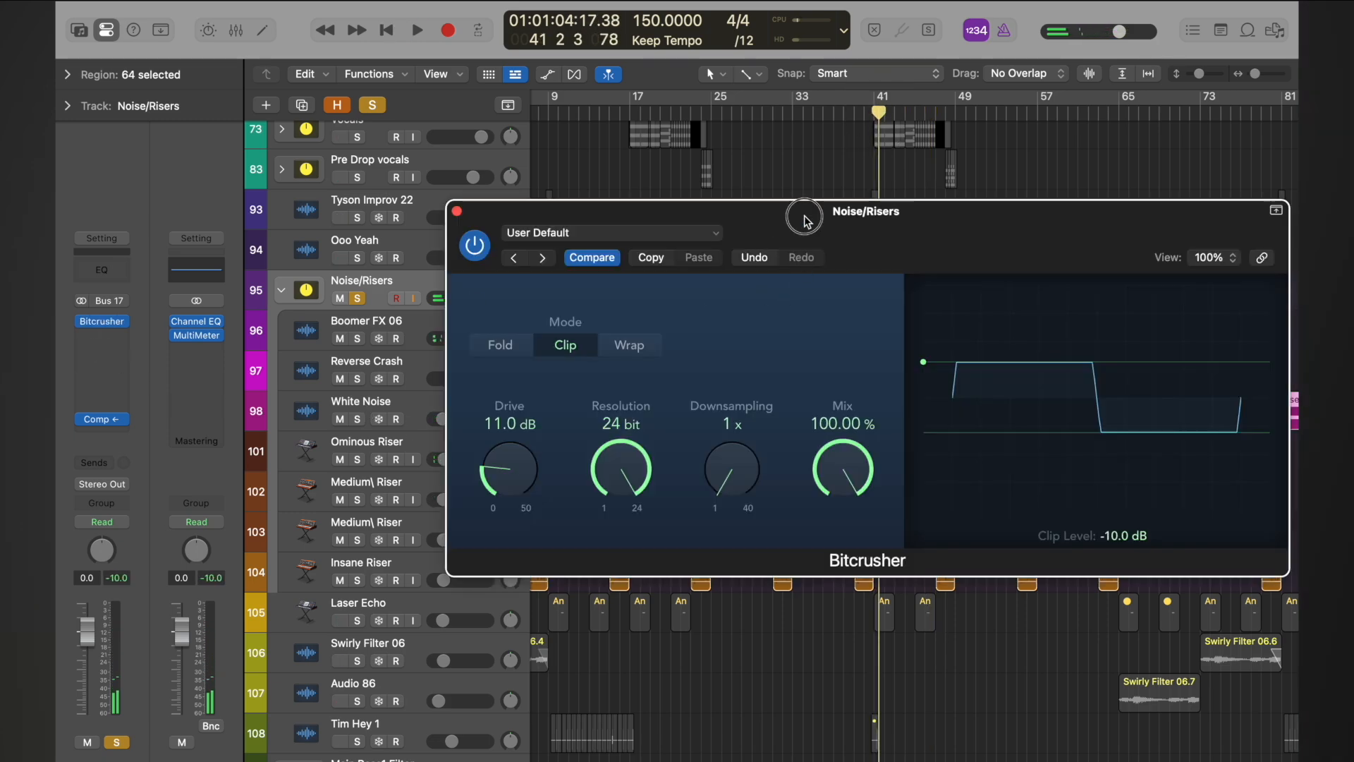
left_click_drag(806, 219, 508, 101)
left_click_drag(204, 317, 202, 331)
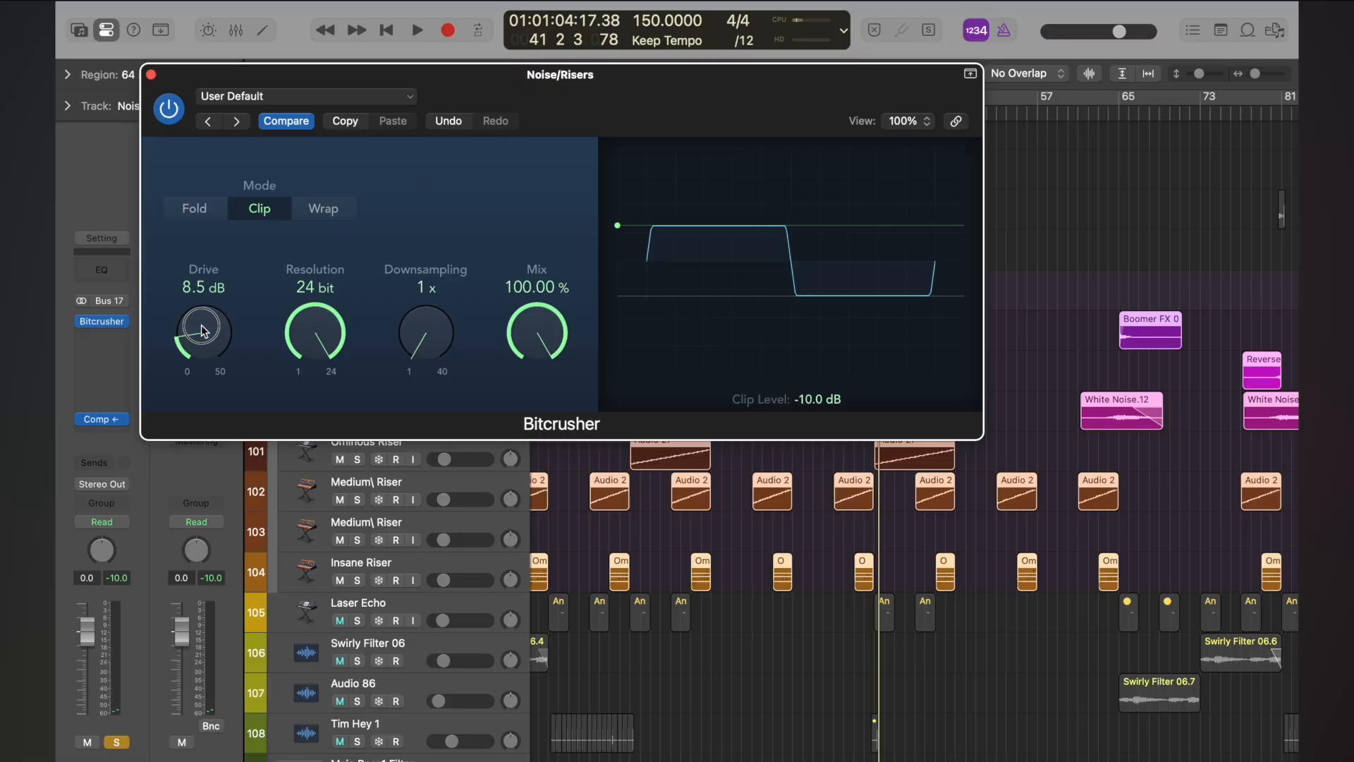
left_click_drag(229, 78, 414, 523)
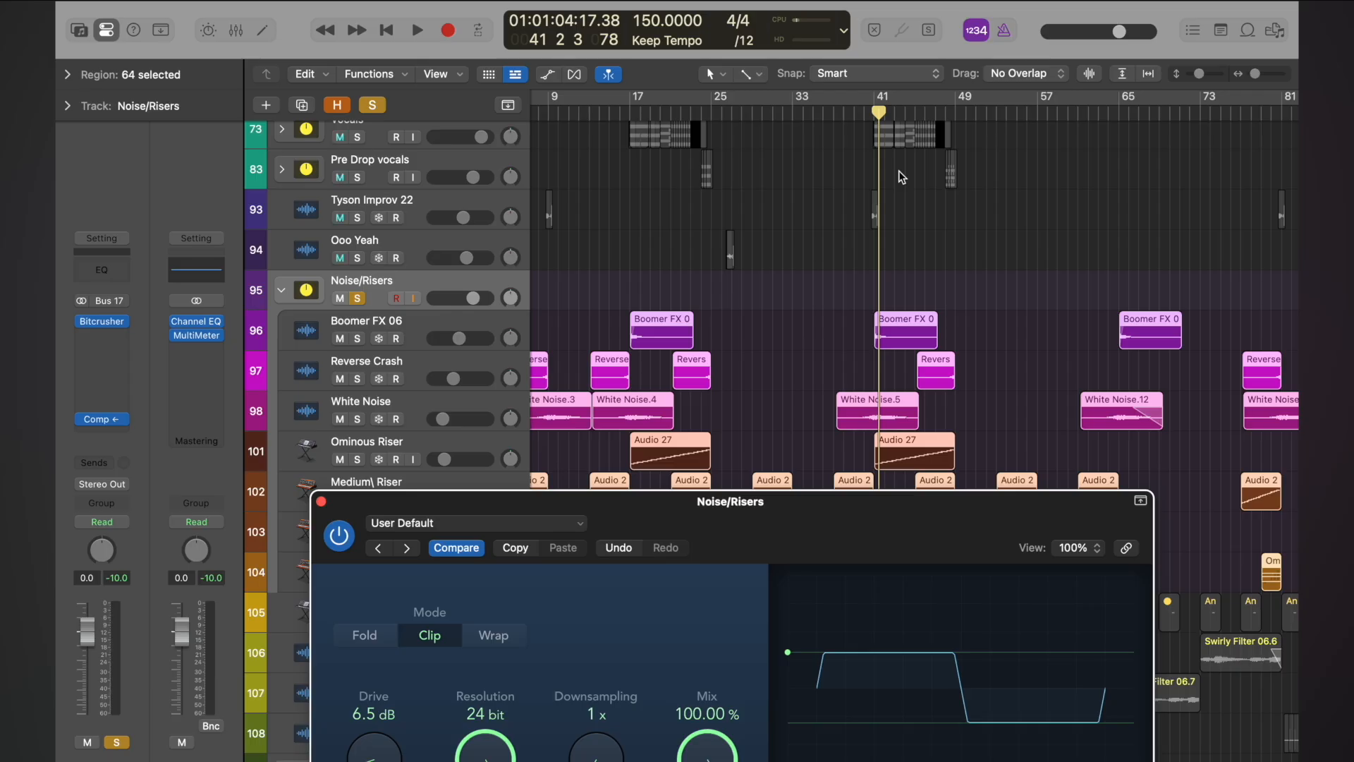
left_click(873, 110)
key("space")
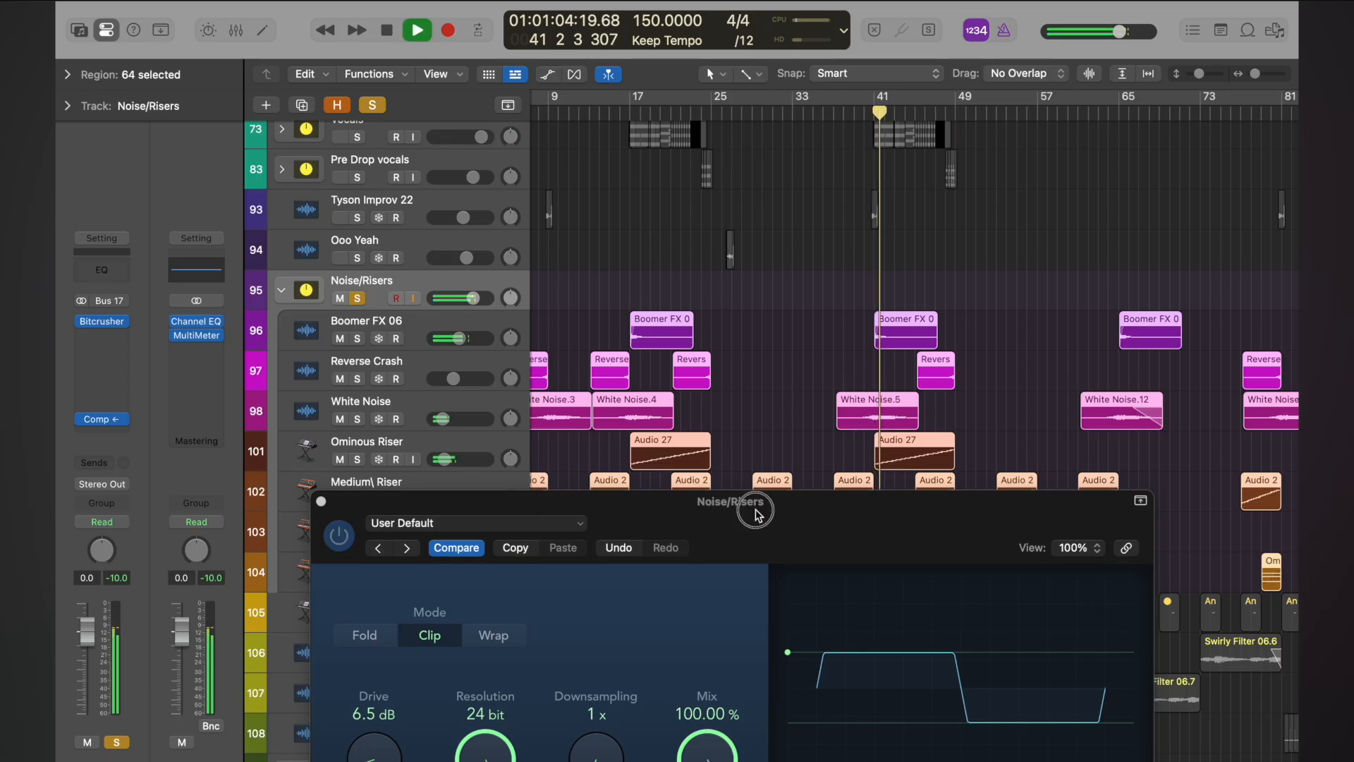
- Lower the Noise/Risers Bitcrusher drive to 4.5 dB and on to 4 dB, replaying from about bar 41 after each change
left_click_drag(756, 514, 750, 357)
left_click_drag(354, 601, 358, 615)
left_click(871, 110)
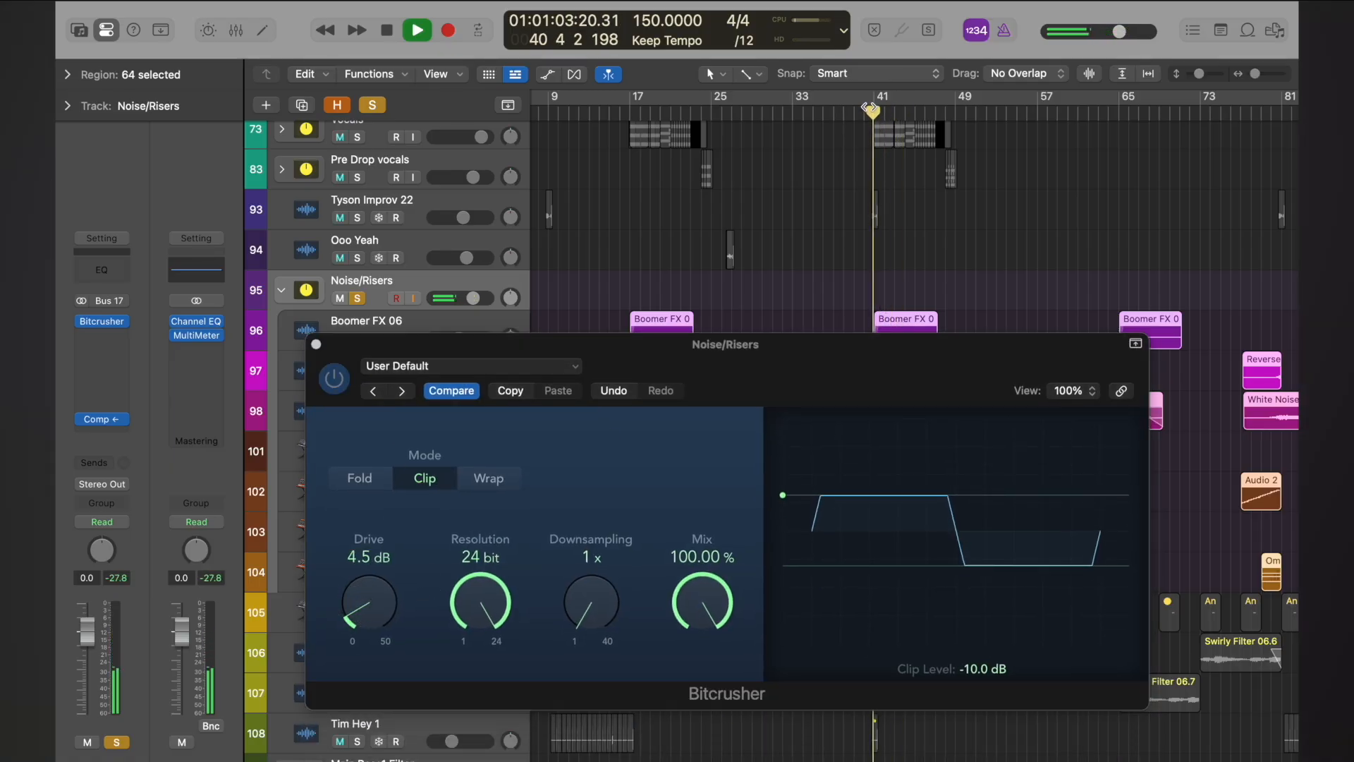
left_click(366, 597)
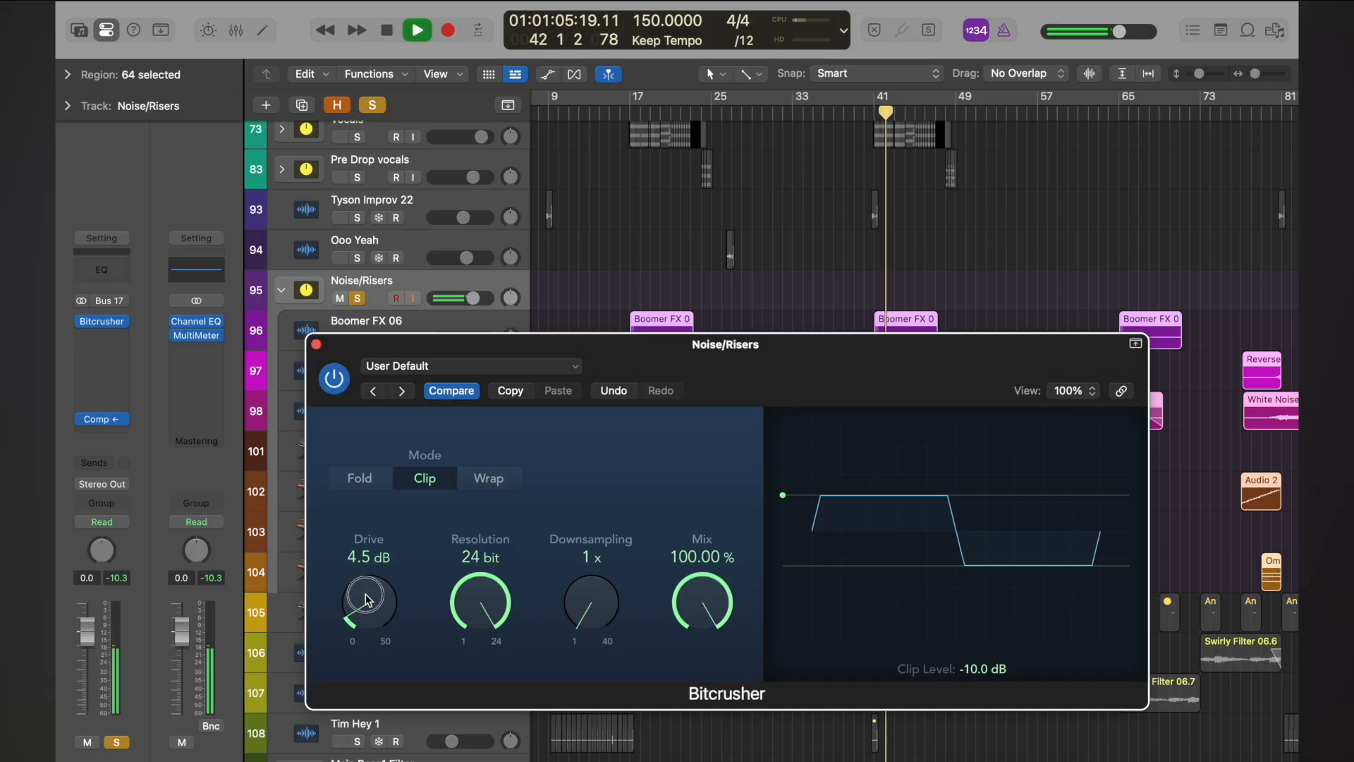
left_click_drag(366, 596, 368, 602)
left_click(873, 112)
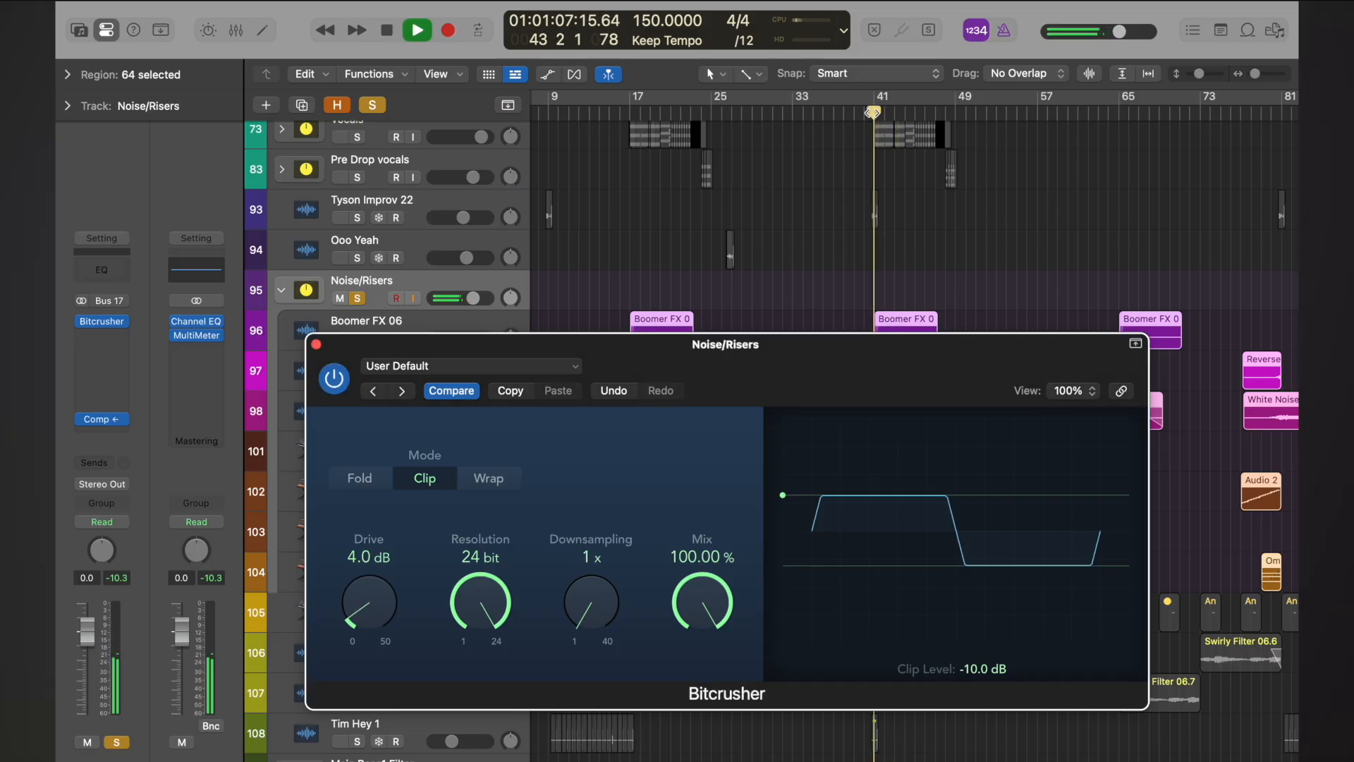
- Replay Noise/Risers from about bar 41 with its Bitcrusher bypassed and re-enabled to compare the peaks, and stop playback
left_click(859, 114)
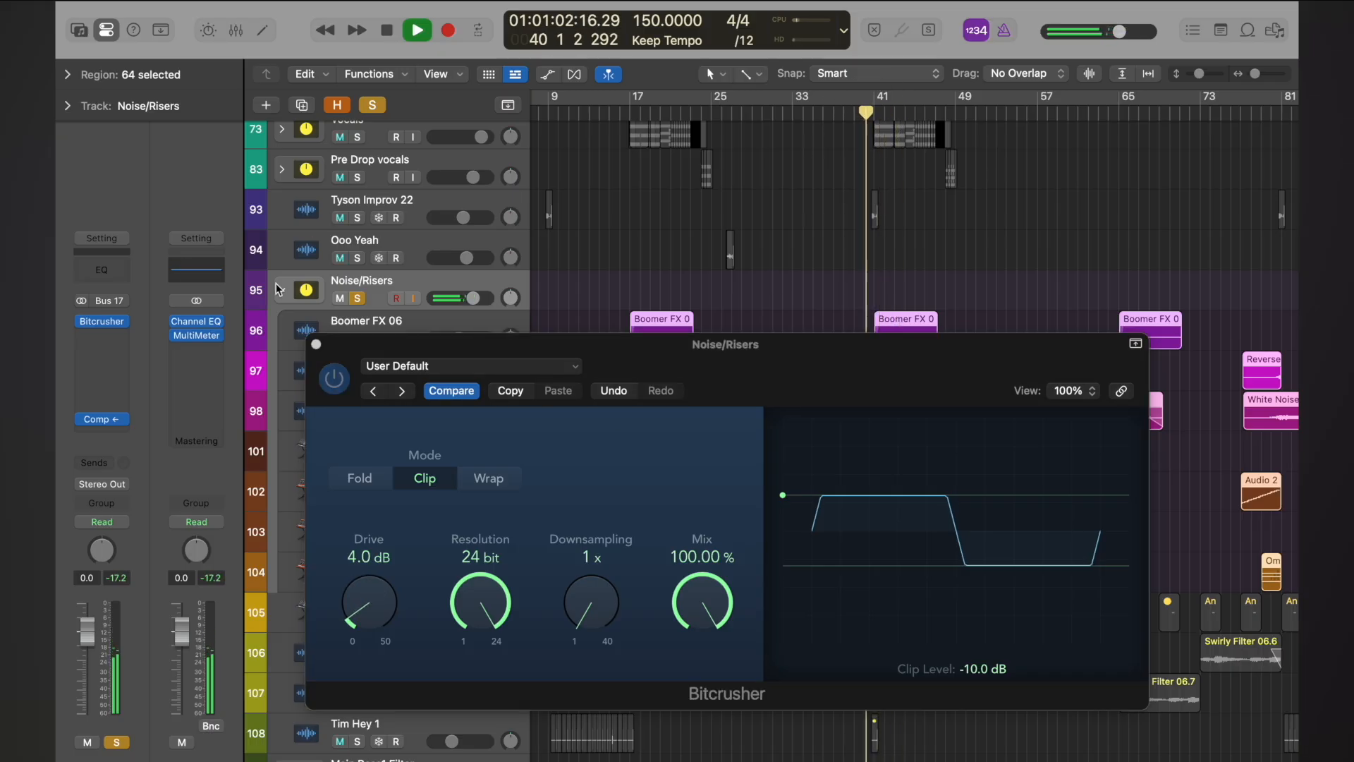
left_click(334, 378)
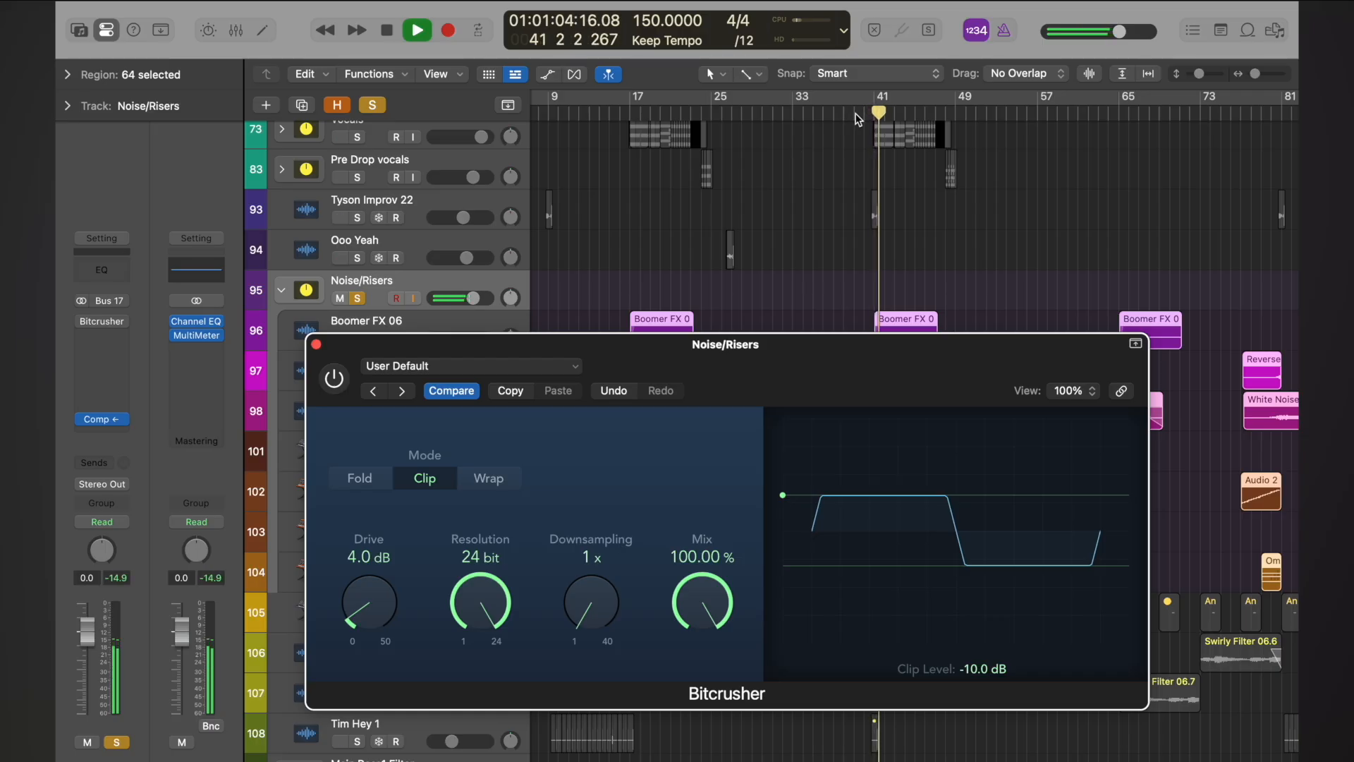
left_click(877, 110)
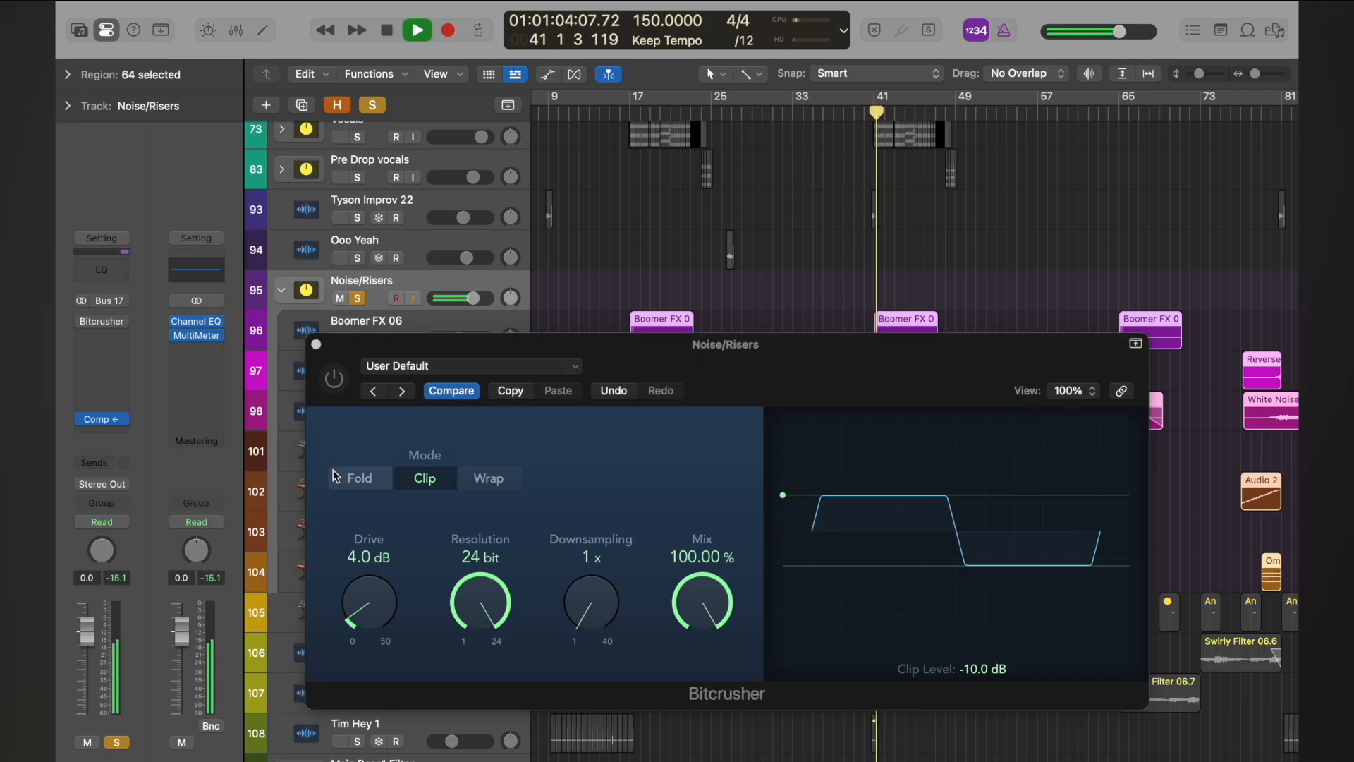
left_click(334, 378)
key("space")
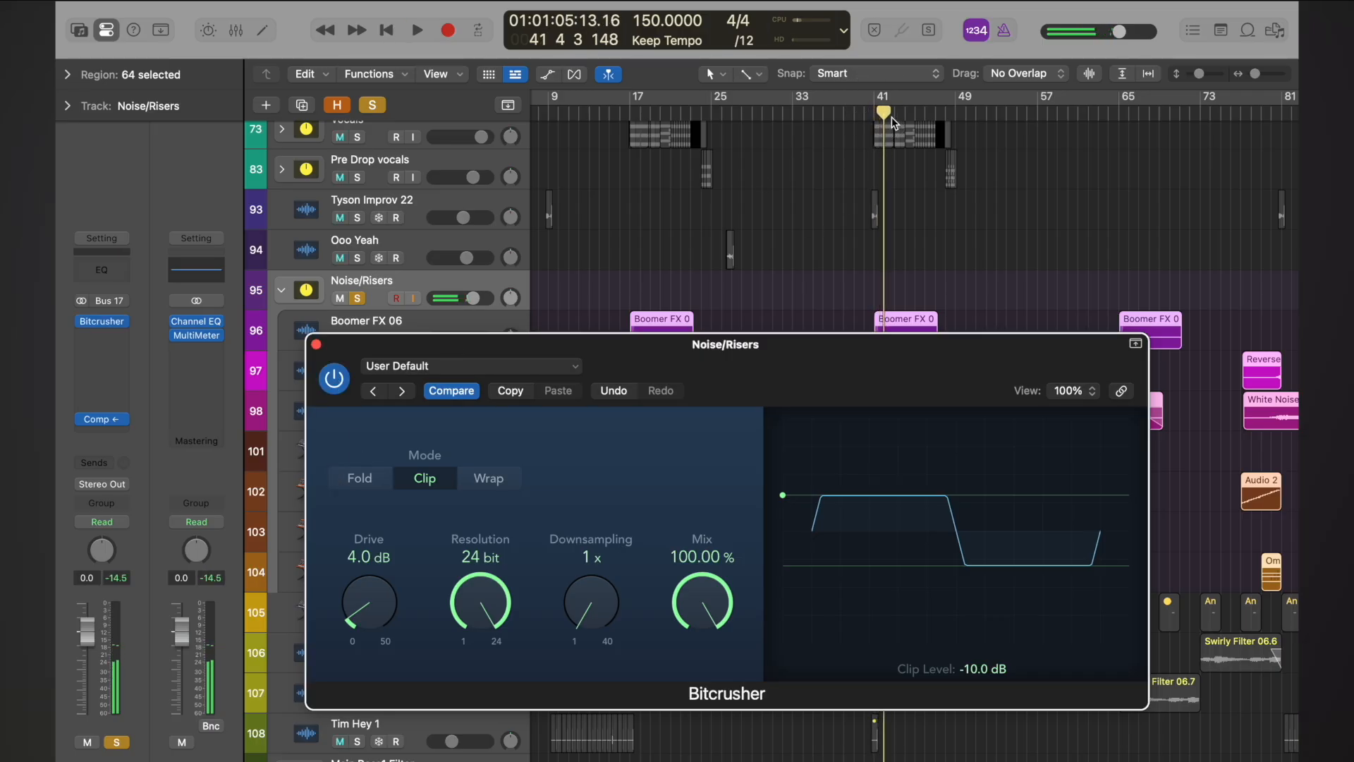
left_click(875, 112)
key("space")
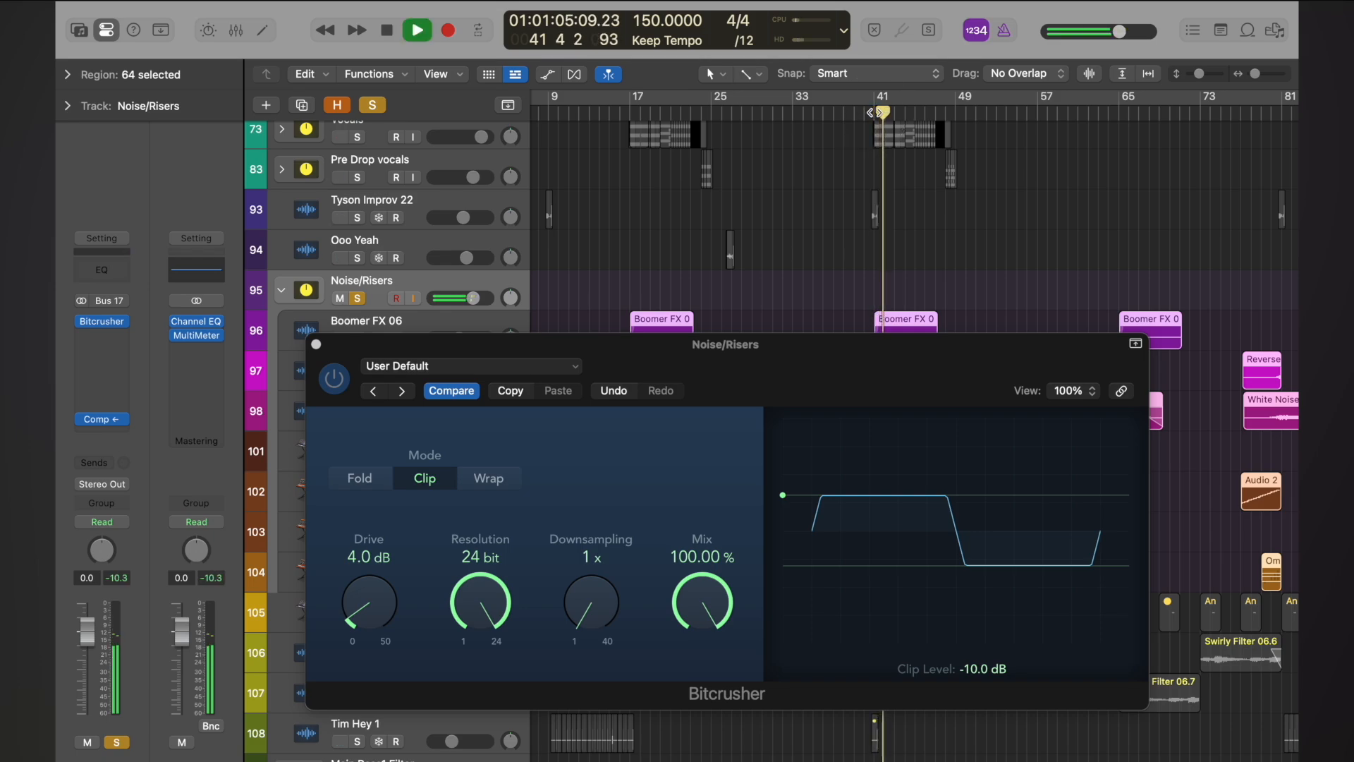
left_click(875, 112)
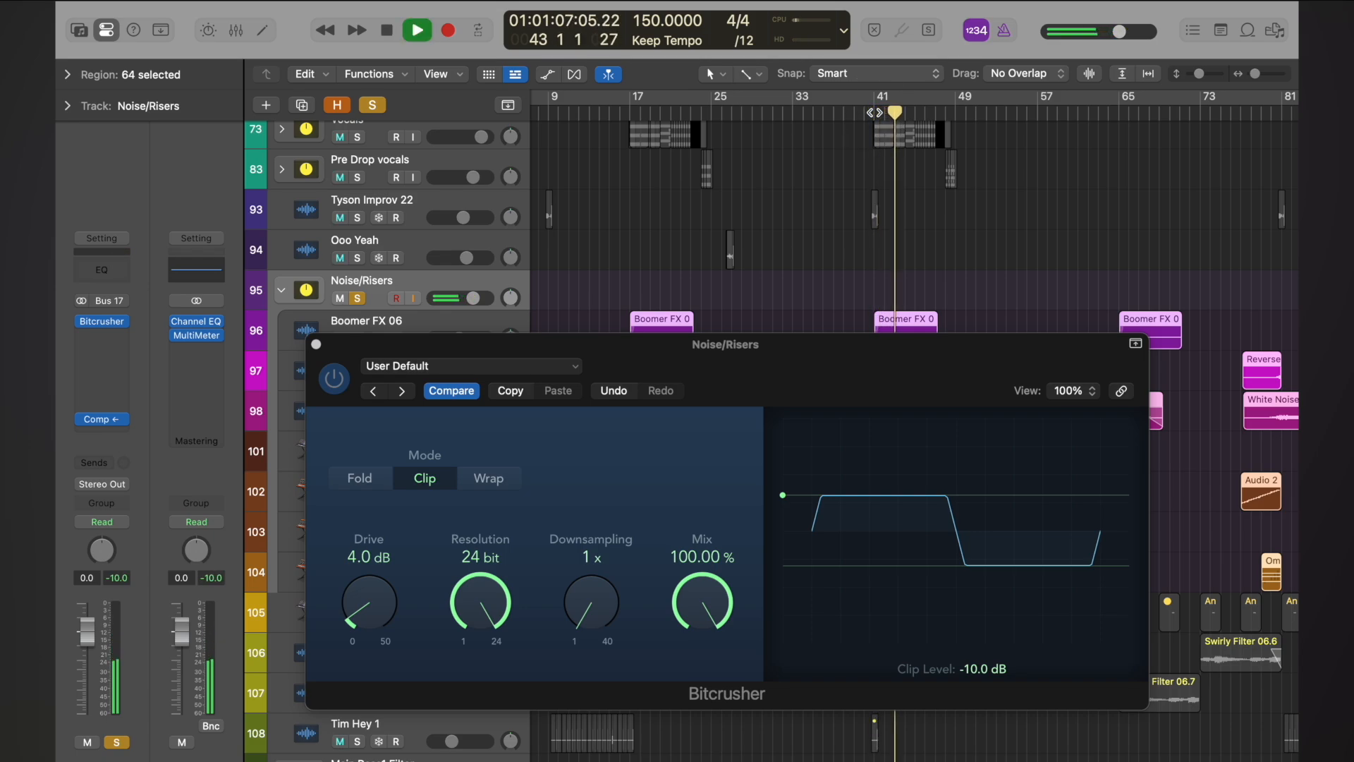
key("space")
- Insert a Gain plug-in after the Noise/Risers Bitcrusher and set its gain to -4 dB
left_click(103, 334)
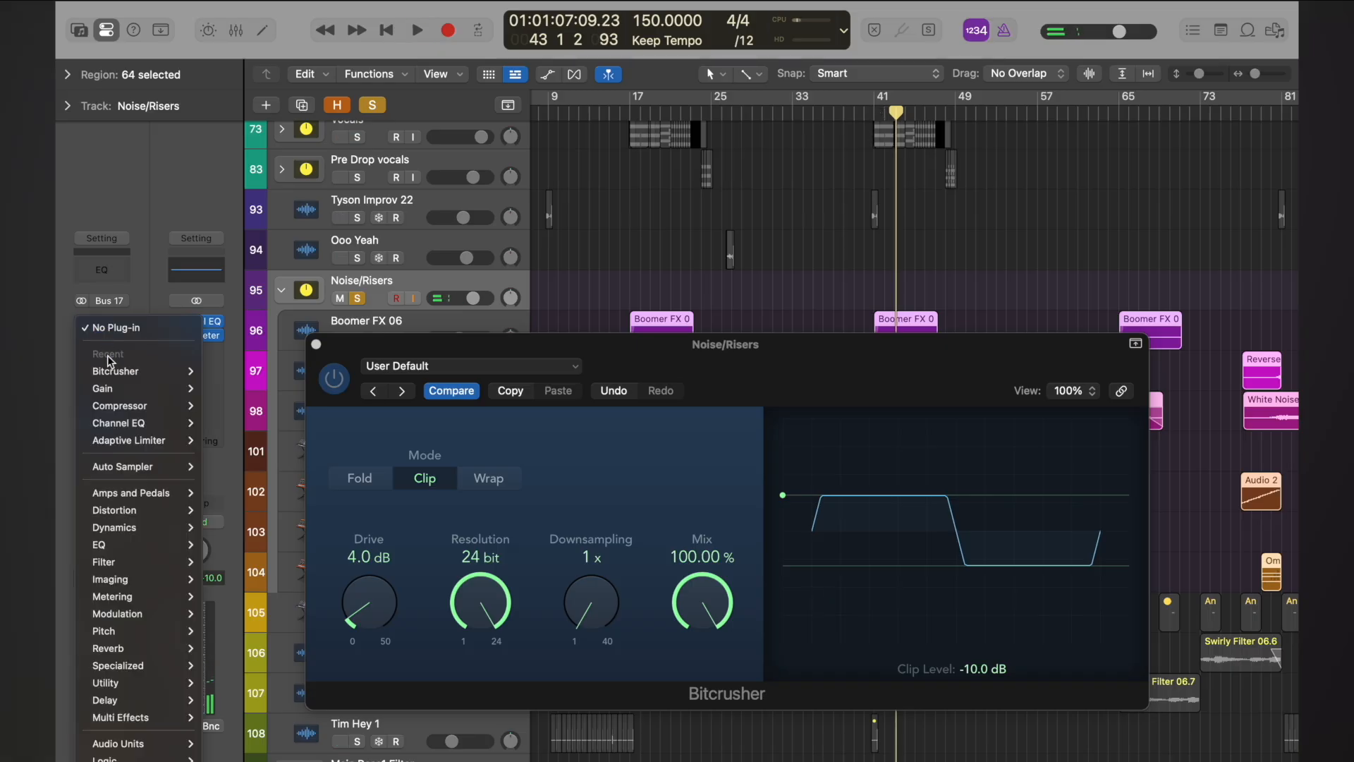
left_click(238, 394)
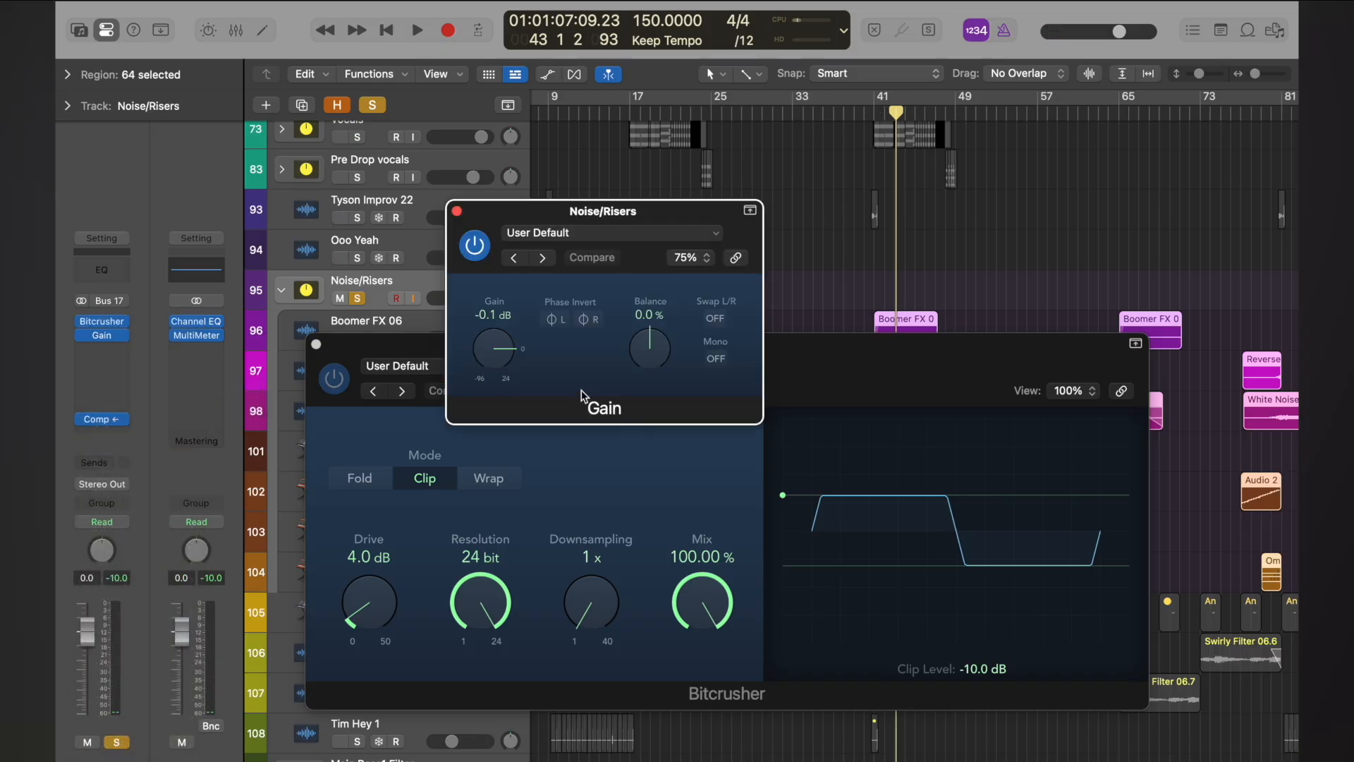
double_click(487, 315)
left_click(384, 561)
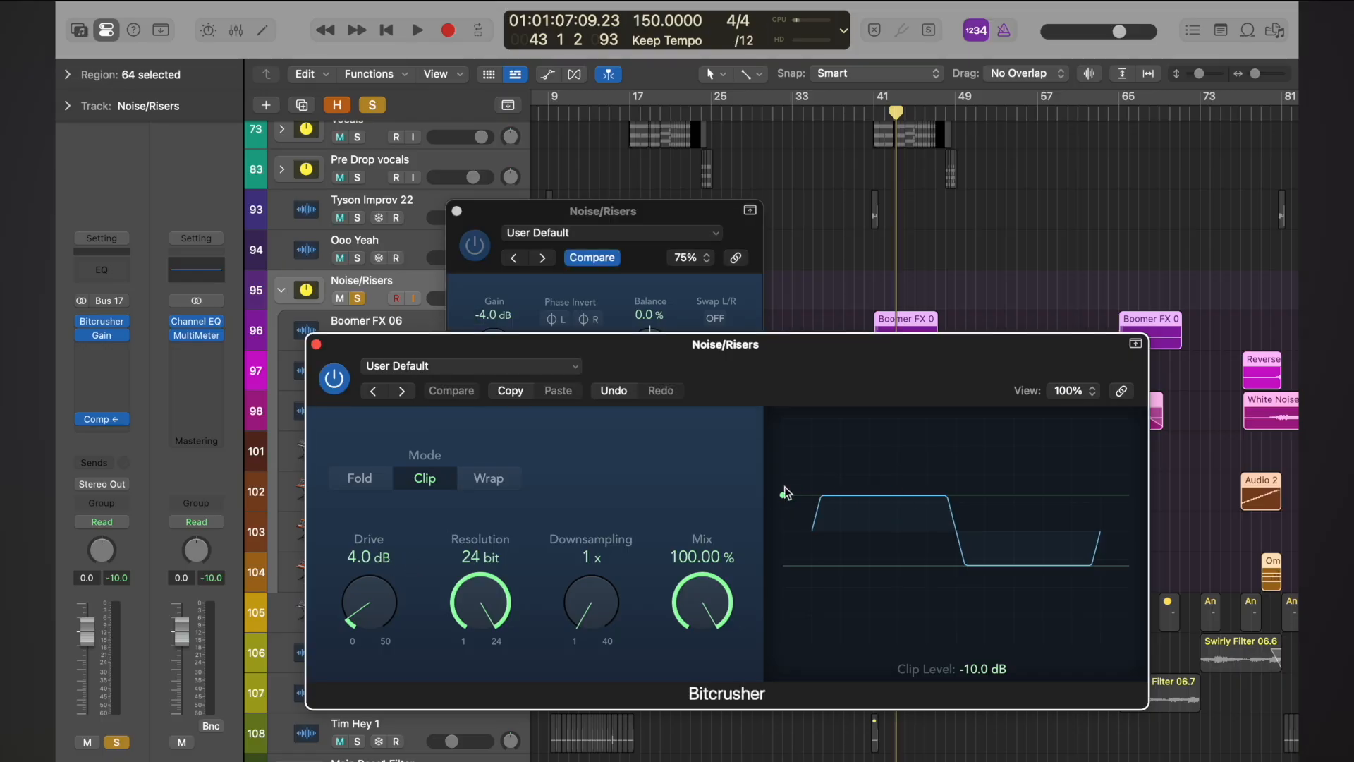
- Replay from about bar 41 with the Noise/Risers Bitcrusher and Gain both bypassed and both re-enabled to compare levels
double_click(871, 109)
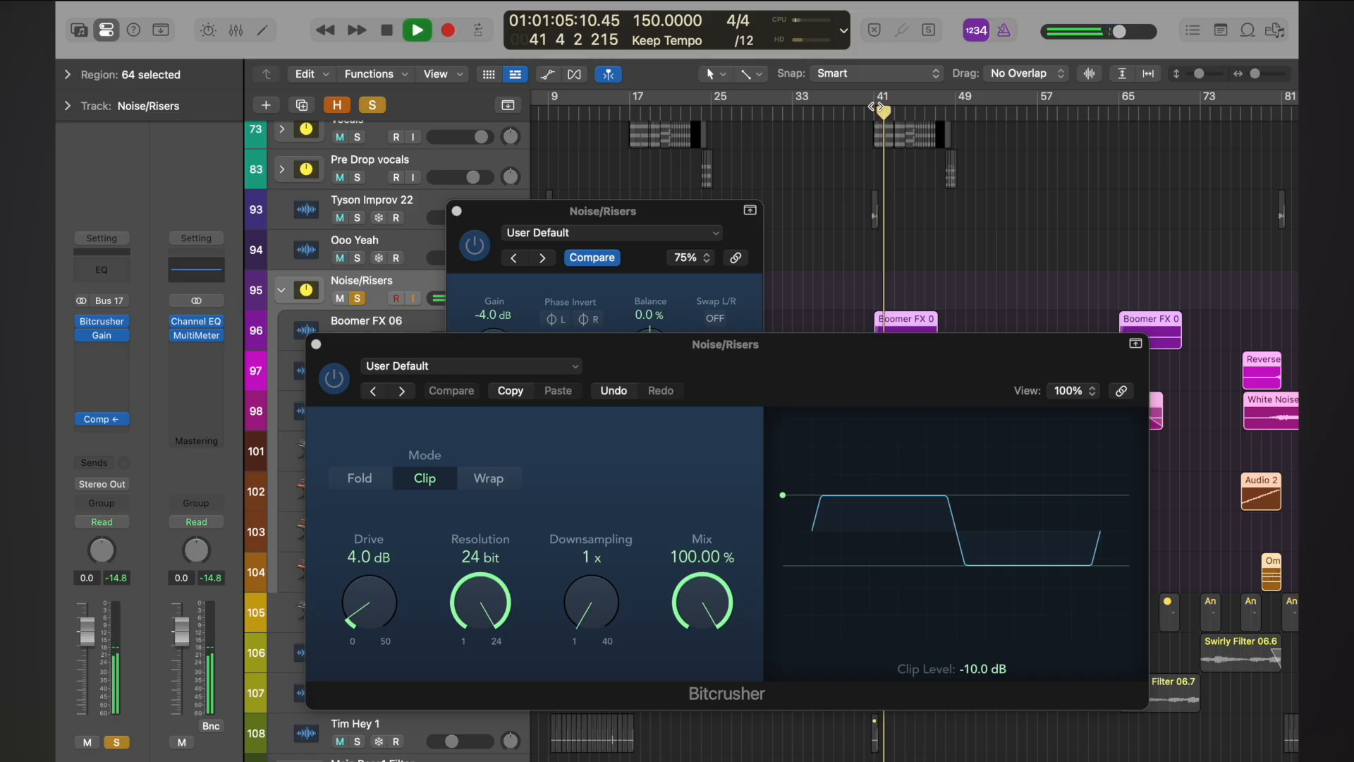
left_click(873, 110)
left_click(474, 245)
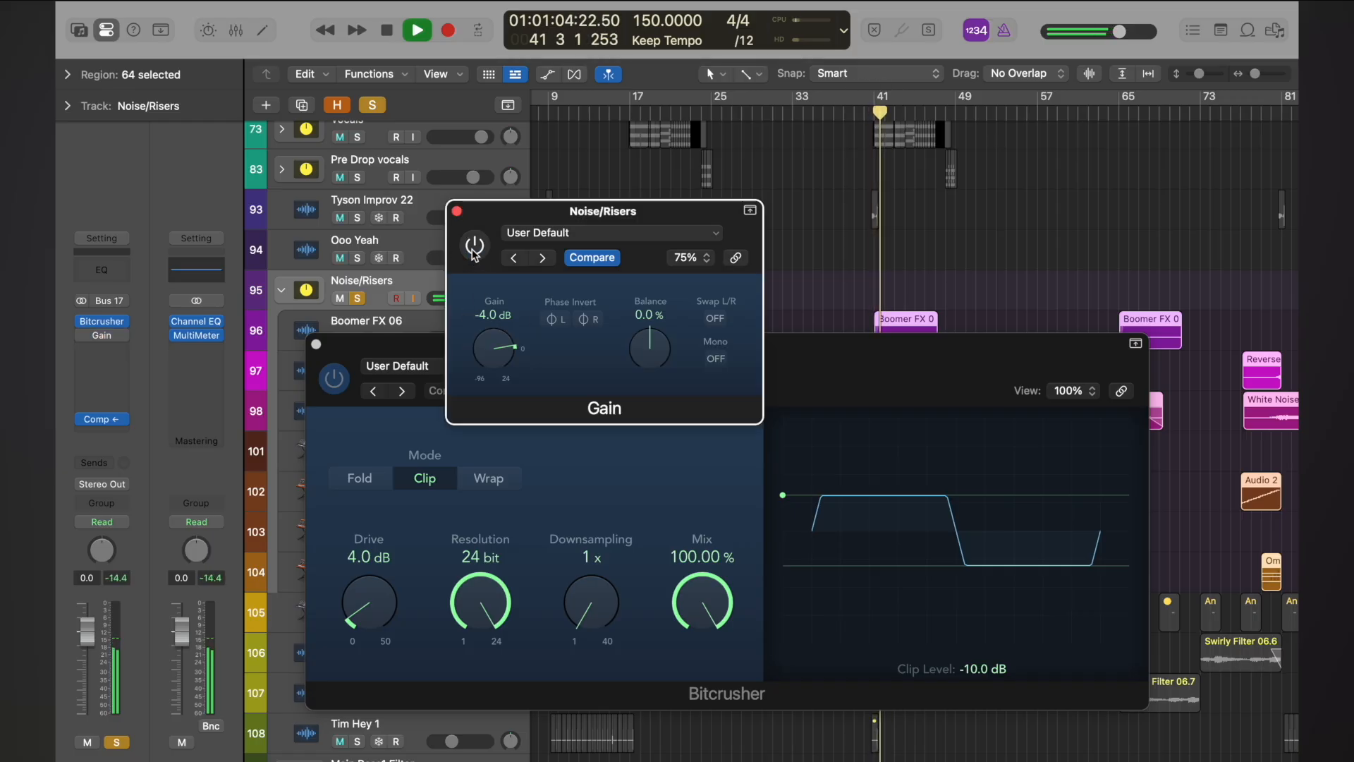
left_click(334, 378)
left_click(872, 110)
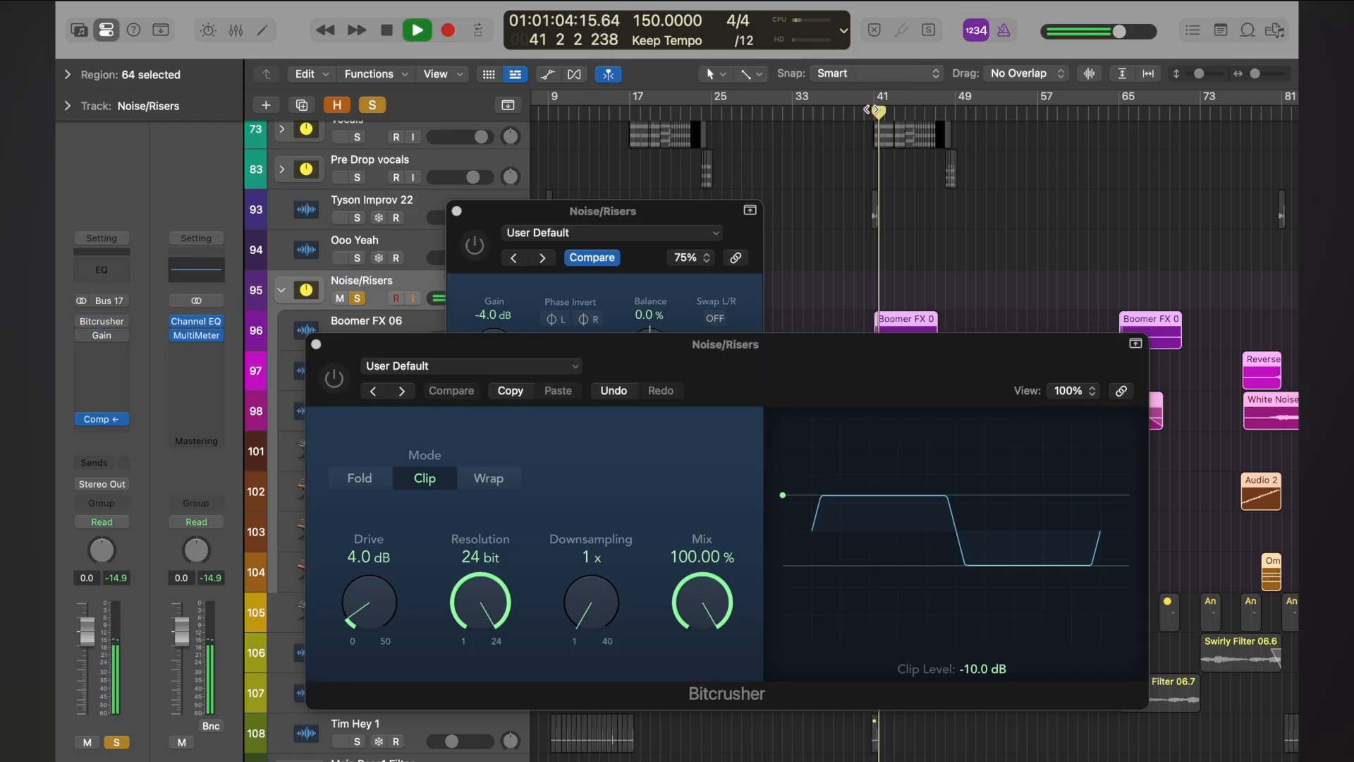
left_click(474, 246)
left_click(335, 378)
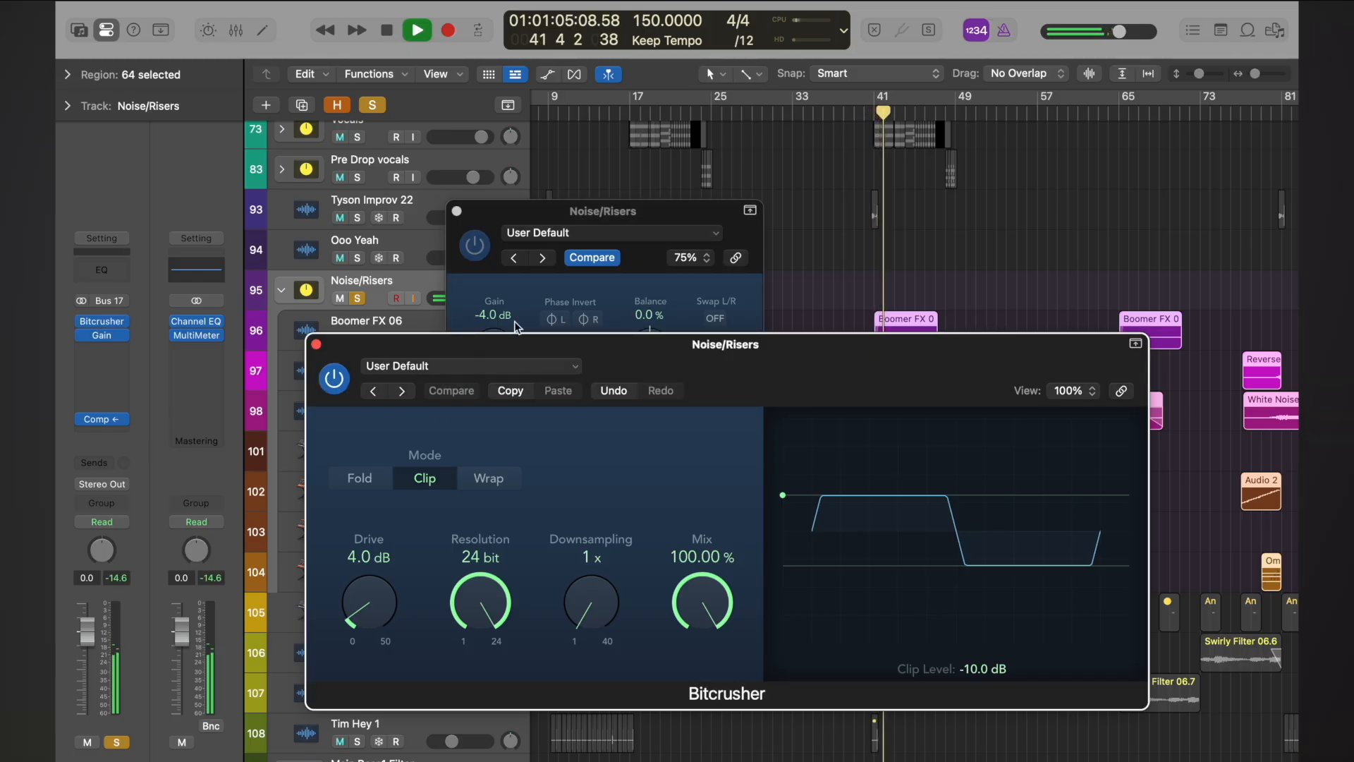
left_click(872, 113)
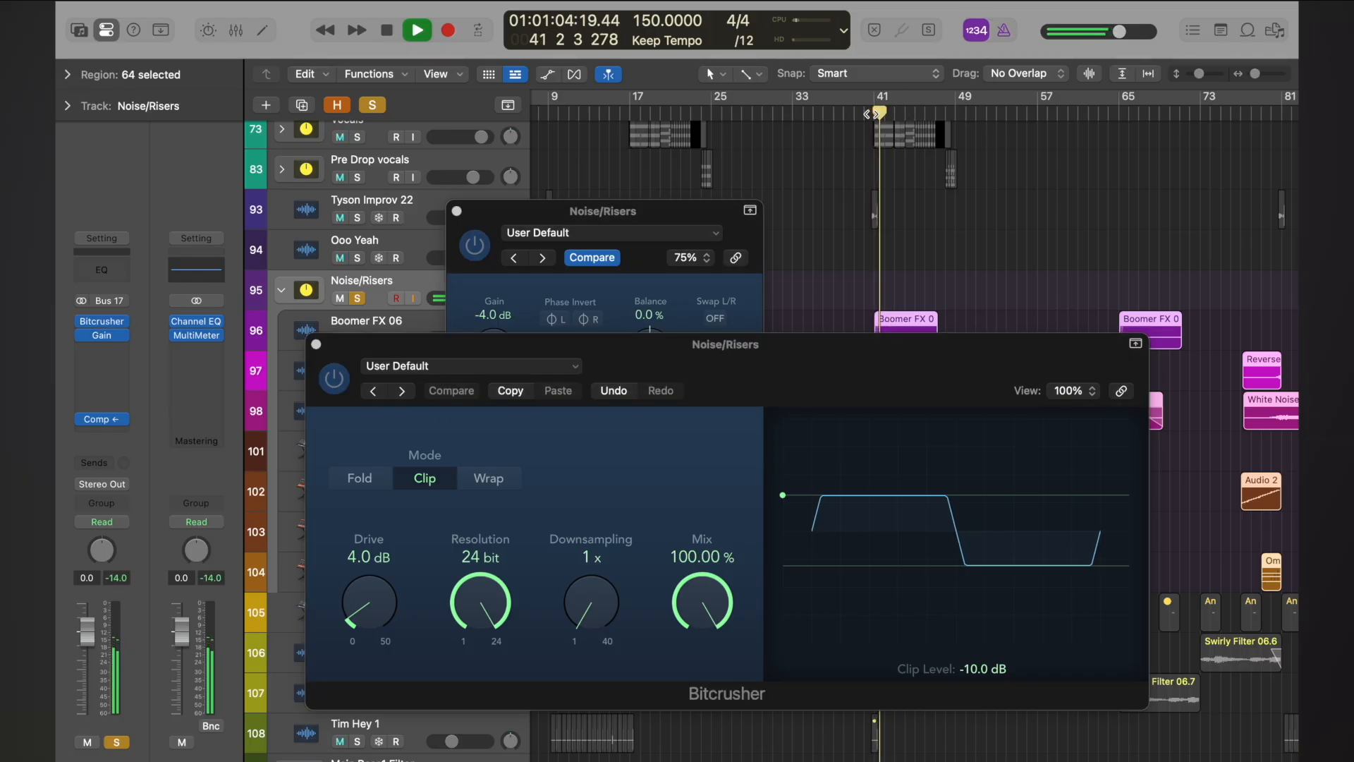
key("space")
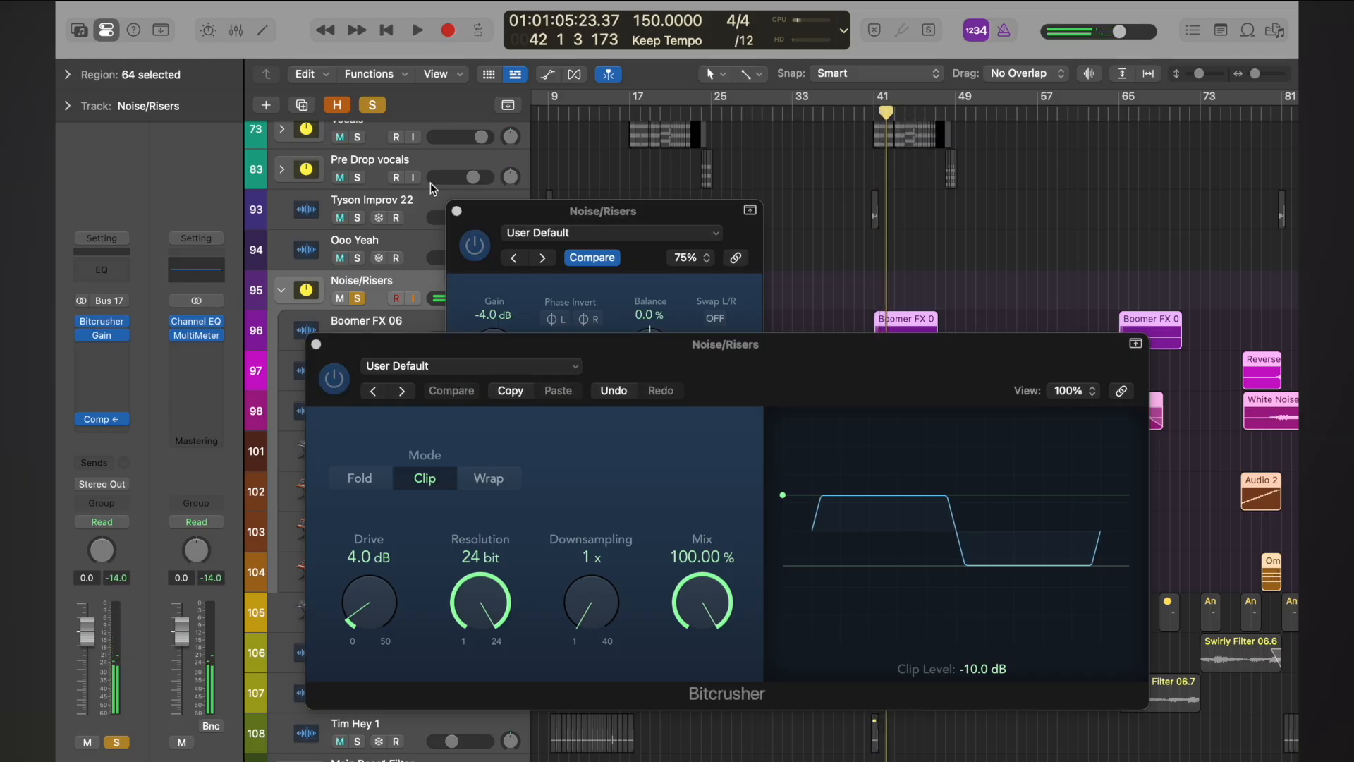
- Close the Gain and Bitcrusher windows, unsolo Noise/Risers, and collapse its track stack
left_click(457, 211)
left_click(316, 344)
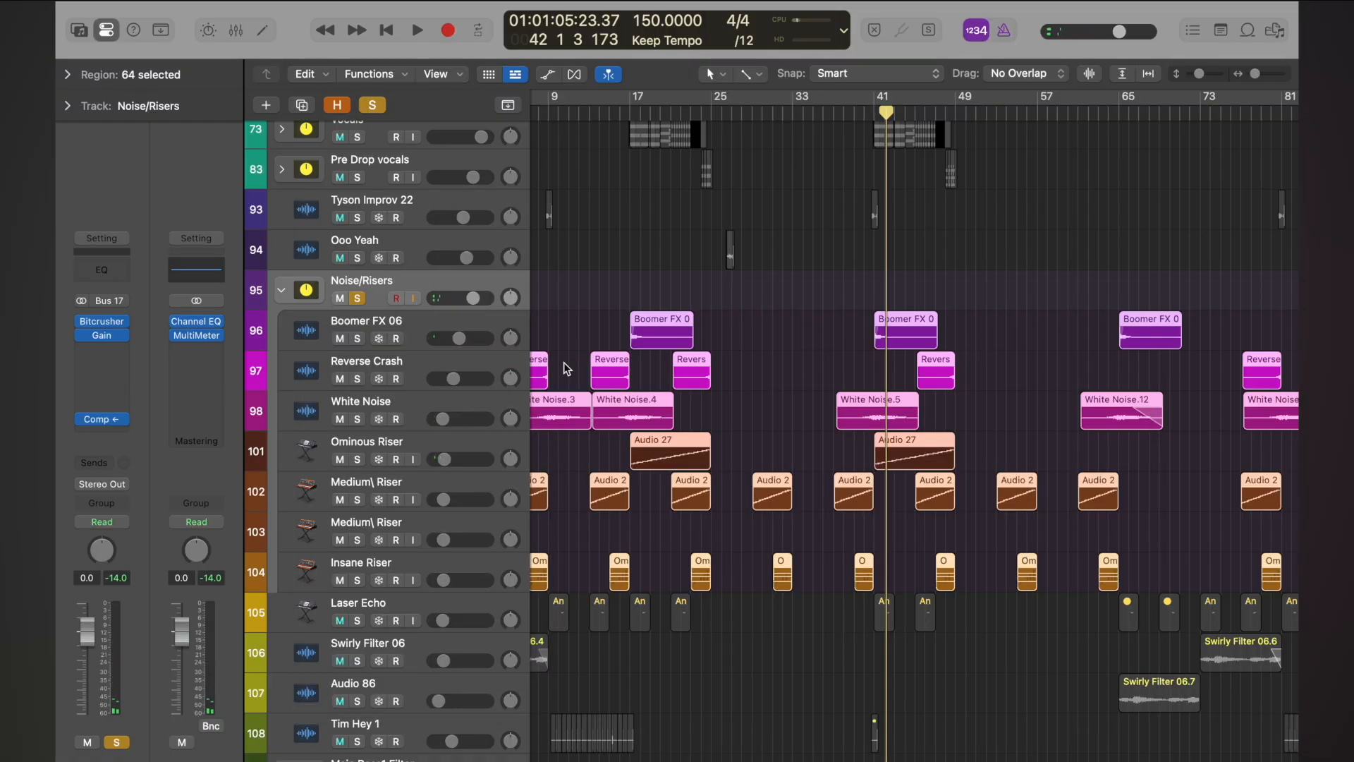
left_click(357, 297)
left_click(282, 291)
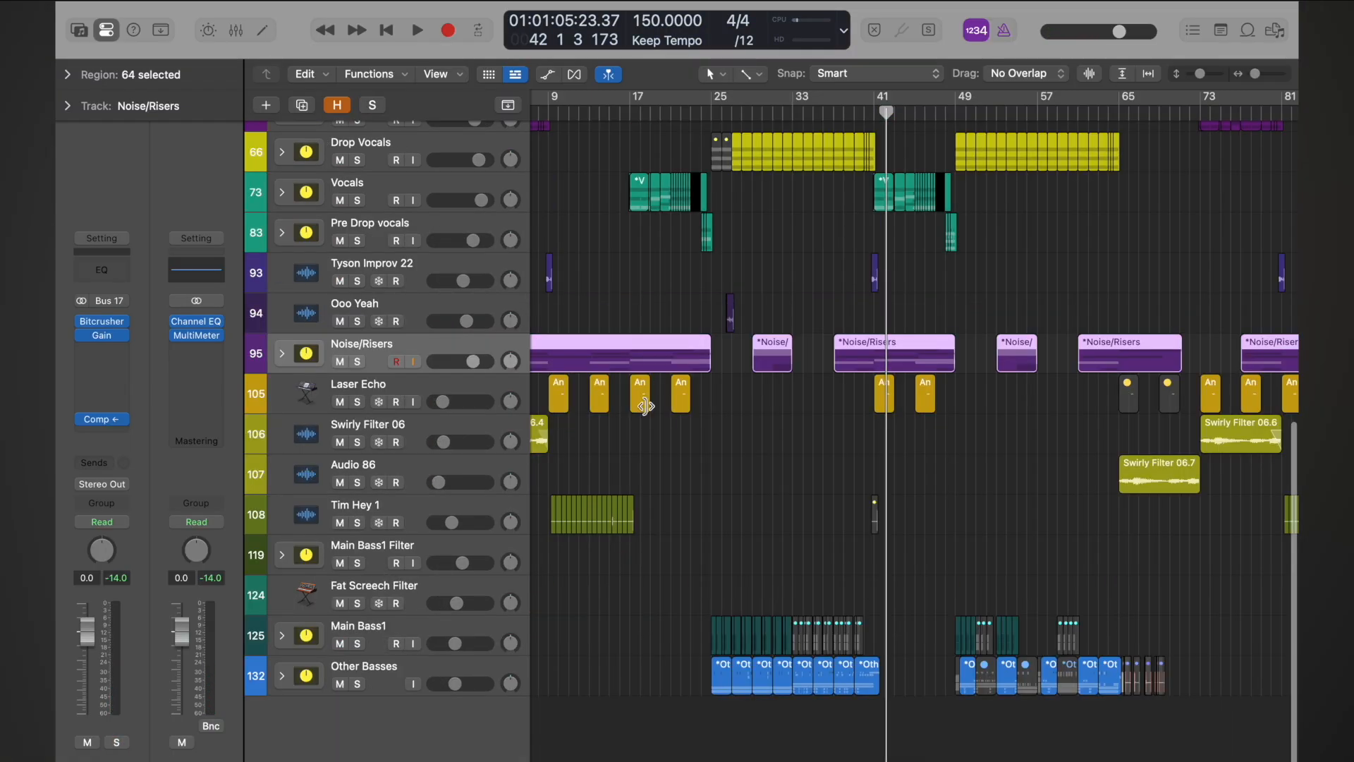
- Check the Laser Echo, Swirly Filter 06, Audio 86 and Tim Hey 1 channel strips, and play briefly from about bar 9
key("super+Left")
key("super+Left")
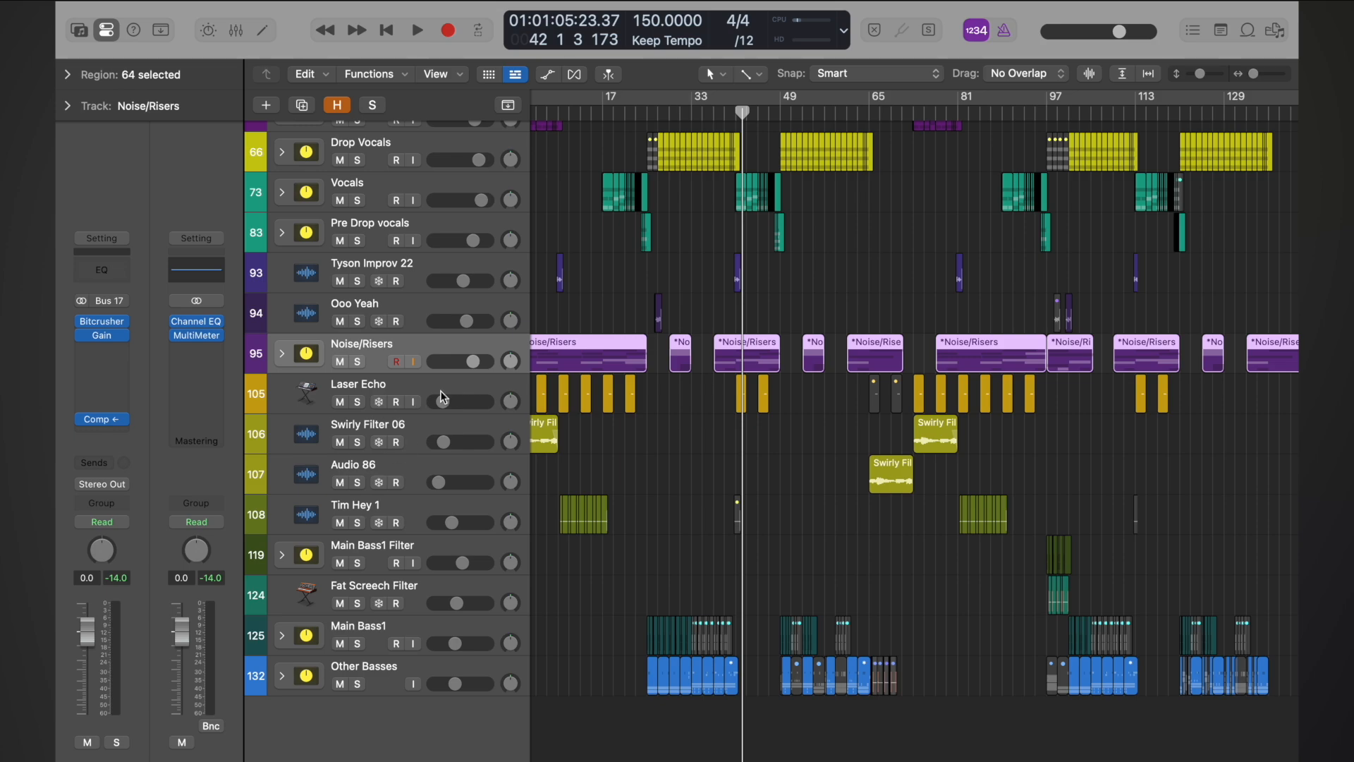
left_click(452, 392)
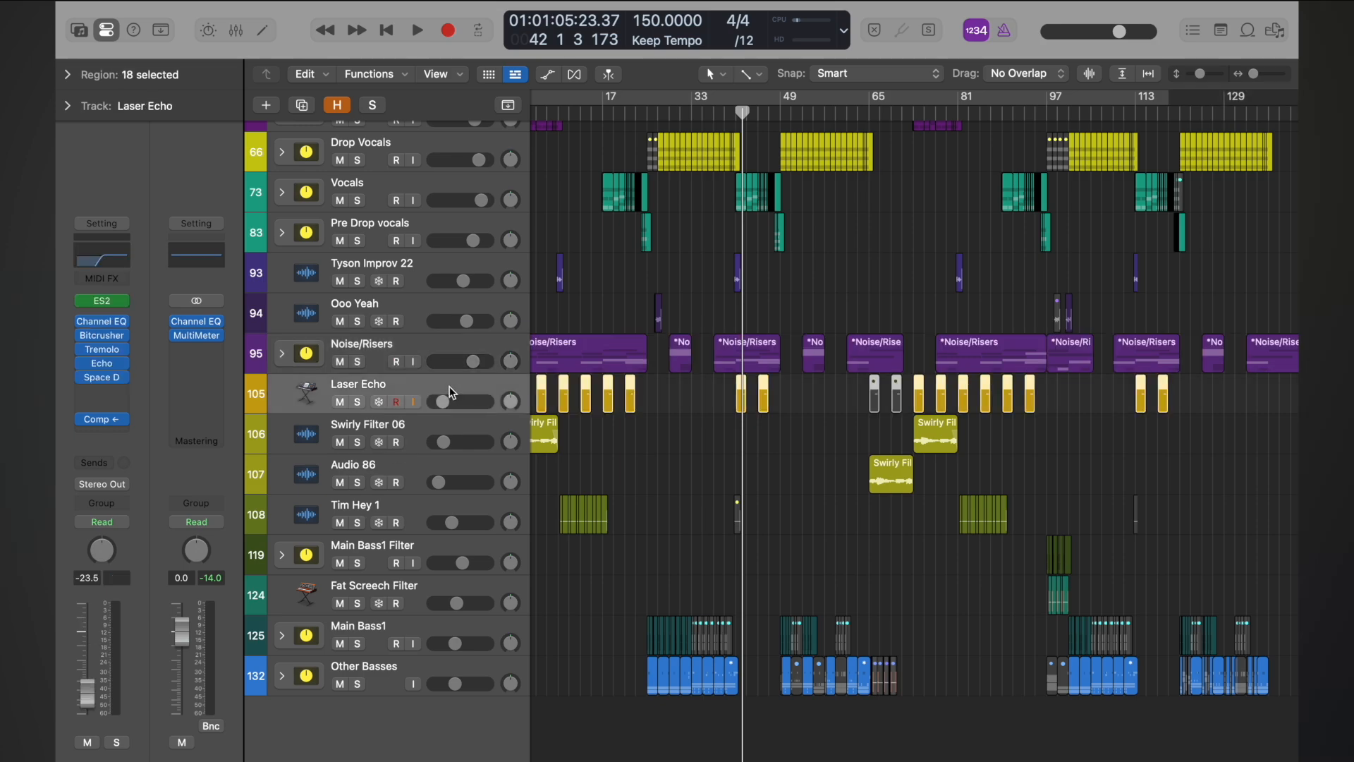
left_click(428, 425)
left_click(411, 475)
left_click(425, 517)
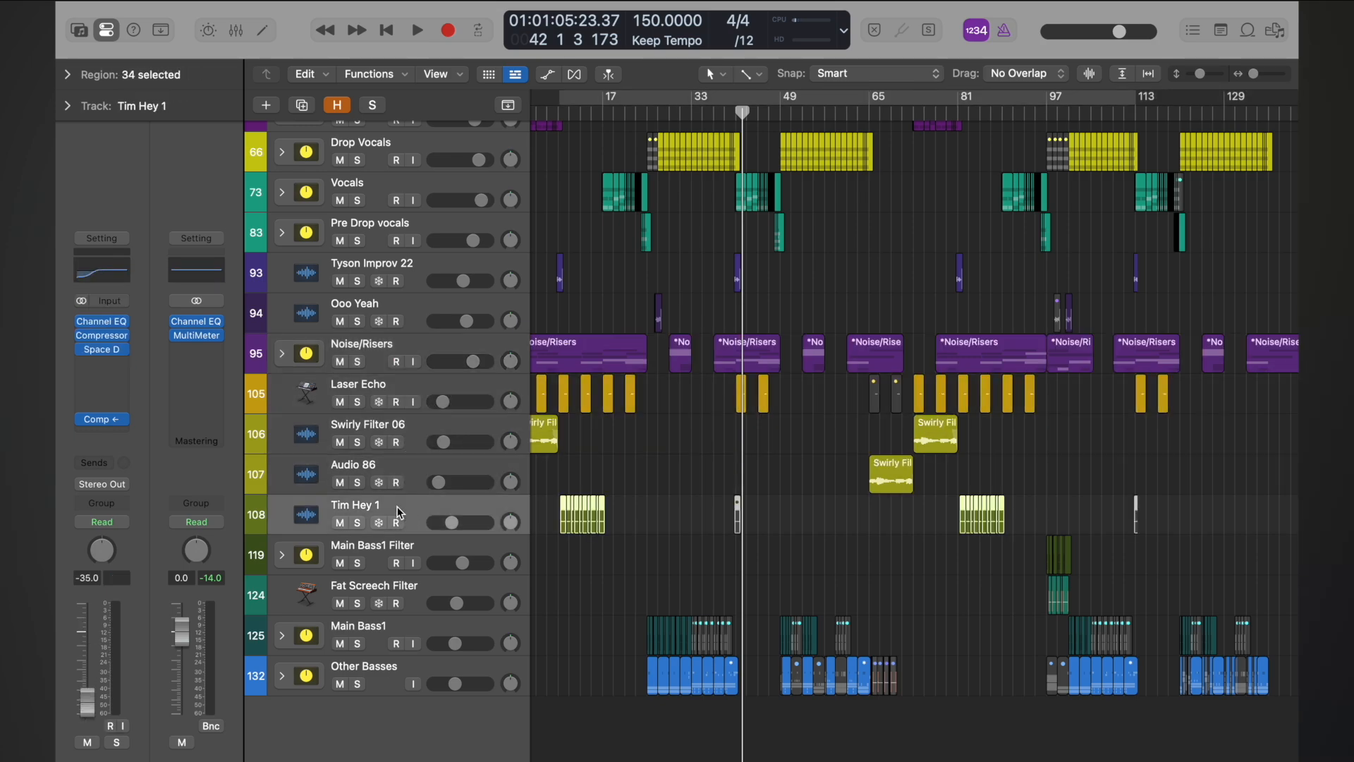
left_click(562, 113)
key("space")
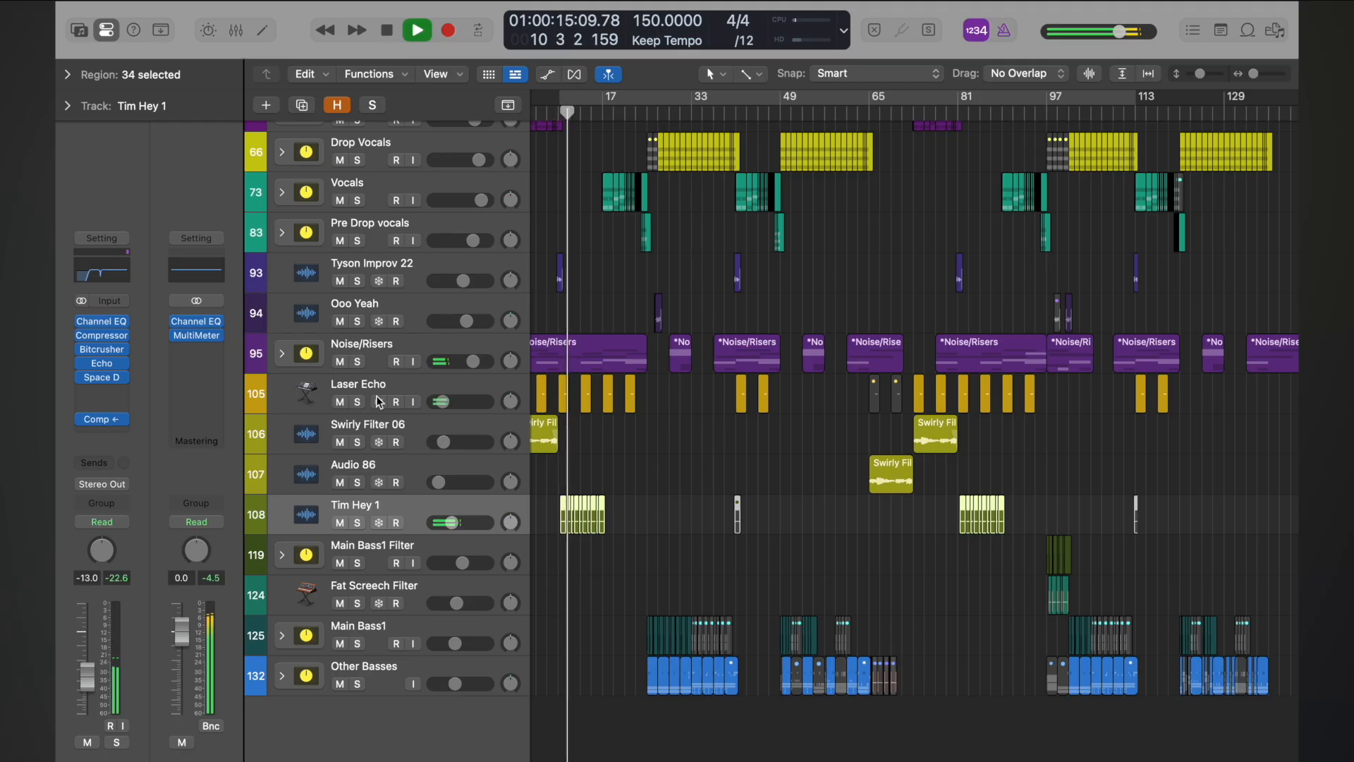
key("space")
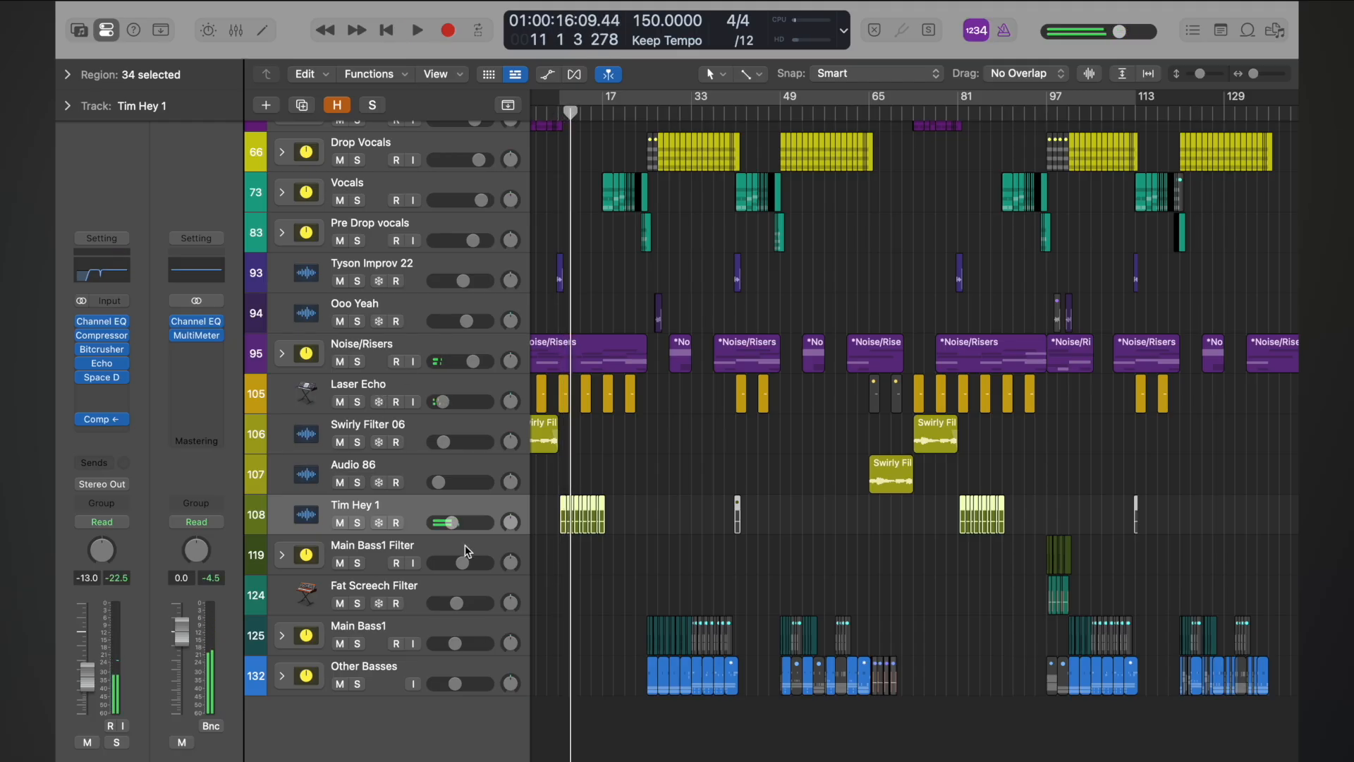
- Check the plug-ins on Main Bass1 Filter and solo the Fat Screech Filter track
left_click(386, 551)
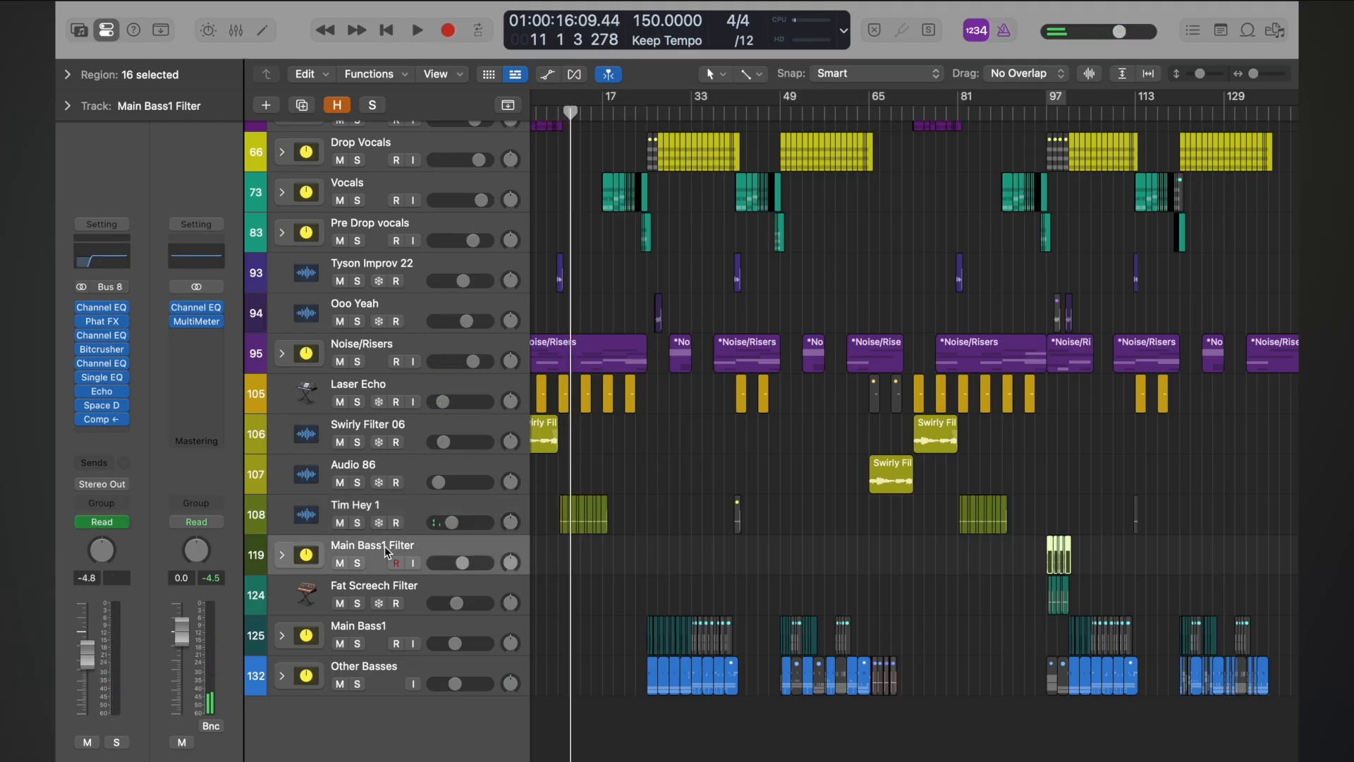
key("super+Right")
key("super+Right")
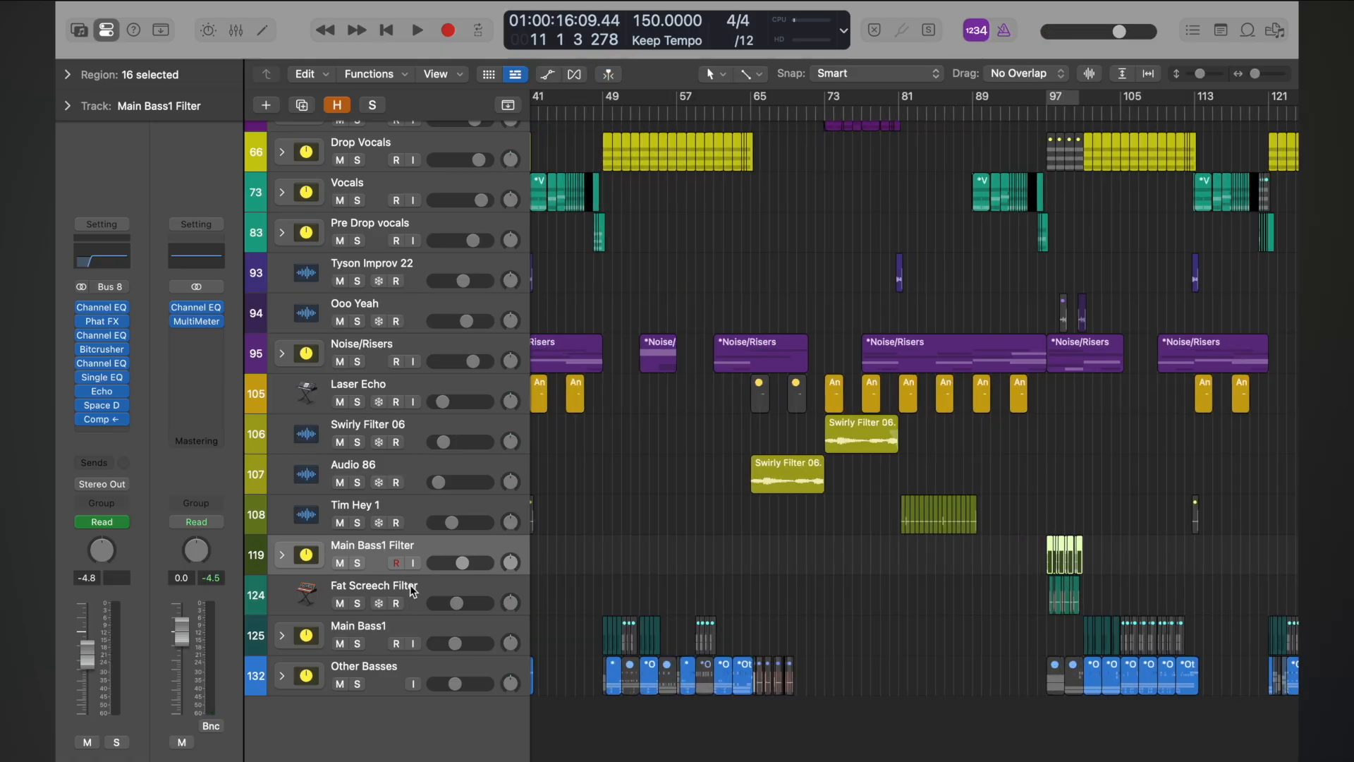
left_click(414, 588)
left_click(359, 603)
left_click_drag(423, 467, 818, 286)
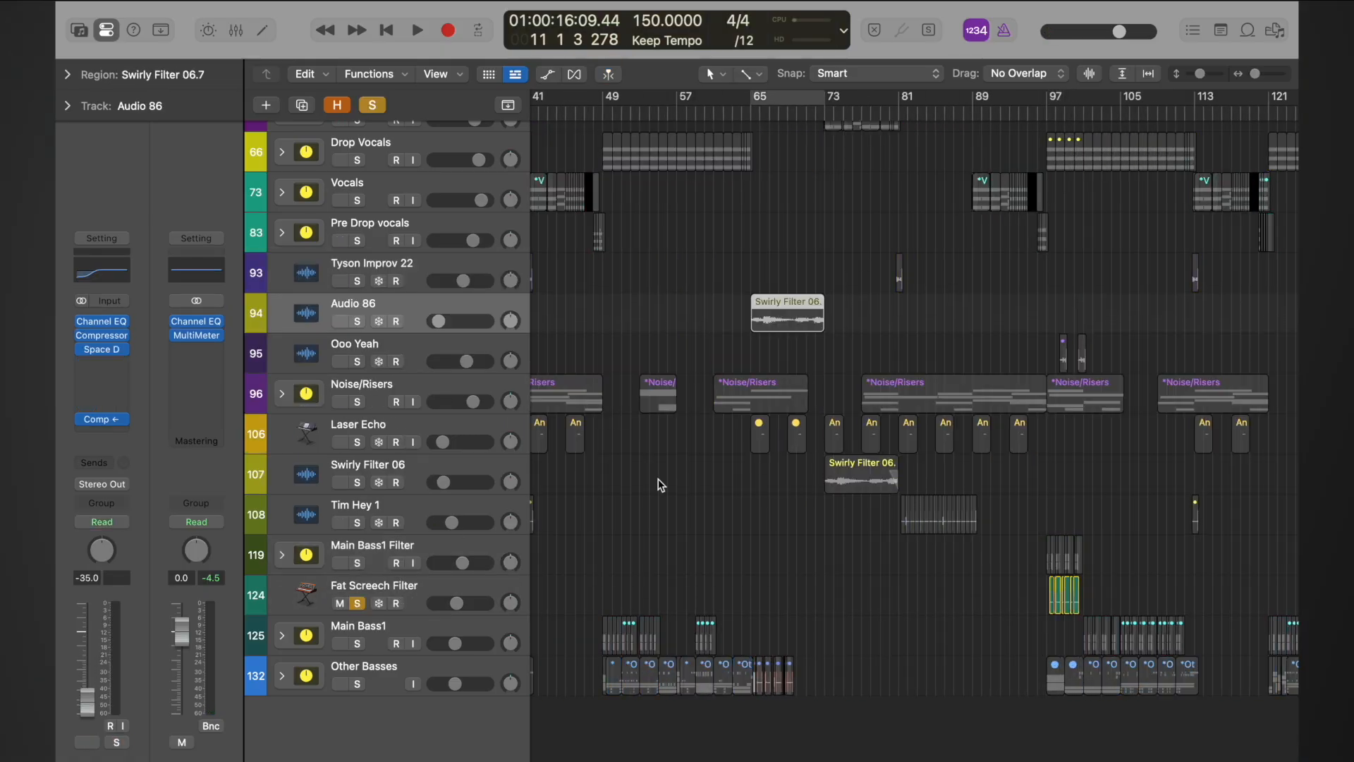
key("super+z")
key("super+z")
key("super+z")
key("super+z")
key("super+z")
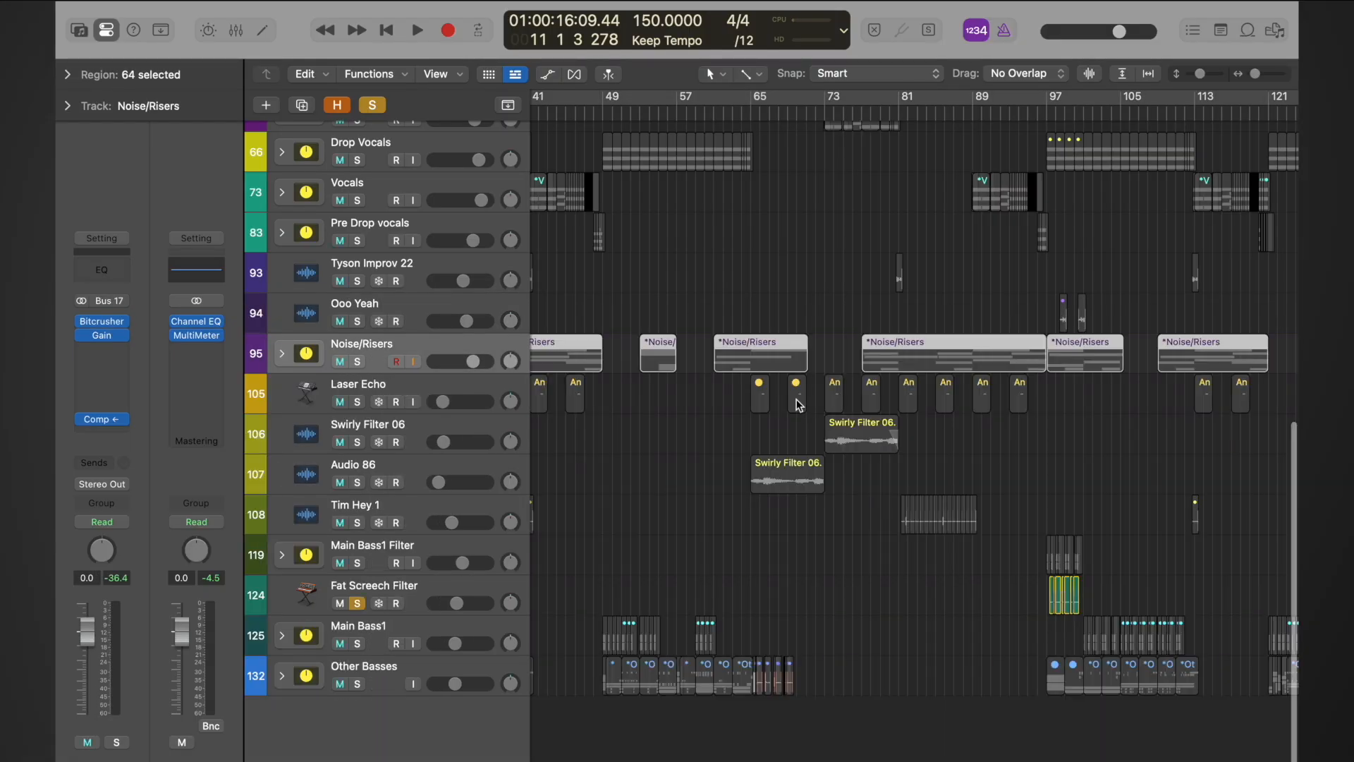
- Play the soloed Fat Screech Filter from about bar 97 to check its peaks, unsolo it, and stop playback
left_click(365, 586)
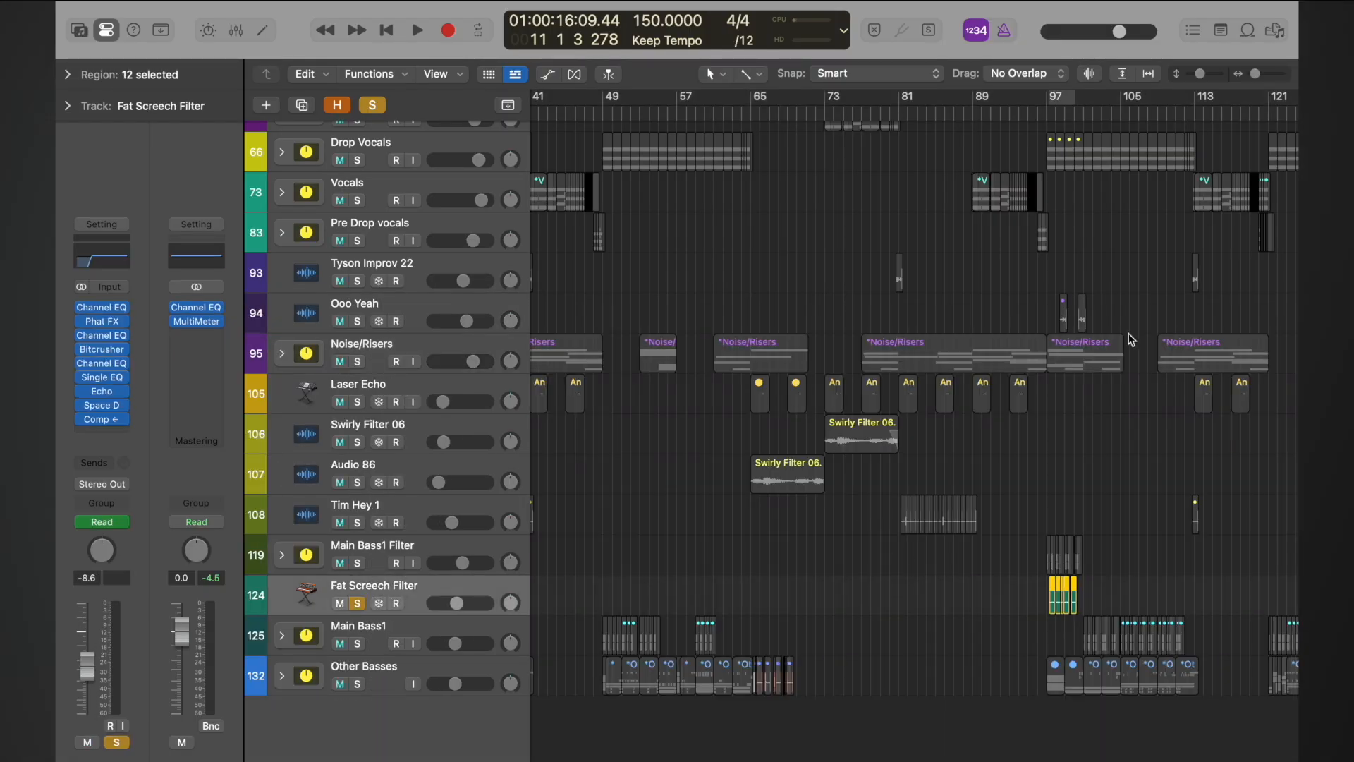
left_click(1058, 113)
key("space")
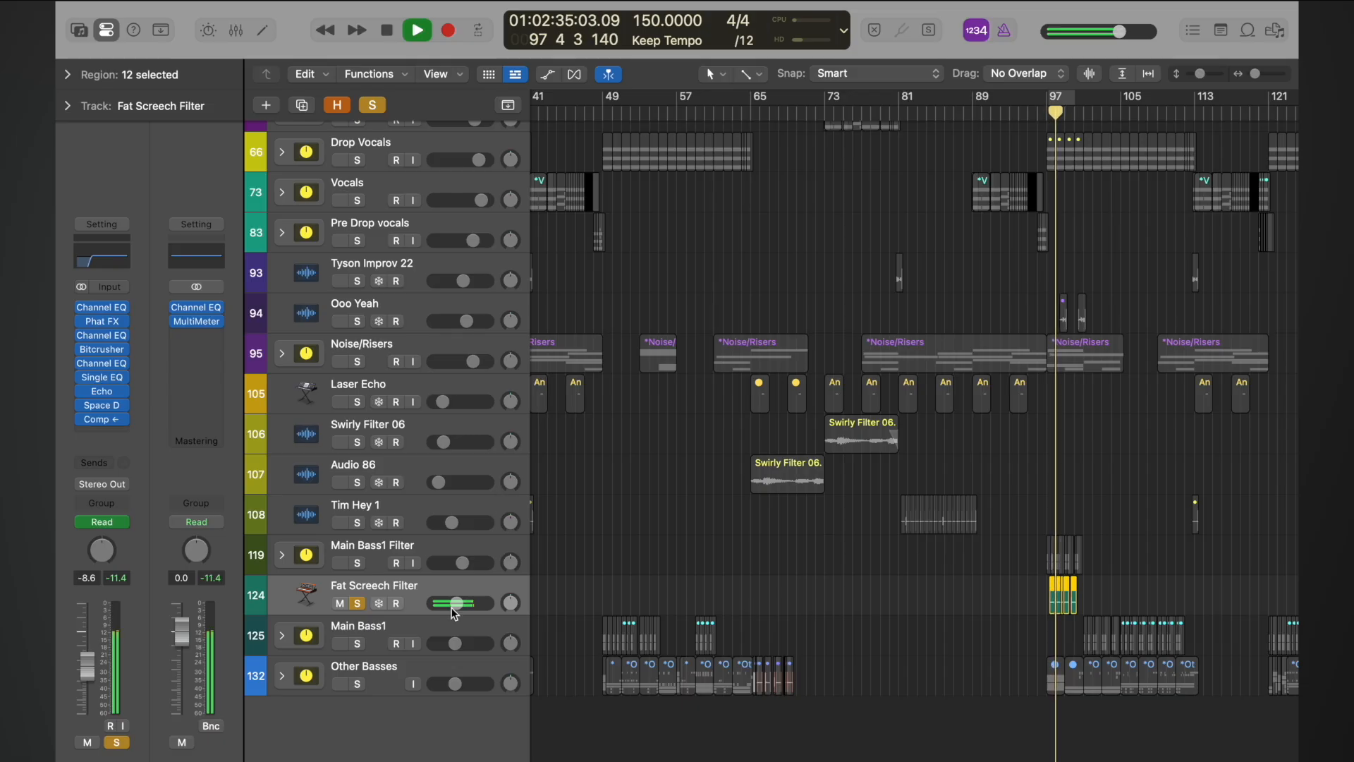
left_click(357, 603)
key("space")
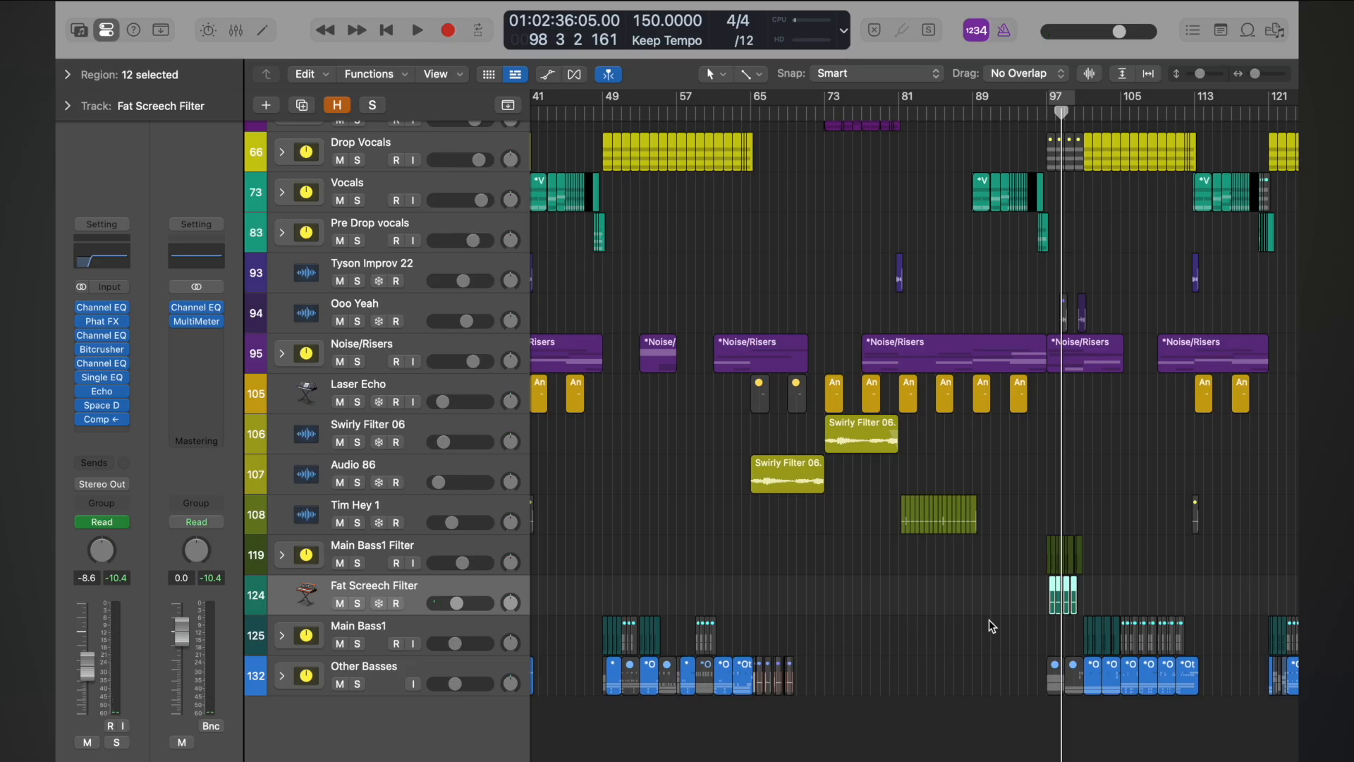
- Select the Main Bass1 stack, open its last Bitcrusher to review the existing clipping, and close its window
left_click(388, 627)
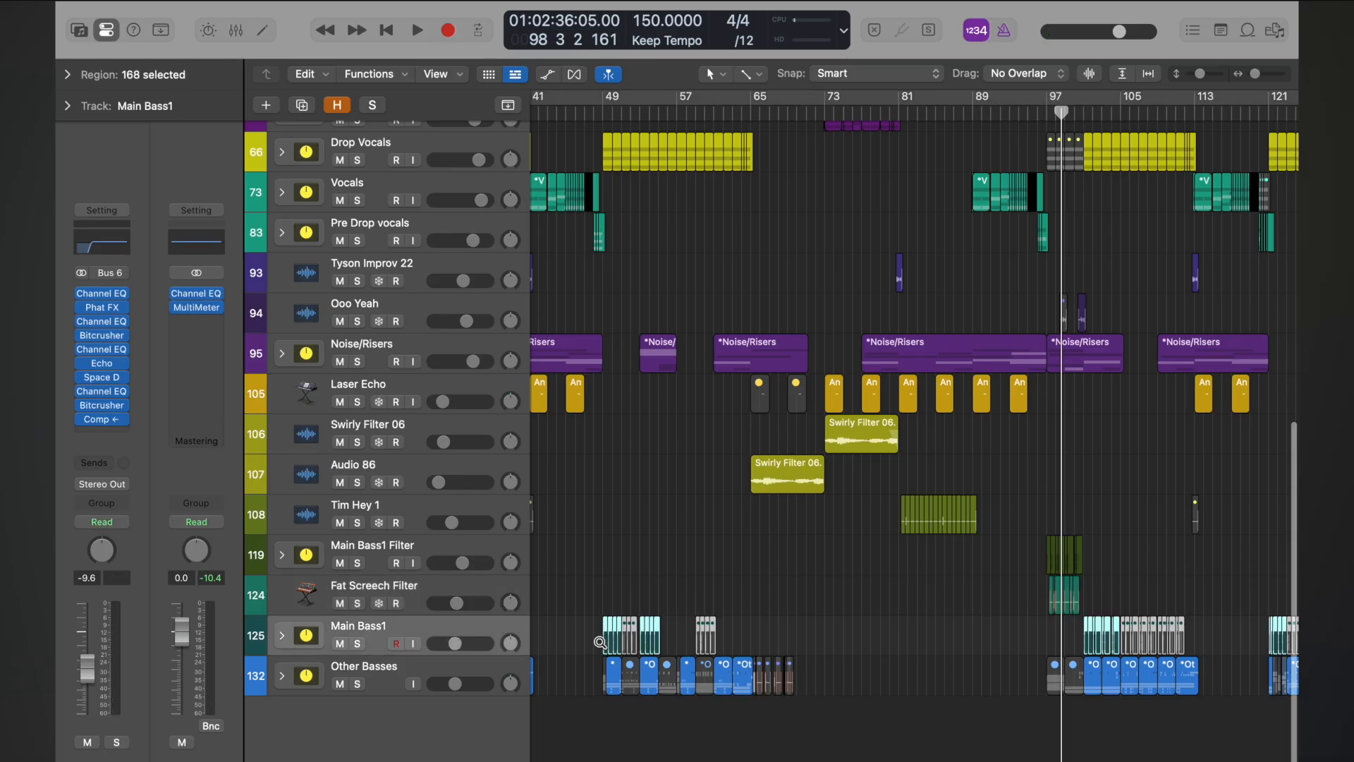
key("super+Right")
scroll(615, 524, "left", 10)
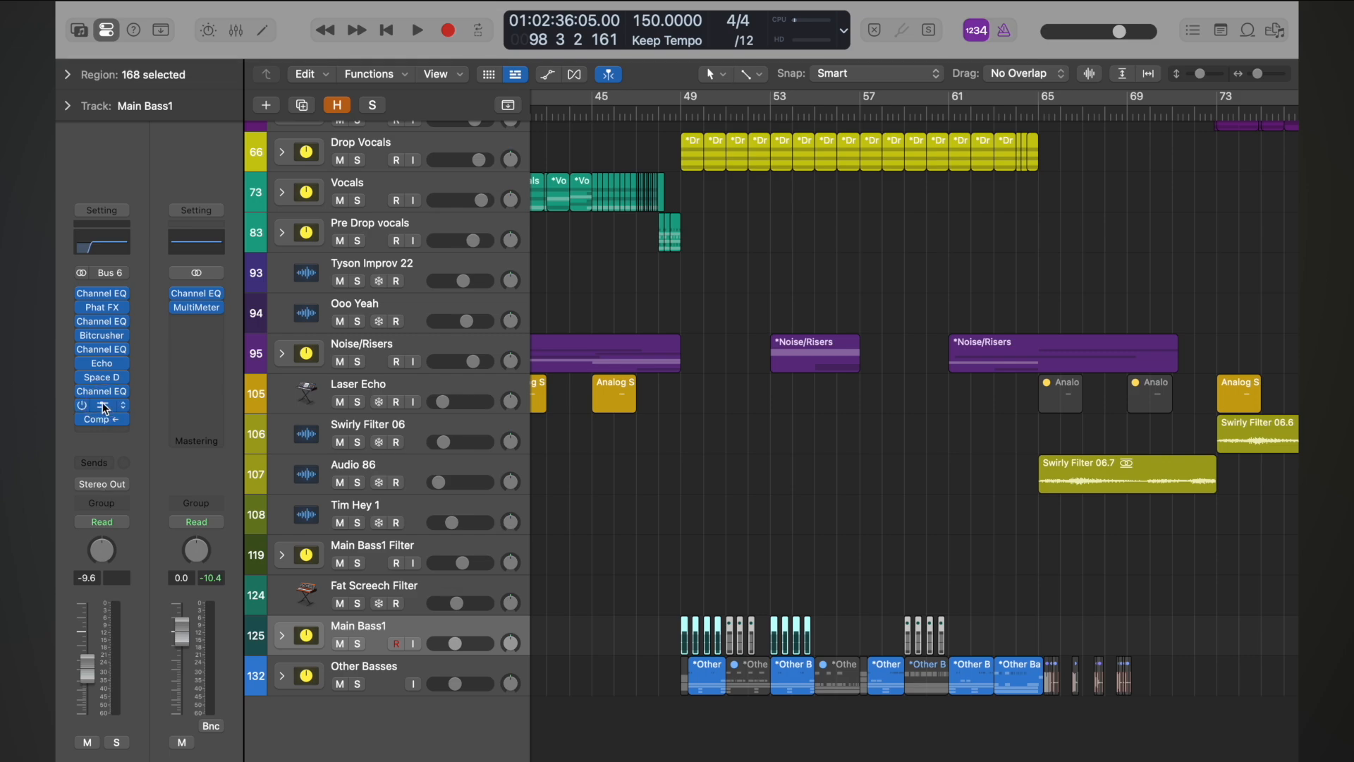
left_click(103, 407)
left_click(456, 211)
- Solo Main Bass1 and Other Basses and play them from bar 49 to about bar 53 to check their peaks
left_click(682, 113)
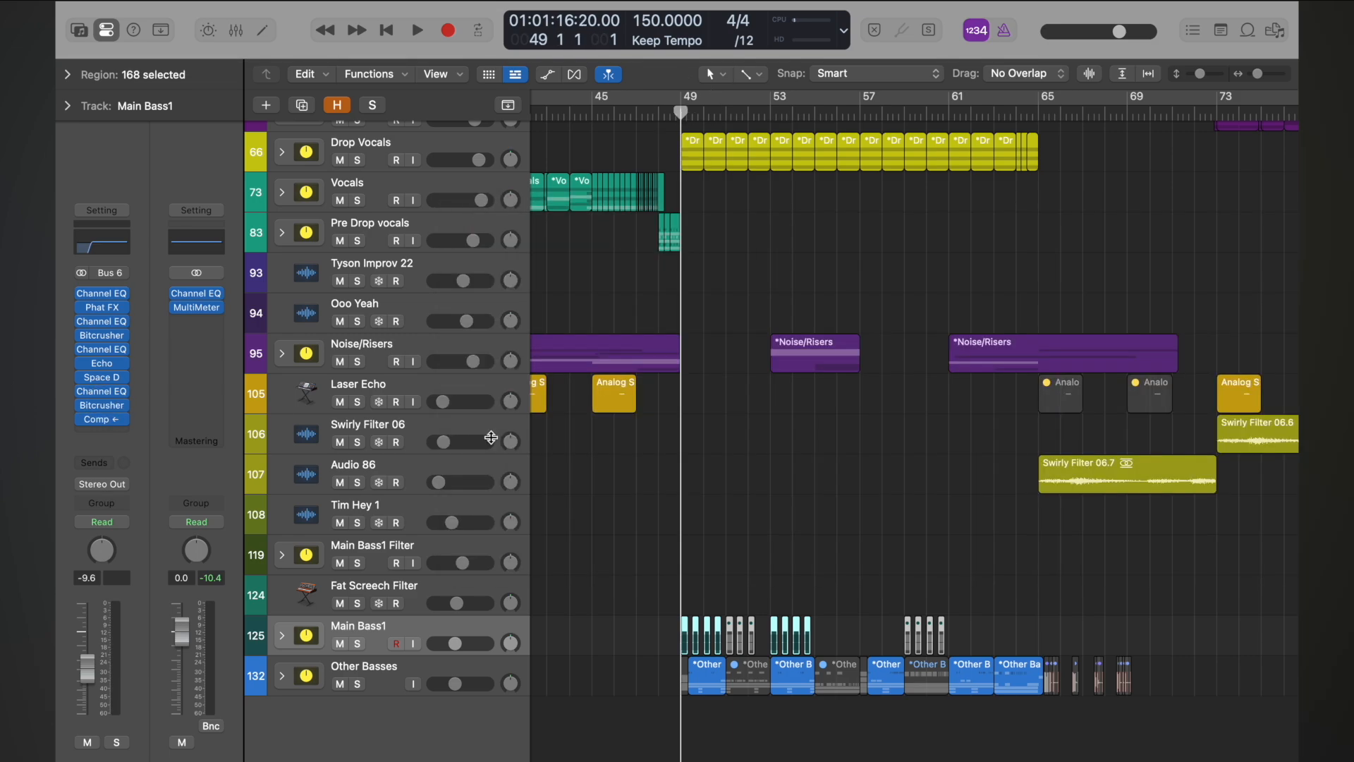
left_click(357, 643)
left_click(358, 683)
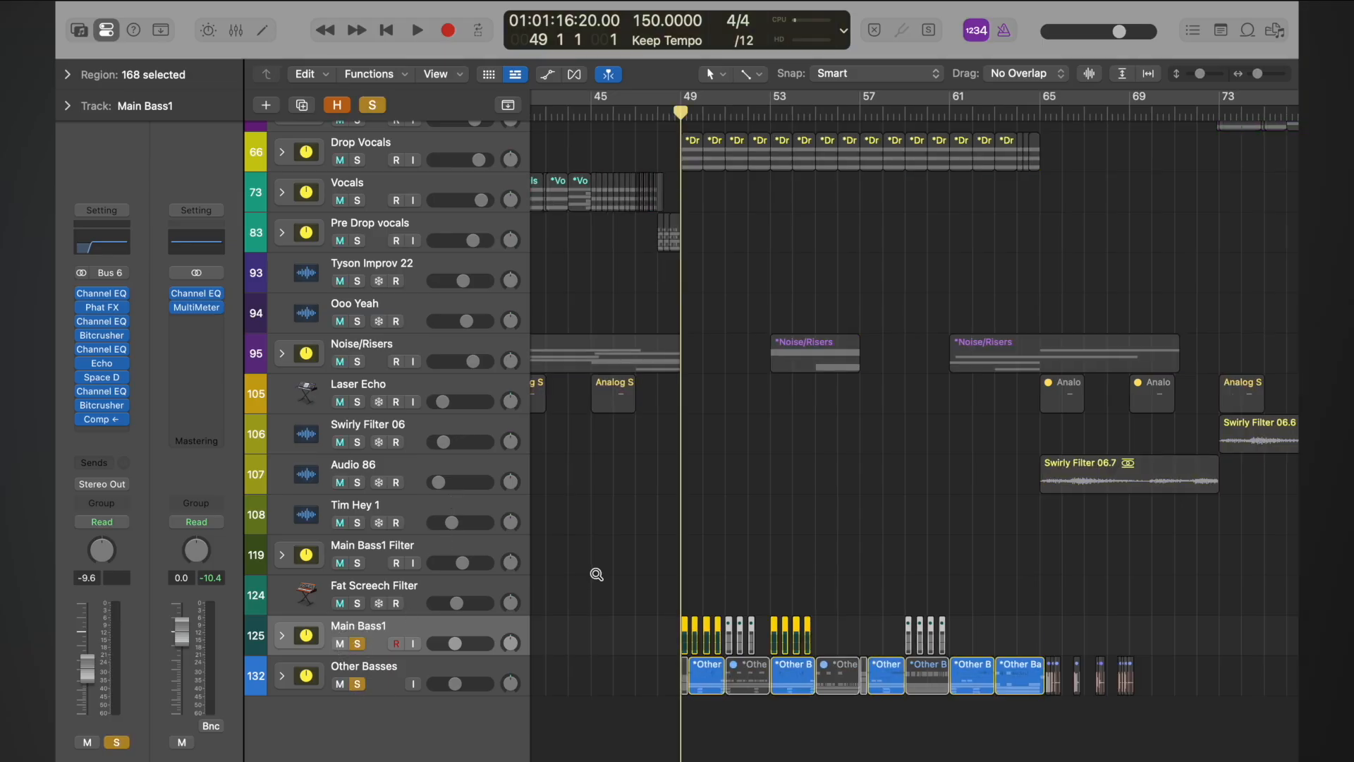
key("super+Right")
key("super+Right")
key("super+Right")
key("space")
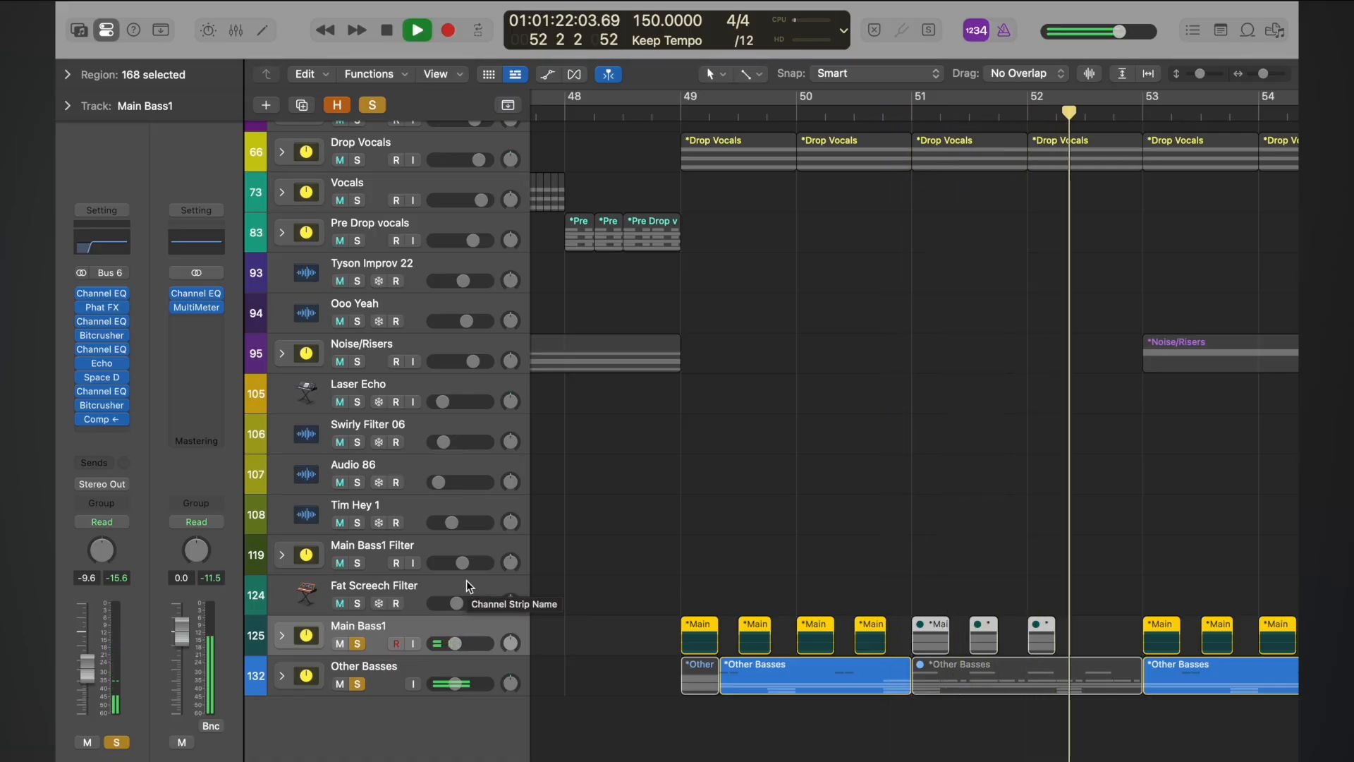
key("space")
left_click(819, 638, "ctrl+alt")
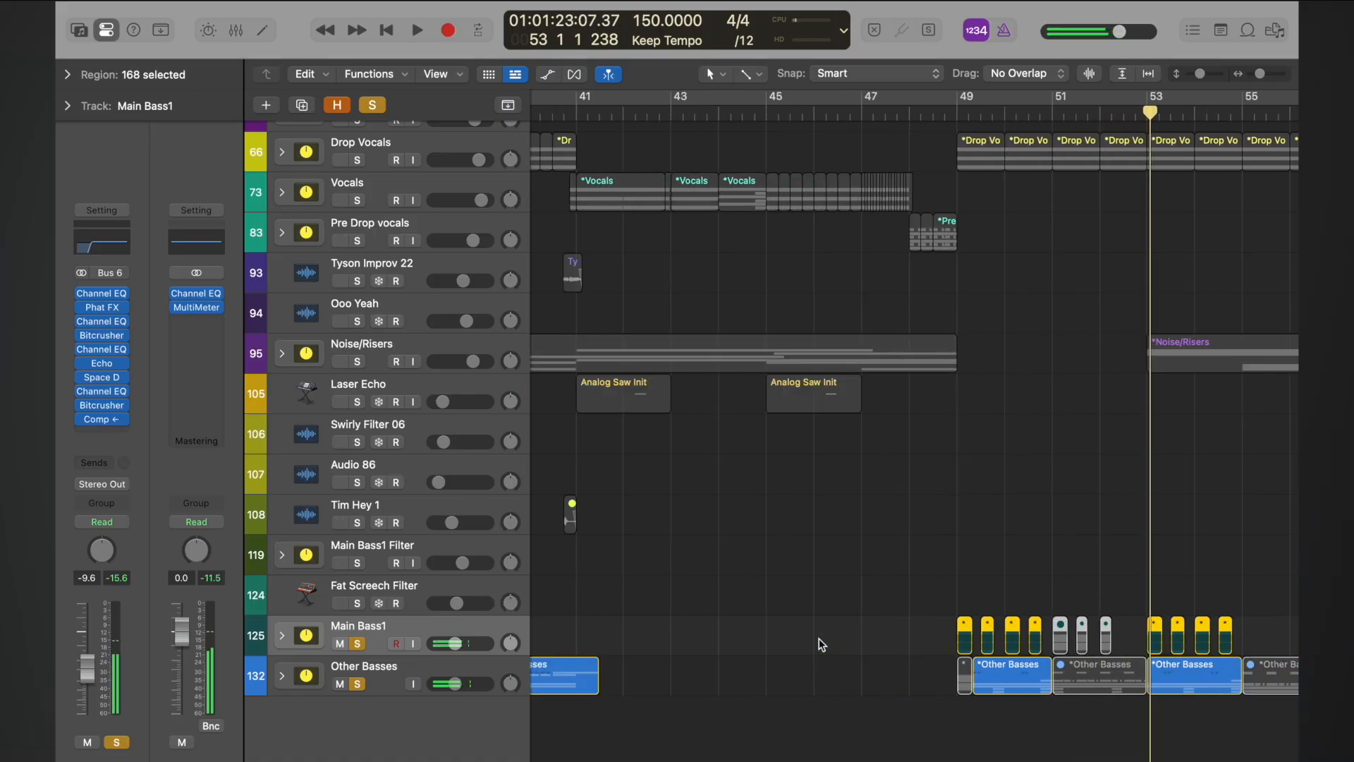
- Select the Drumz stack, clear all track solos, and expand the stack to show its individual drum tracks
scroll(819, 639, "down", 10)
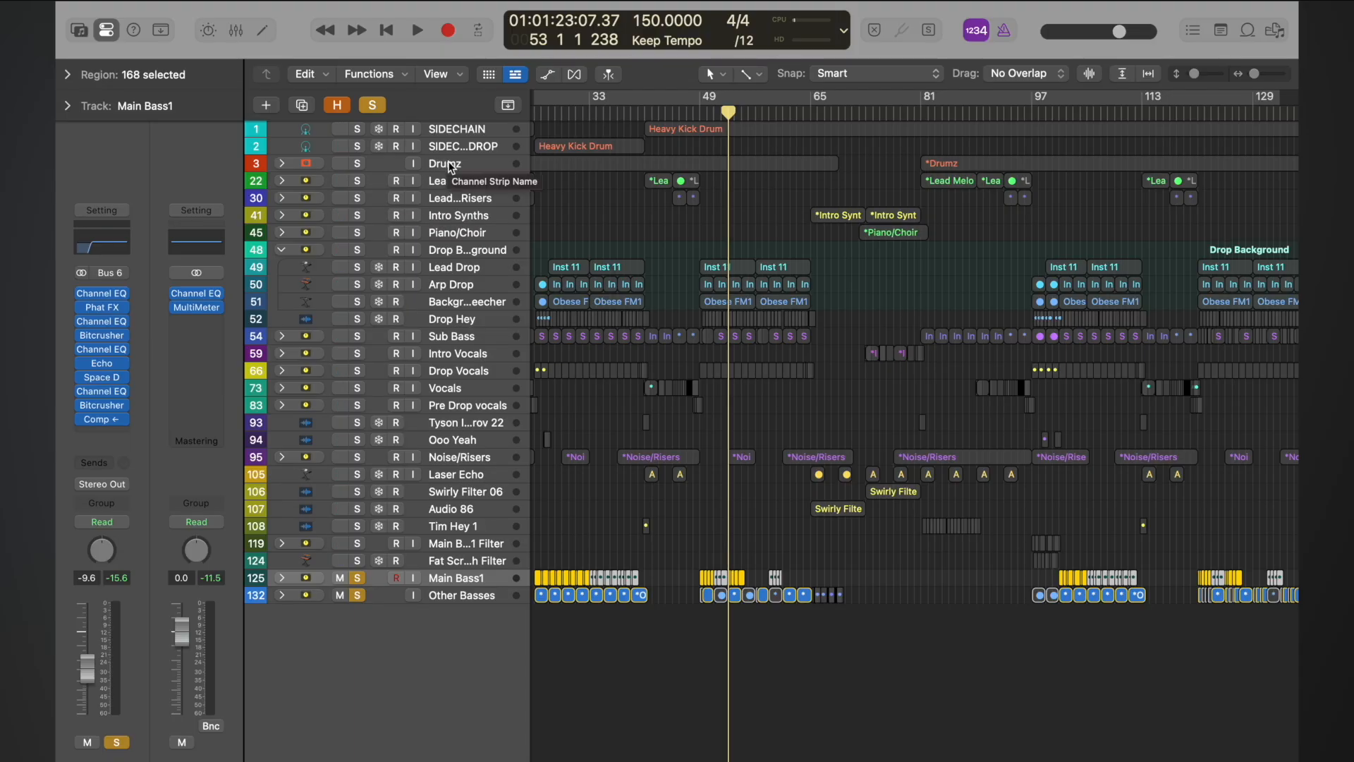
left_click(328, 167)
key("super+Down")
key("super+Down")
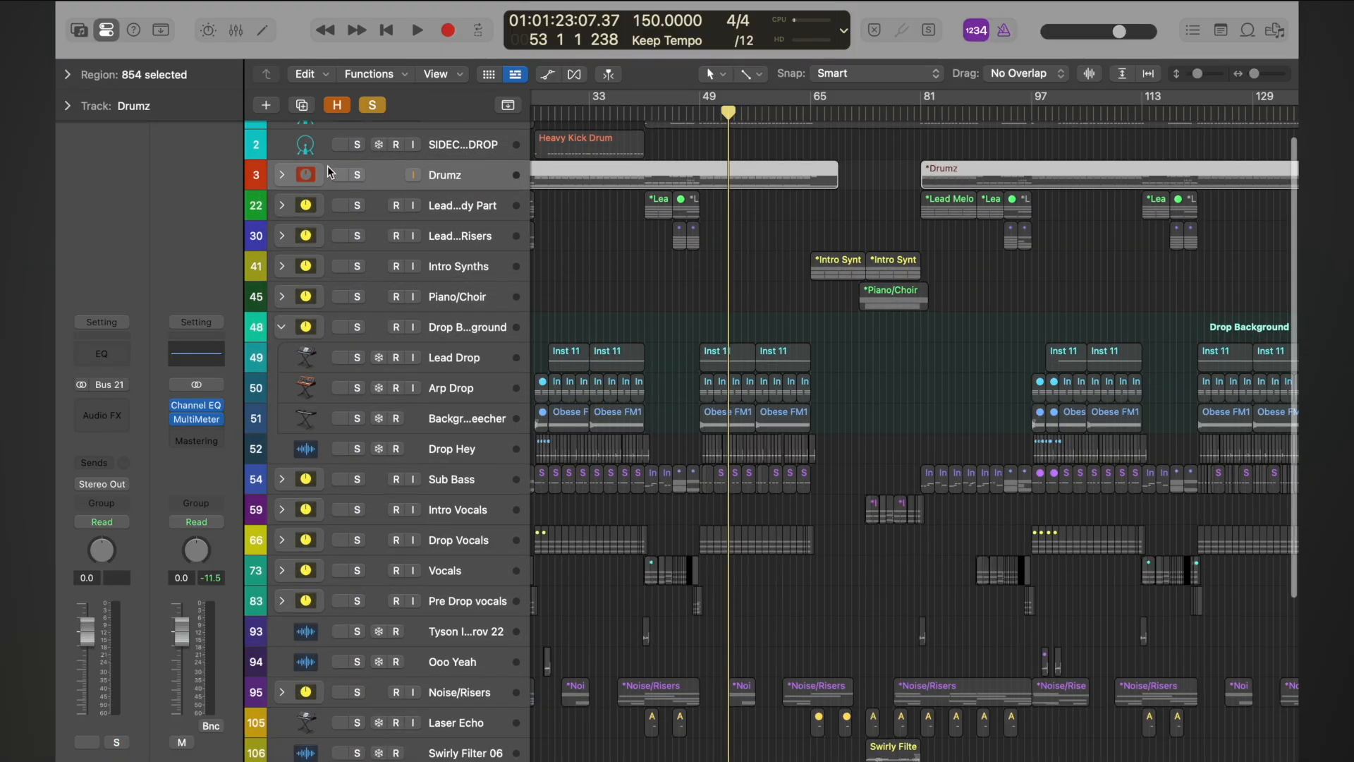
left_click(371, 105)
left_click(281, 175)
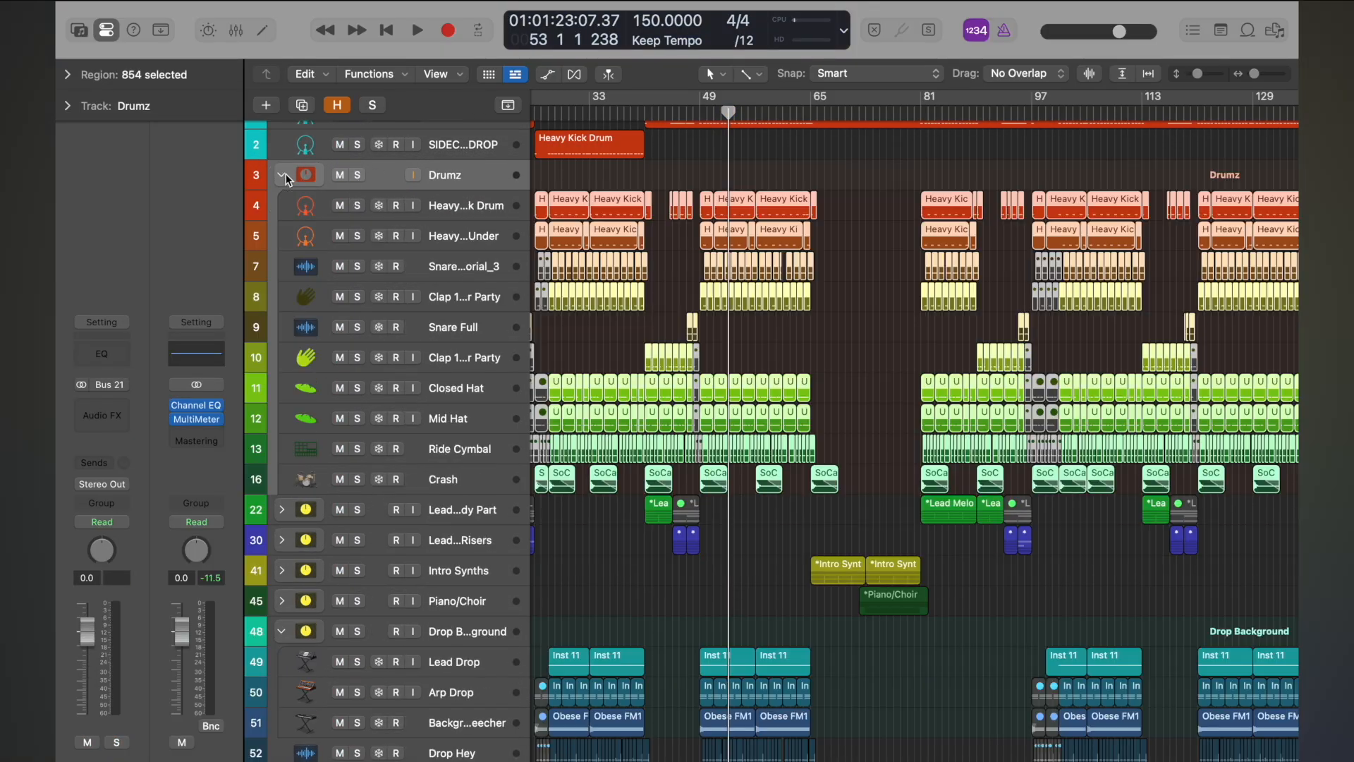
- Collapse the Drumz stack and deselect all regions in the arrangement
key("super+Up")
key("super+Up")
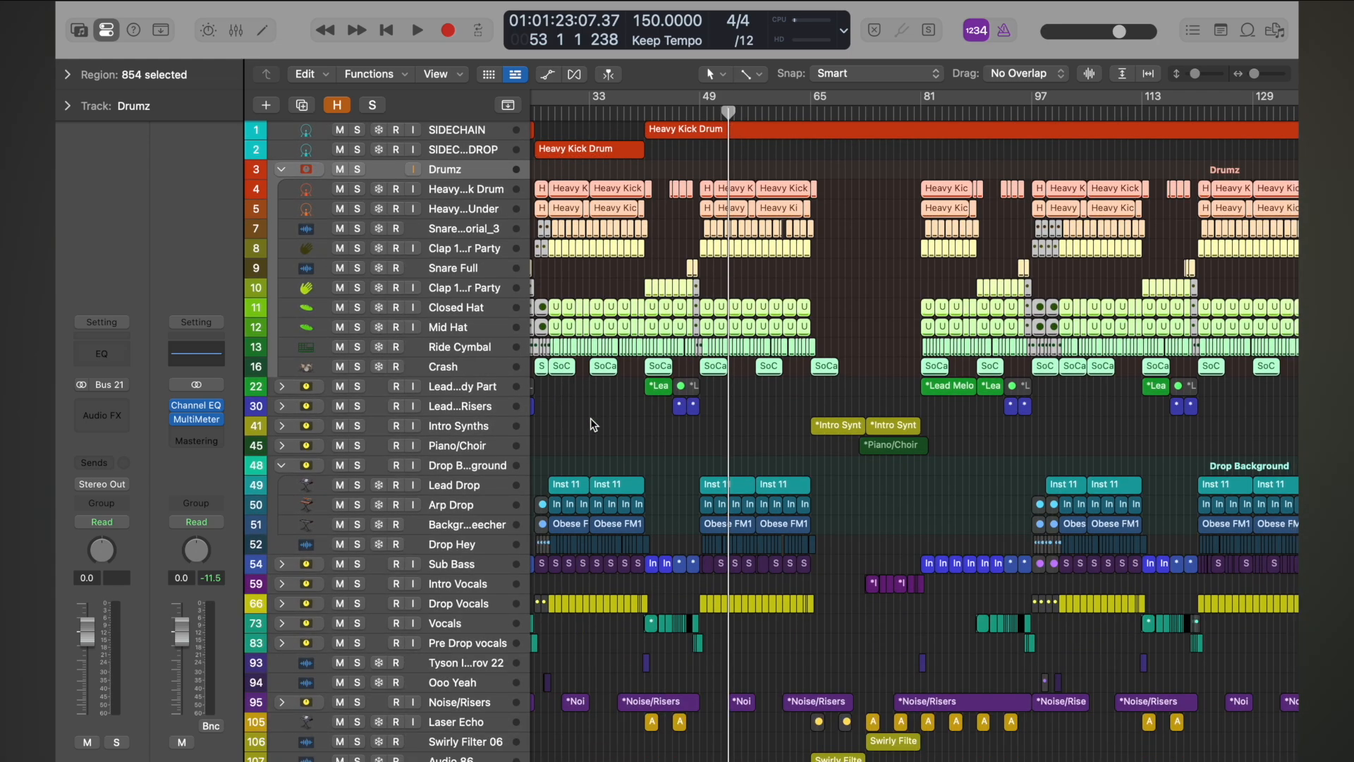
left_click(282, 170)
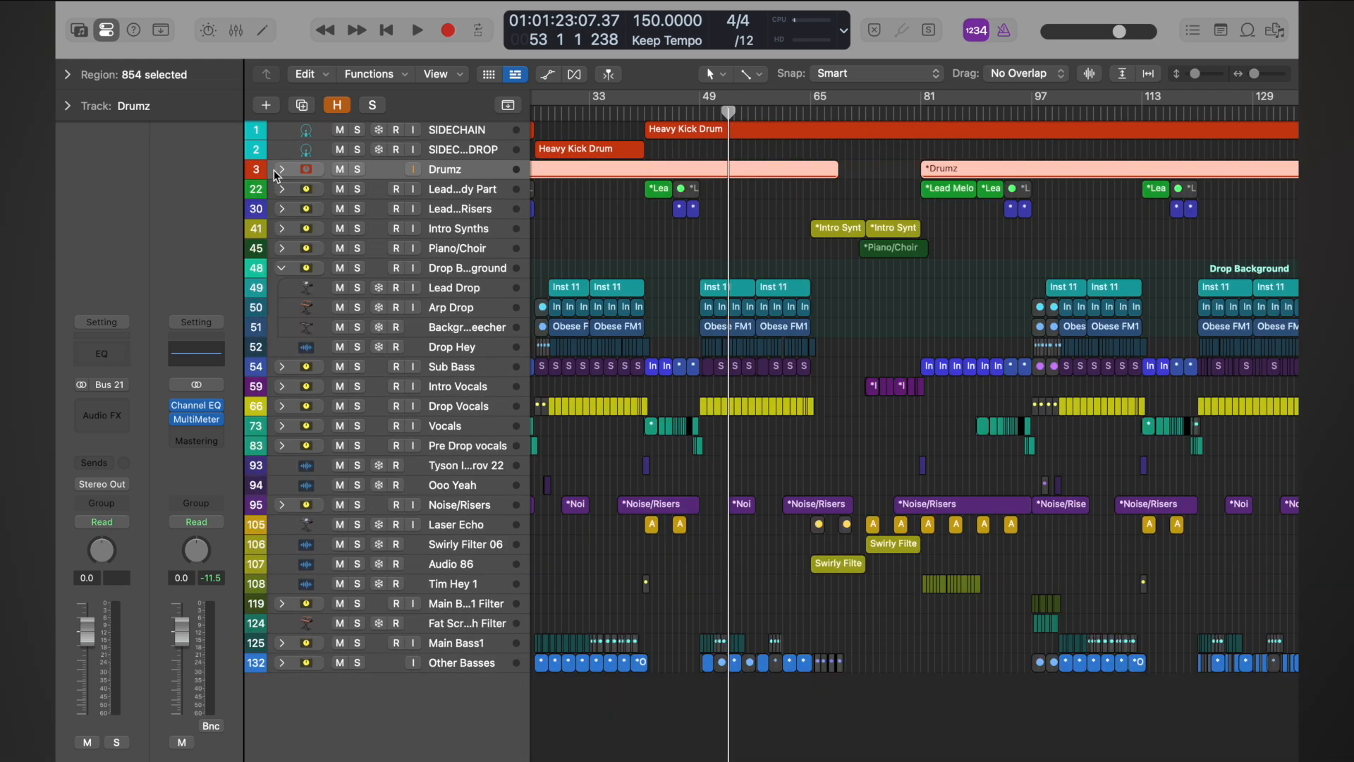
left_click(561, 182, "ctrl+alt")
left_click(589, 432)
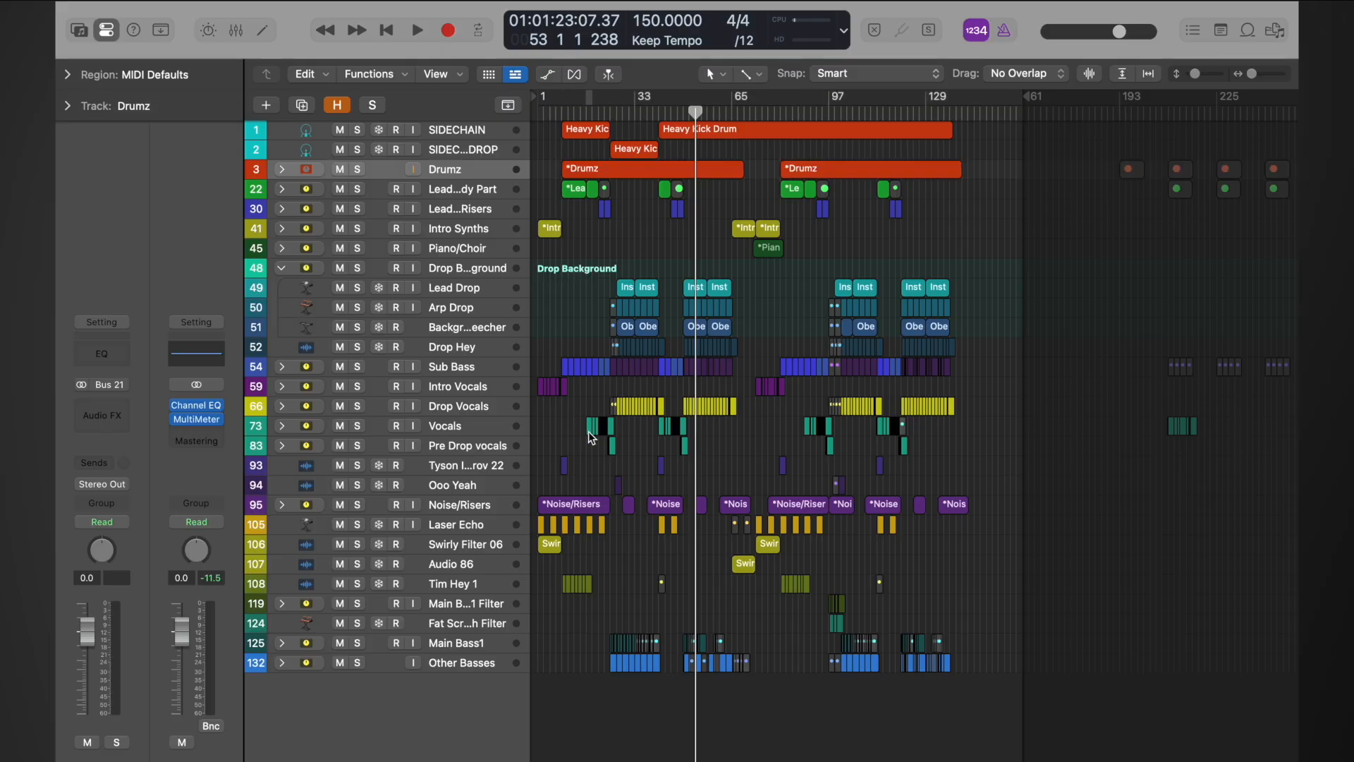